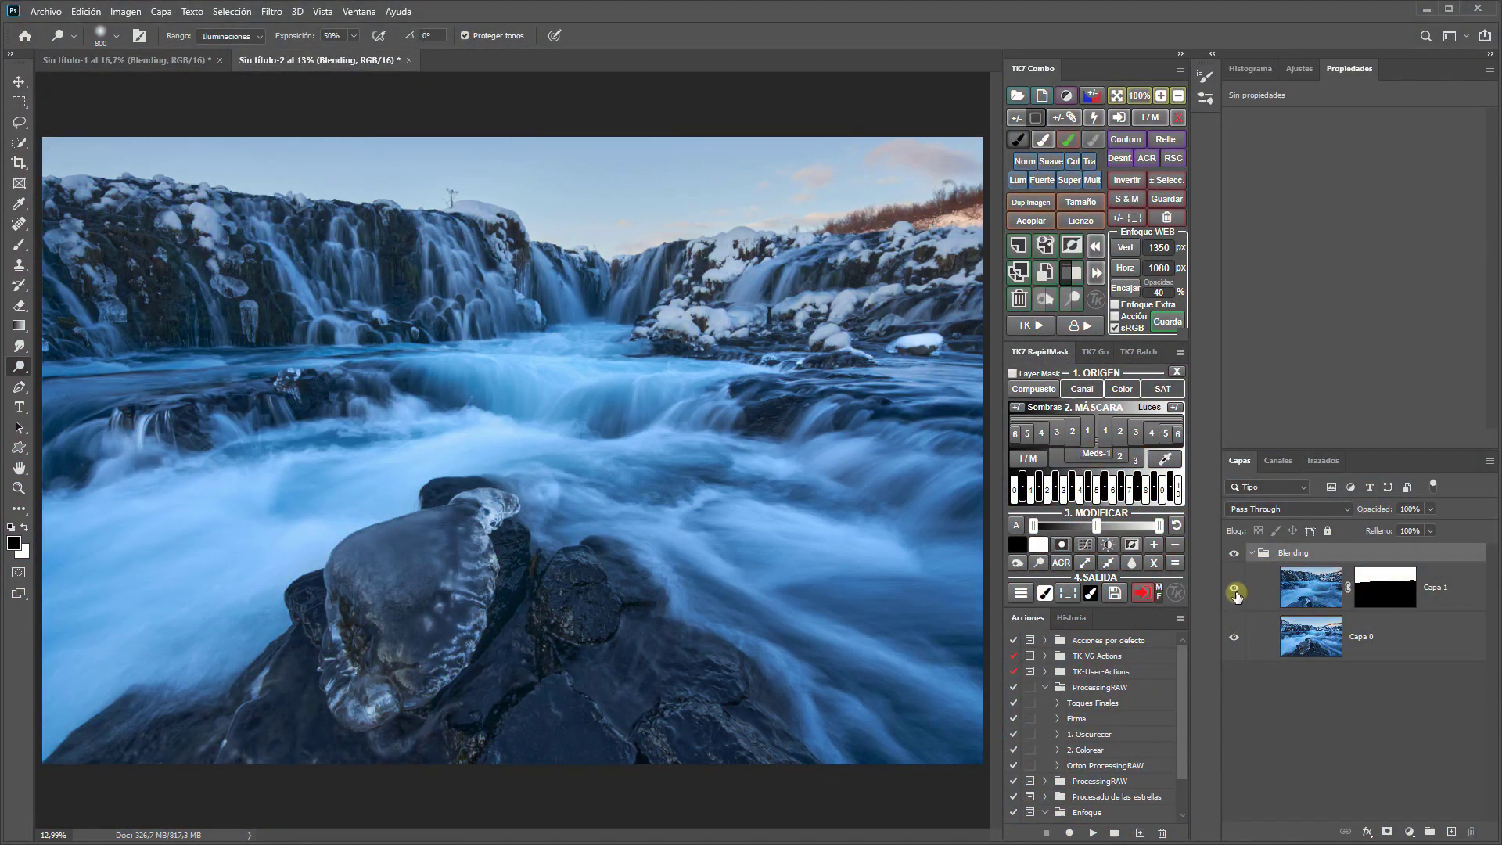
Step: Compare Capa 1 with base Capa 0, inspect Capa 1's blend mask, and collapse the Blending group
left_click(1234, 593)
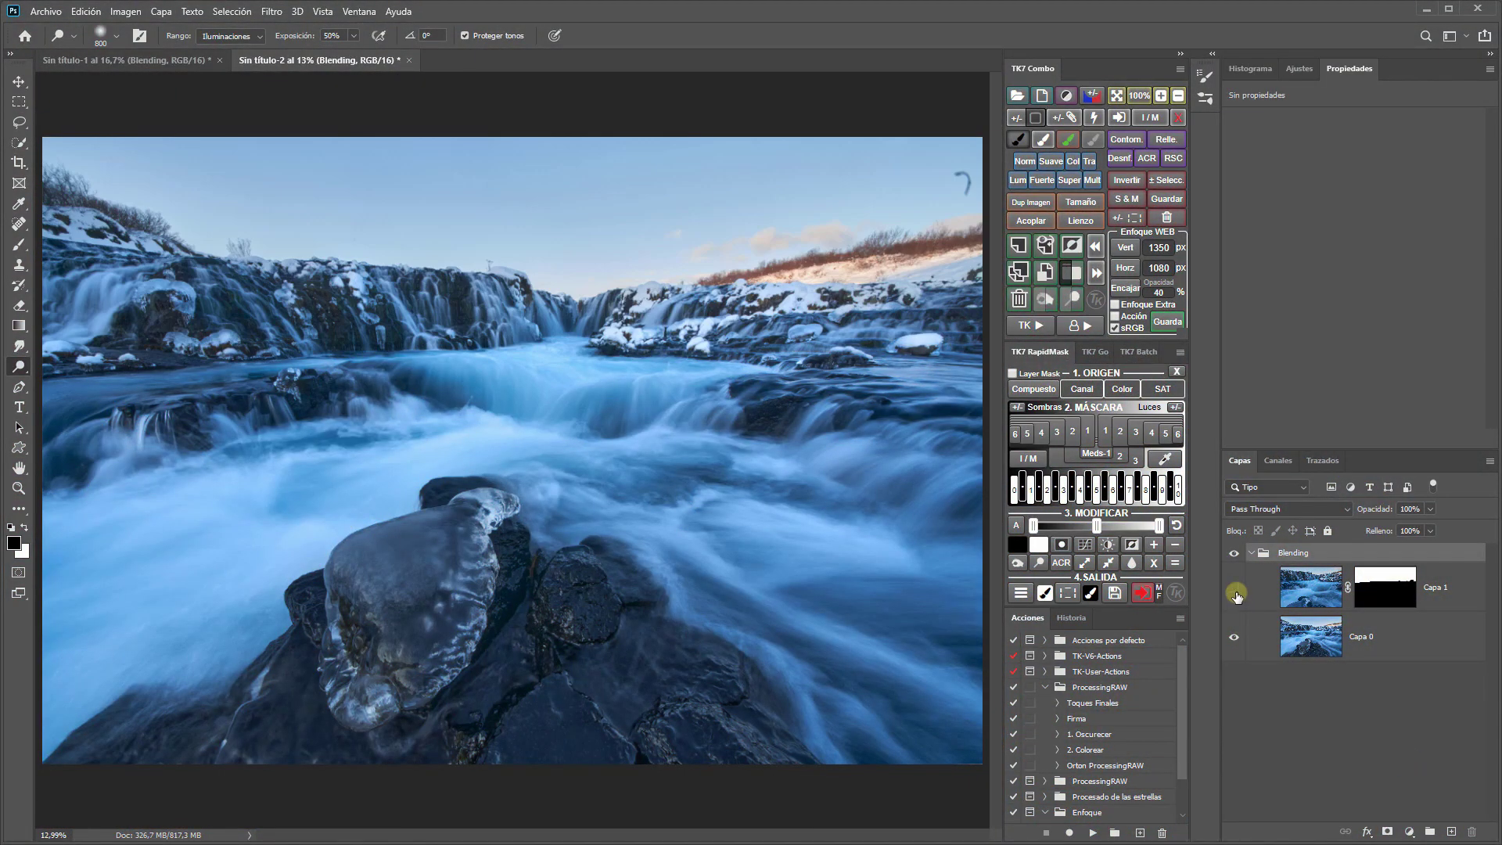
left_click(1317, 645)
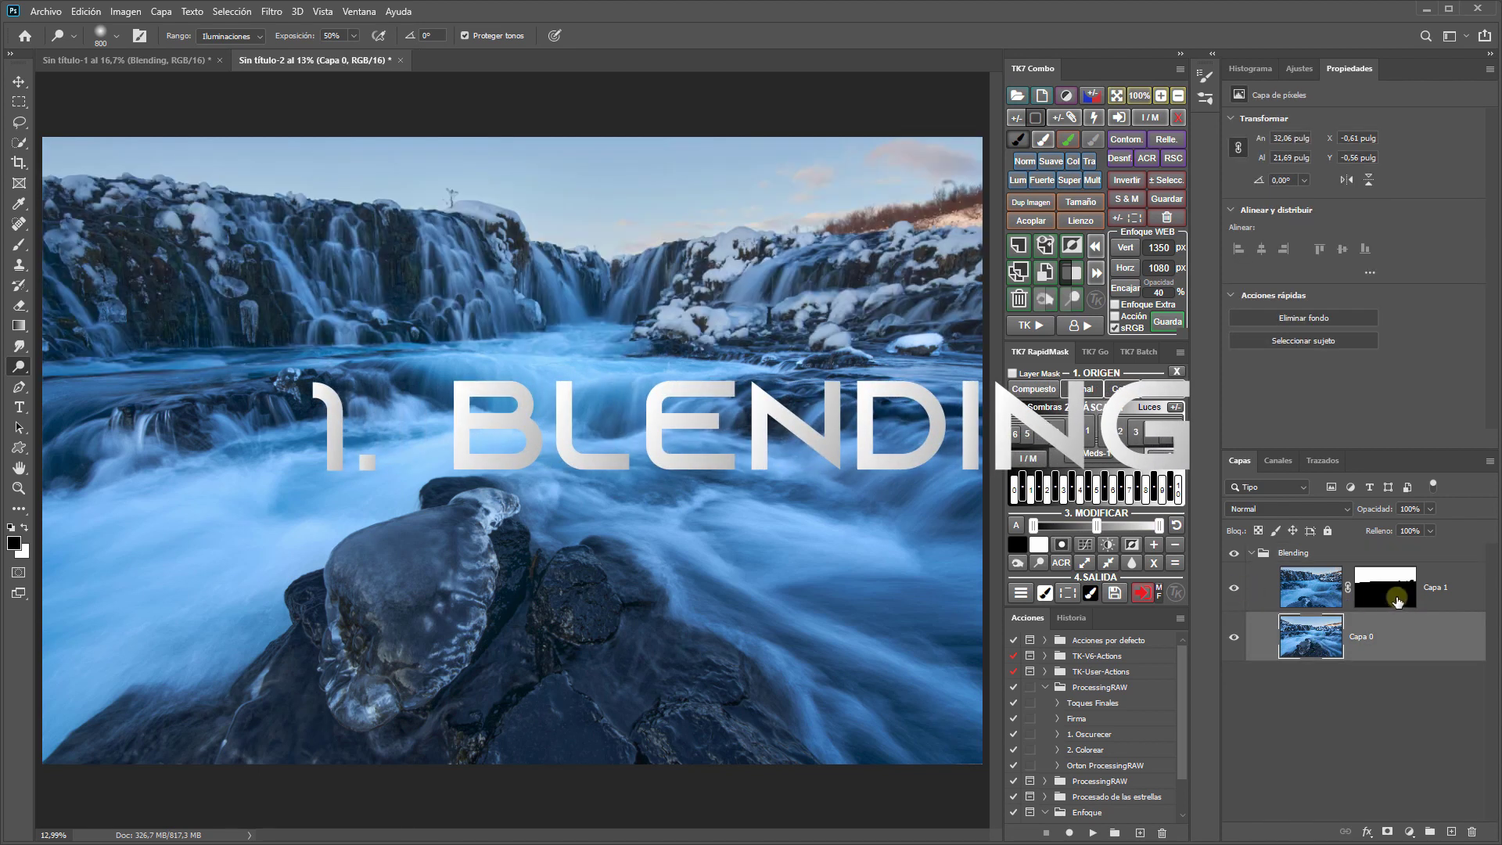
left_click(1398, 599, "alt")
left_click(1398, 600, "alt")
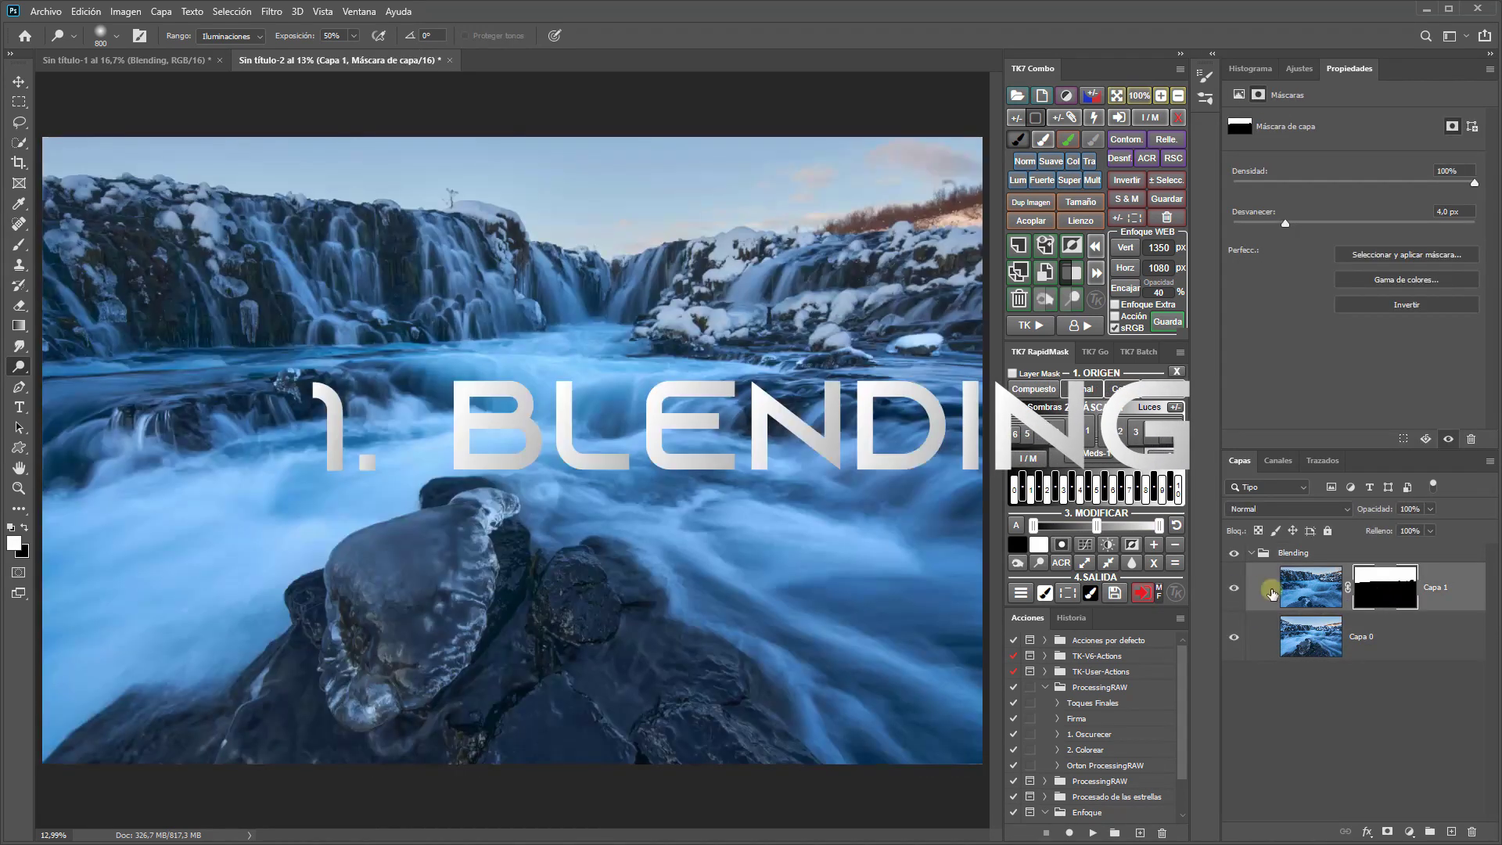
left_click(1251, 552)
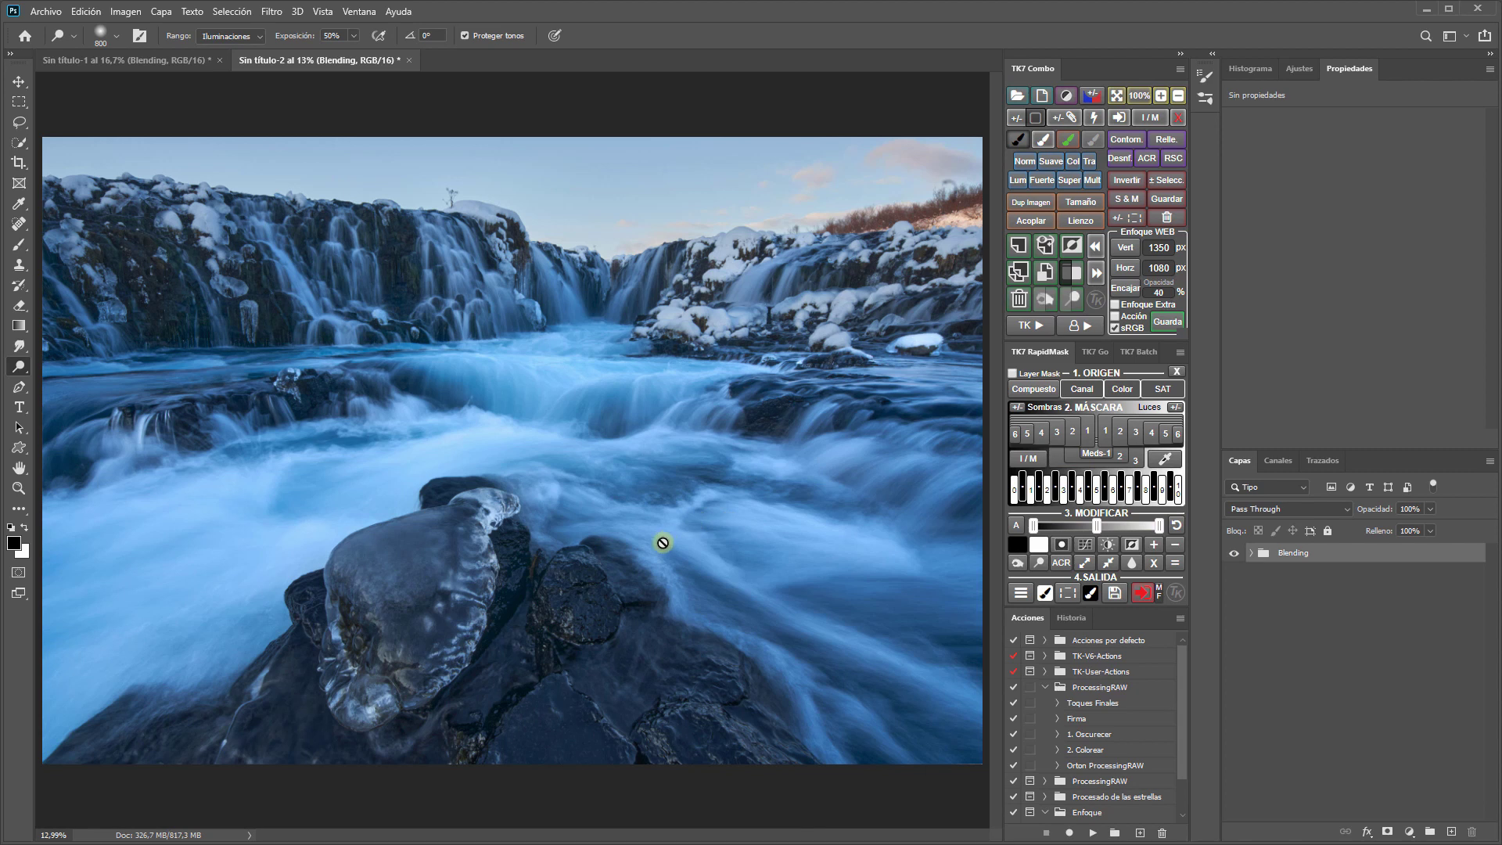
left_click(1318, 589)
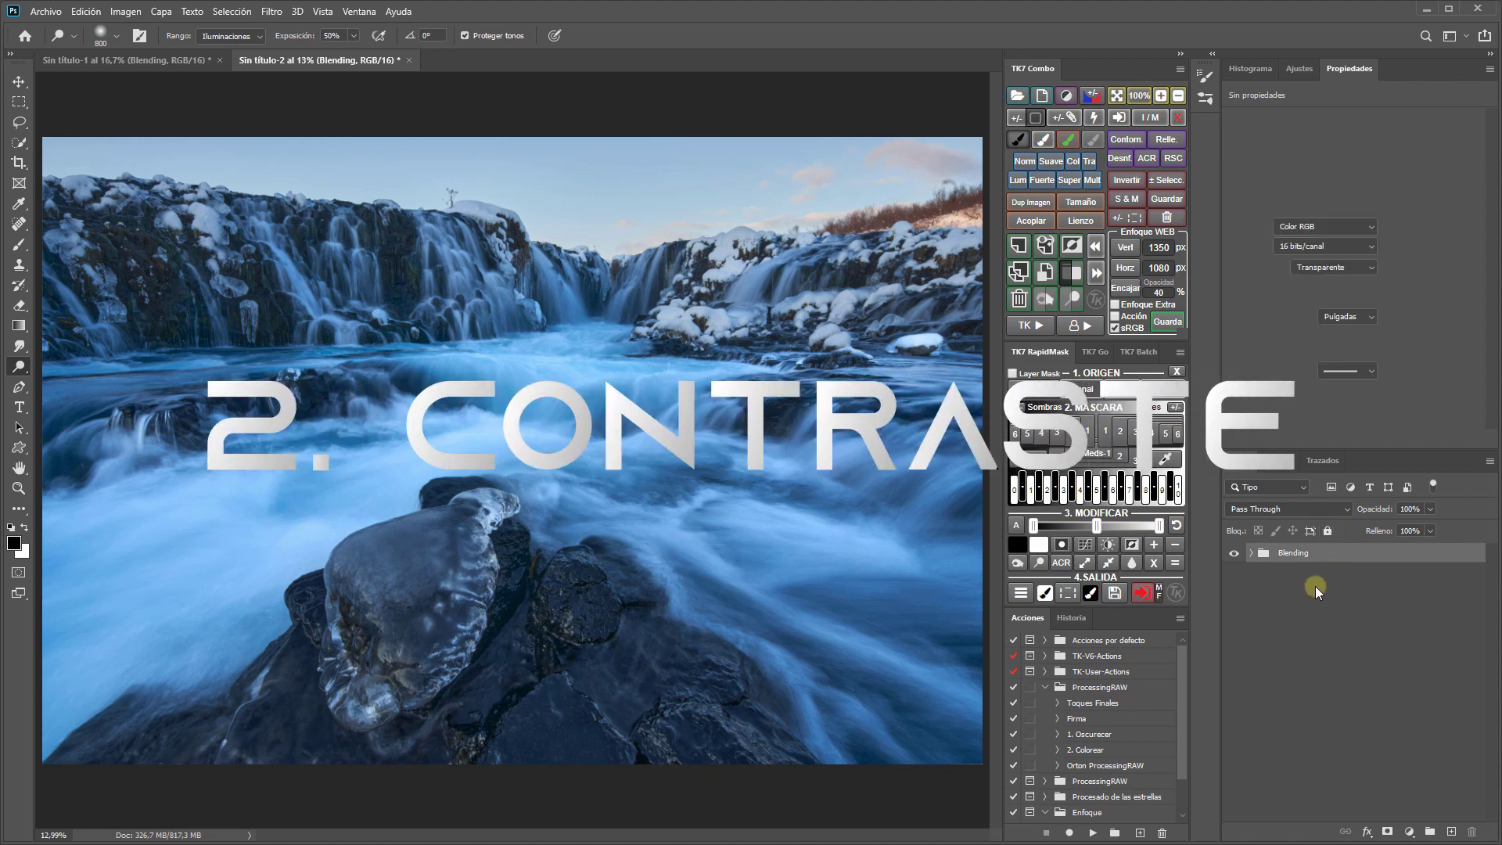
Step: Run 'Claridad vía objeto inteligente' with a 10-pixel High Pass radius to create the Clarity layer
left_click(1031, 323)
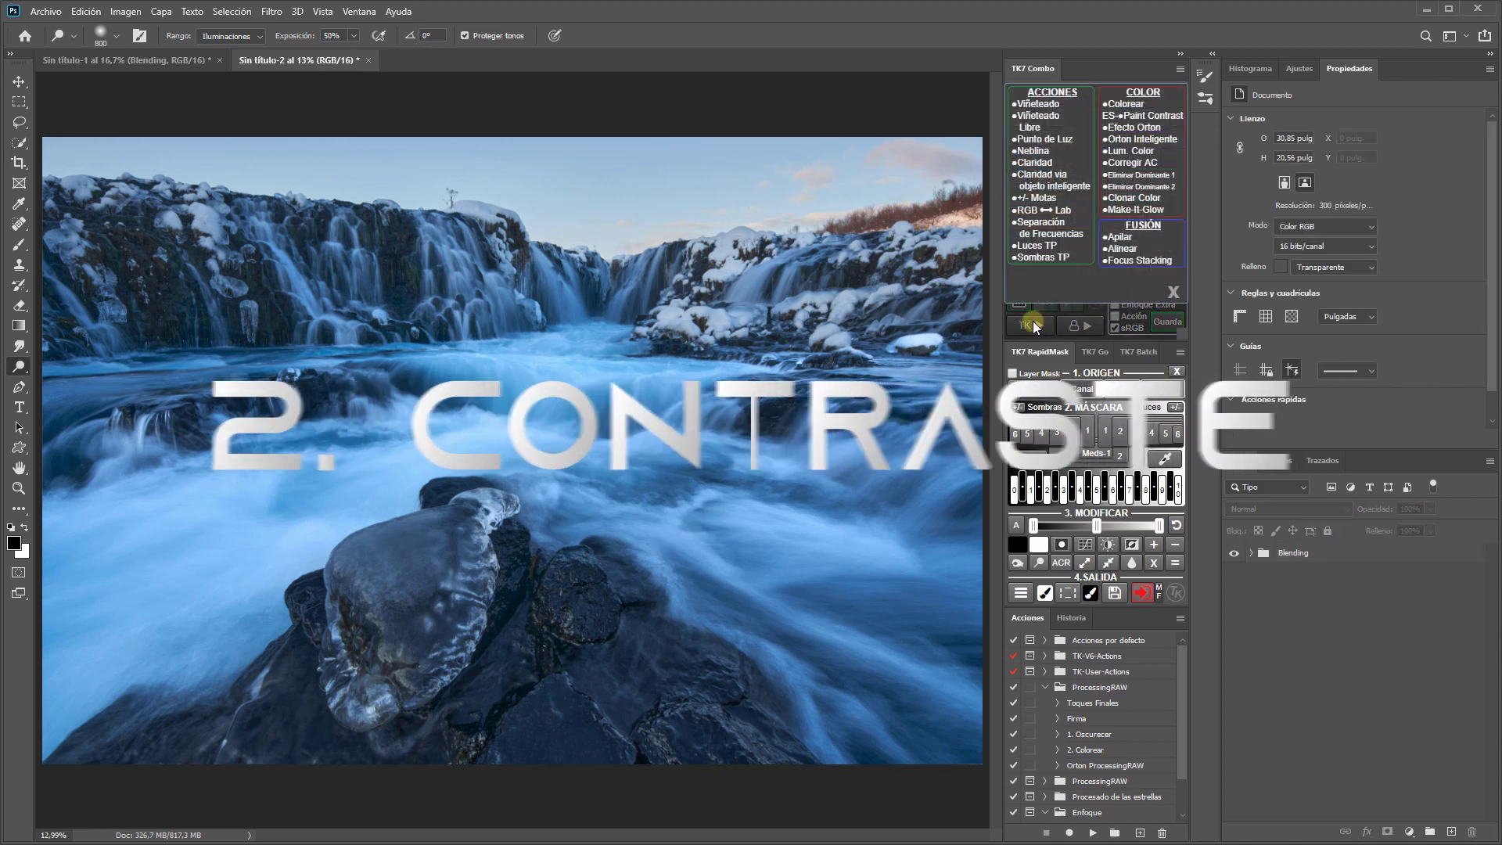
left_click(1052, 179)
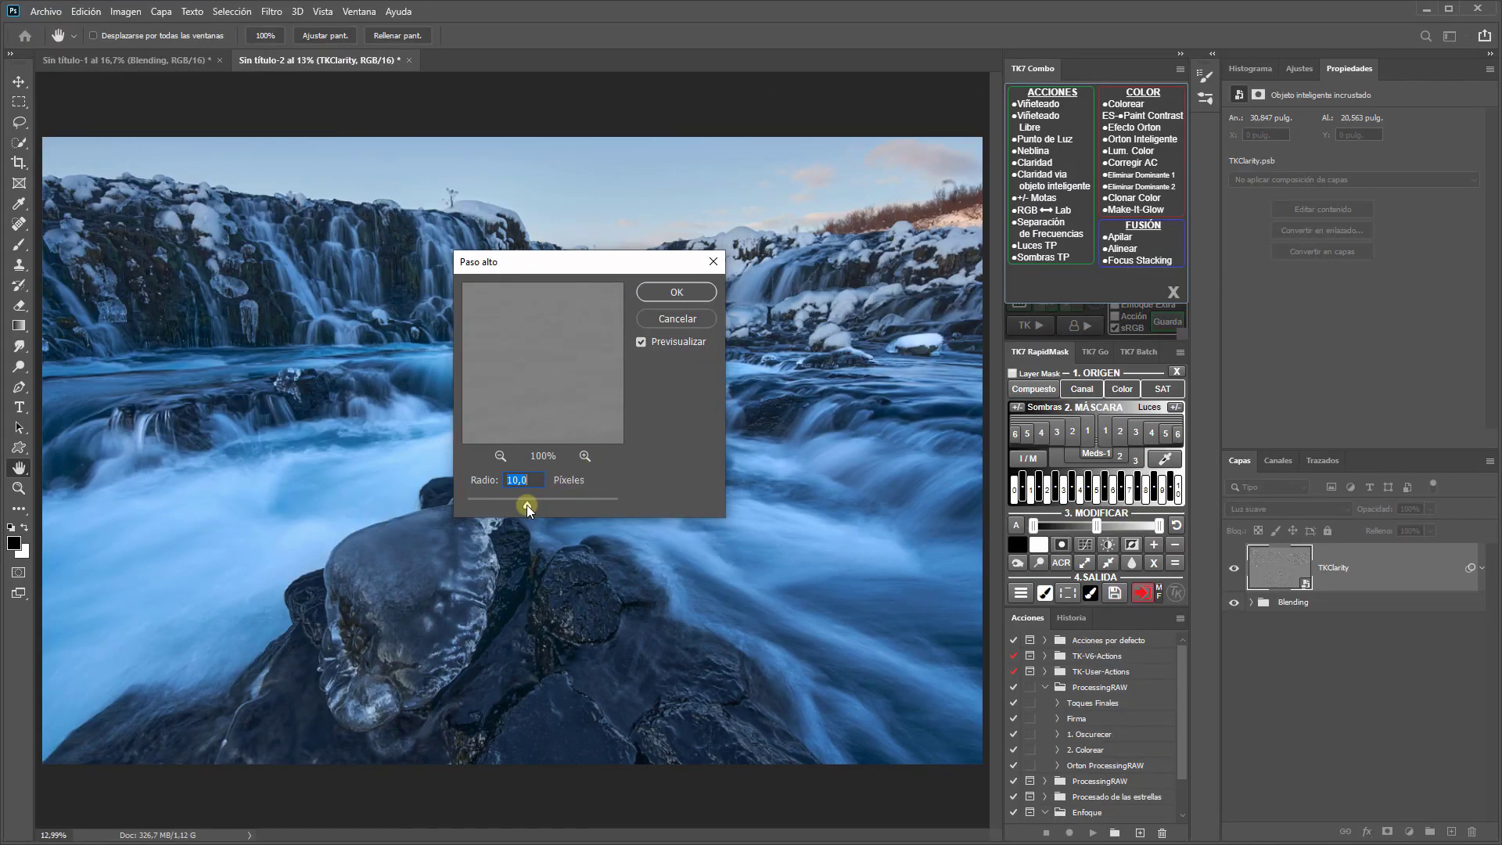
left_click_drag(527, 508, 524, 507)
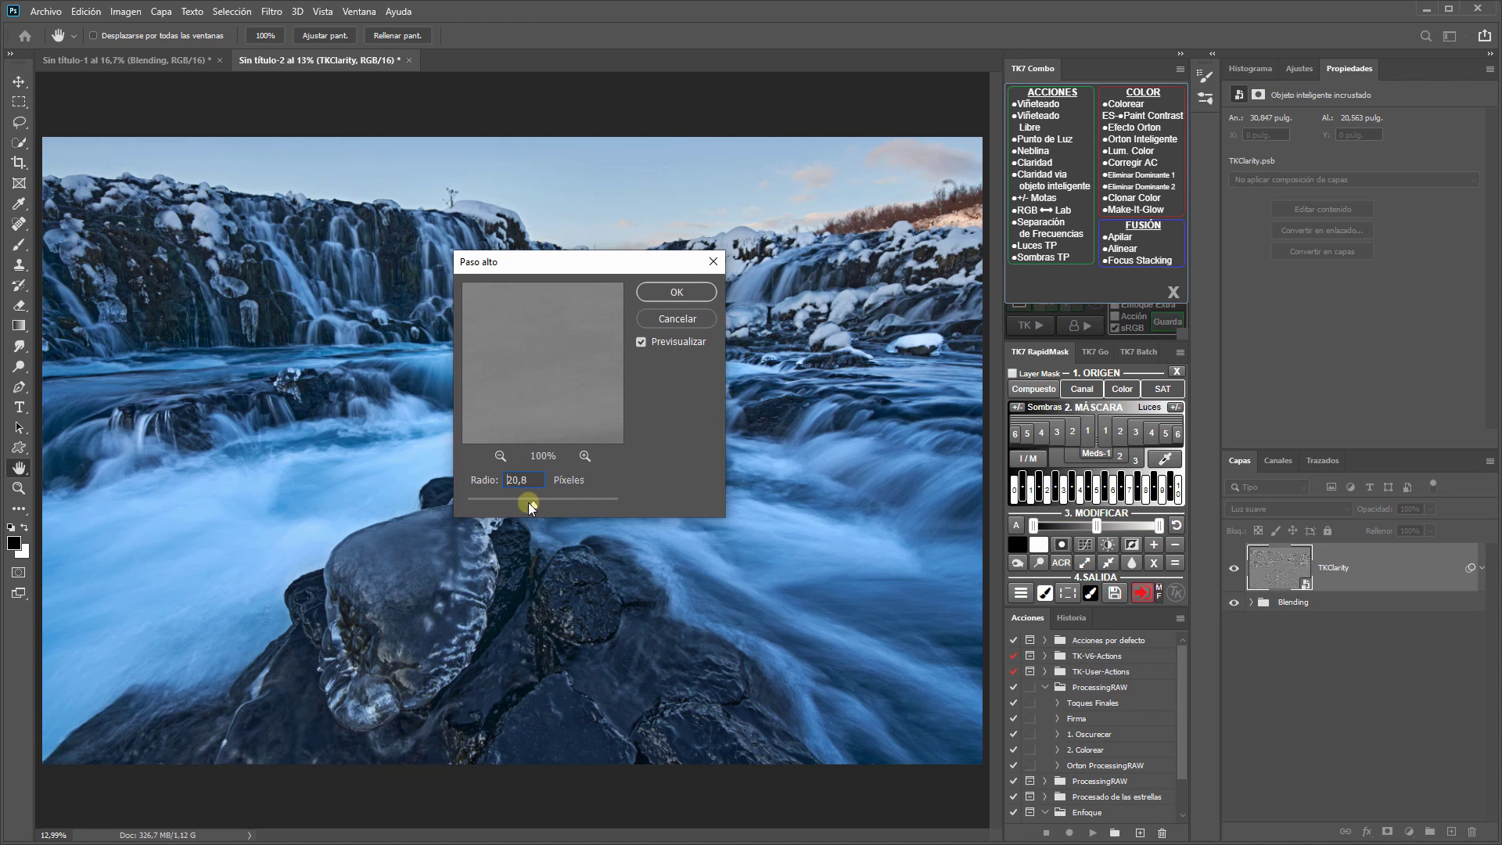
left_click_drag(515, 502, 516, 503)
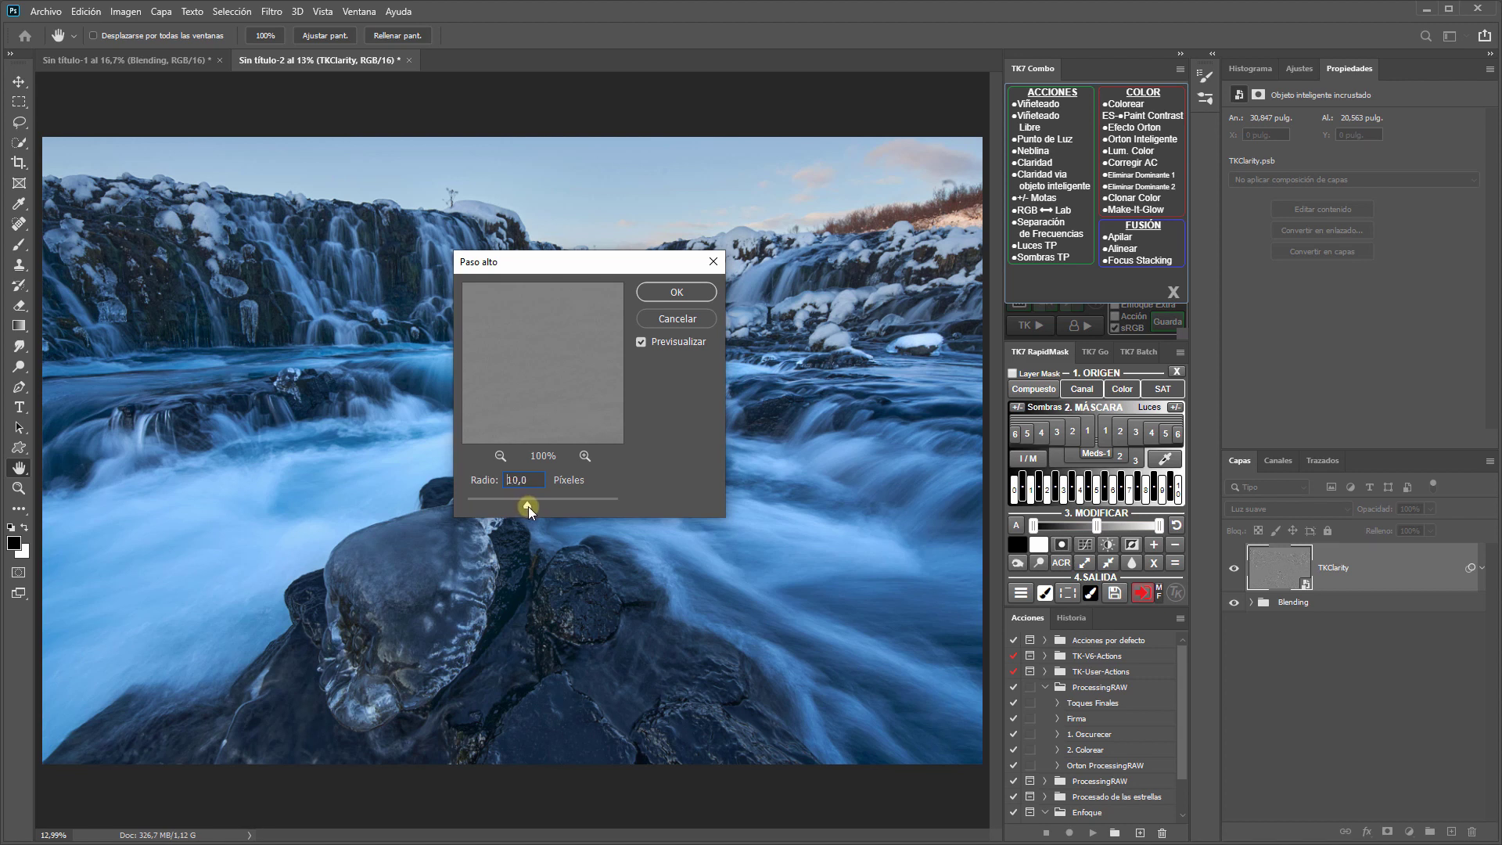
left_click(665, 297)
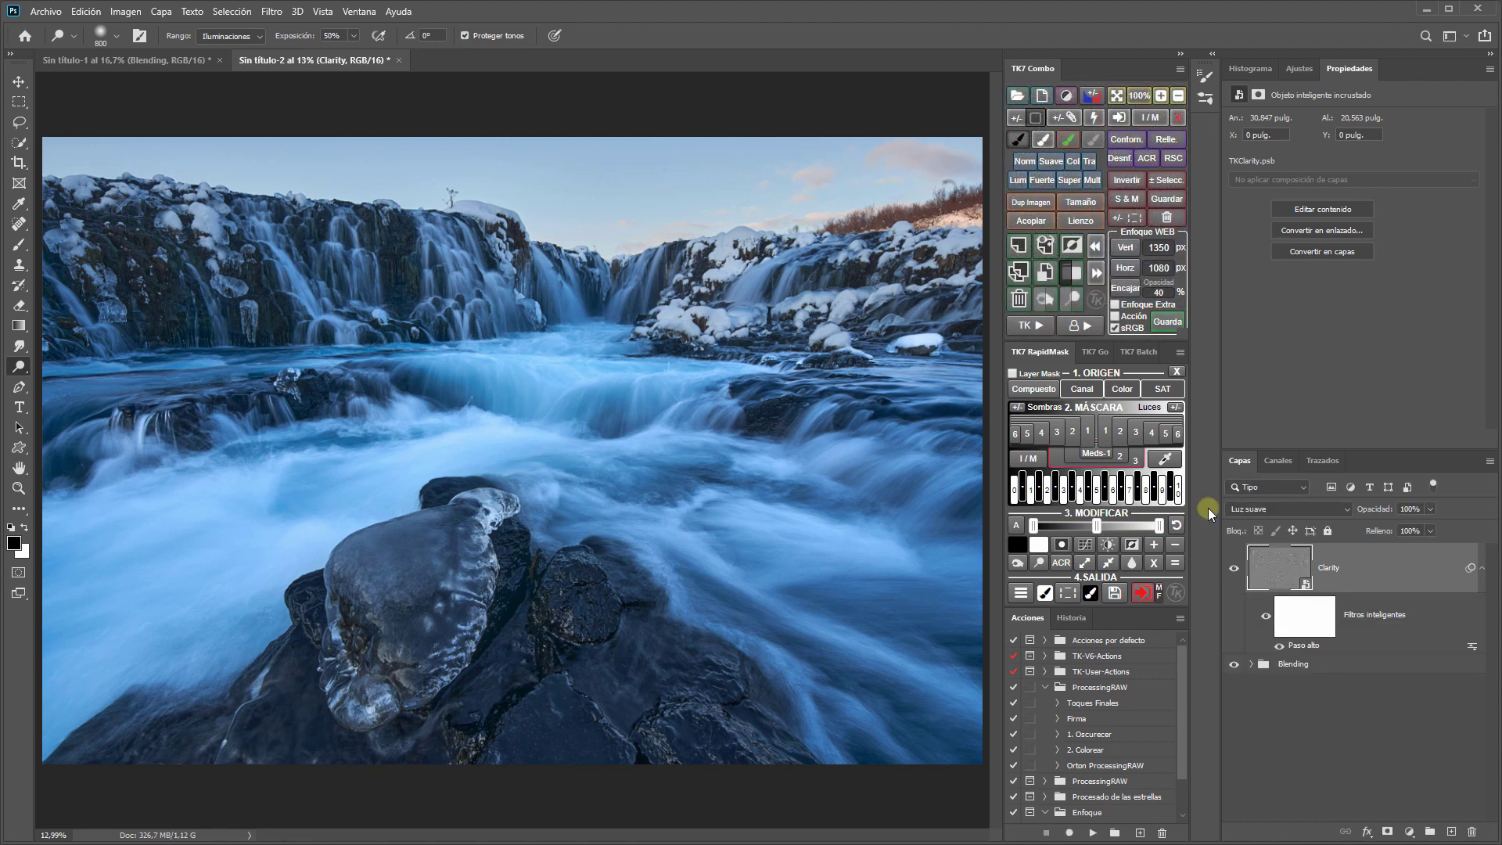
Step: Compare Clarity on and off, set it to 77% opacity, and preview a Luces 1 mask
left_click(1235, 574)
left_click(1235, 574)
mouse_move(1384, 511)
left_mouse_down()
mouse_move(1328, 516)
mouse_move(1346, 520)
left_mouse_up()
left_click(1103, 437)
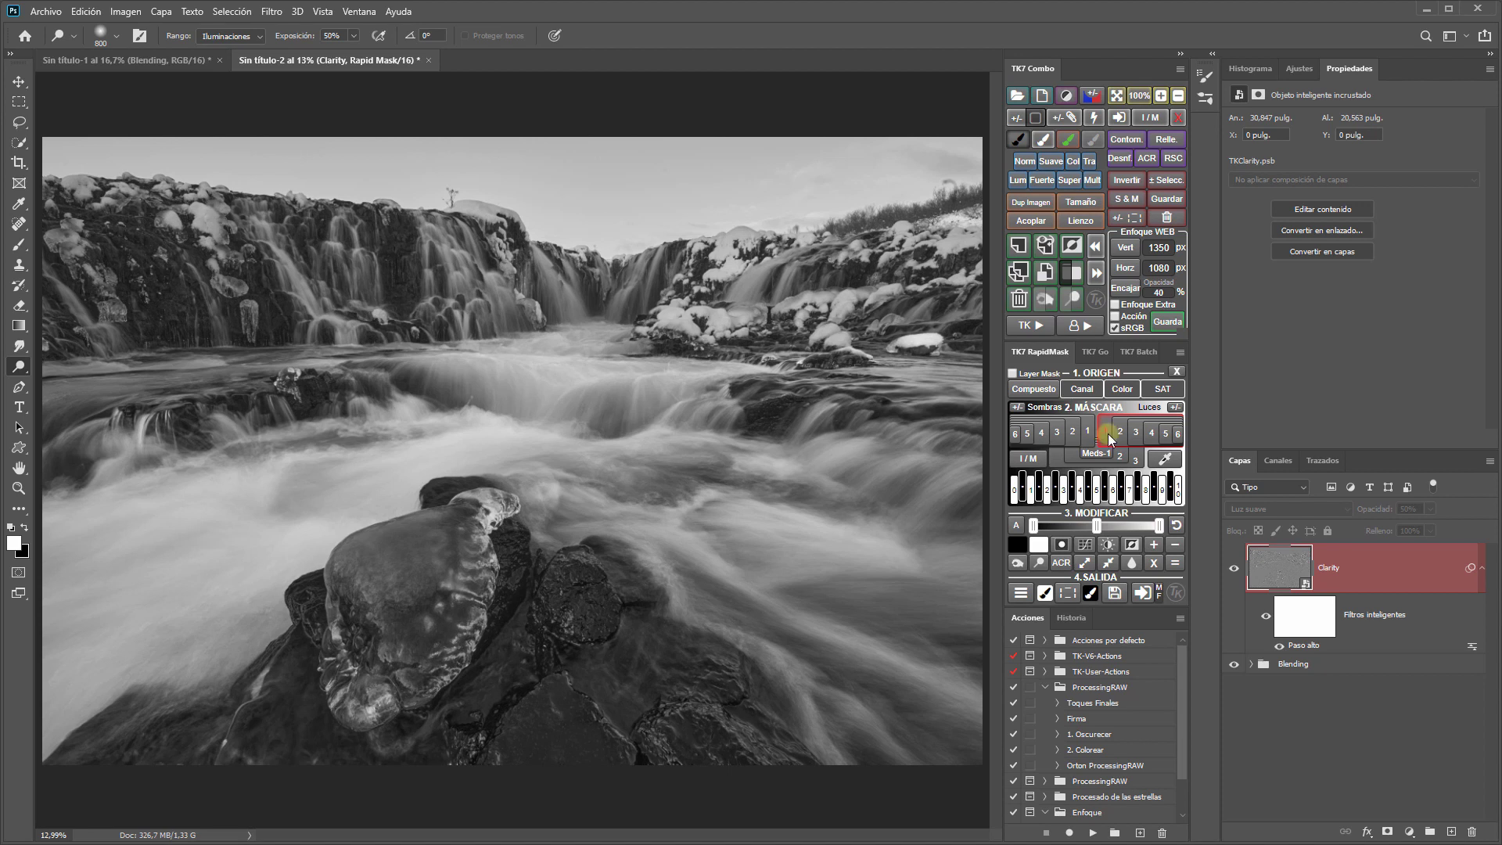
Step: Add Meds-1 midtones to the Luces mask and output it as a Dodge (white paint) layer
left_click(1154, 545)
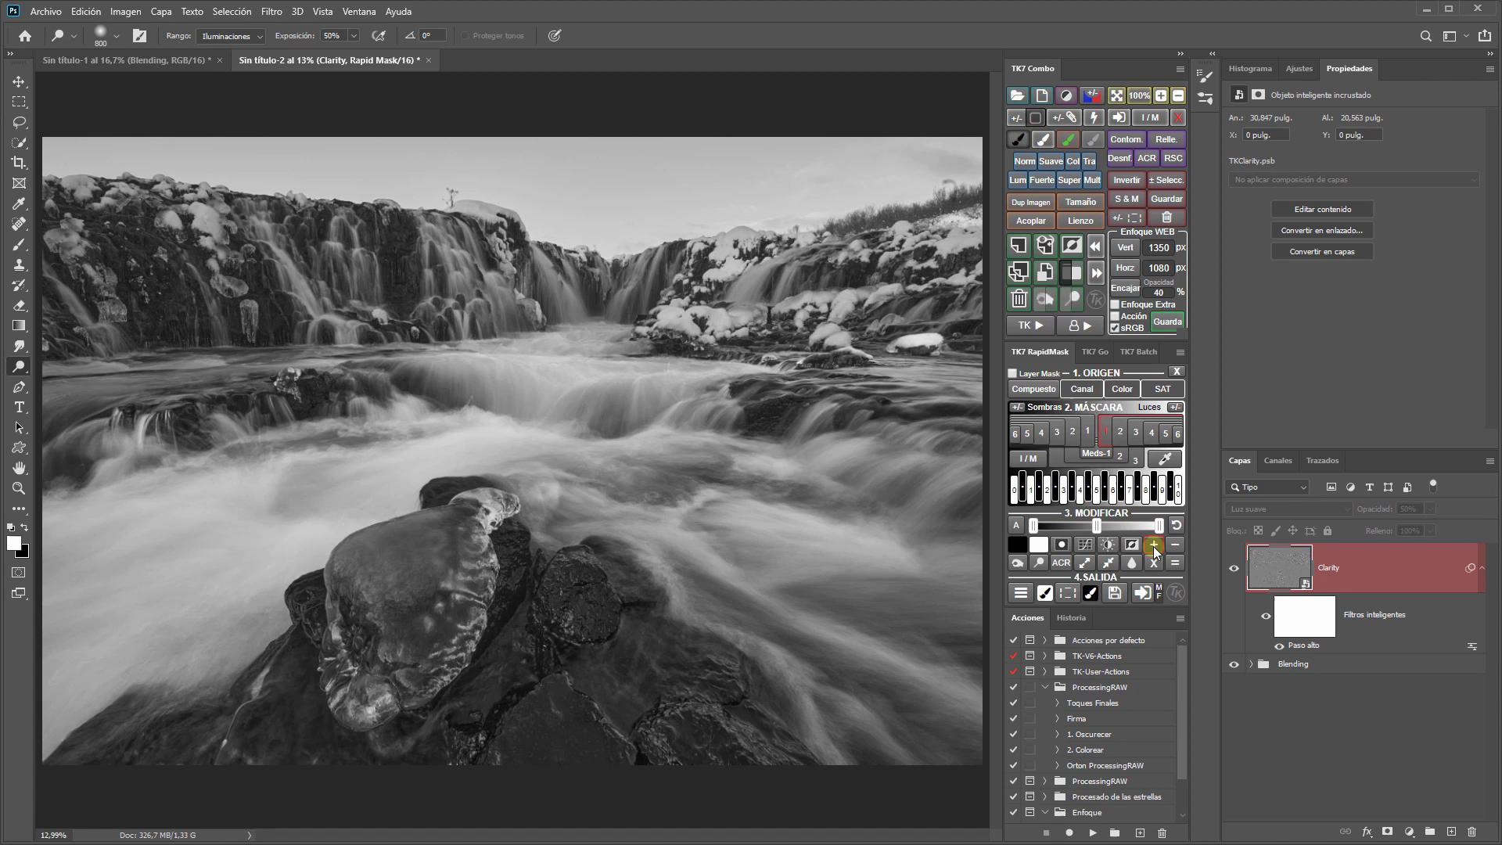
left_click(1096, 455)
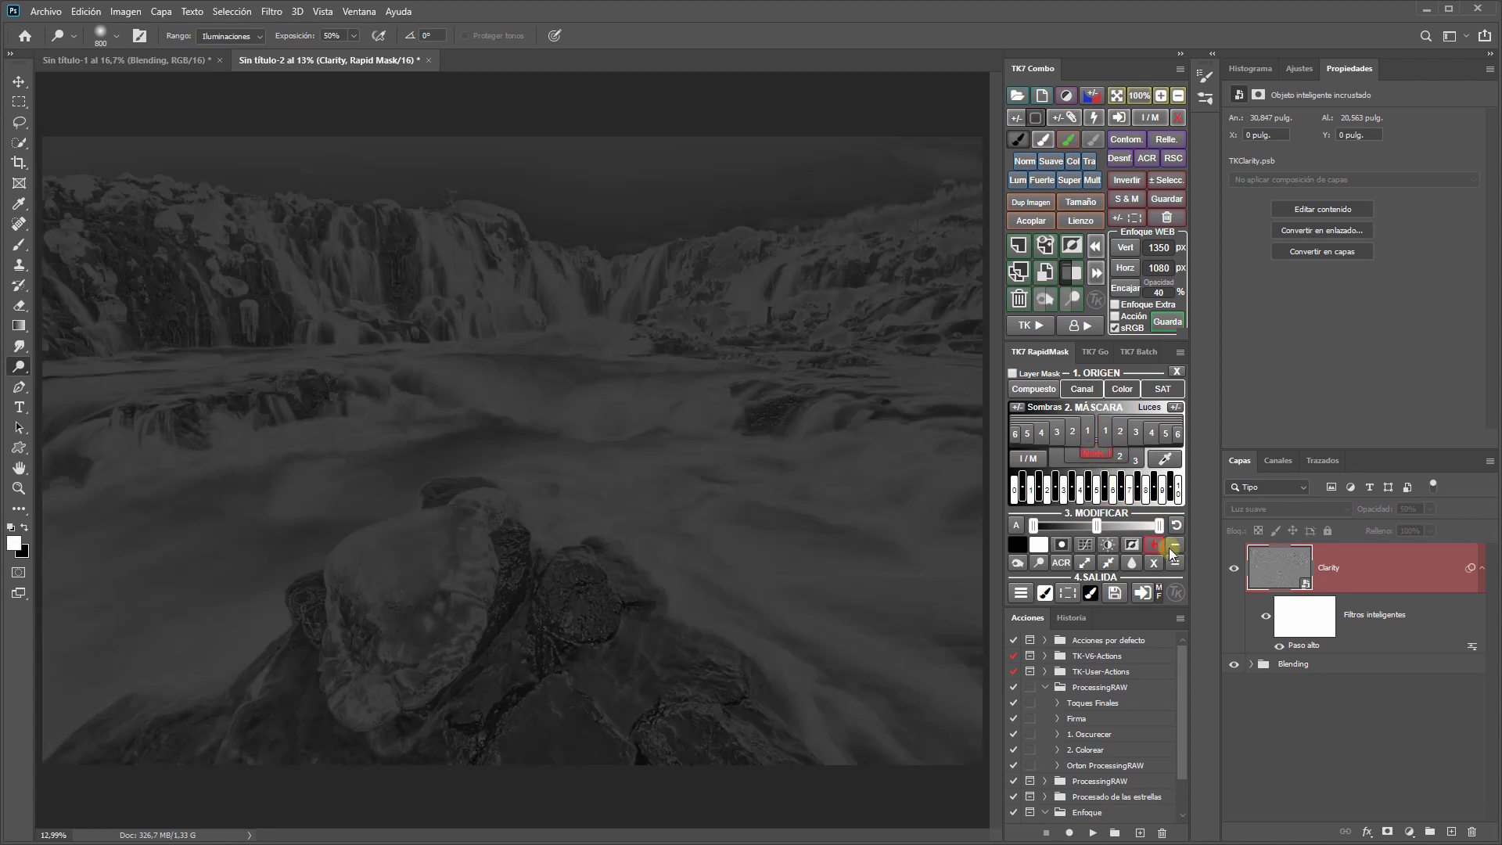
left_click(1176, 562)
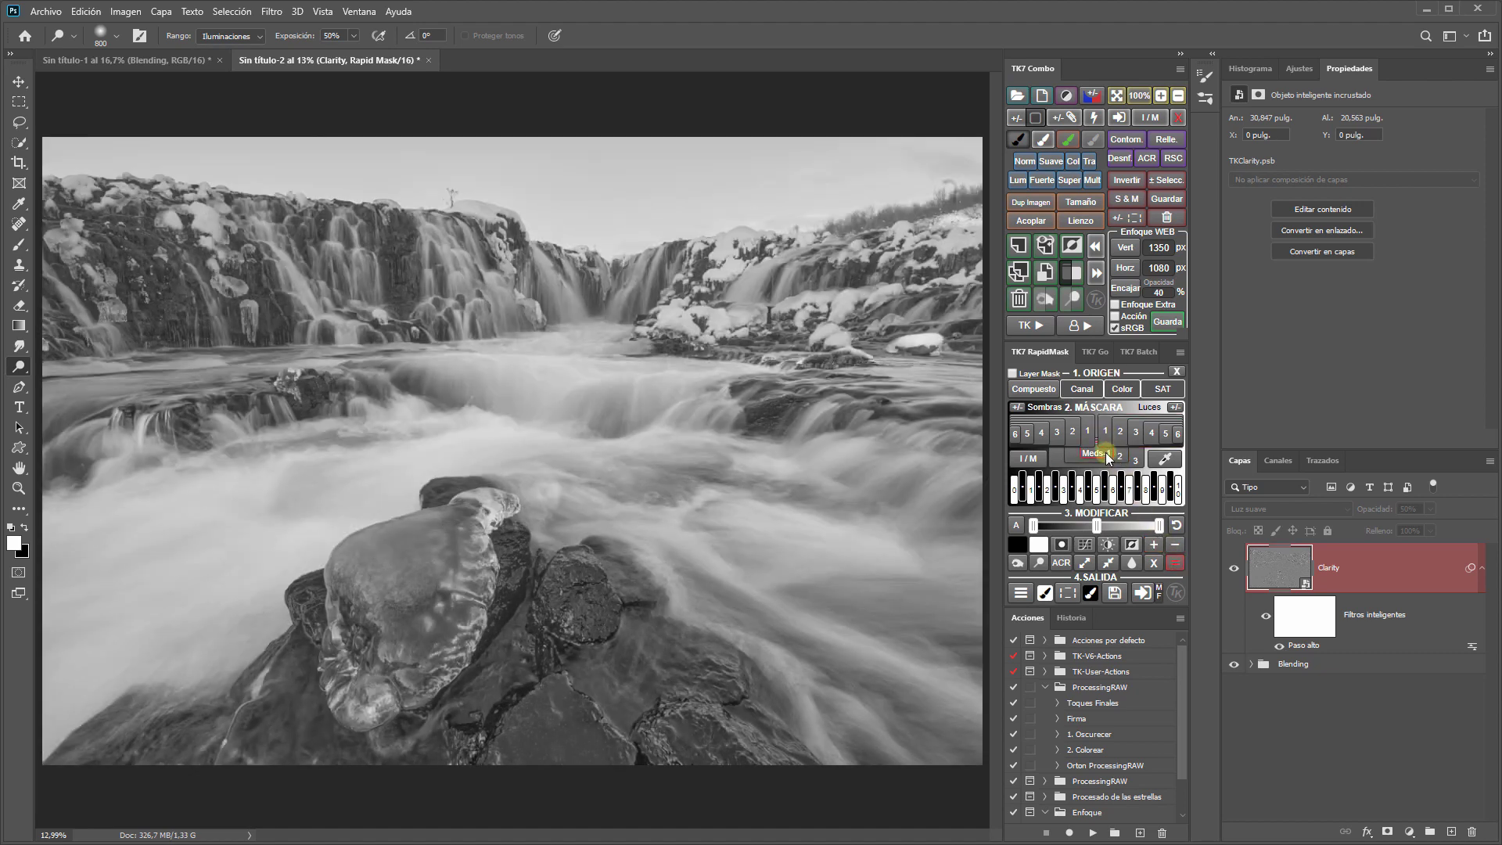
left_click(1024, 585)
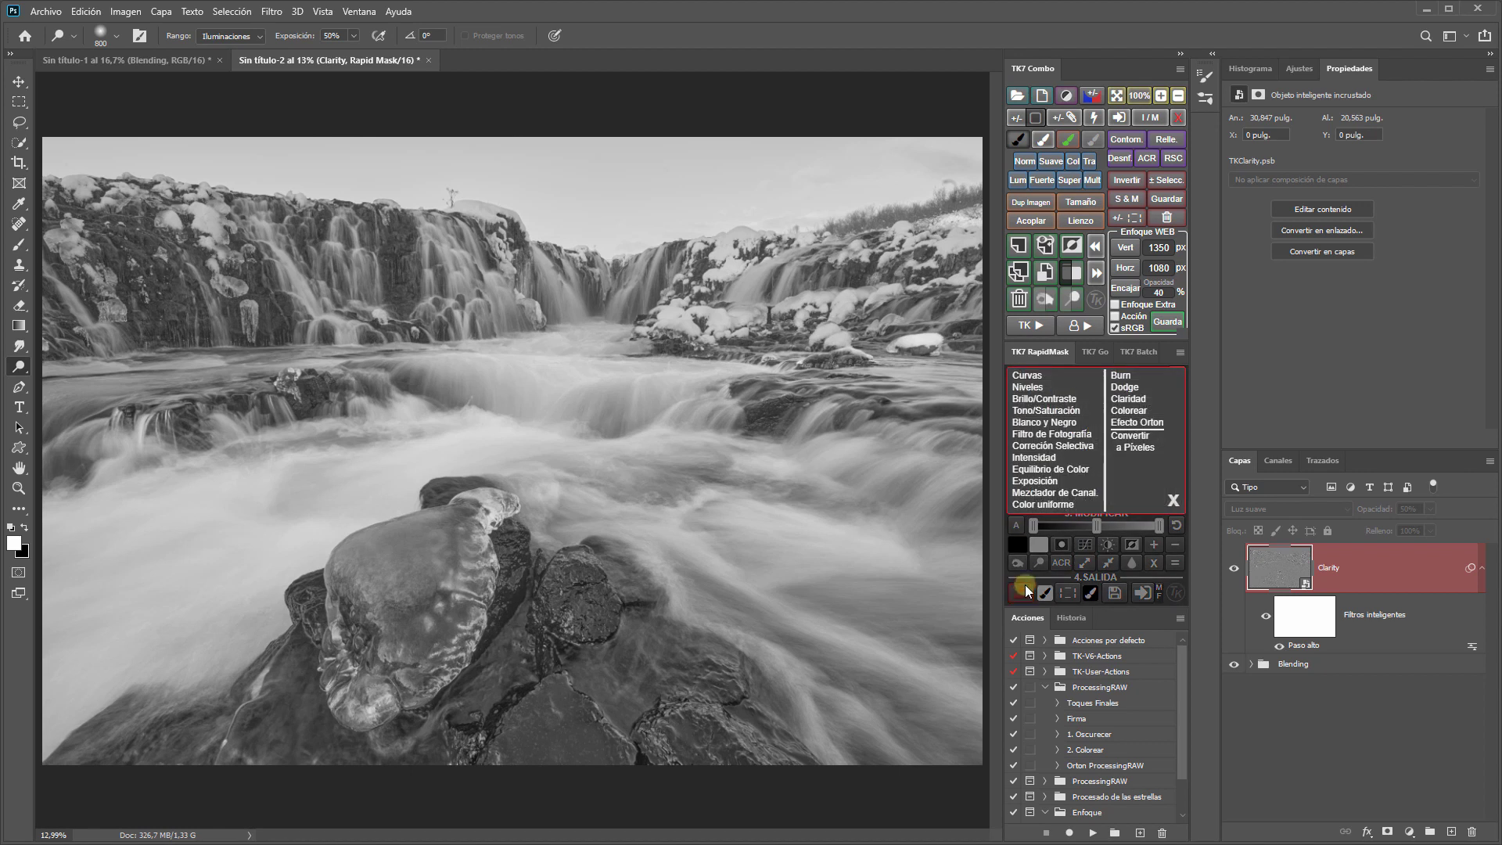
left_click(1126, 390)
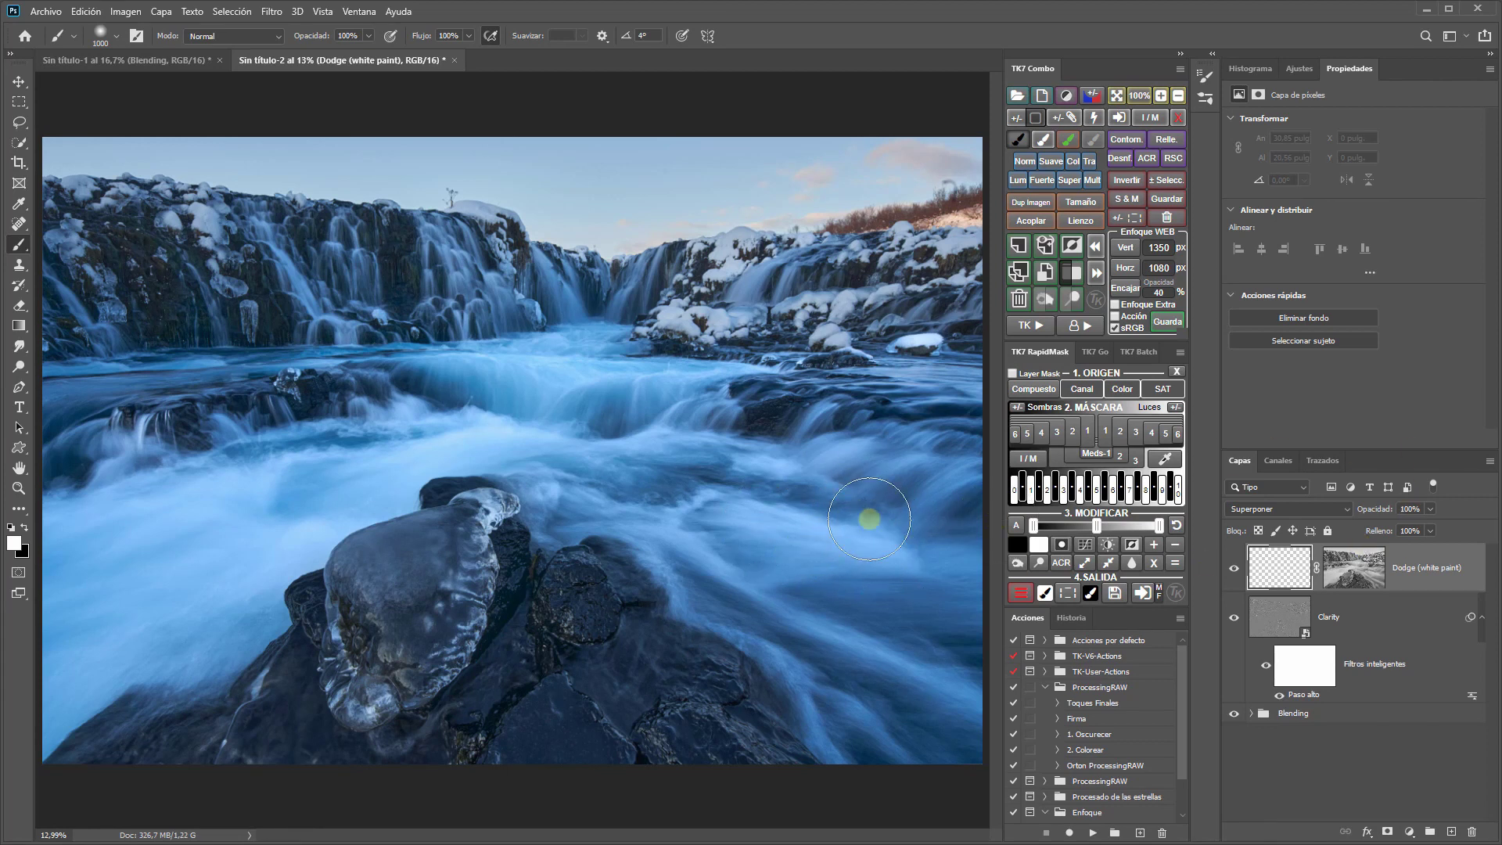
Step: Undo a trial stroke and set the brush to 54% opacity and 14% flow
mouse_move(868, 519)
left_mouse_down()
mouse_move(887, 540)
mouse_move(672, 501)
mouse_move(994, 551)
left_mouse_up()
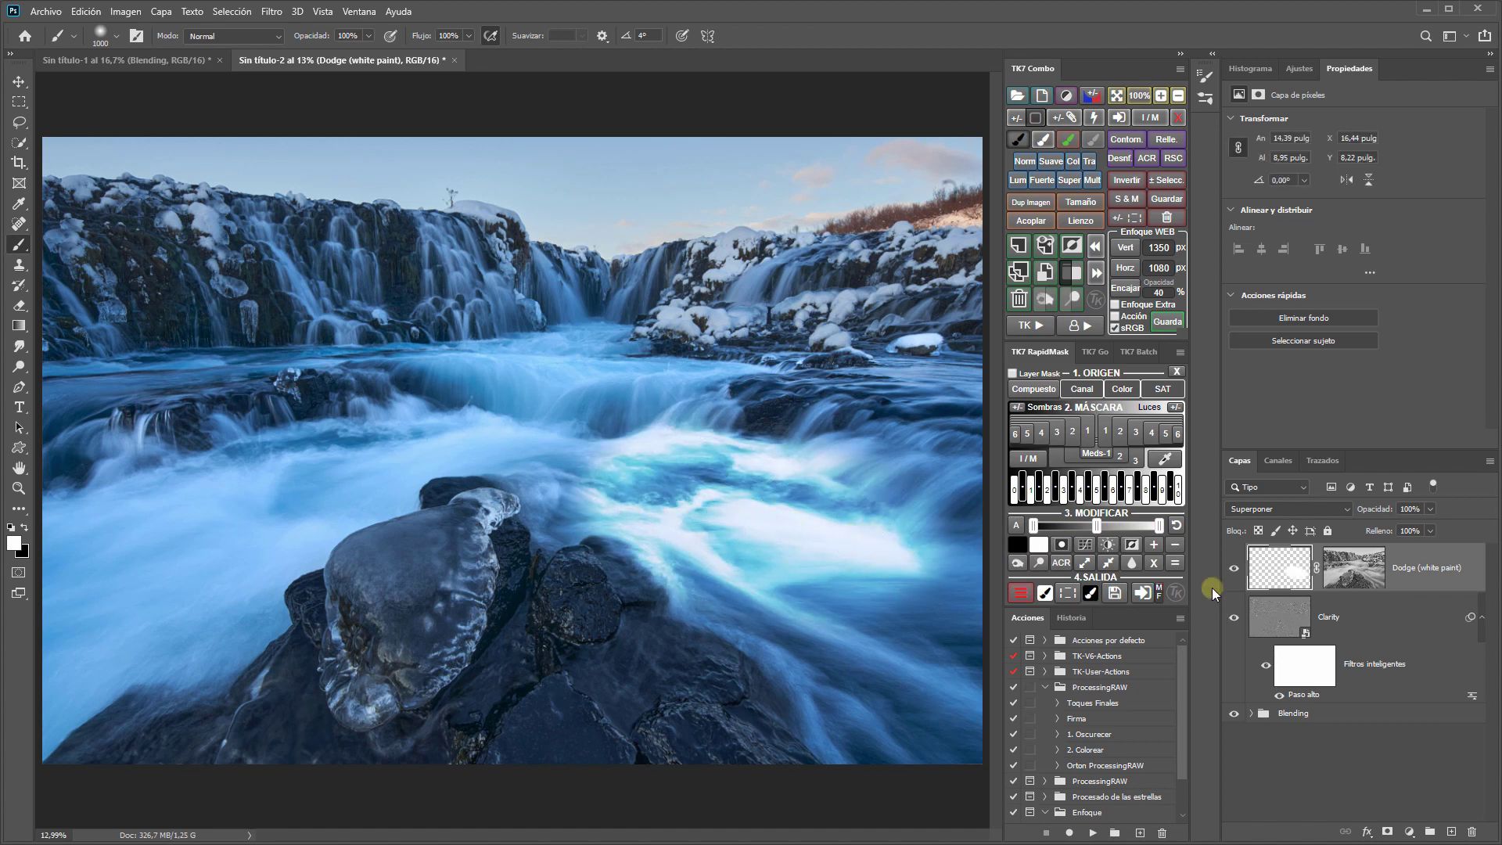
key("ctrl+z")
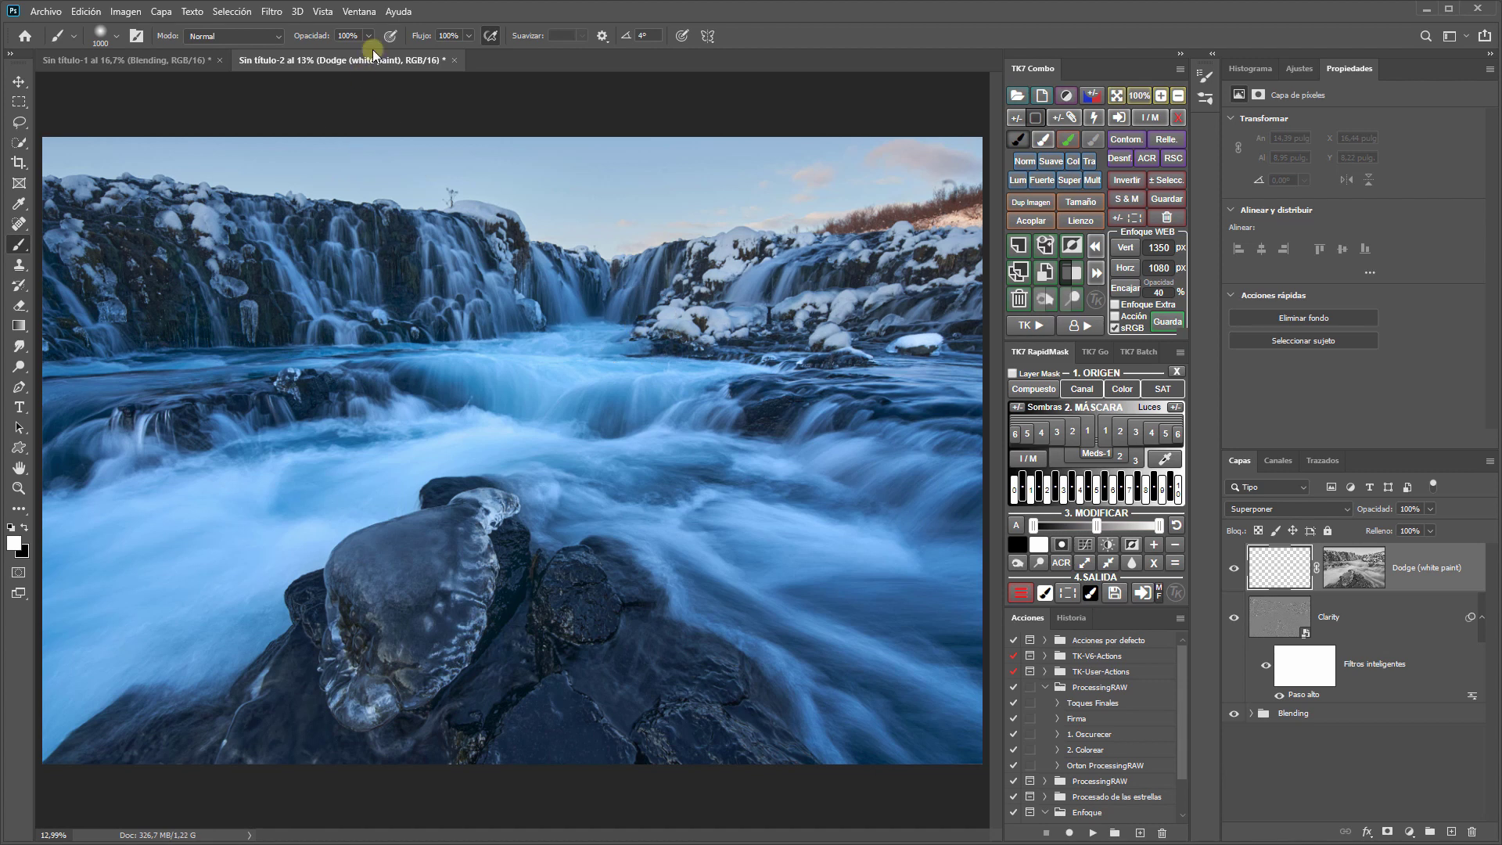
key("shift+2")
key("shift+7")
key("shift+1")
key("shift+4")
key("BackSpace")
left_click_drag(350, 46, 280, 45)
Step: Dodge the rapids with soft white strokes, then zoom in toward the snowy rocks
left_click_drag(828, 554, 796, 542)
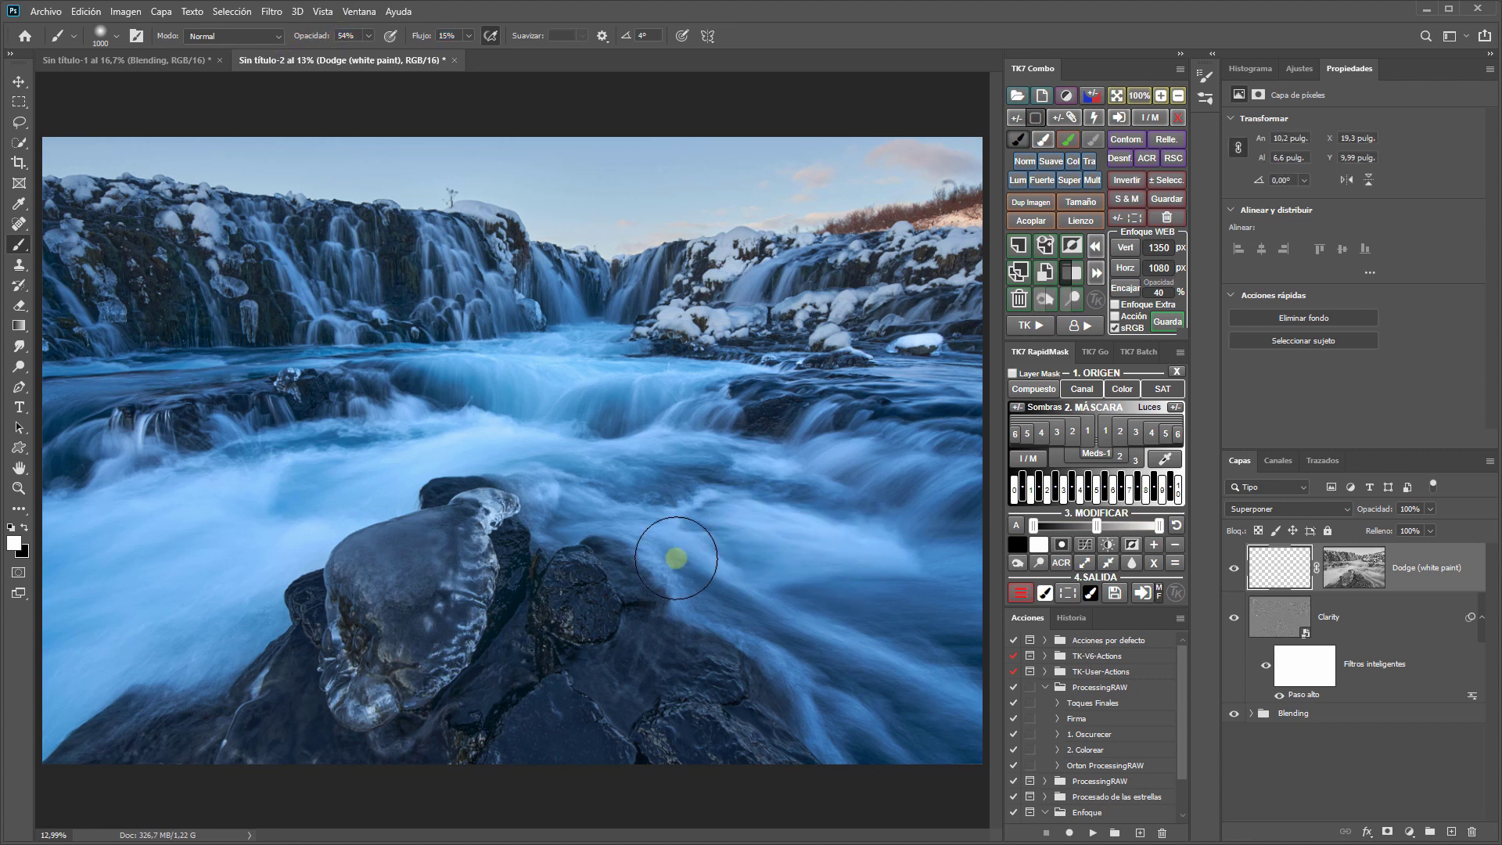
mouse_move(796, 541)
left_mouse_down()
mouse_move(828, 617)
mouse_move(801, 622)
left_mouse_up()
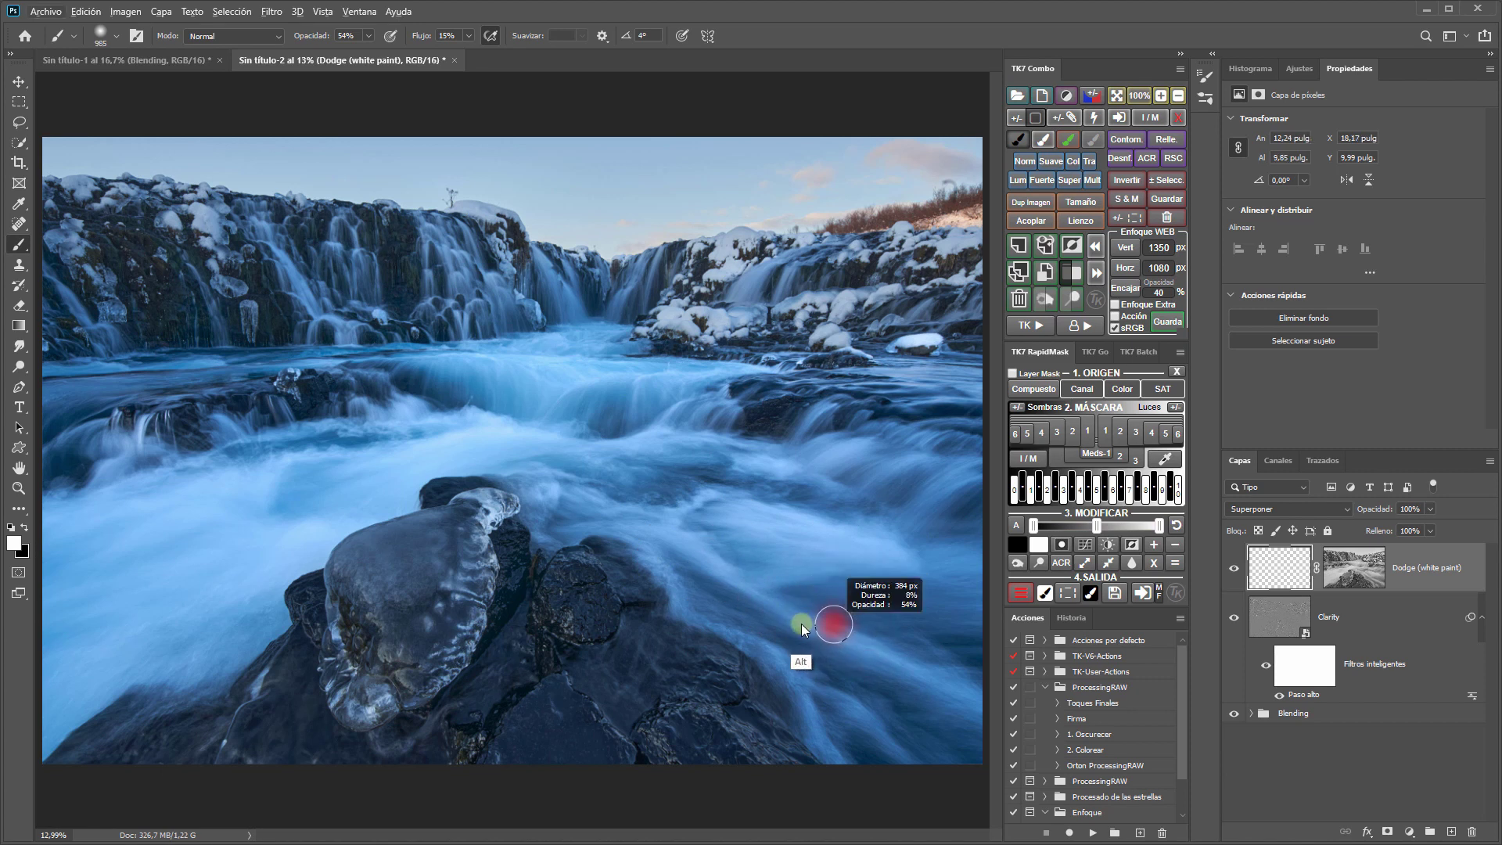
mouse_move(964, 692)
left_mouse_down()
mouse_move(704, 553)
mouse_move(647, 560)
mouse_move(818, 704)
mouse_move(663, 456)
left_mouse_up()
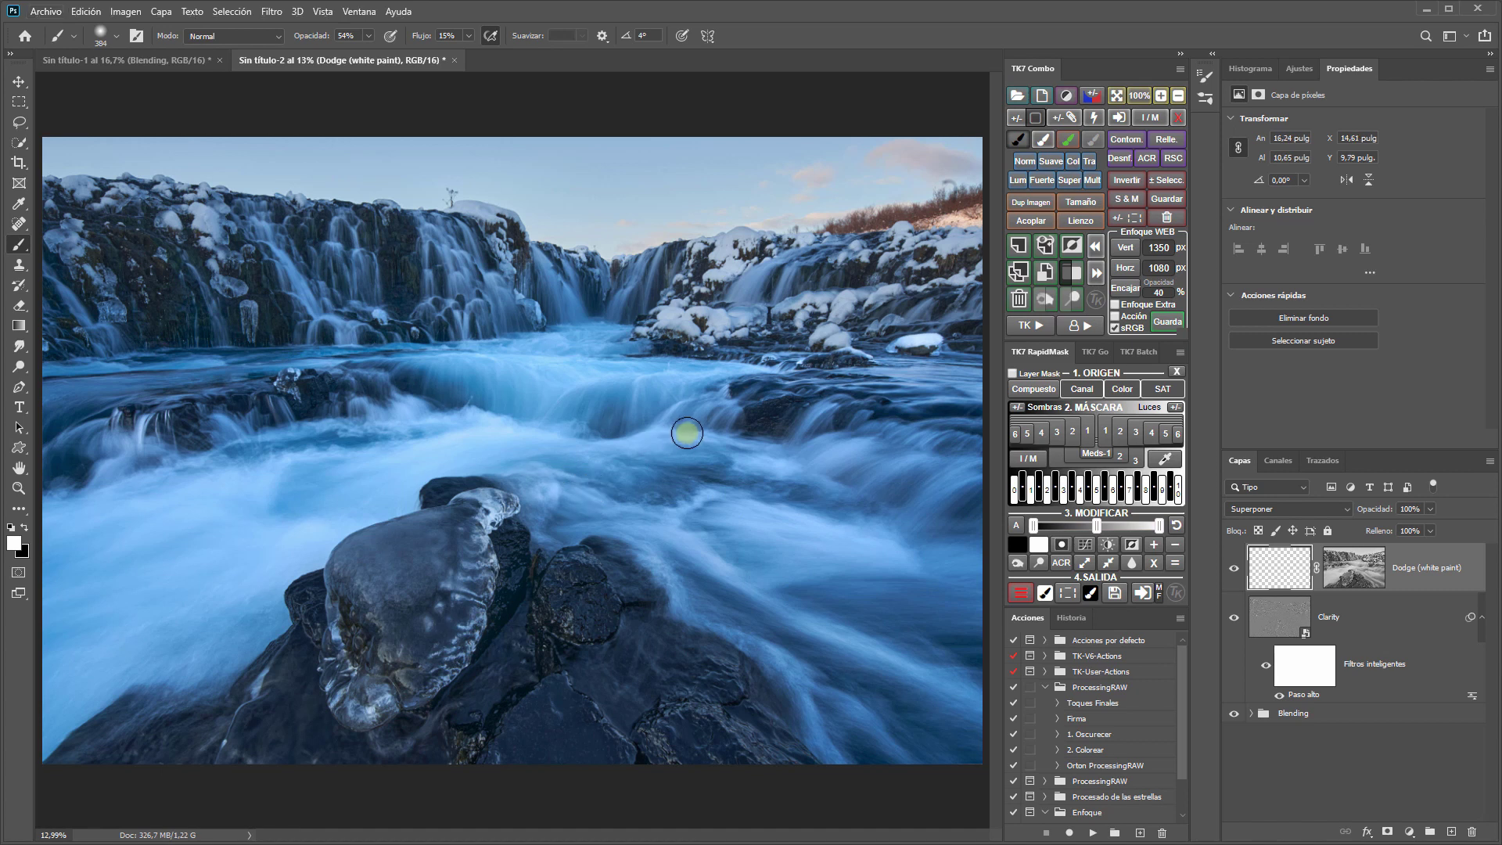
key("z")
left_click_drag(732, 349, 898, 352)
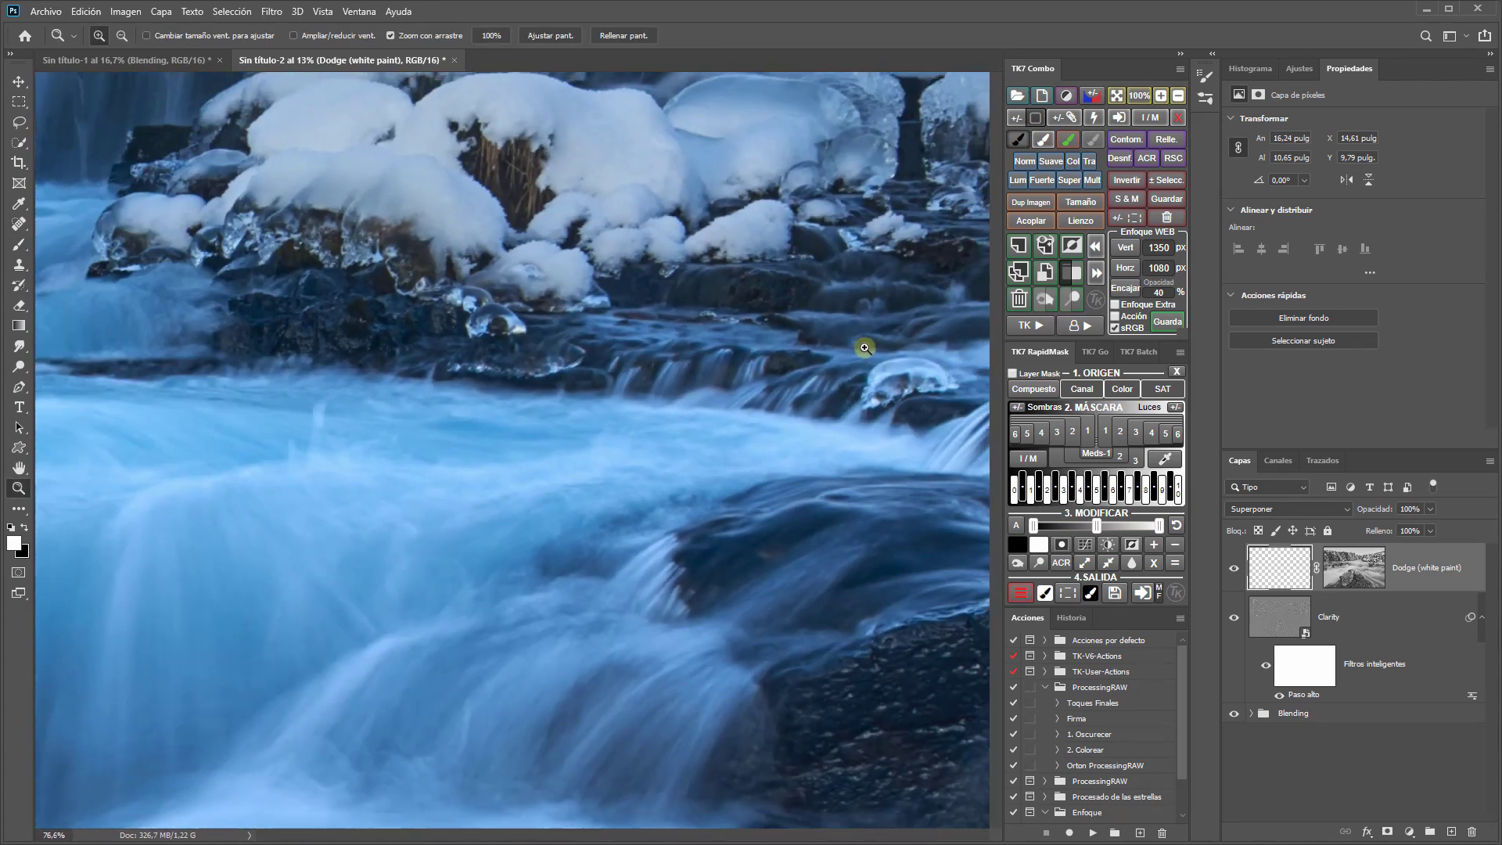
left_click_drag(754, 308, 768, 496)
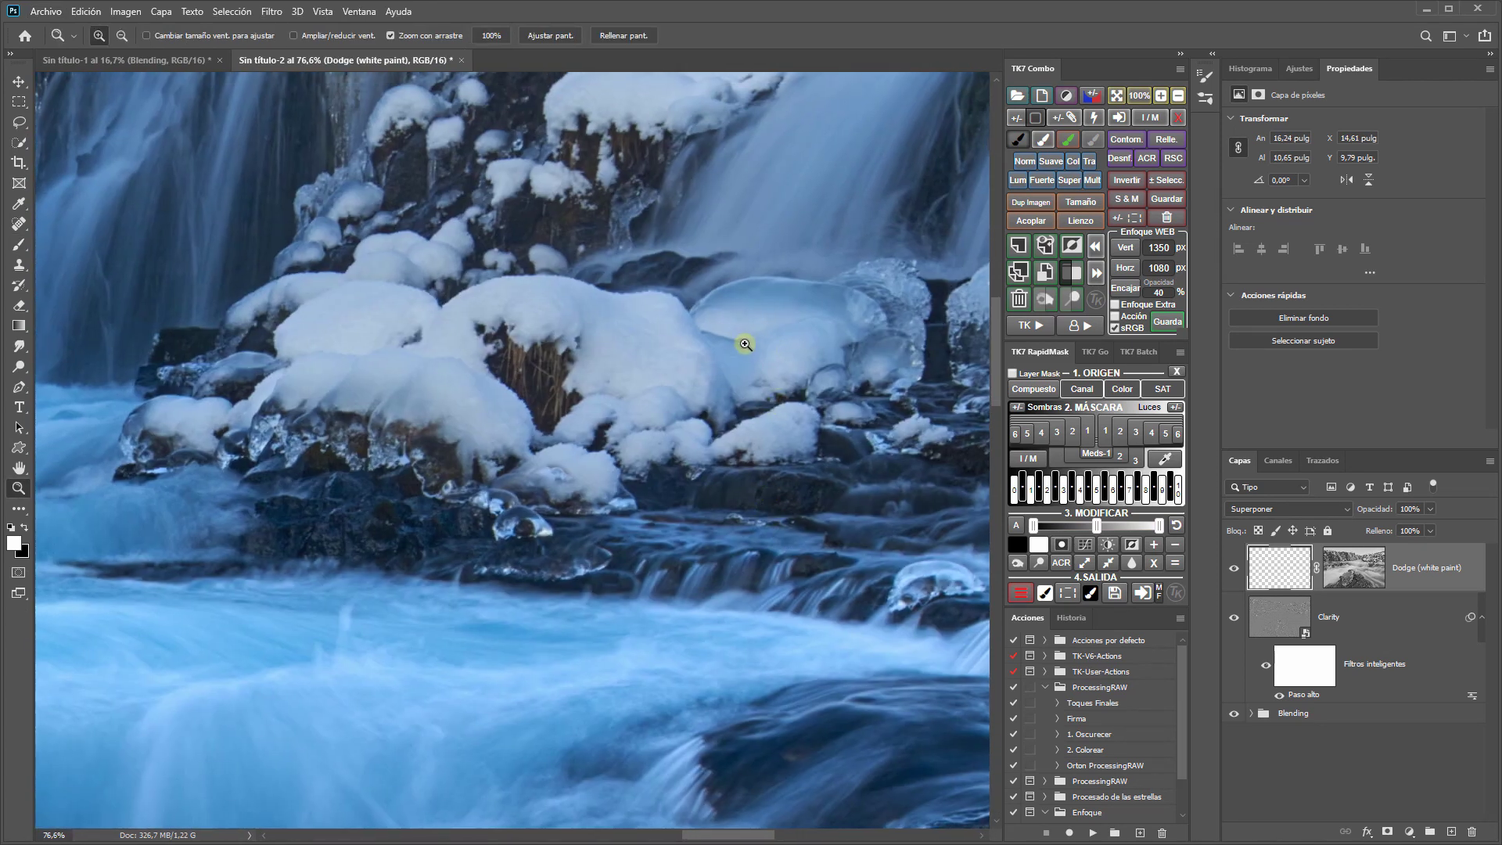
Step: Shrink the brush to 141 px to dodge the ice detail, then fit the image to the window
key("b")
key("alt")
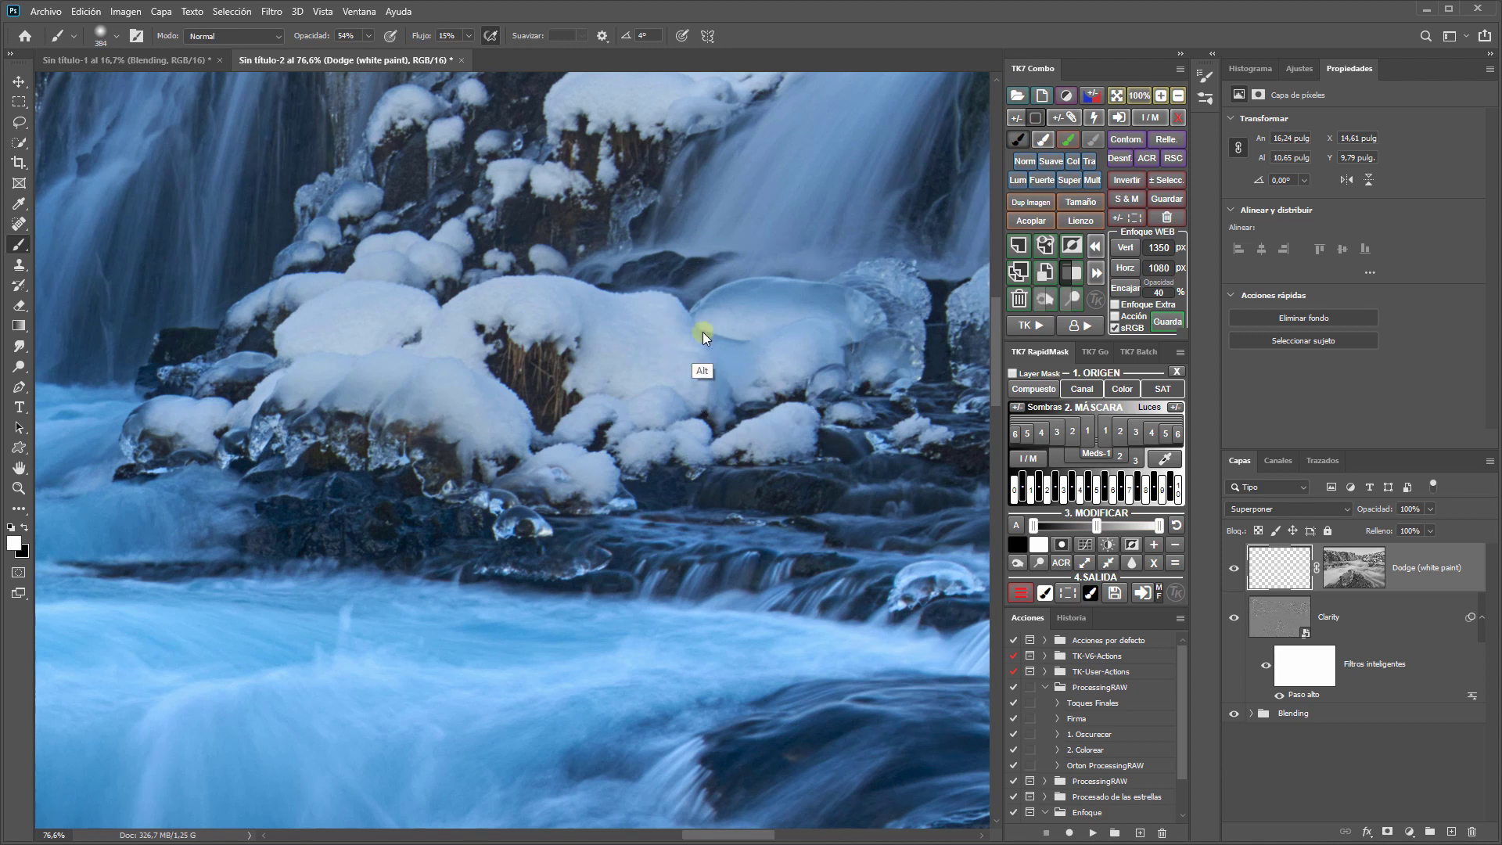
mouse_move(707, 341)
left_mouse_down()
mouse_move(757, 325)
mouse_move(817, 352)
mouse_move(783, 348)
left_mouse_up()
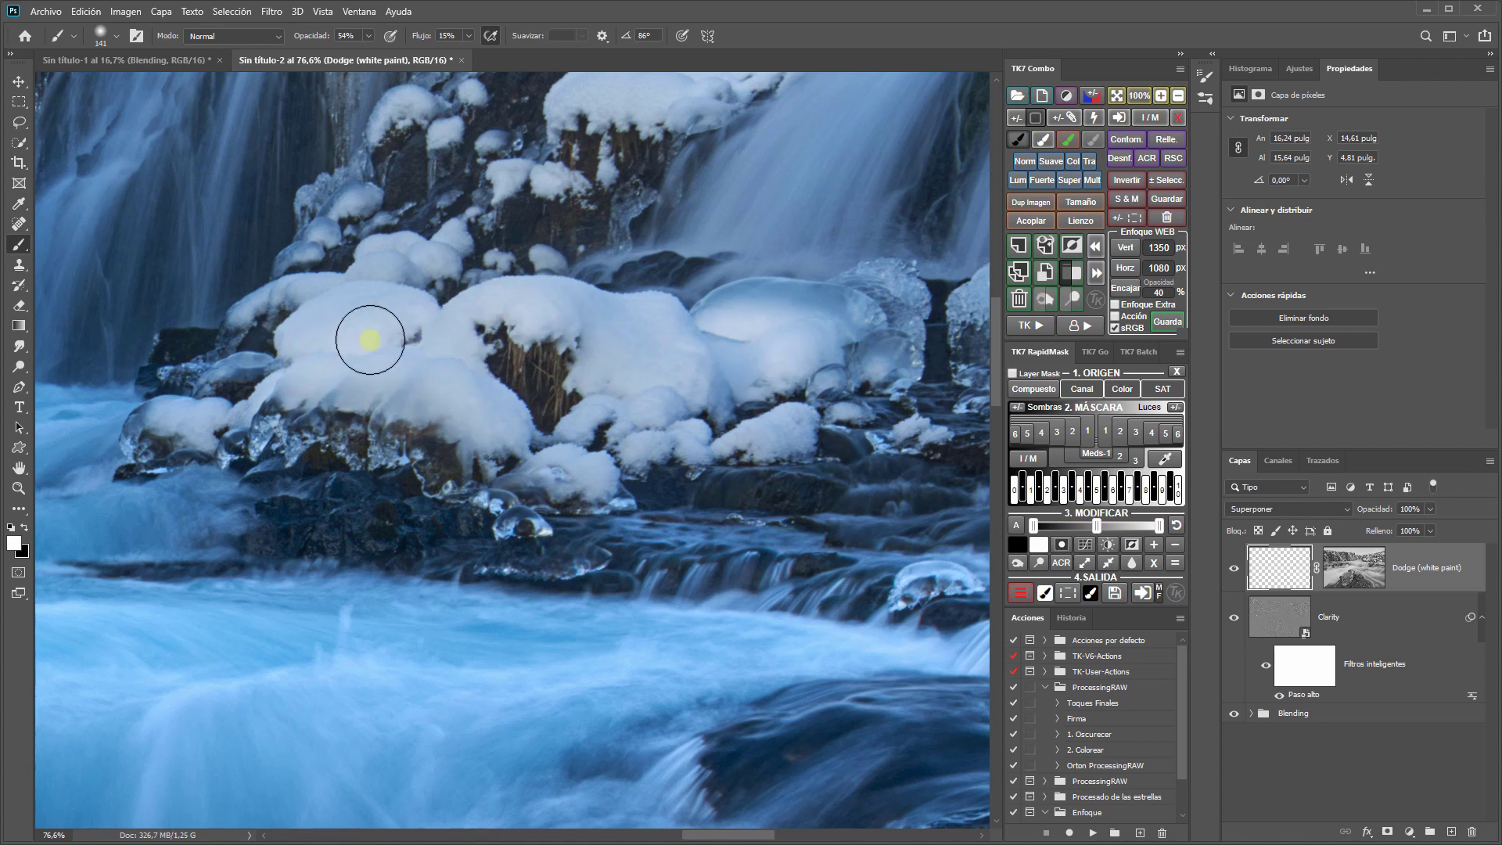
left_click(1233, 568)
left_click_drag(775, 588, 920, 376)
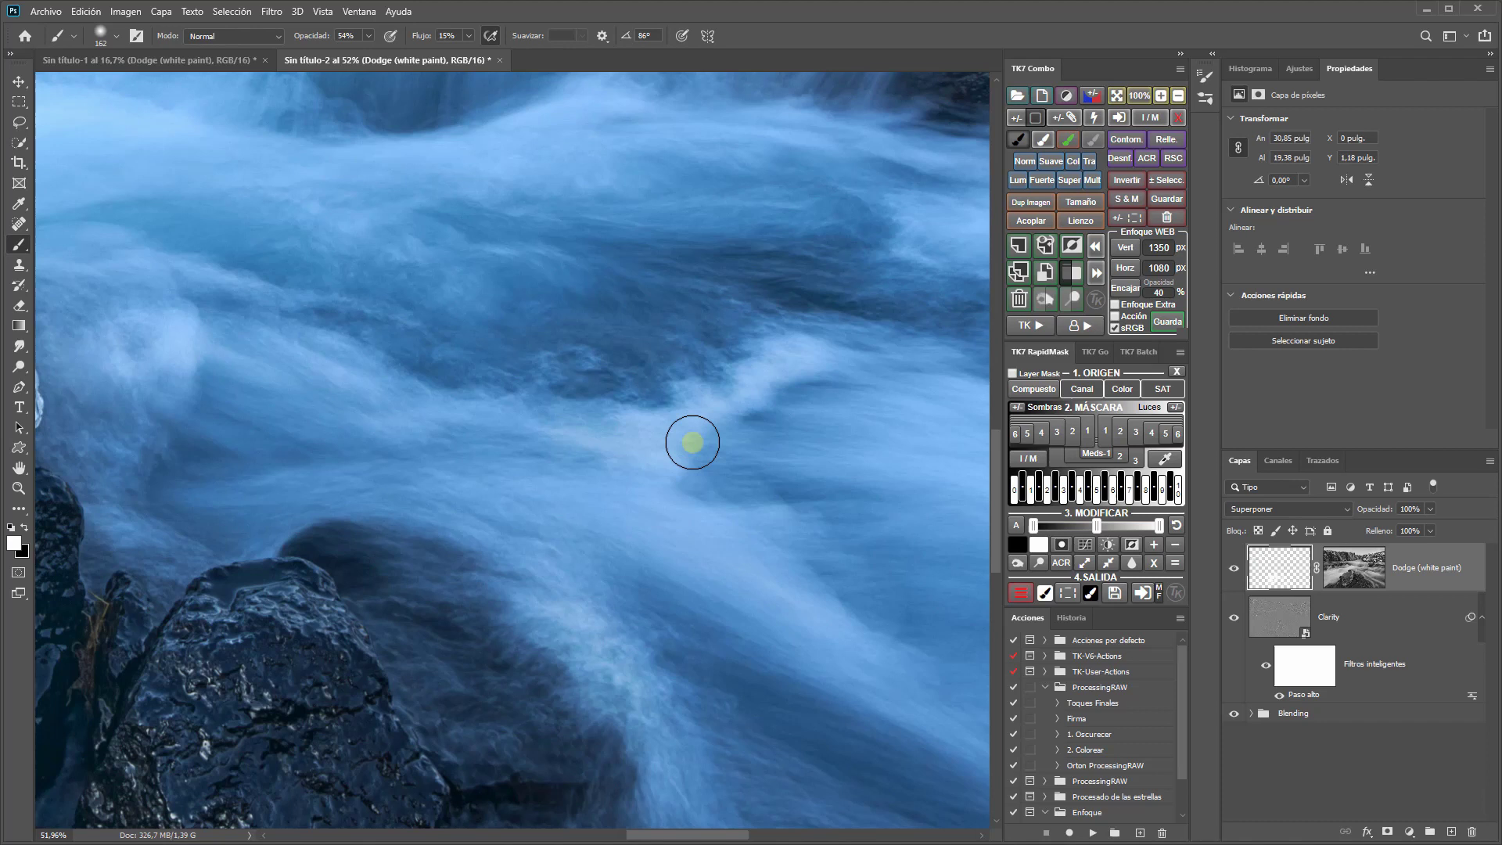
key("z")
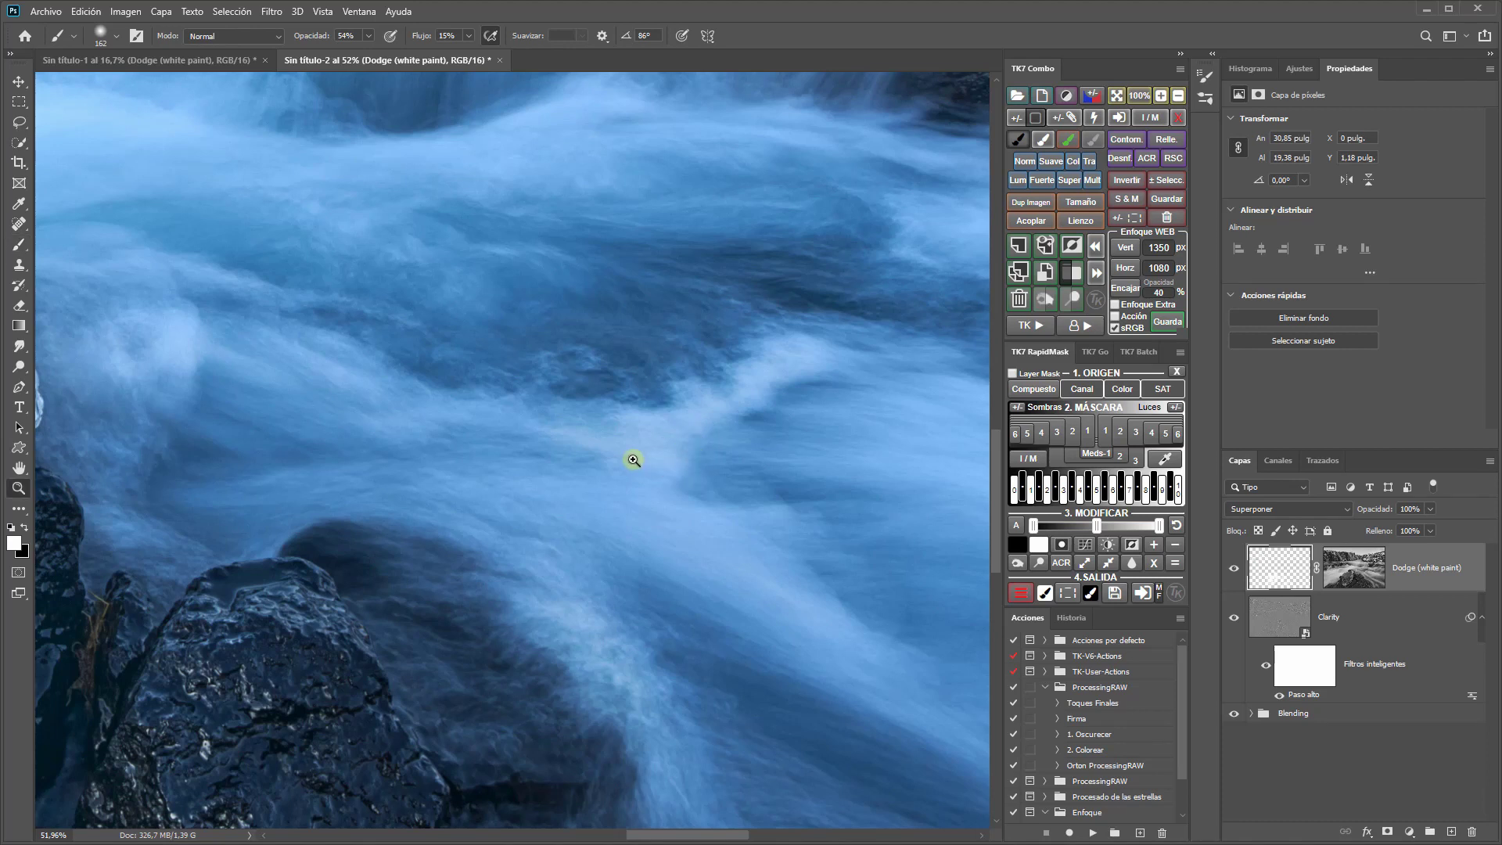
key("ctrl+0")
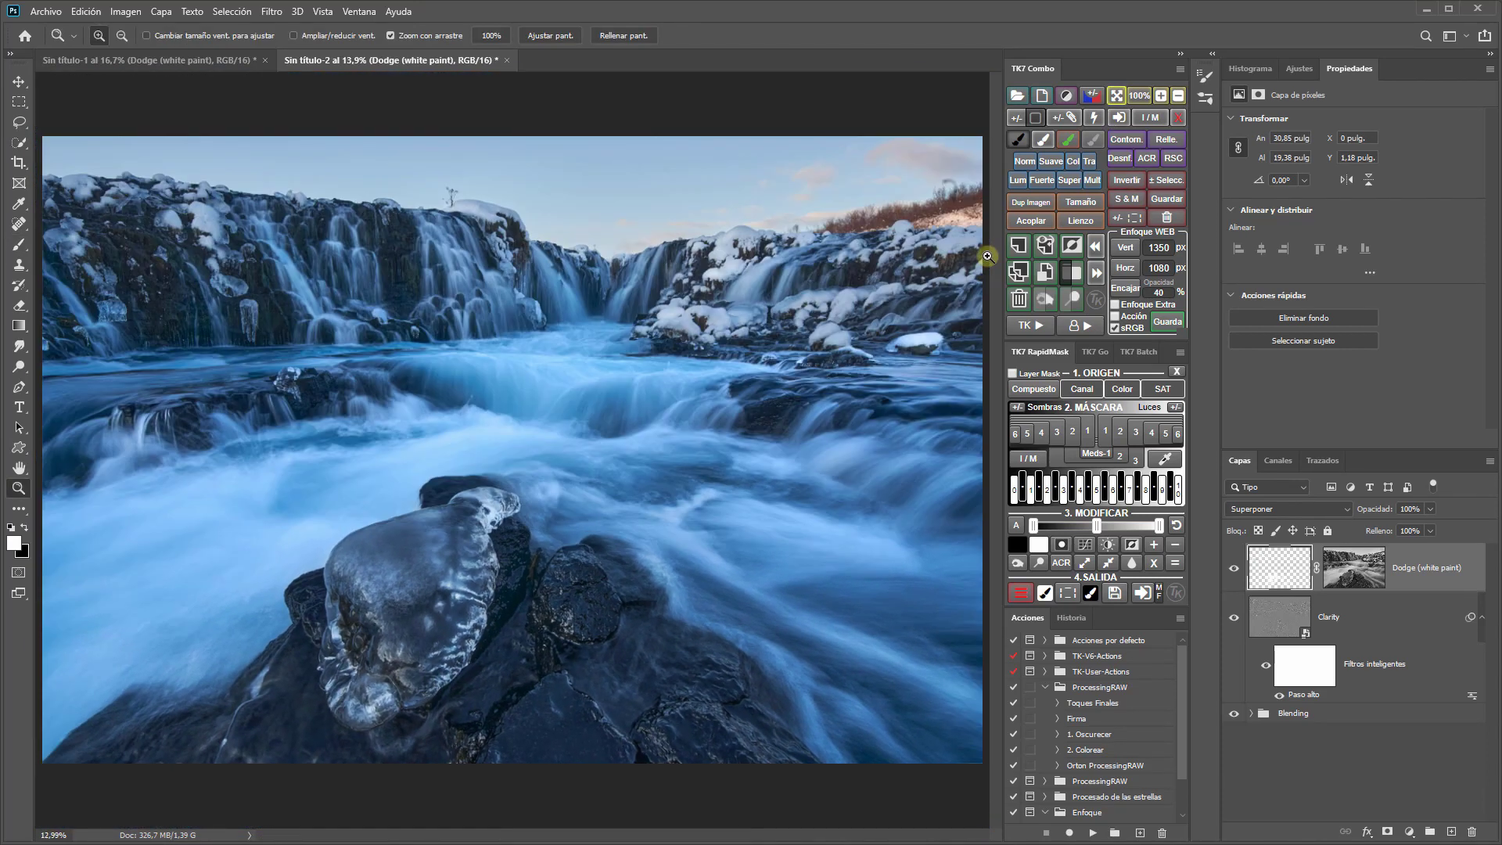
key("ctrl+0")
Step: Toggle the Dodge (white paint) layer on and off to compare, leaving it visible
left_click(1233, 568)
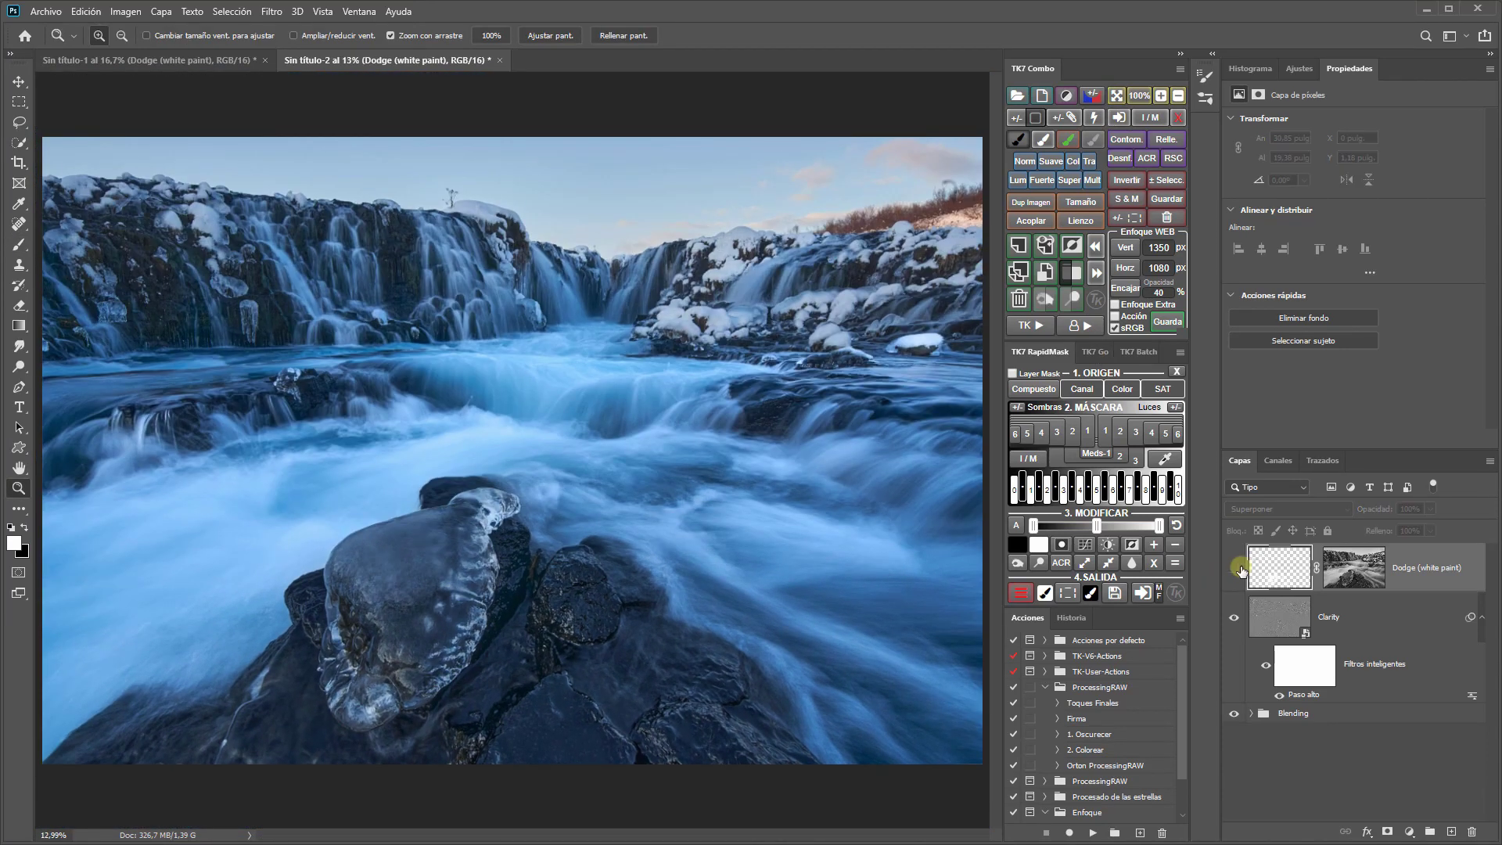
left_click(1235, 569)
left_click(1235, 569)
key("b")
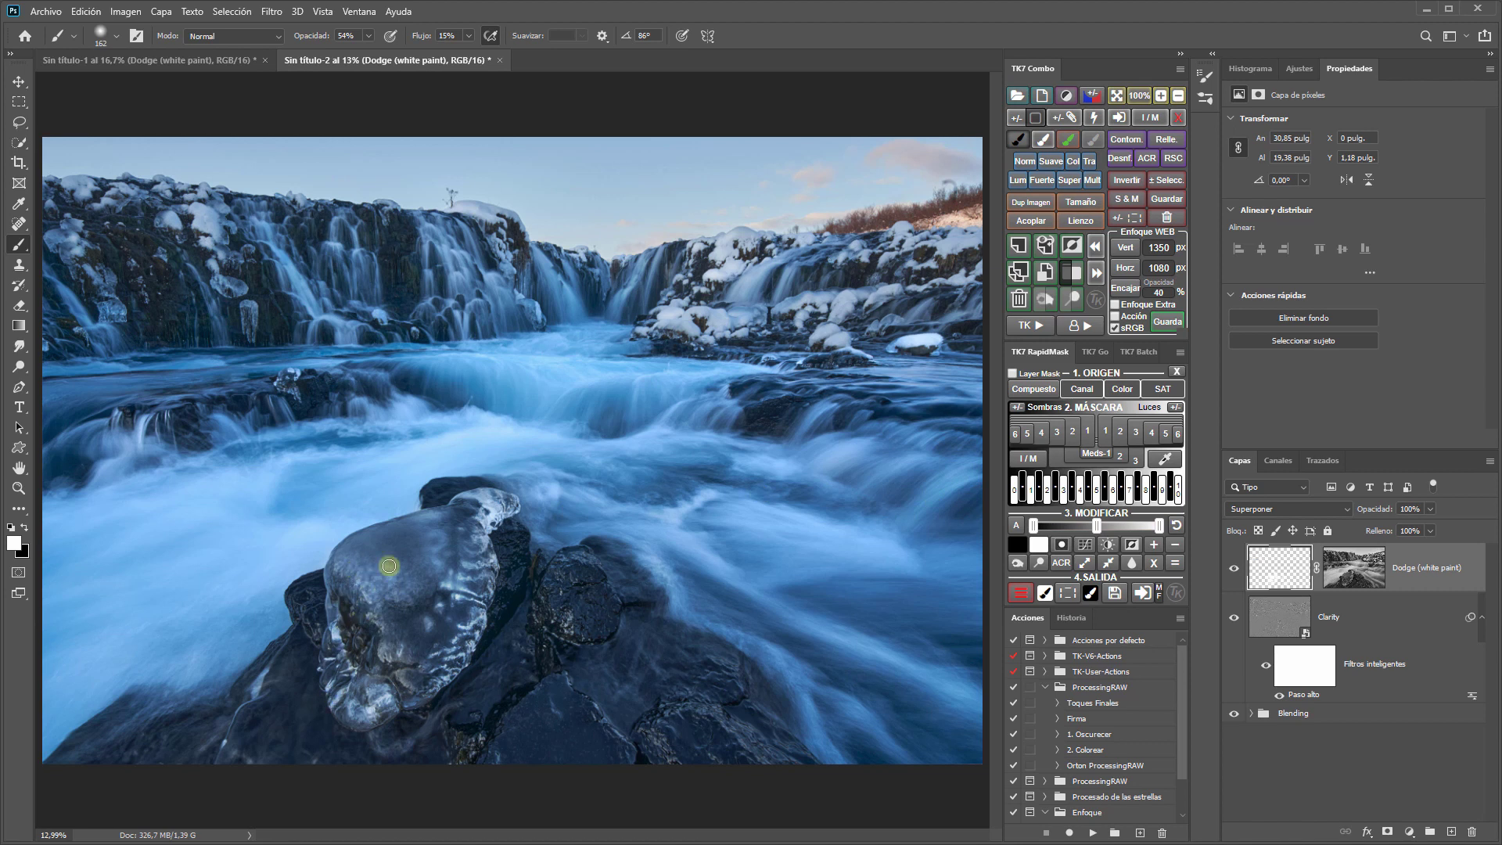
left_click(1235, 569)
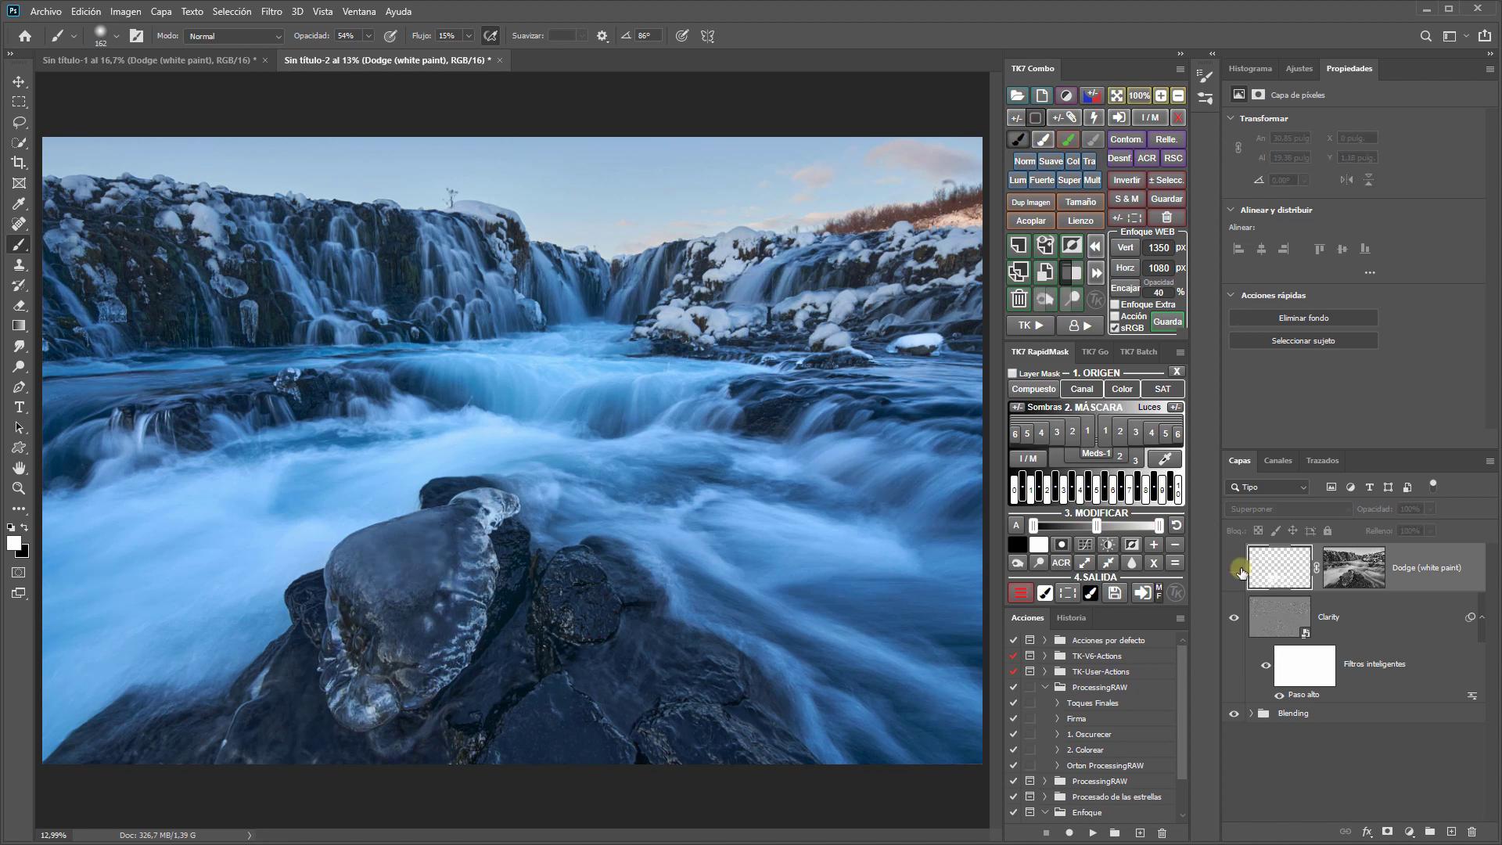
left_click(1234, 569)
left_click(1234, 567)
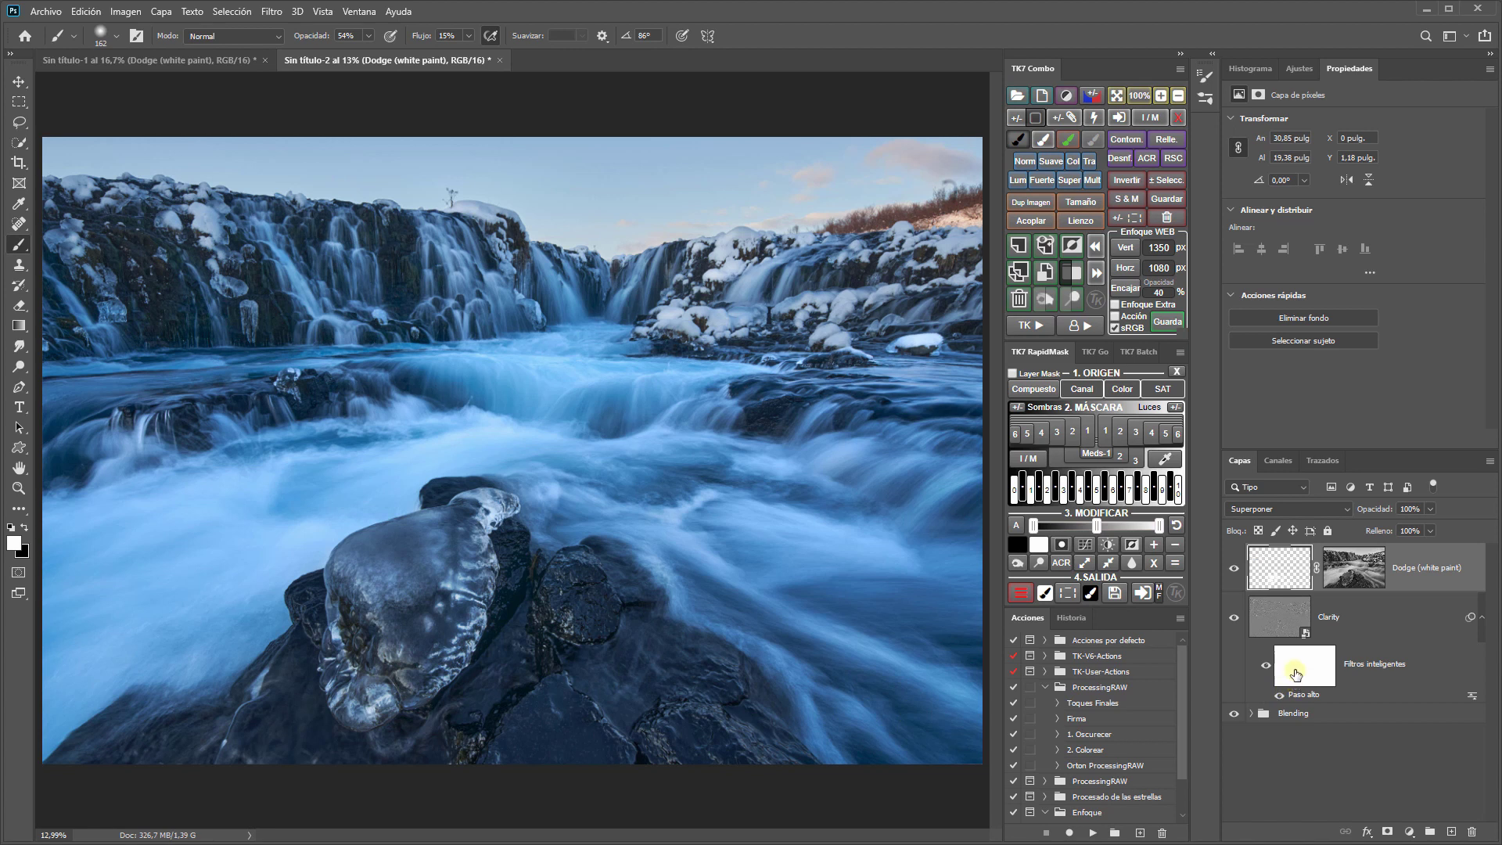
Step: Build a Meds-1 midtone luminosity mask and output it as a Burn (black paint) layer
left_click(1088, 433)
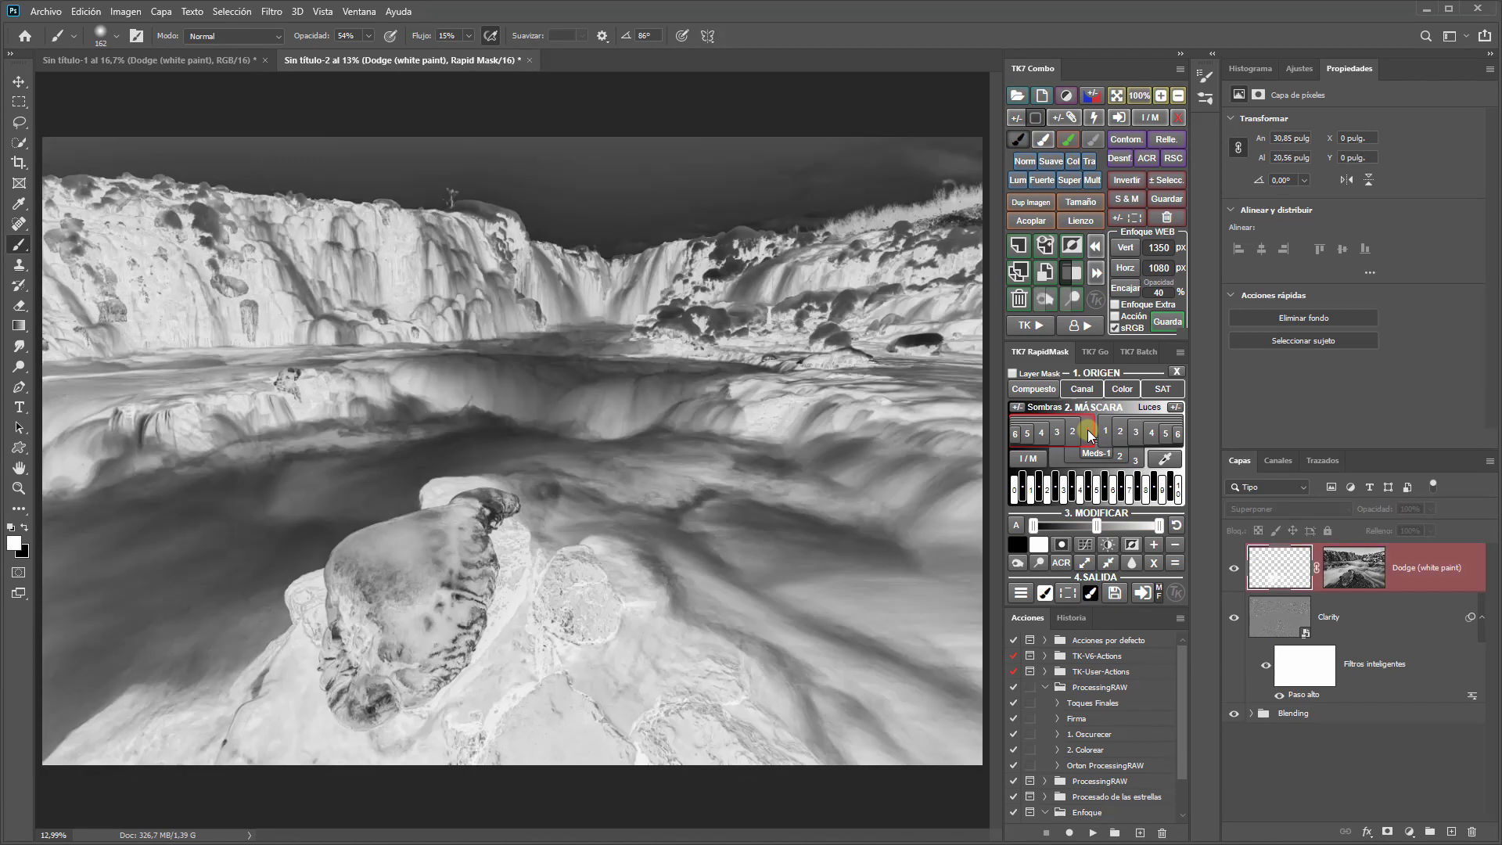
left_click(1152, 541)
left_click(1098, 456)
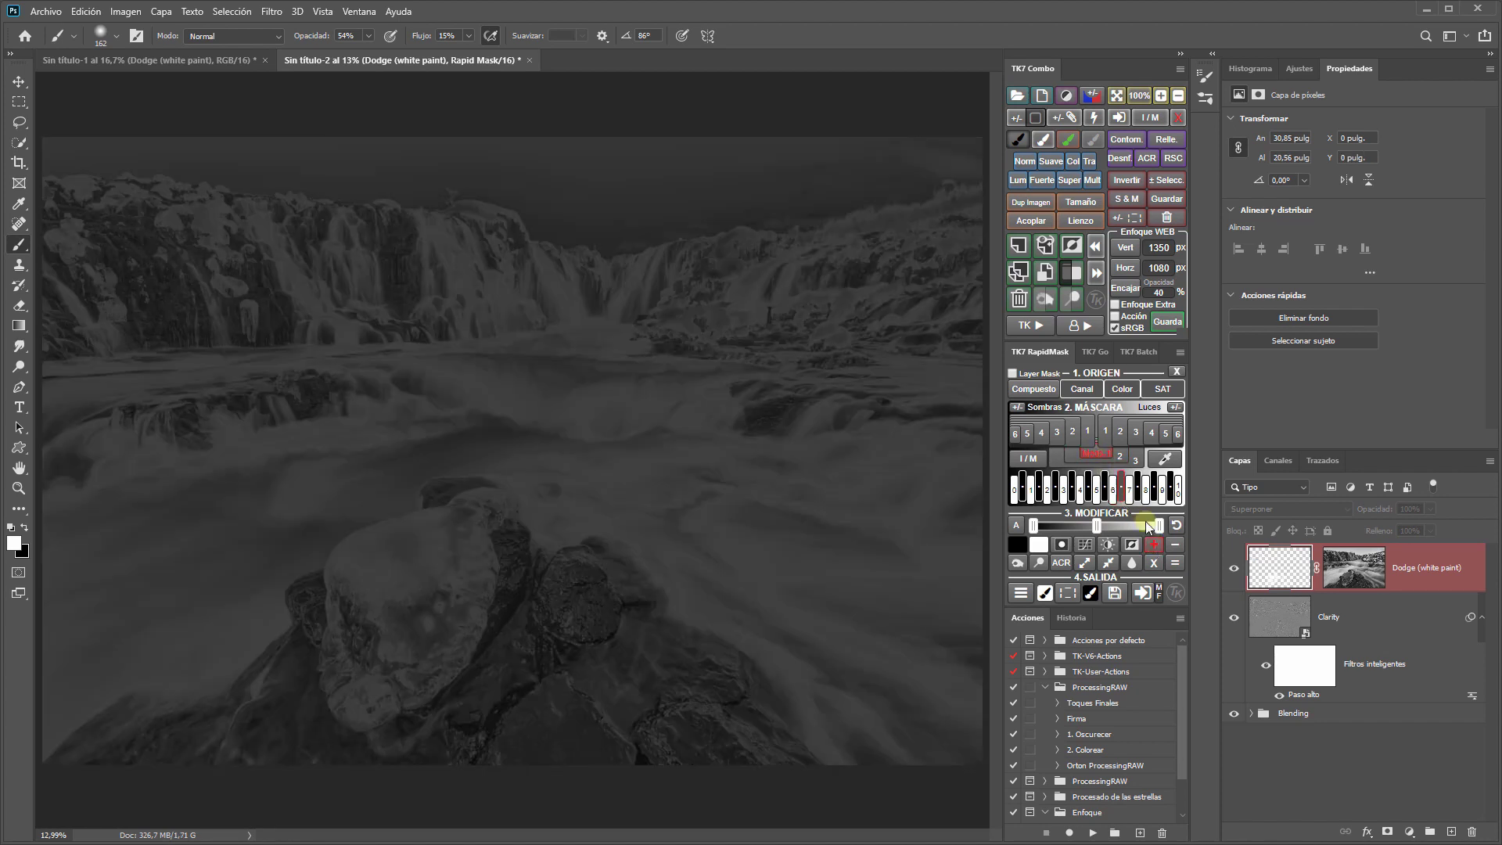
left_click(1175, 563)
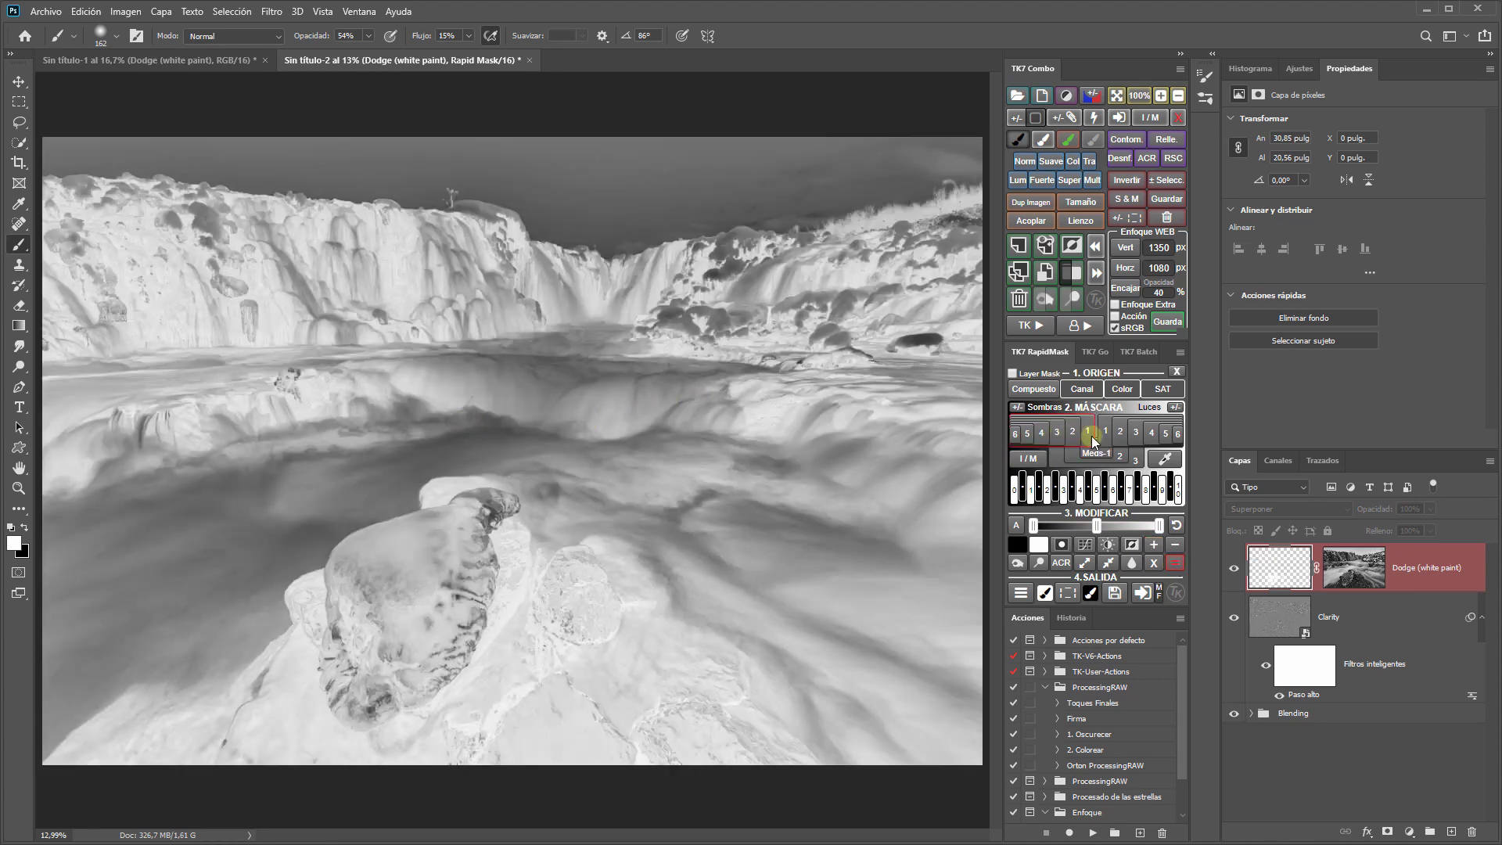
left_click(1025, 594)
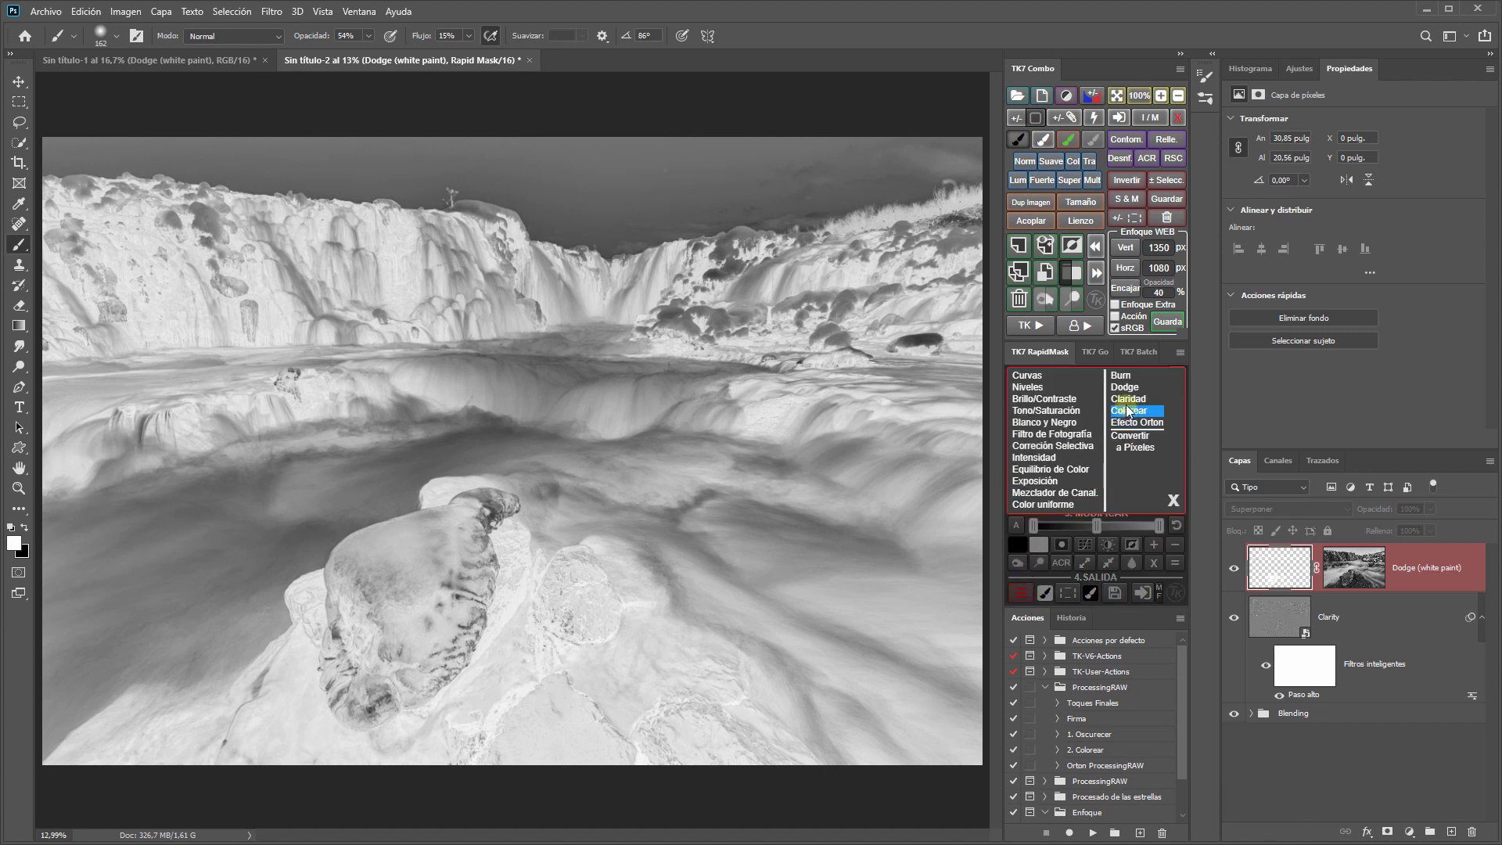
left_click(1127, 377)
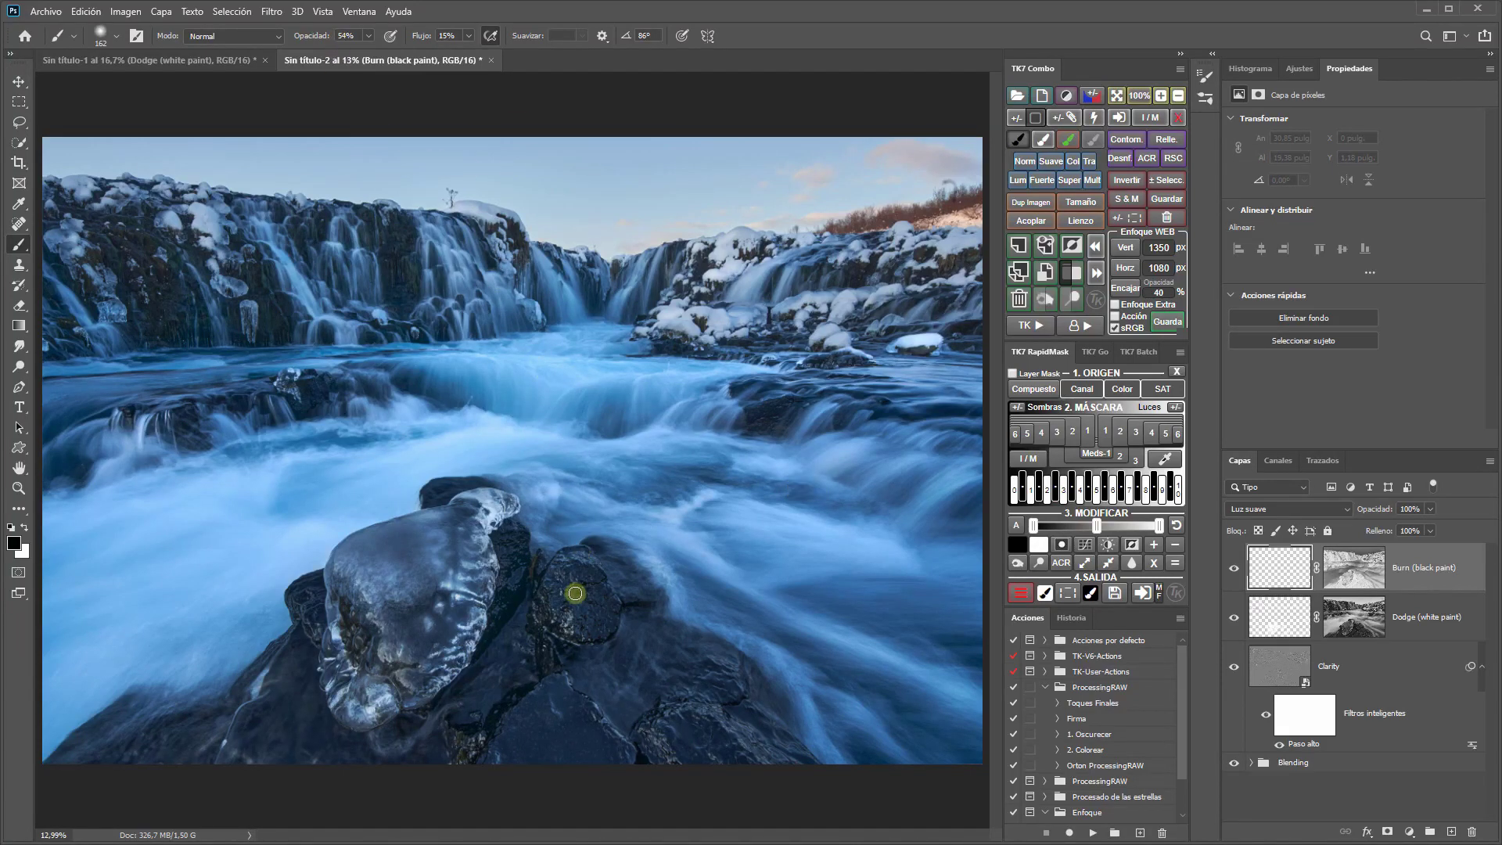
Step: Burn the ice rock, neighbouring rock, right-side water and snowy ice edges with black paint
left_click_drag(310, 37, 316, 41)
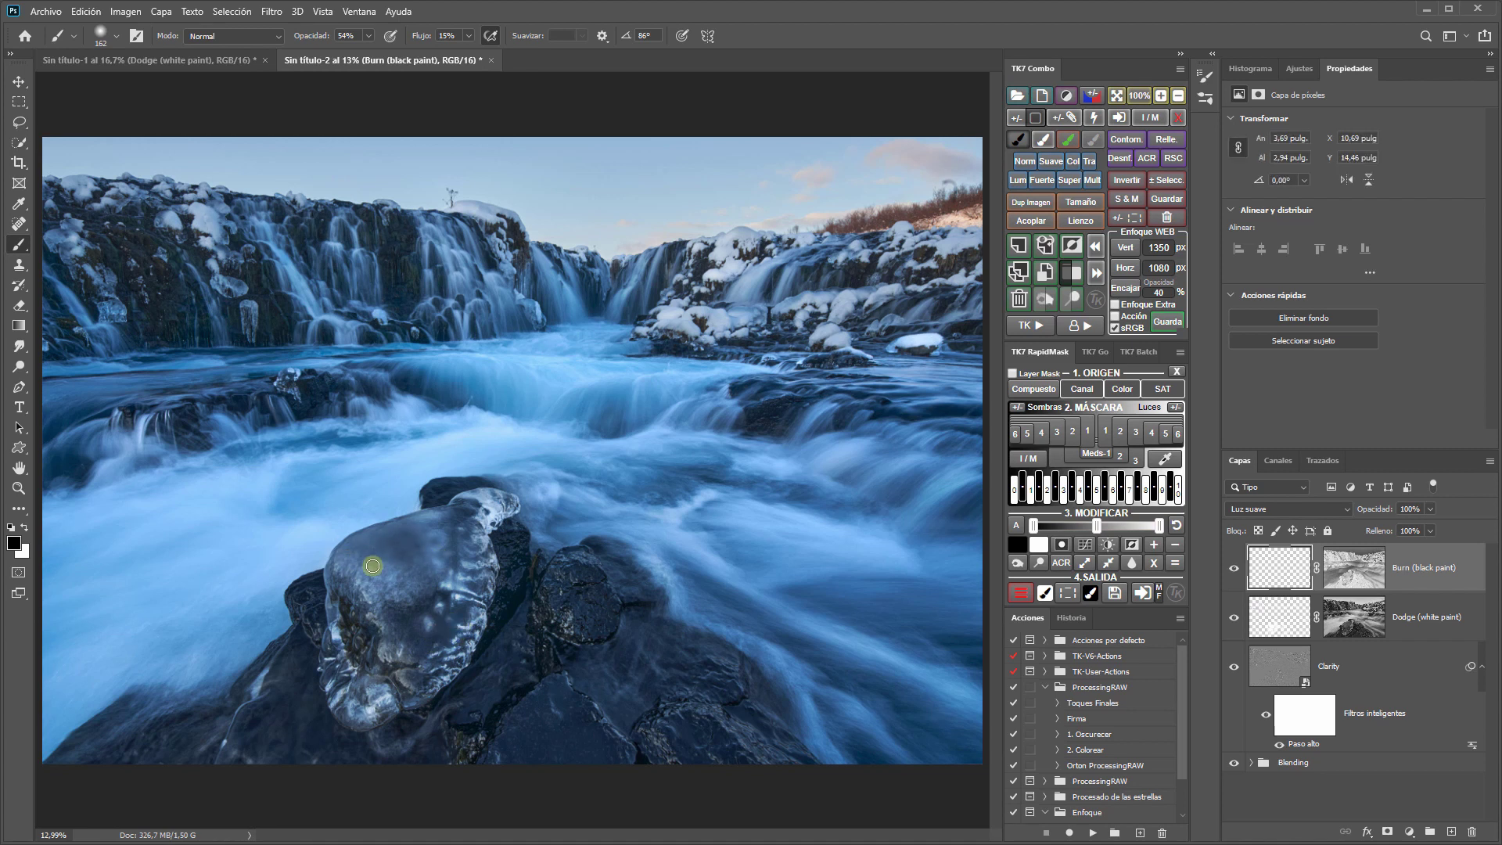
left_click_drag(404, 546, 303, 703)
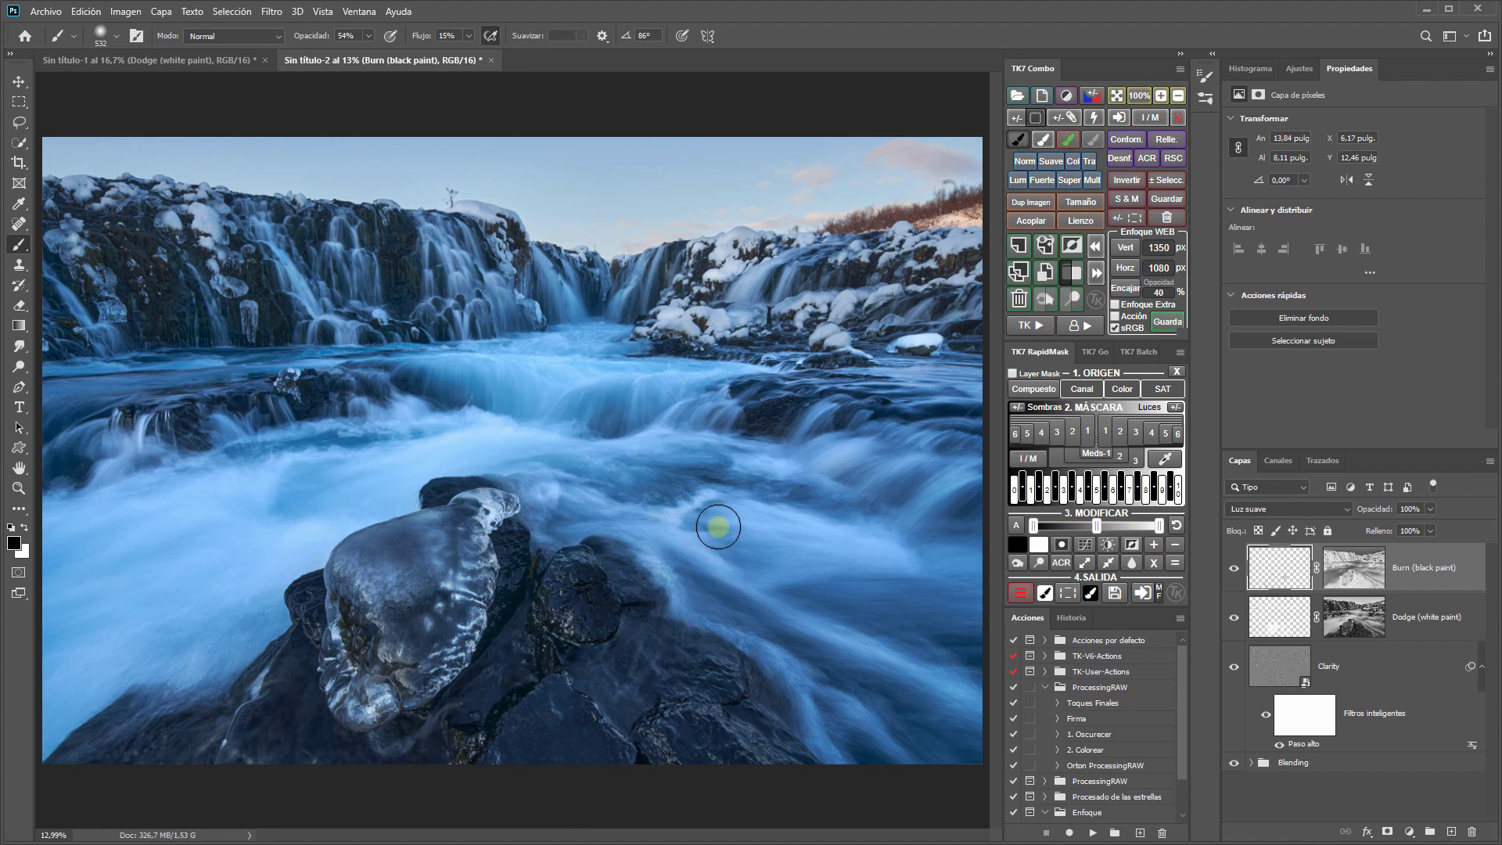
left_click_drag(570, 590, 837, 577)
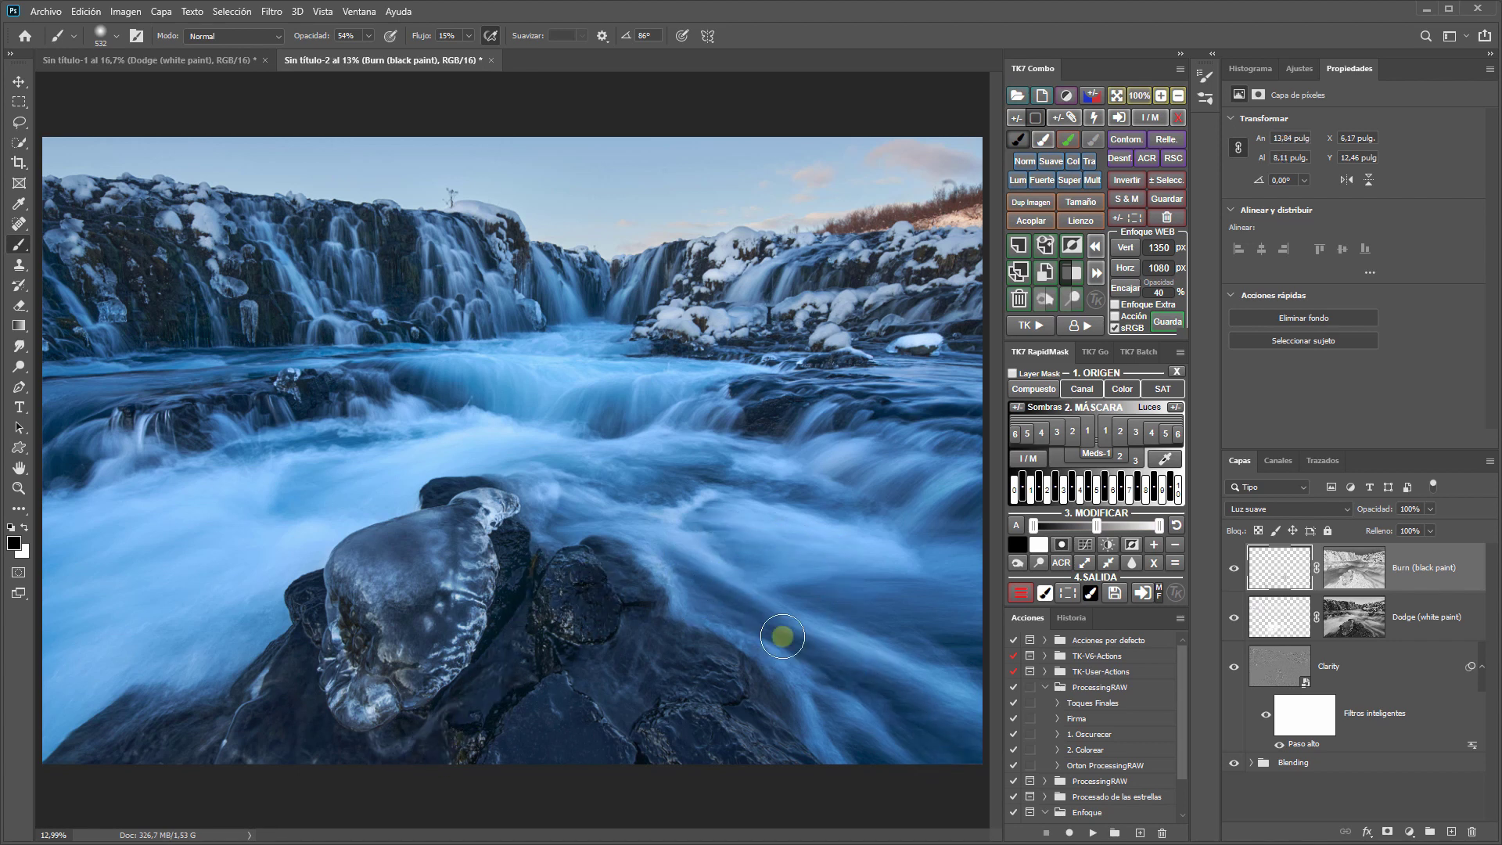
left_click_drag(783, 634, 970, 654)
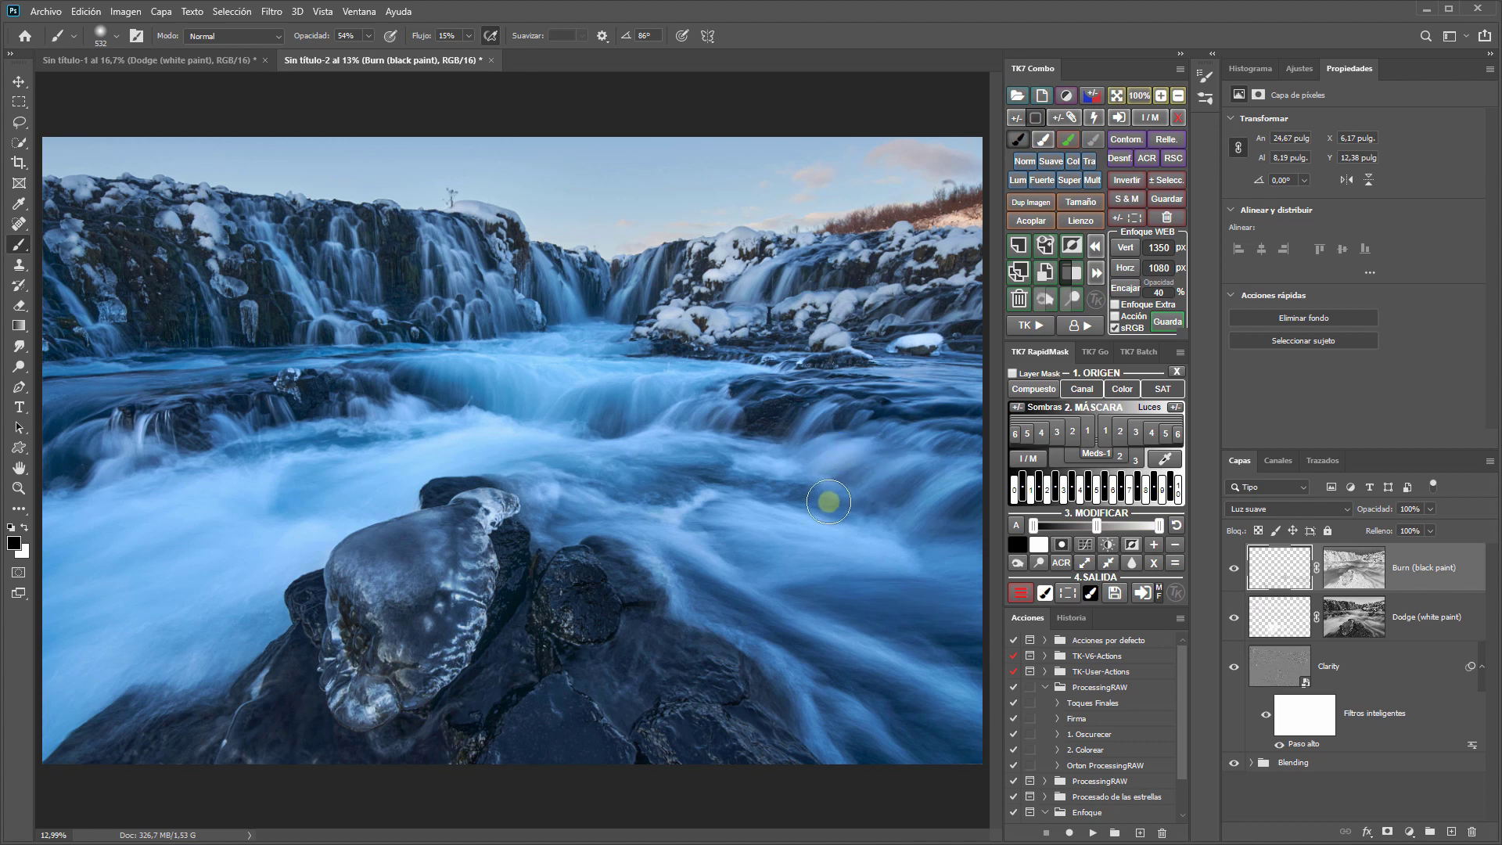
mouse_move(821, 497)
left_mouse_down()
mouse_move(945, 520)
mouse_move(480, 426)
left_mouse_up()
key("b")
left_click_drag(687, 409, 201, 570)
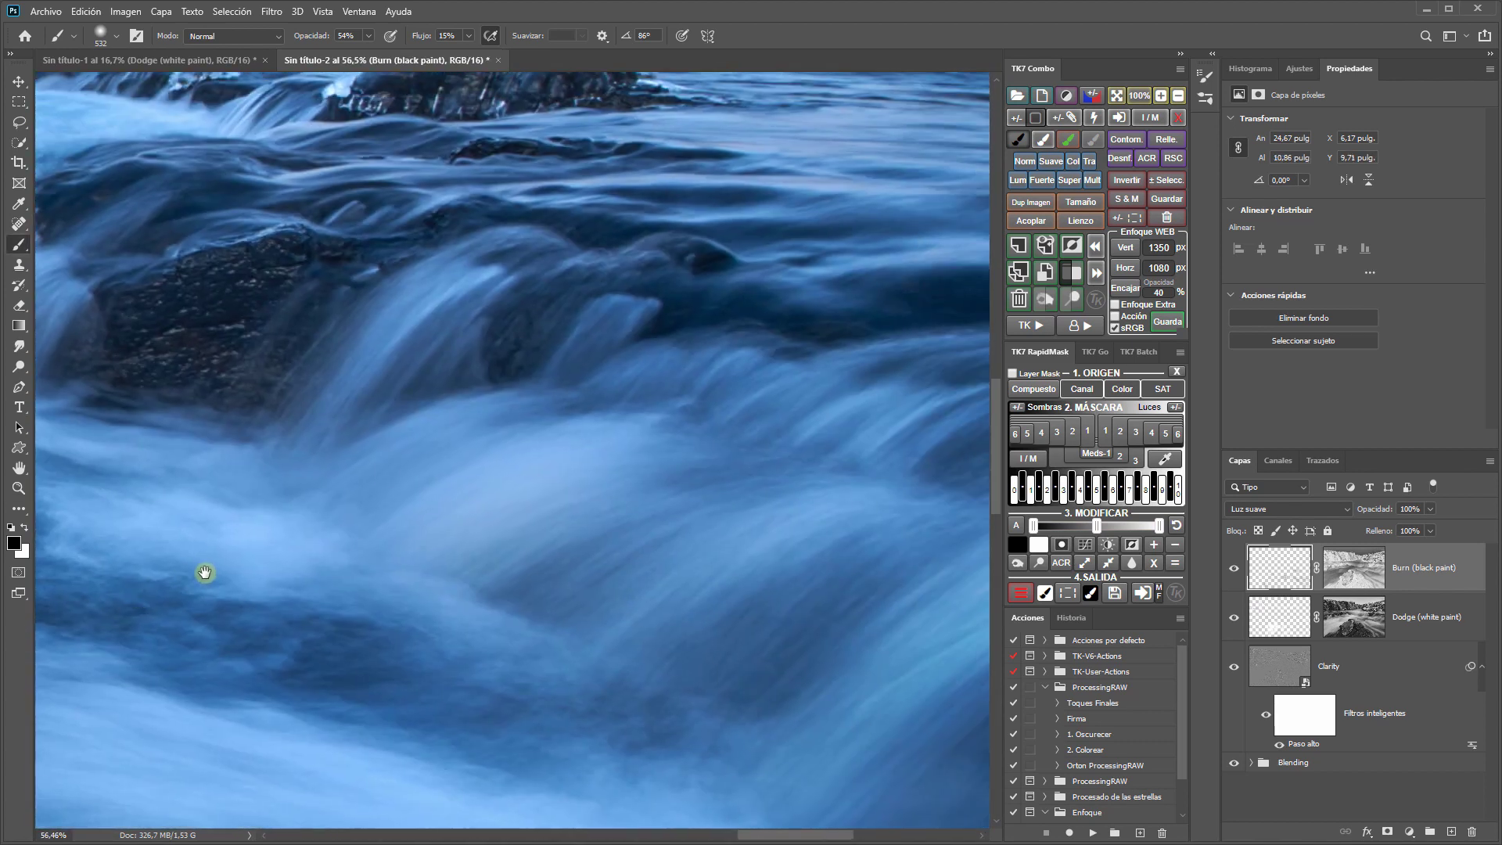
mouse_move(587, 376)
left_mouse_down()
mouse_move(621, 511)
mouse_move(535, 519)
mouse_move(577, 480)
mouse_move(526, 520)
mouse_move(577, 480)
mouse_move(630, 529)
left_mouse_up()
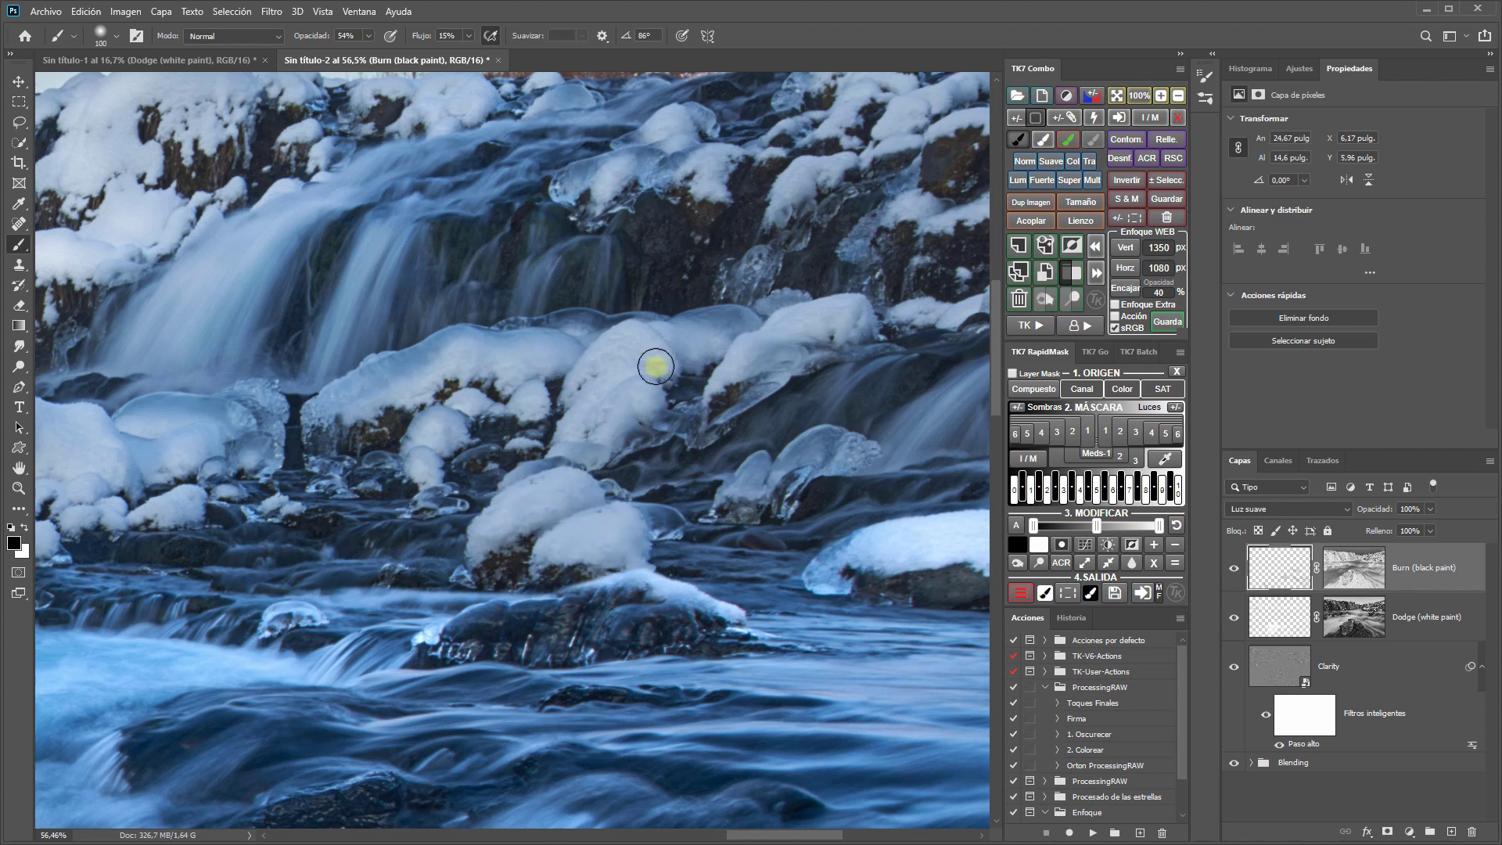
mouse_move(743, 319)
left_mouse_down()
mouse_move(547, 329)
mouse_move(570, 345)
mouse_move(389, 369)
mouse_move(235, 420)
mouse_move(127, 392)
mouse_move(240, 433)
mouse_move(248, 459)
mouse_move(221, 513)
mouse_move(502, 690)
left_mouse_up()
mouse_move(898, 592)
left_mouse_down()
mouse_move(620, 660)
mouse_move(526, 626)
left_mouse_up()
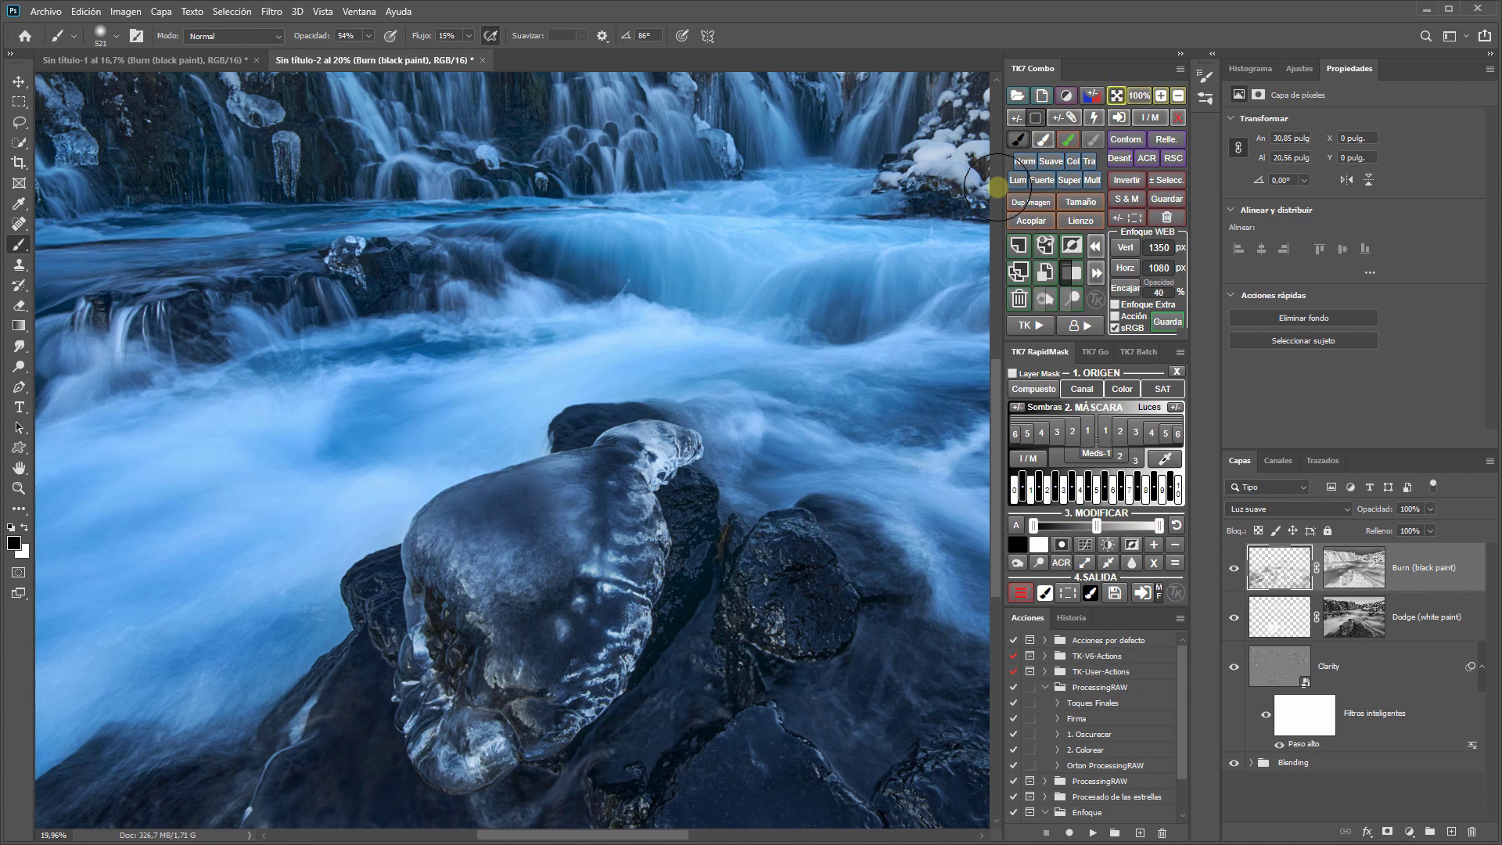
Step: Fit the image to the window and toggle the Burn layer to check the burning
key("ctrl+0")
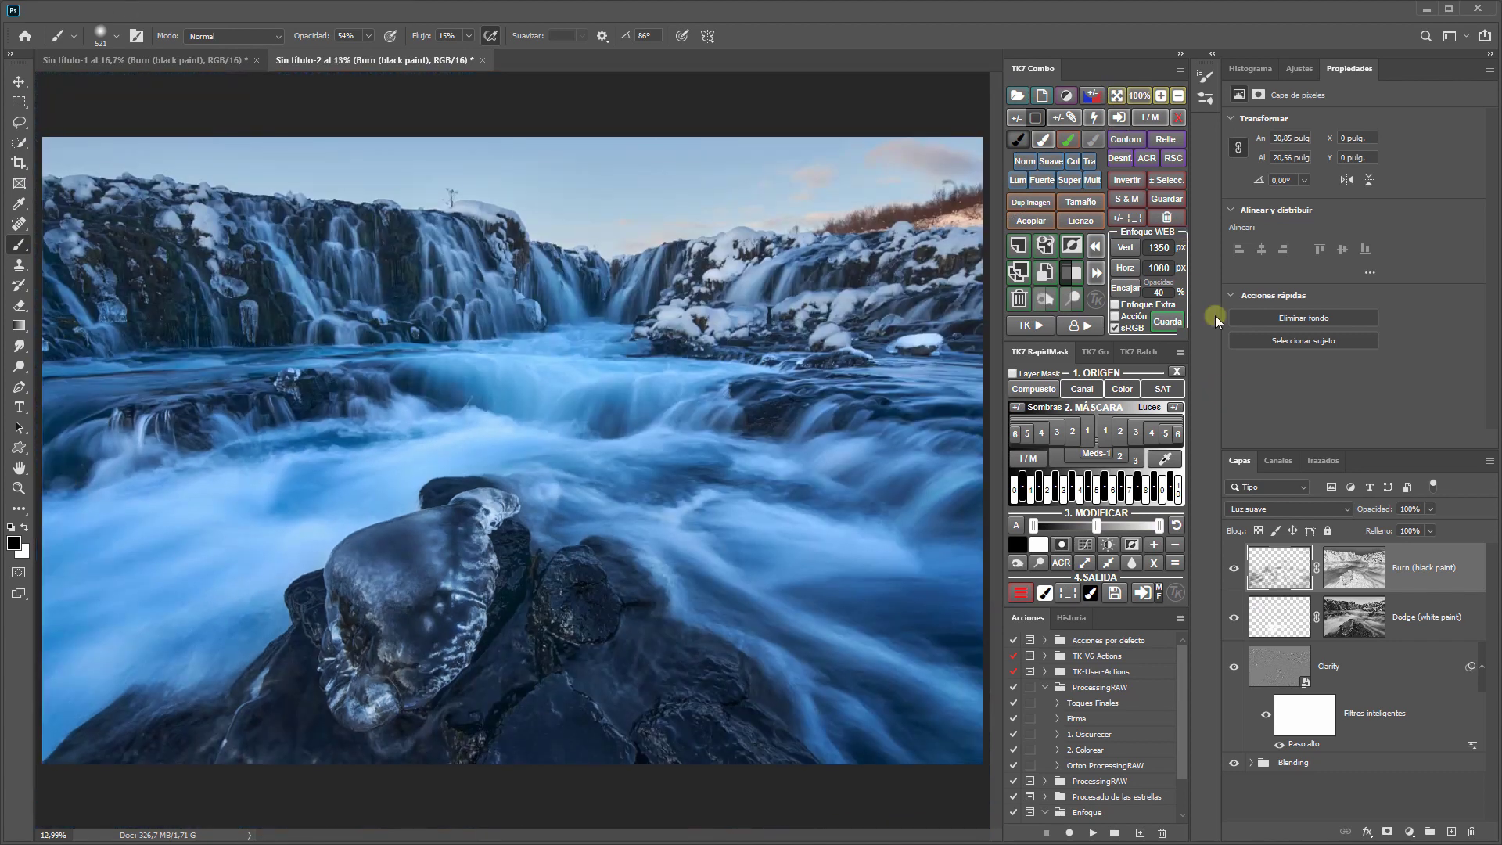
left_click(1235, 568)
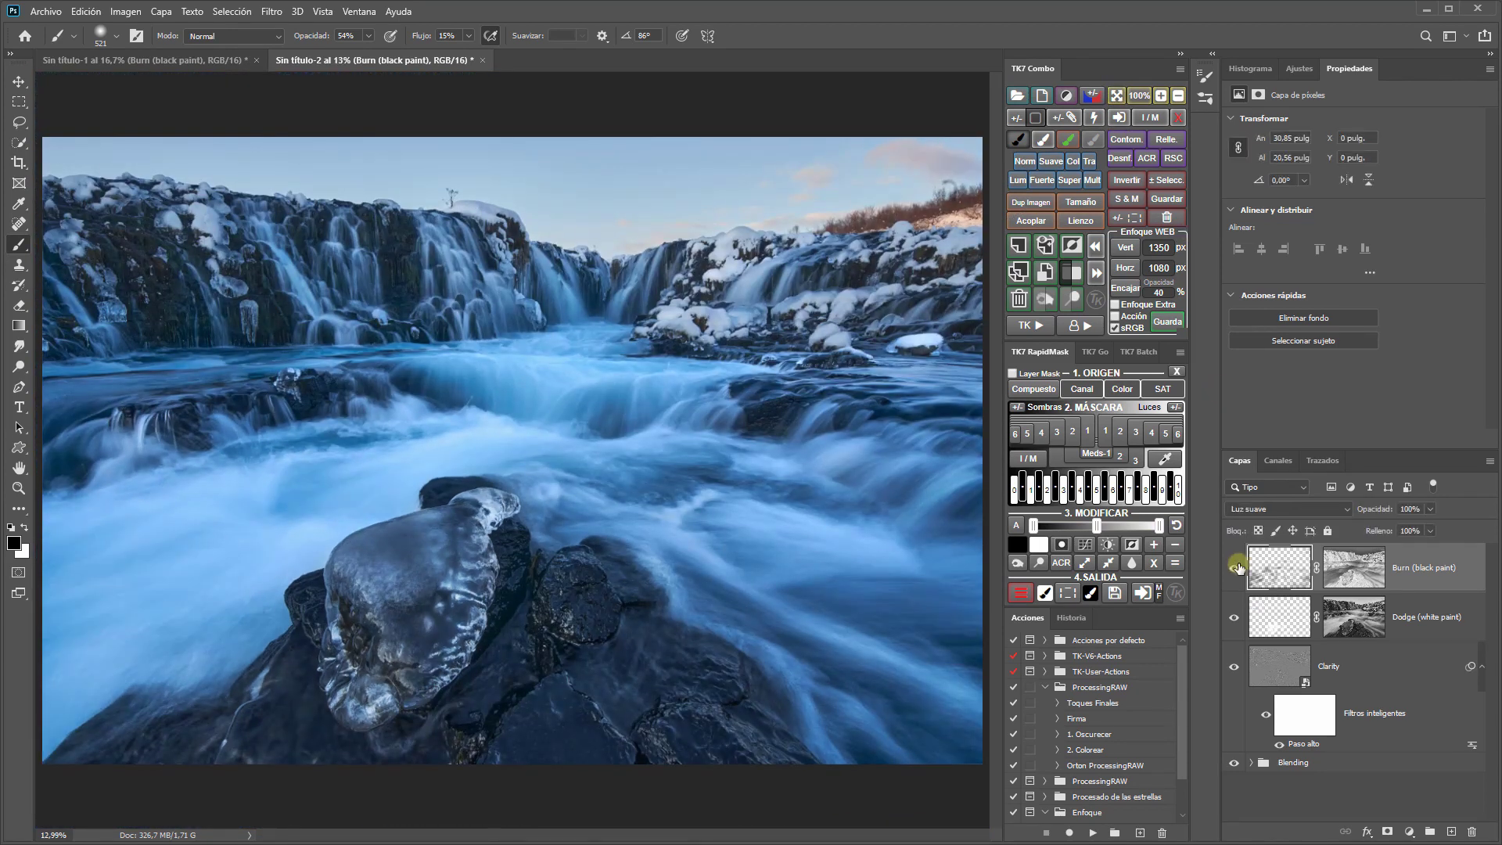
left_click(1234, 568)
left_click(1234, 568)
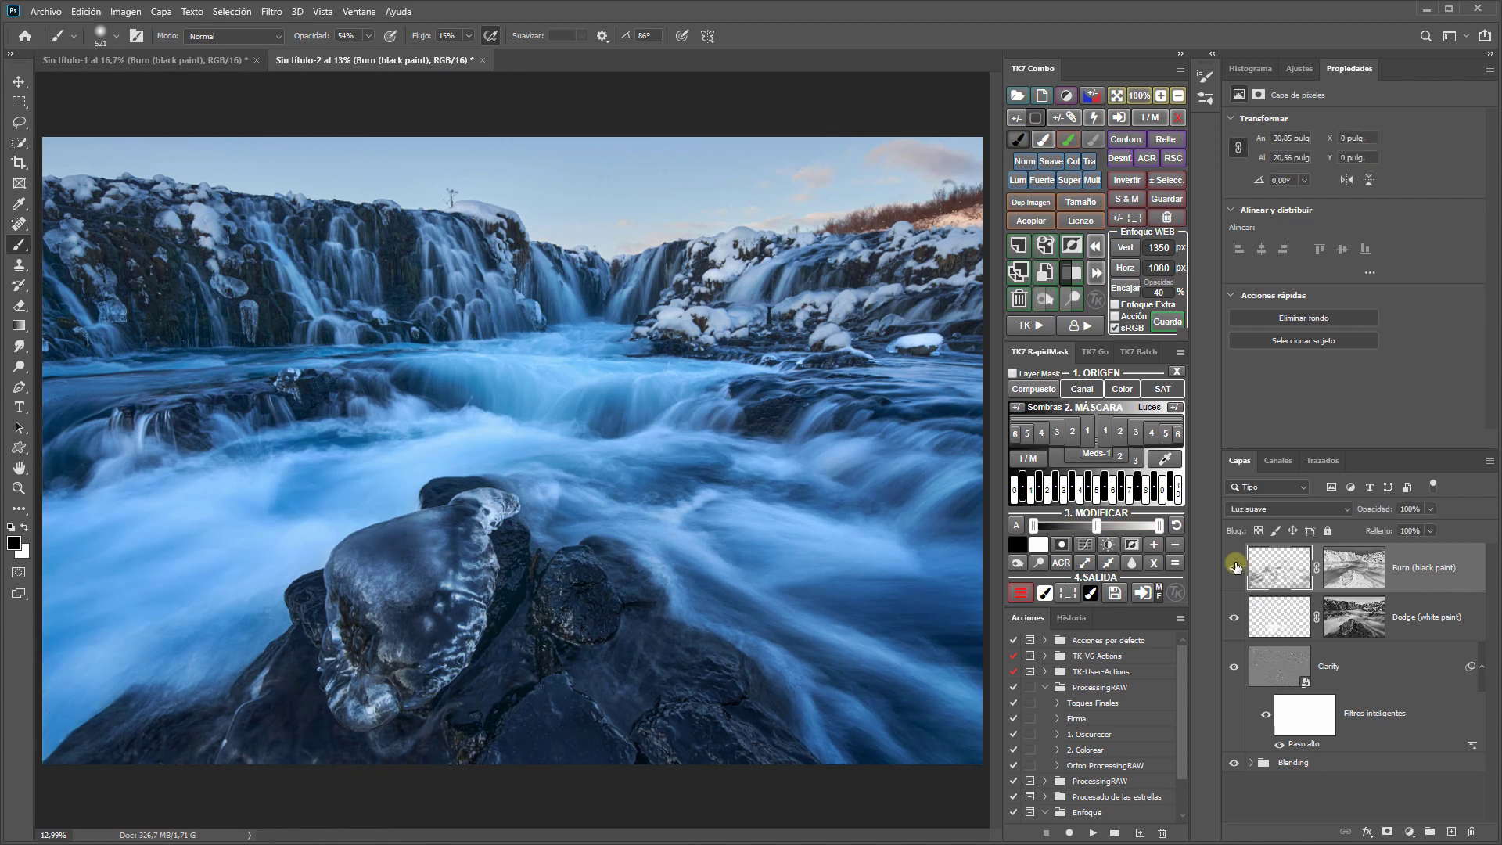
Step: Group the Burn and Dodge layers with a layer mask and name the group 'Dodge and Burn'
left_click(1446, 637, "shift")
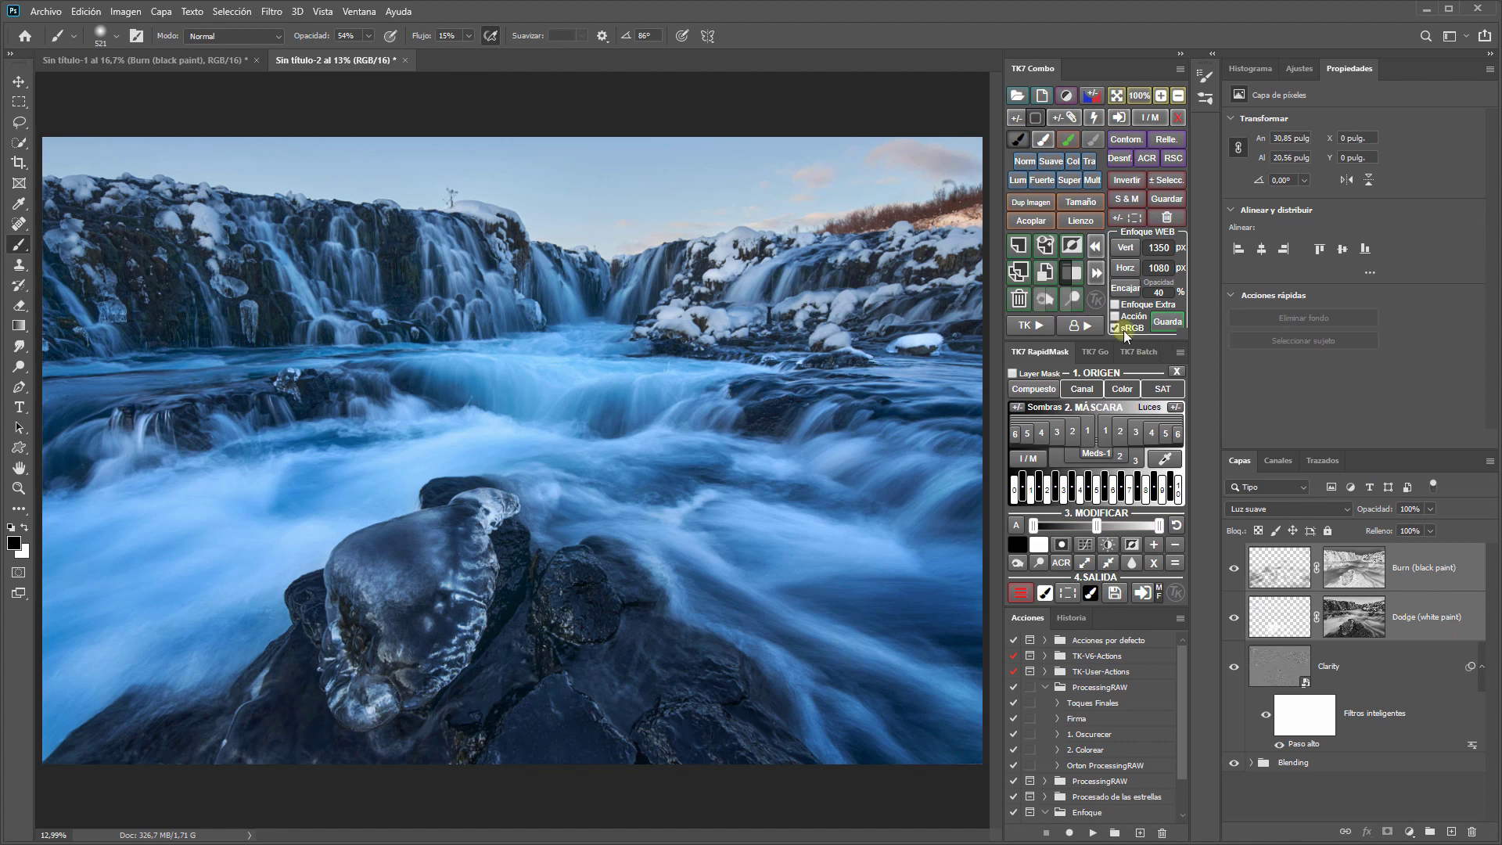
left_click(1073, 274)
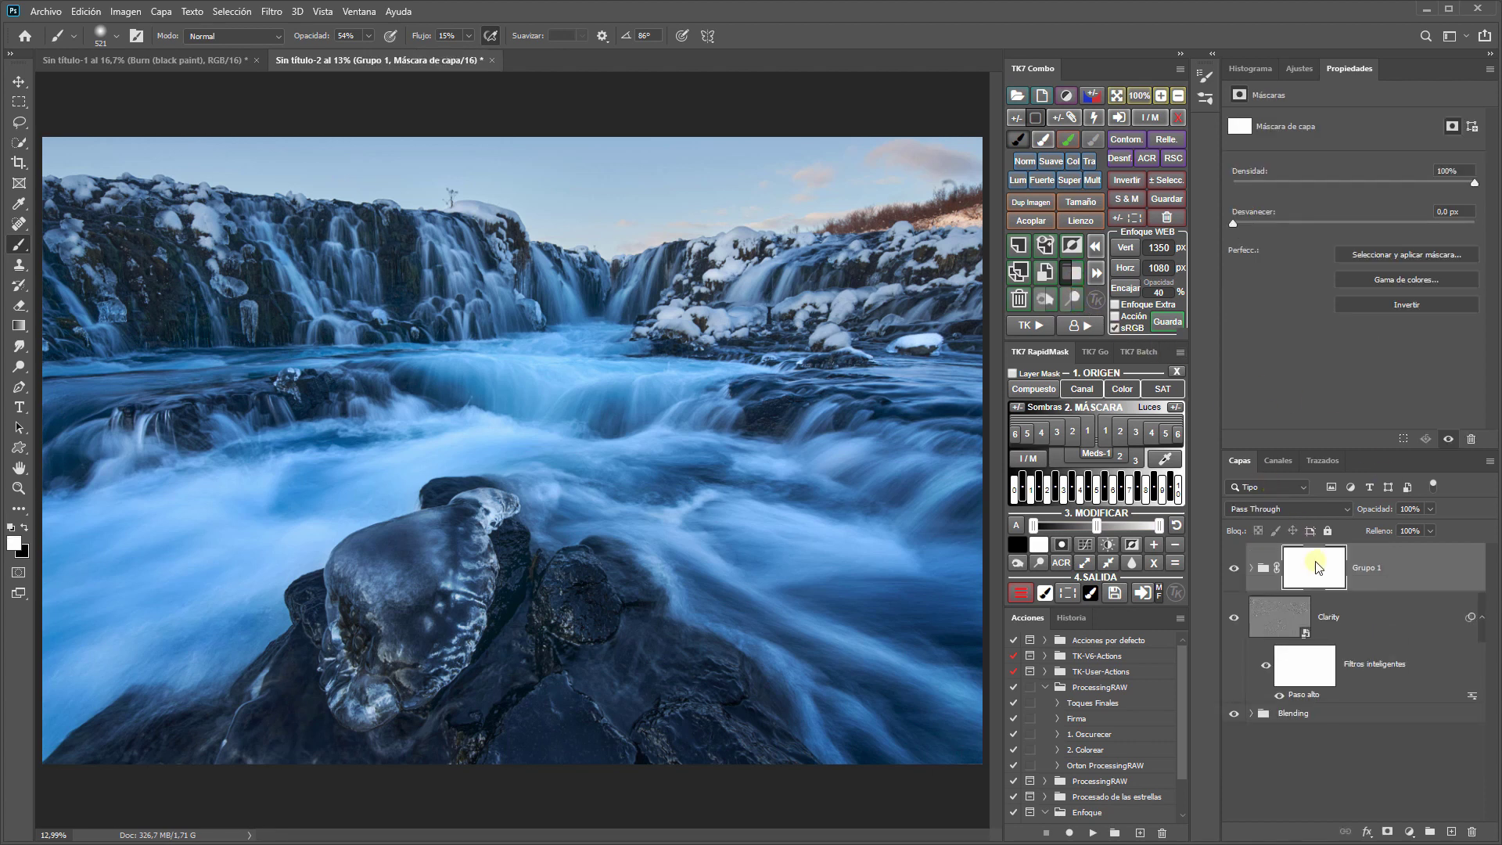
double_click(1370, 570)
type("Dodge and Burn")
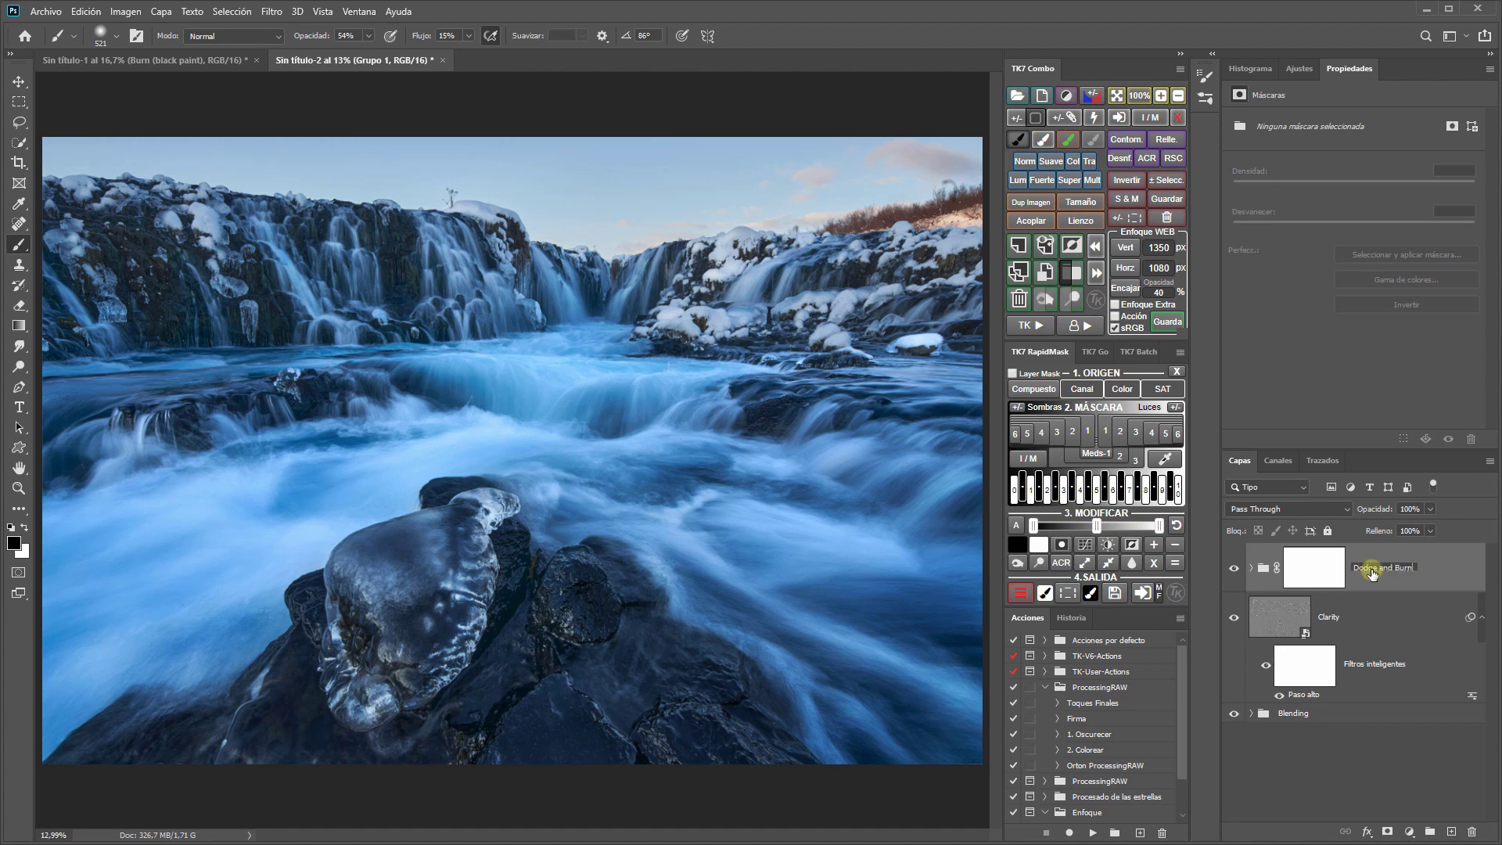
key("Return")
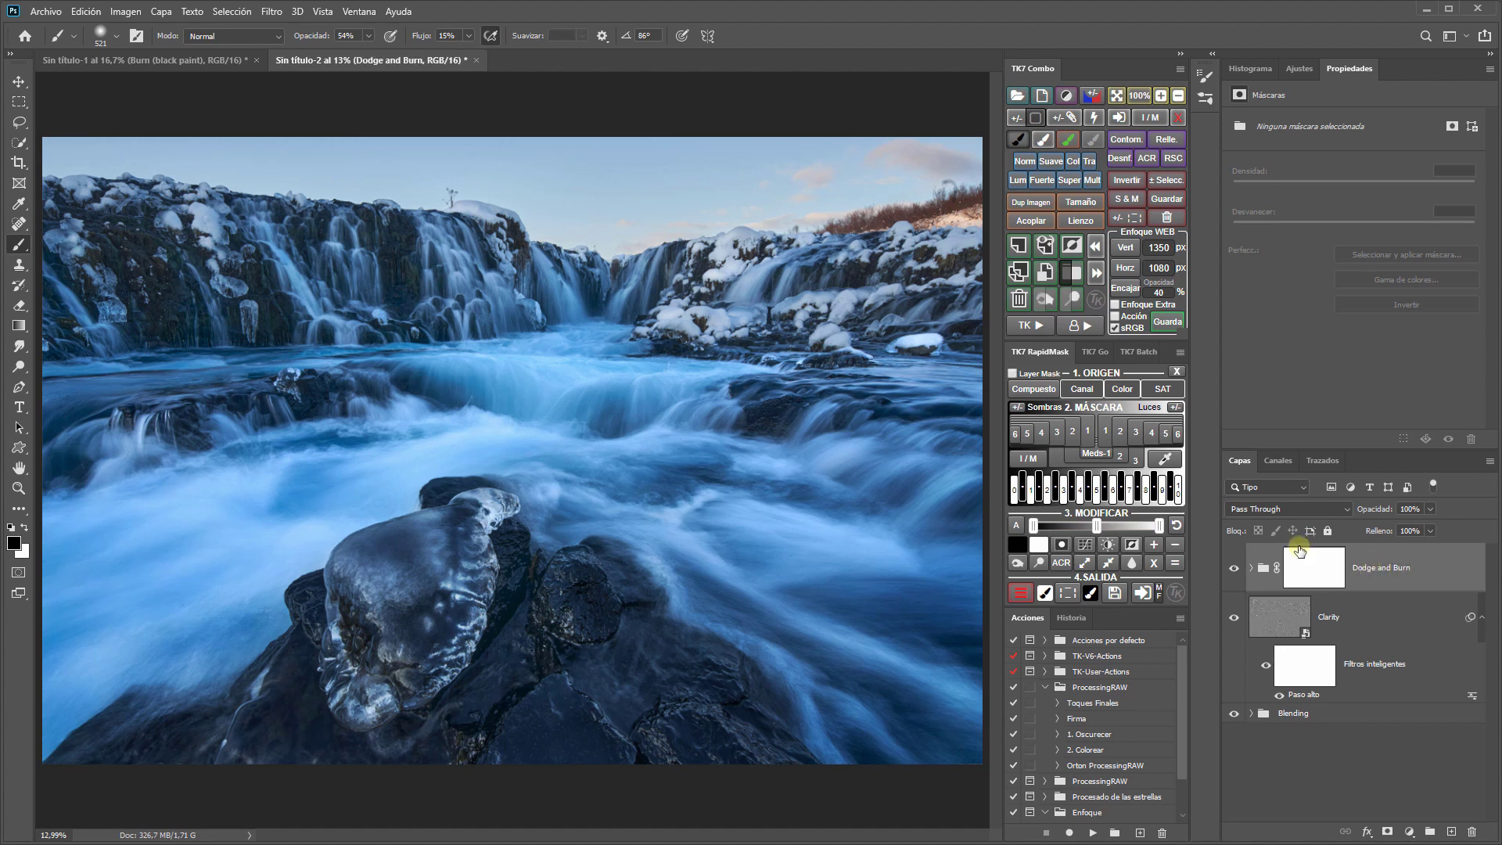
Step: Toggle the Dodge and Burn group to compare, leaving it visible
left_click(1235, 570)
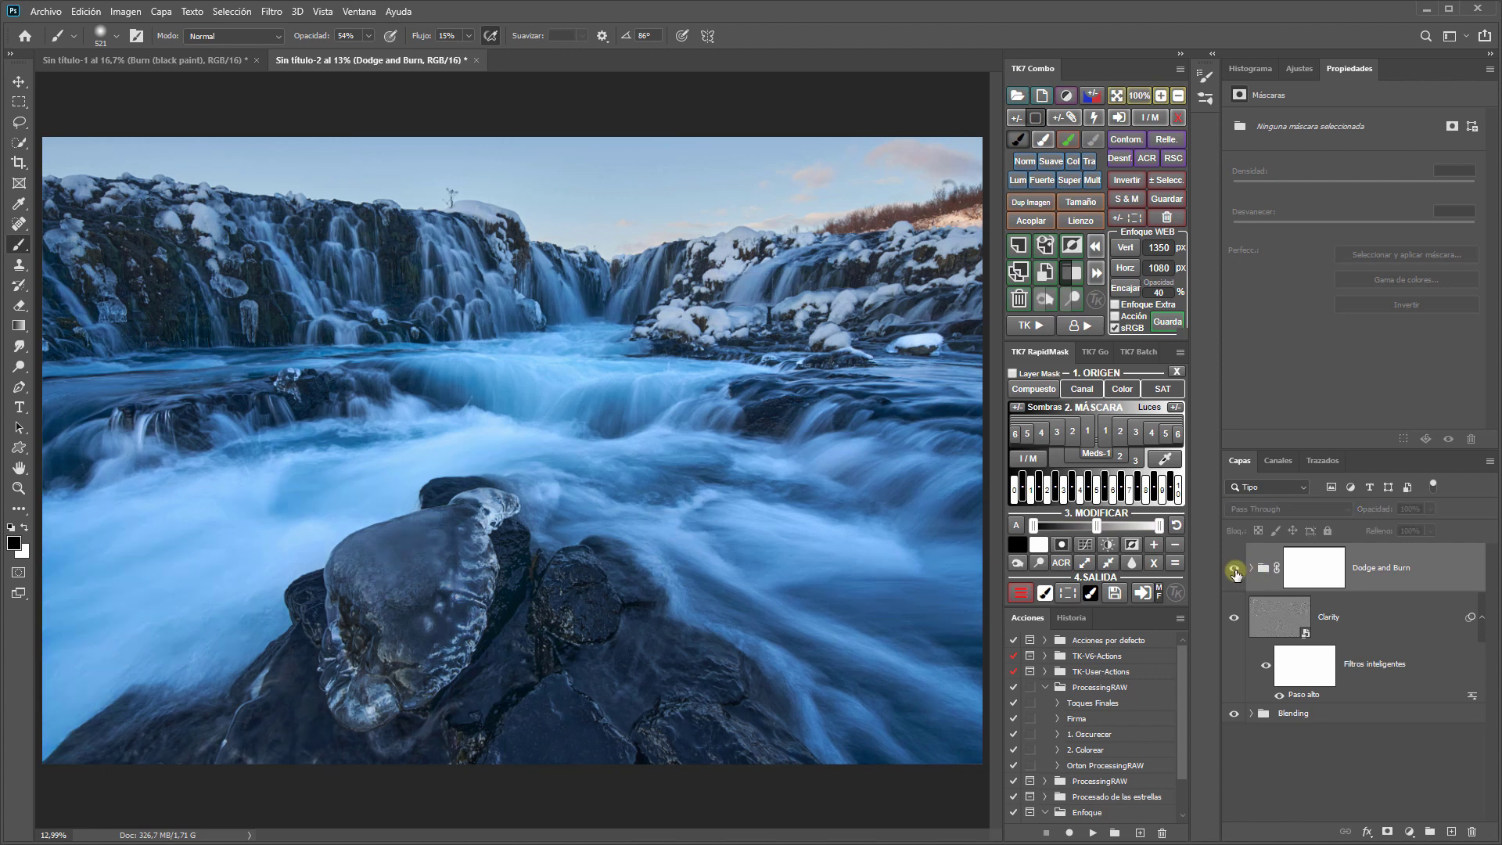
left_click(1234, 569)
left_click(1234, 569)
left_click(1234, 571)
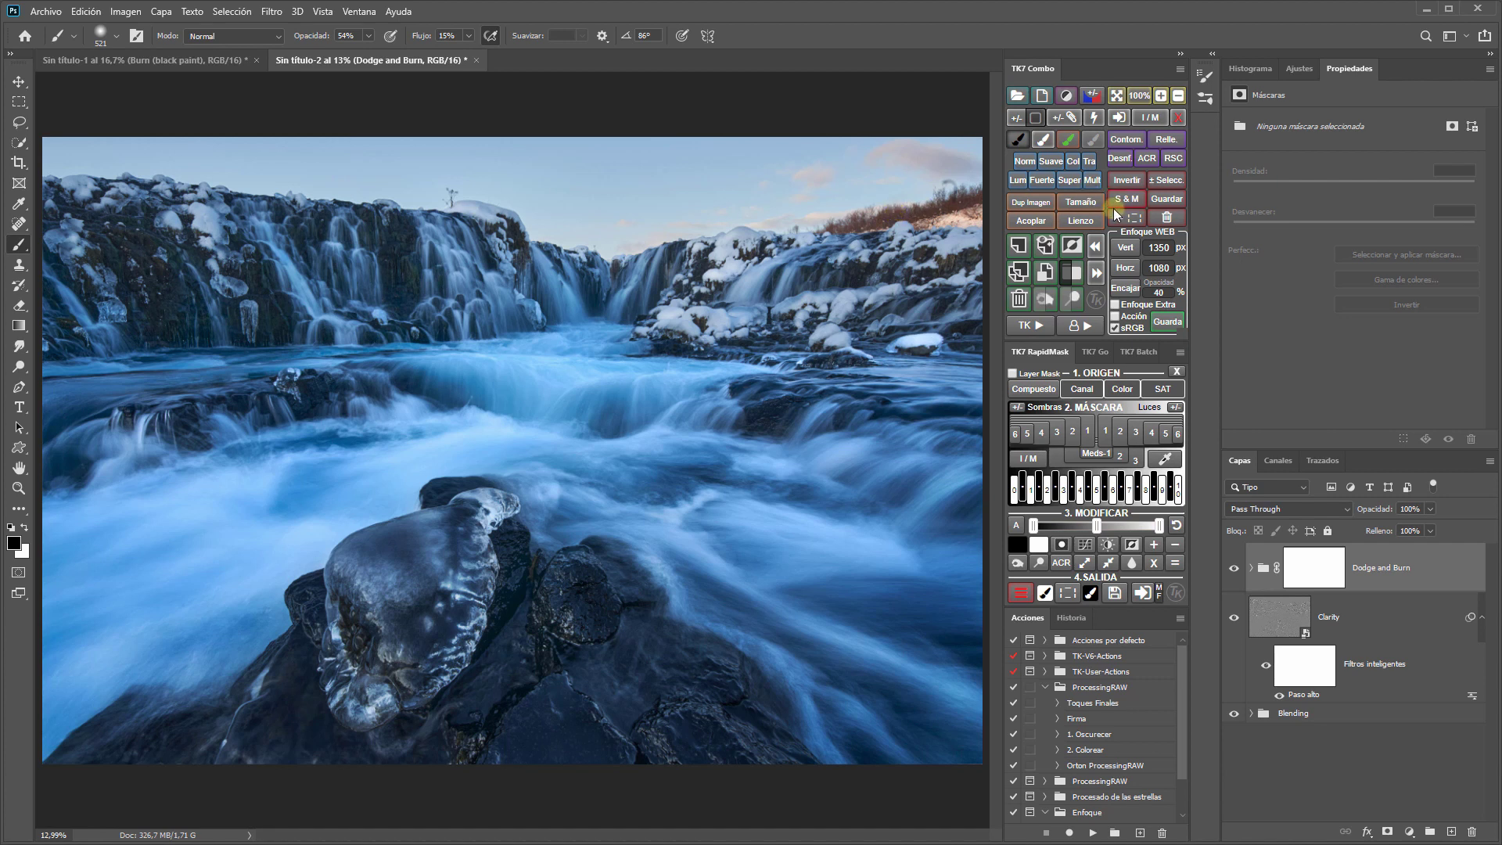
Step: Run the Oscurecer action from TK7 Combo's Acciones de usuario list
left_click(1091, 323)
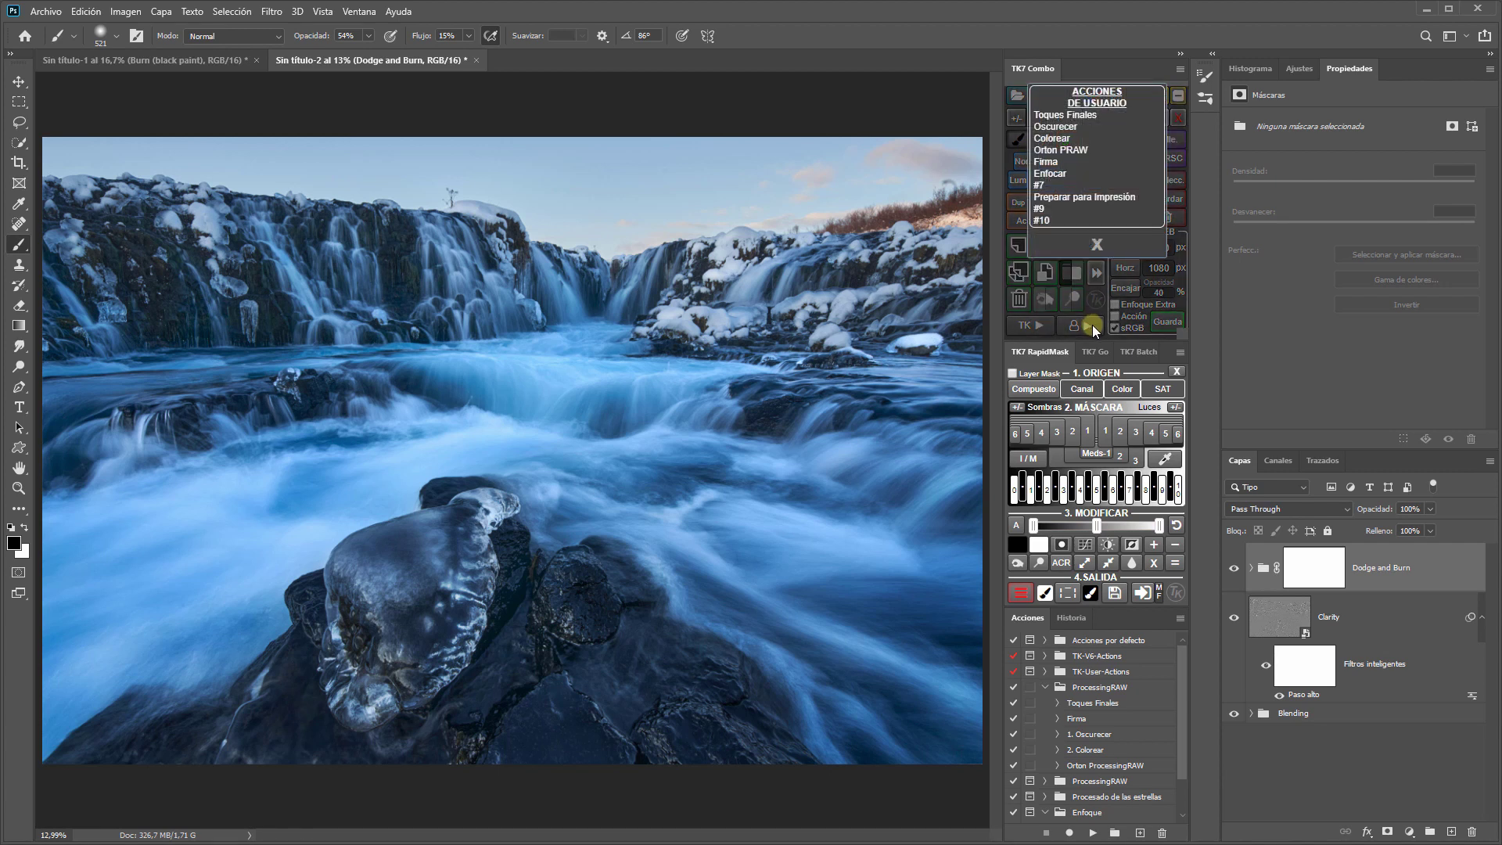
left_click(1064, 129)
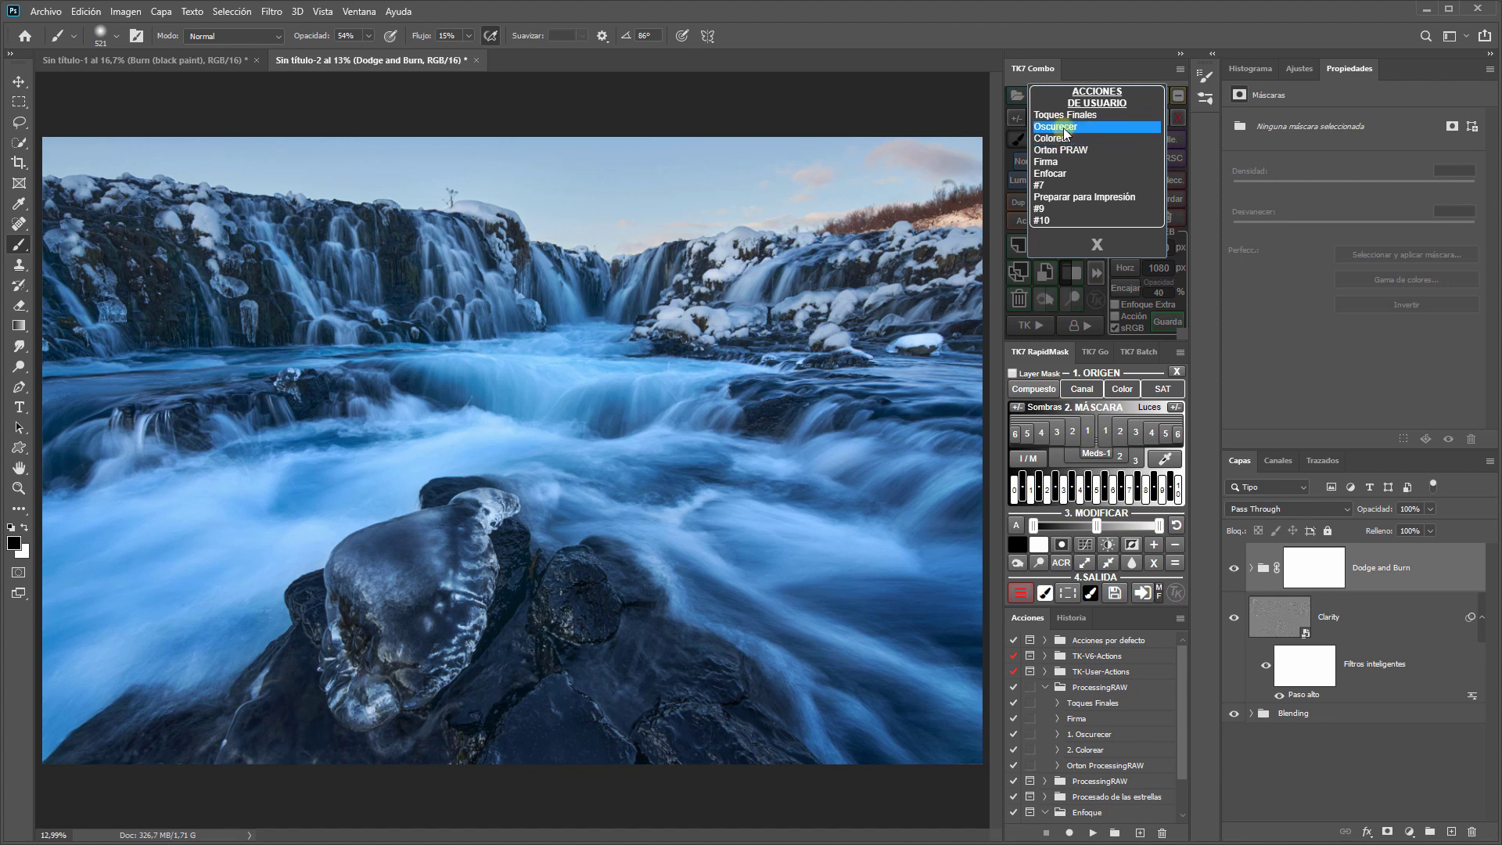
left_click(1064, 129)
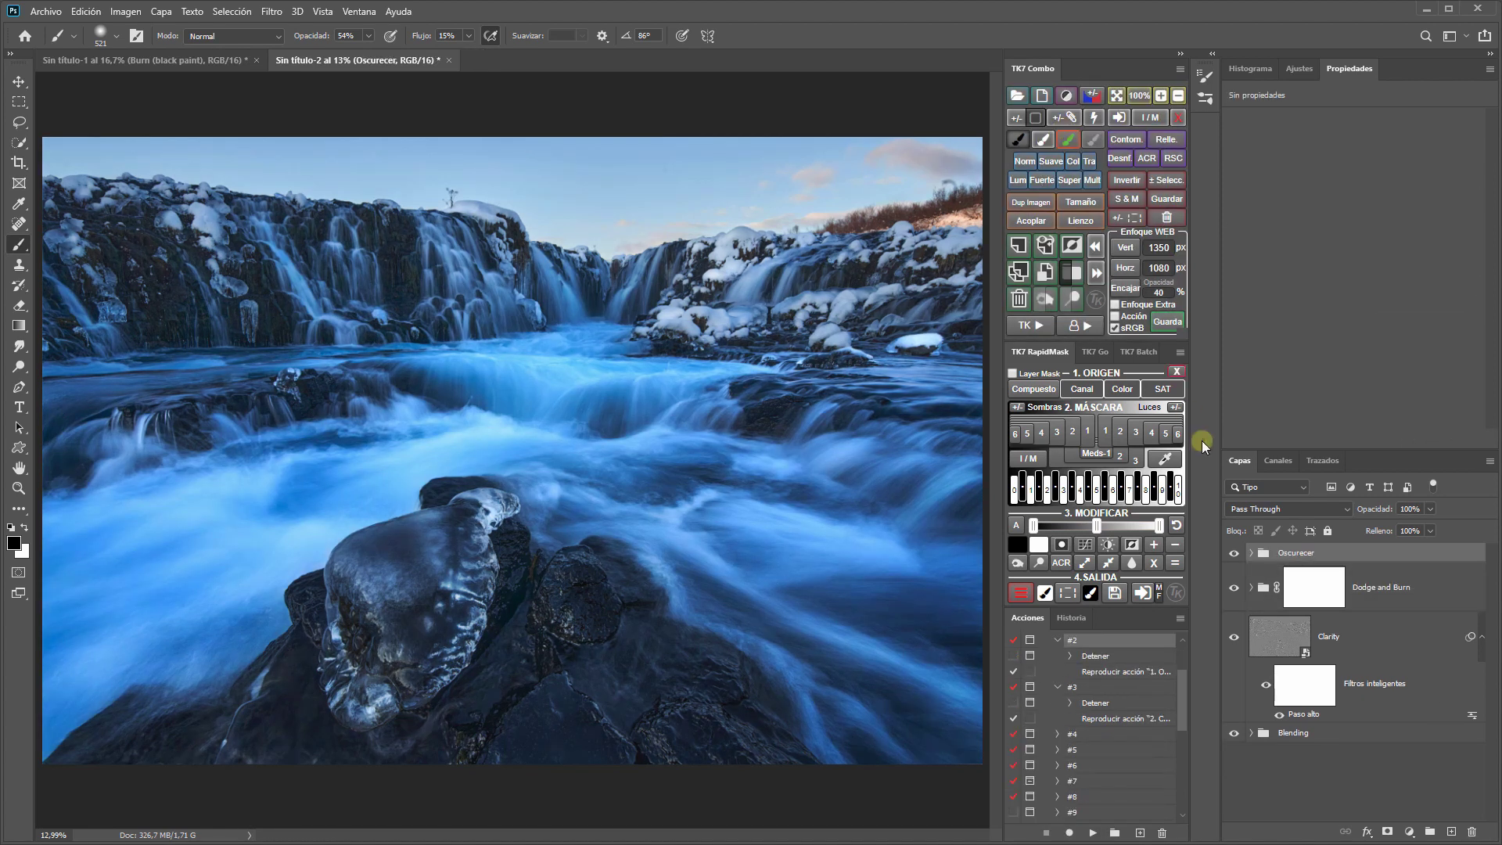
Step: Hide both Oscurecer curves layers, target the Oscurecer MTs mask, and enable RapidMask's Layer Mask output
left_click(1250, 553)
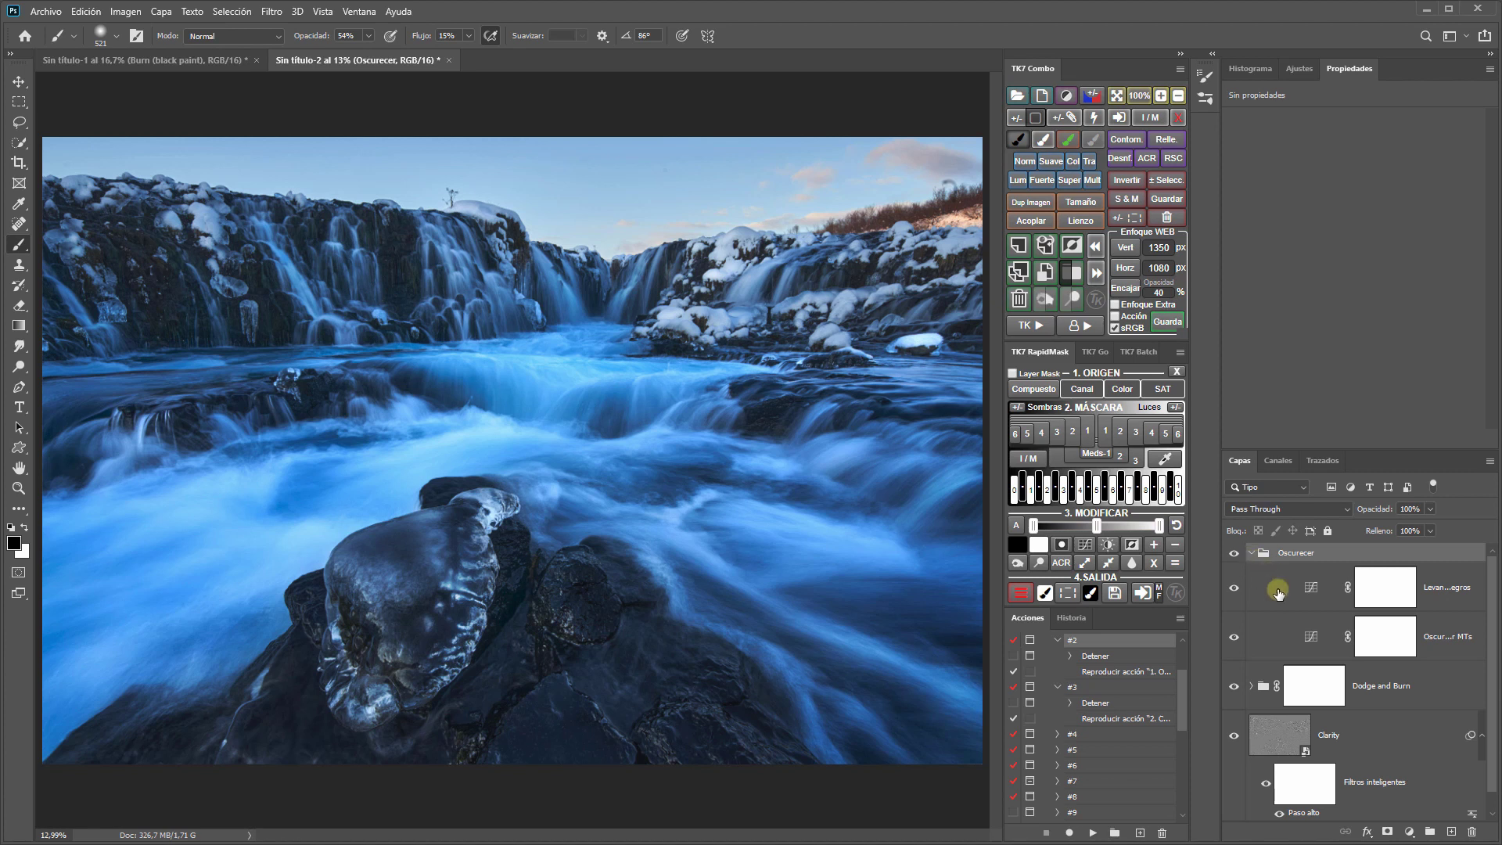
left_click_drag(1237, 594, 1235, 637)
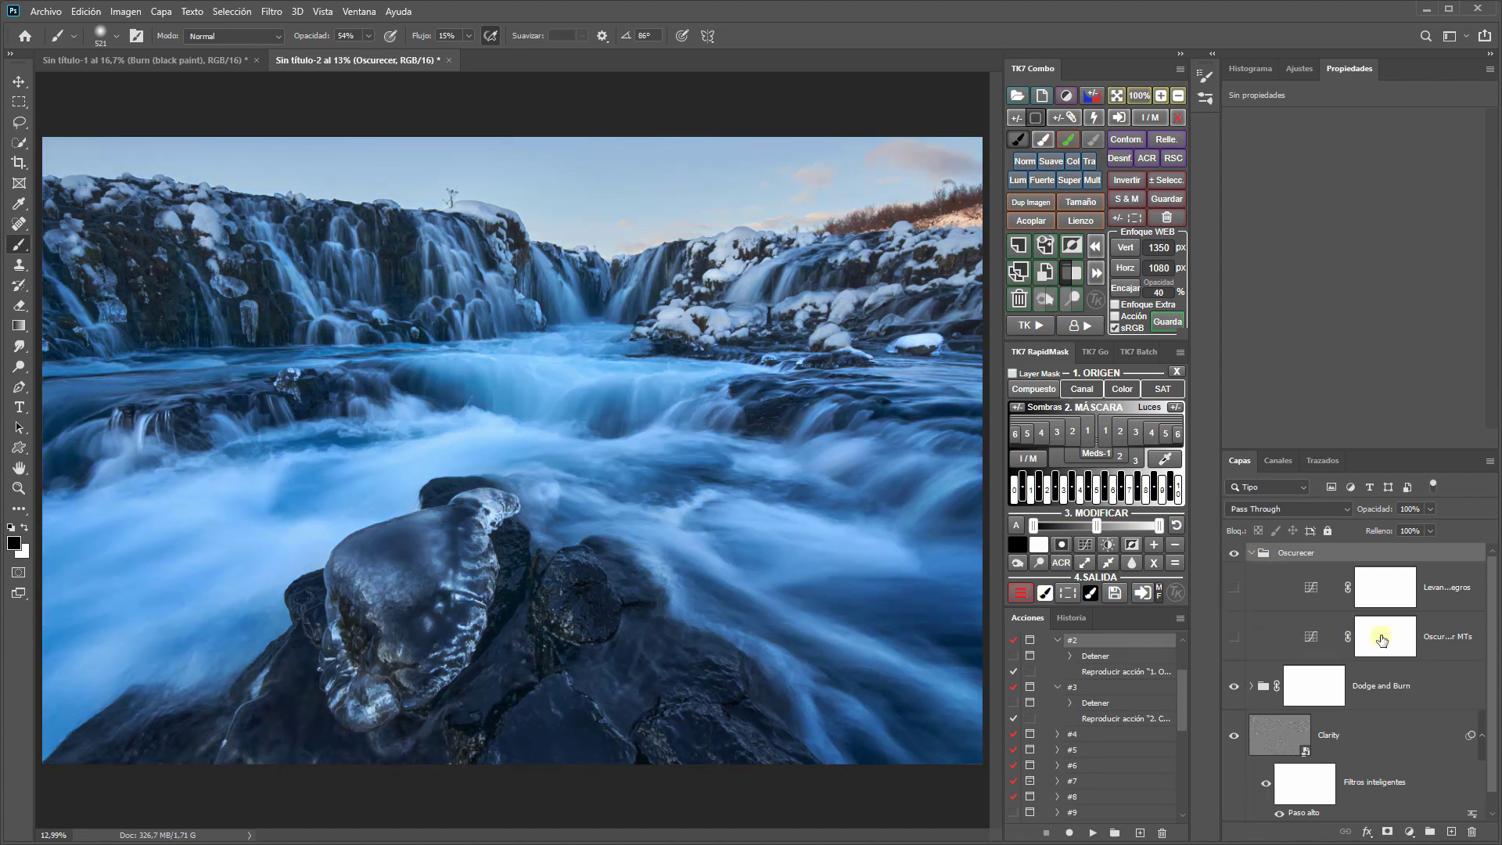
left_click(1370, 641)
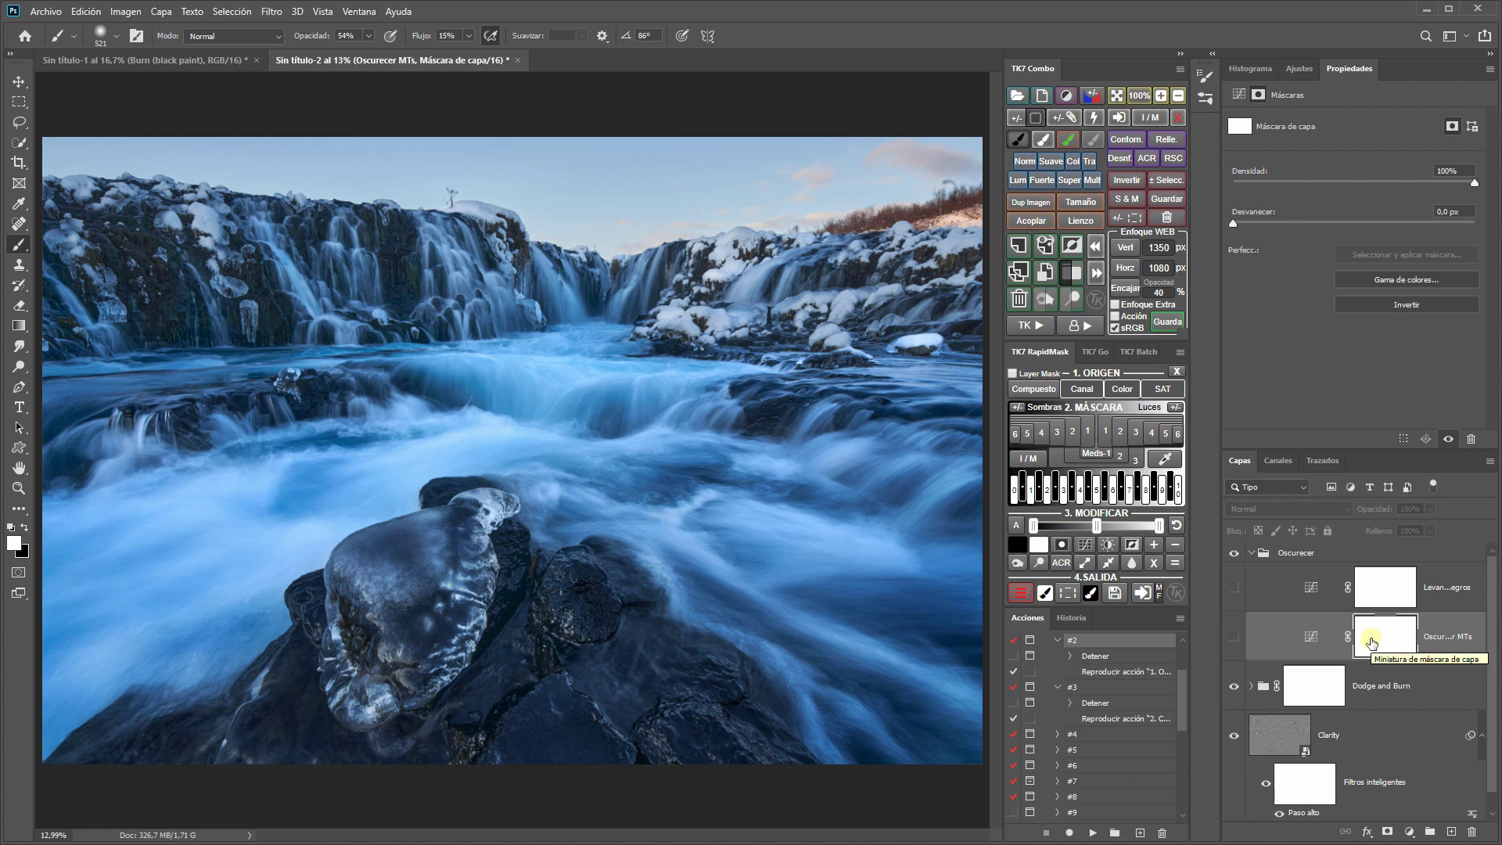
left_click(1235, 638)
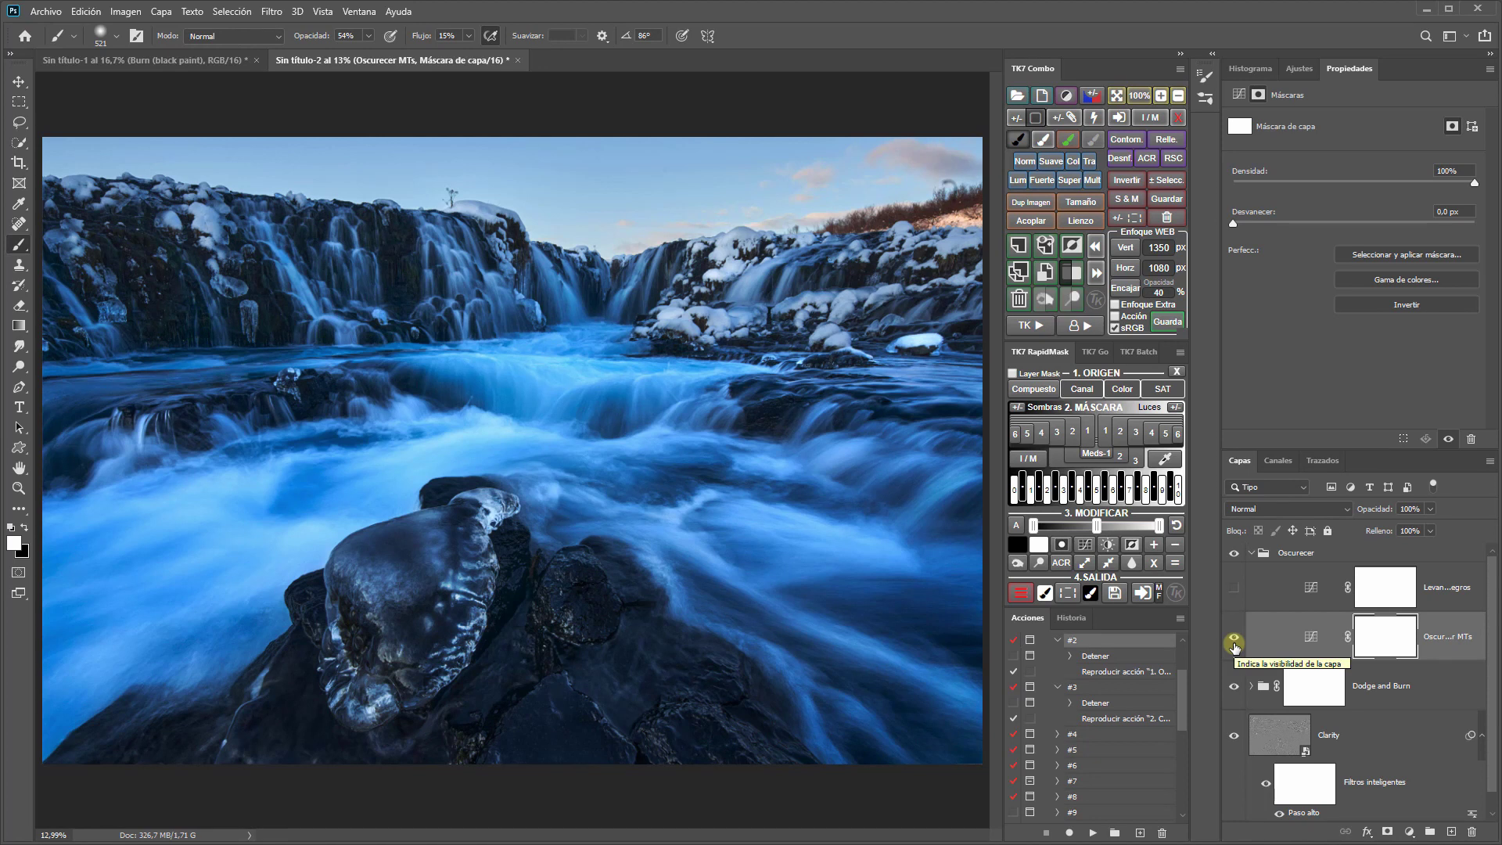
left_click(1234, 639)
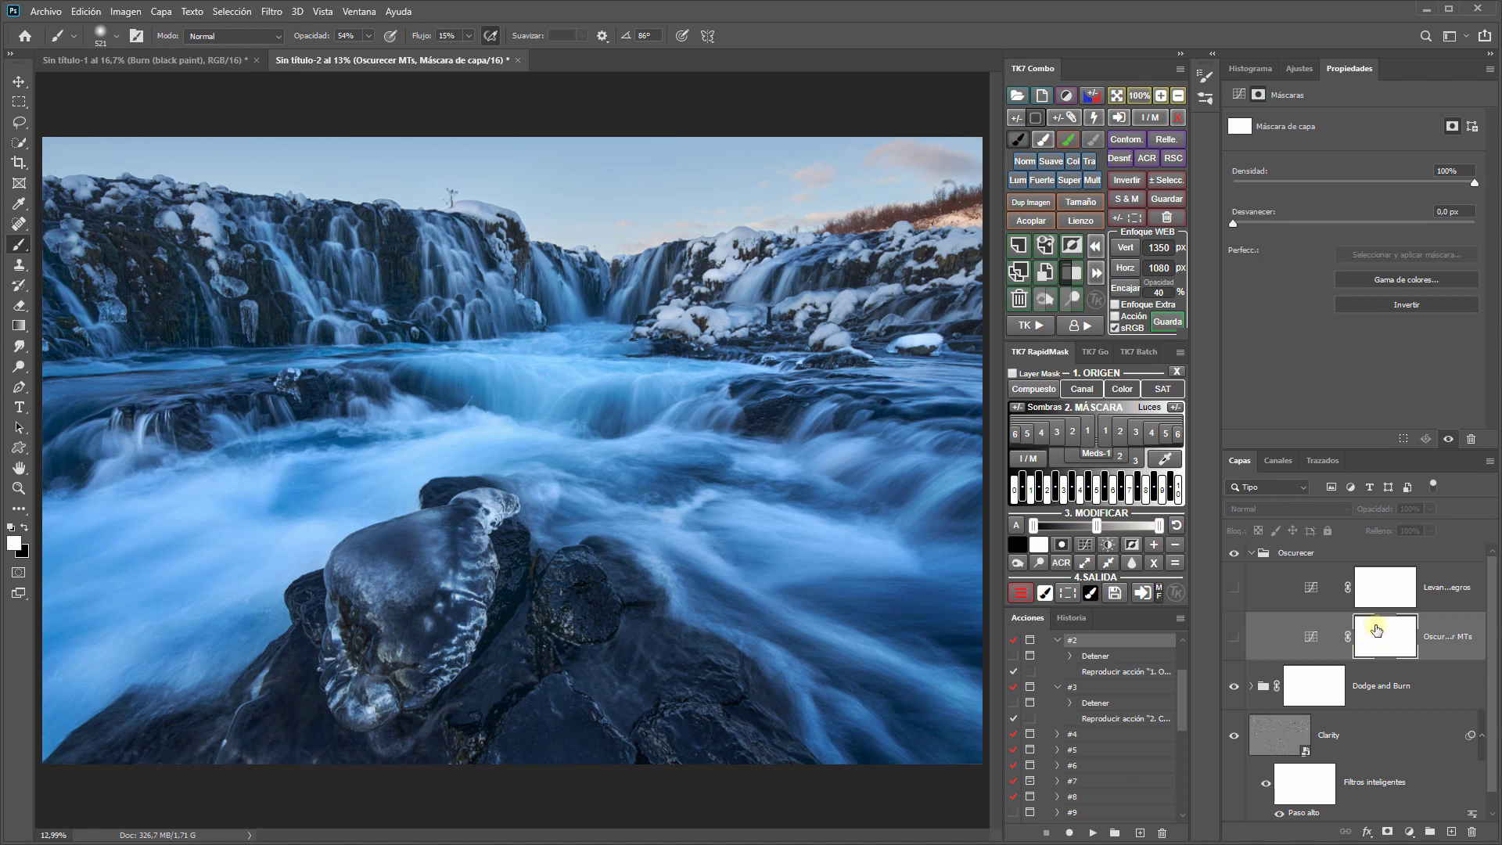
left_click(1013, 374)
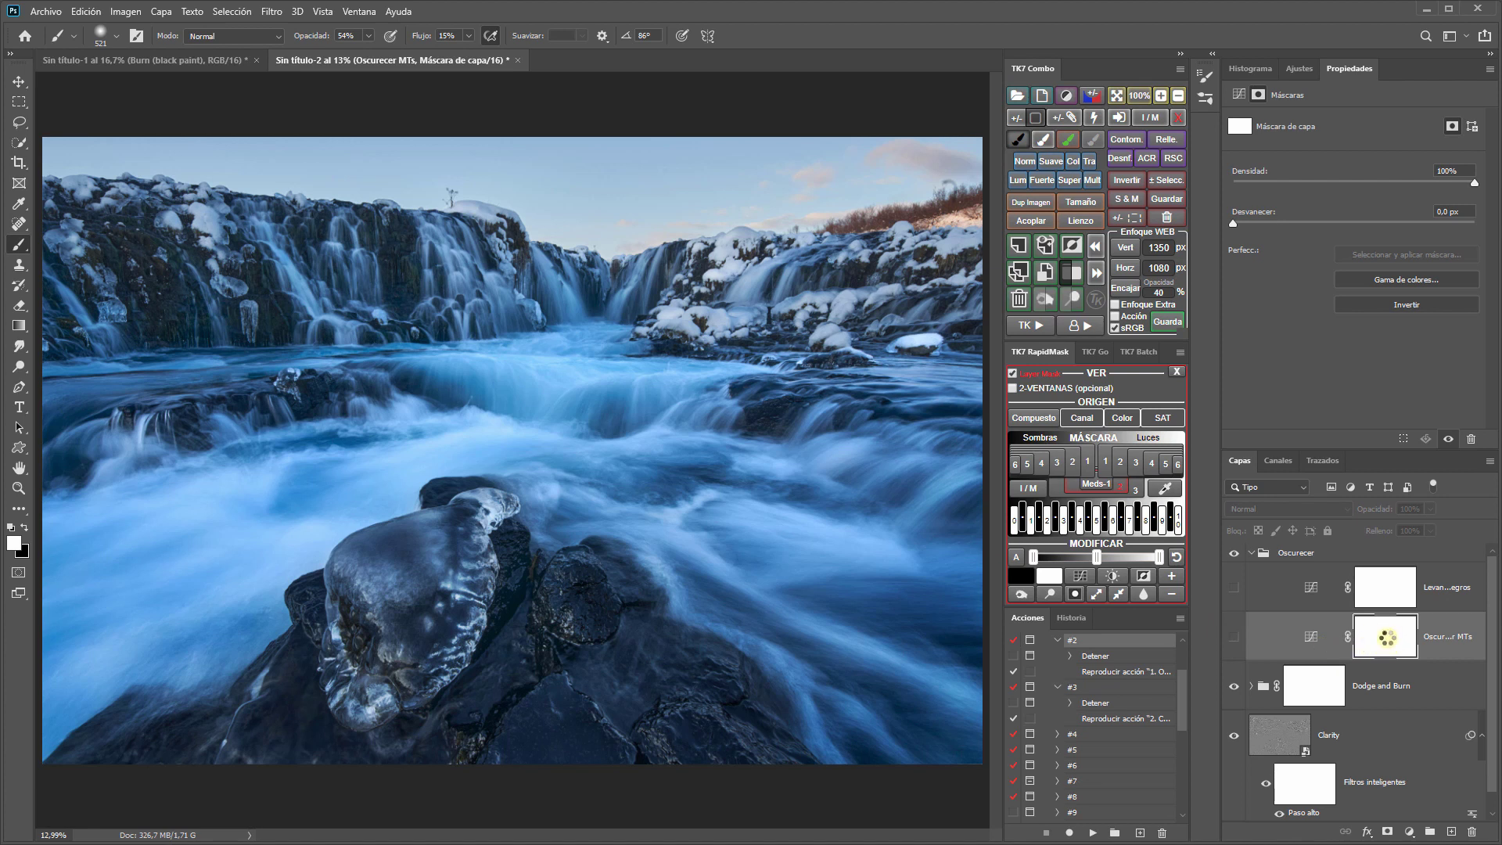
Step: Compare Oscurecer MTs on and off, then move its curve's black input to 12
left_click(1232, 638)
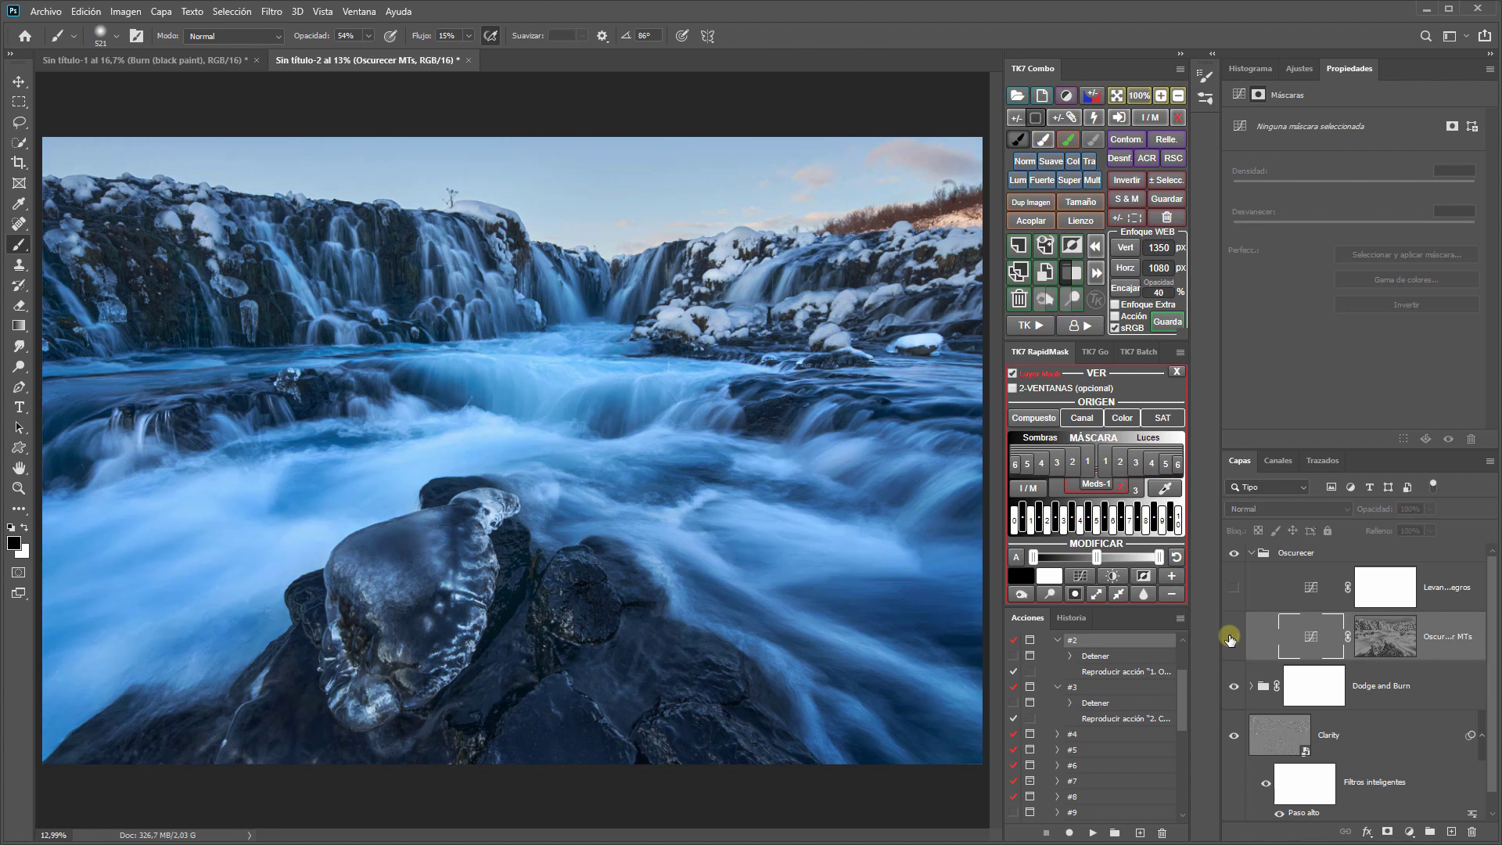
left_click(1232, 637)
left_click(1298, 640)
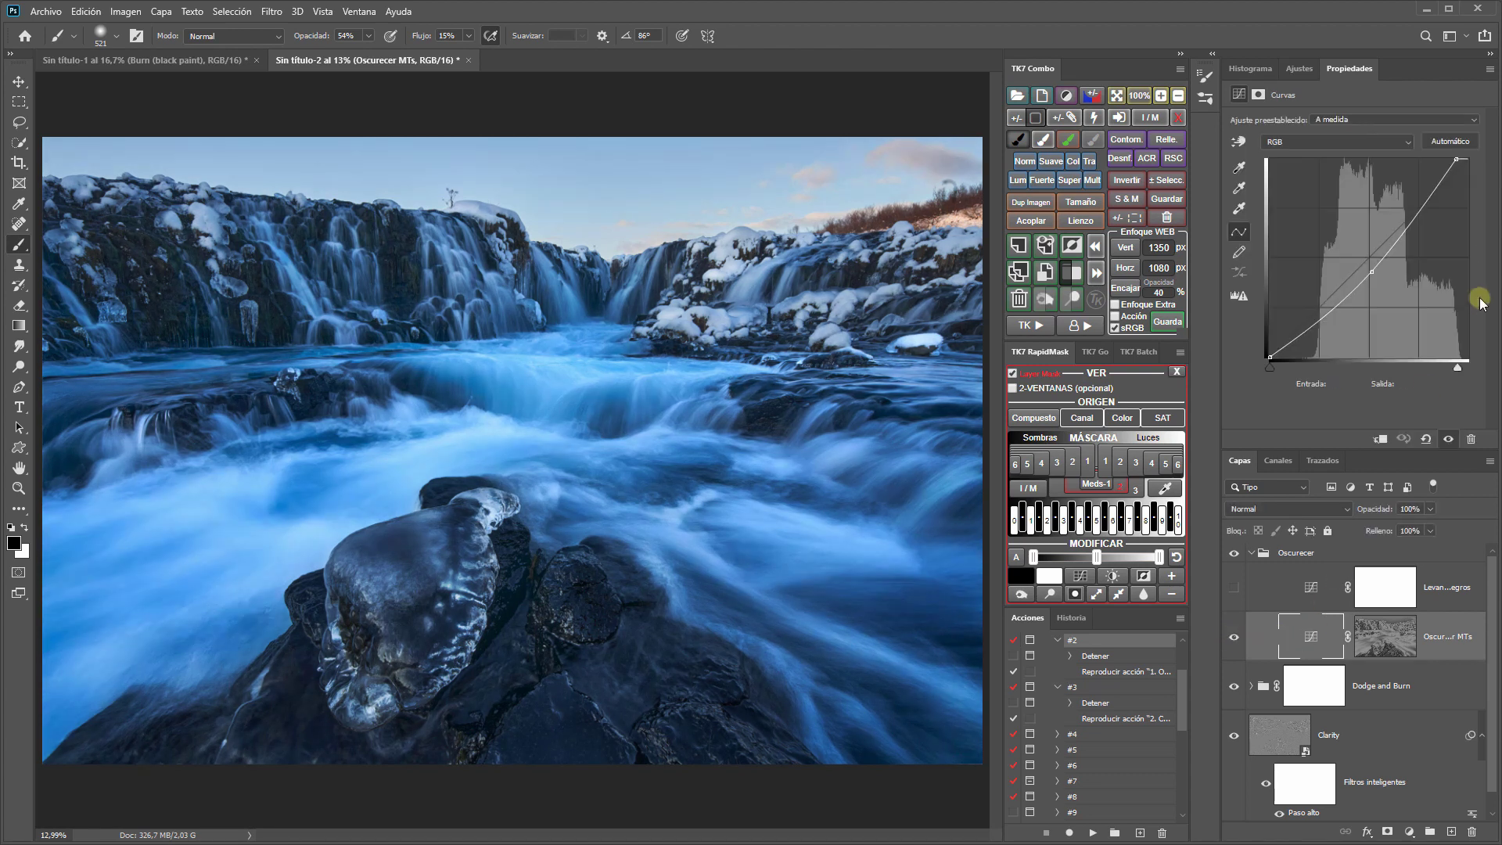
left_click_drag(1460, 359, 1397, 367)
left_click_drag(1273, 363, 1280, 369)
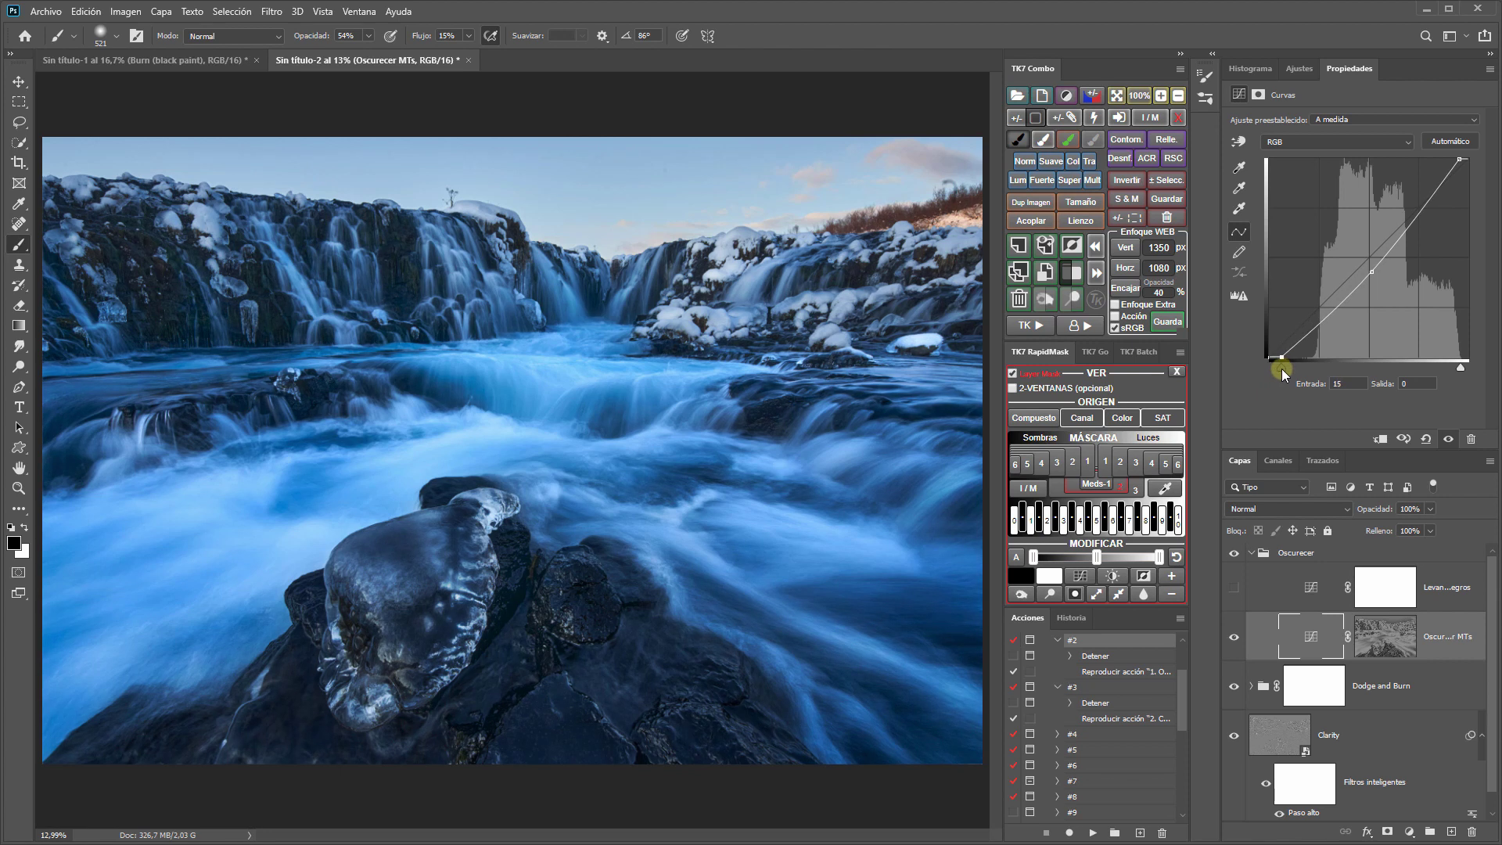
Step: Compare Levantar negros on and off, then fill its mask with a TK7 luminosity mask
left_click(1235, 588)
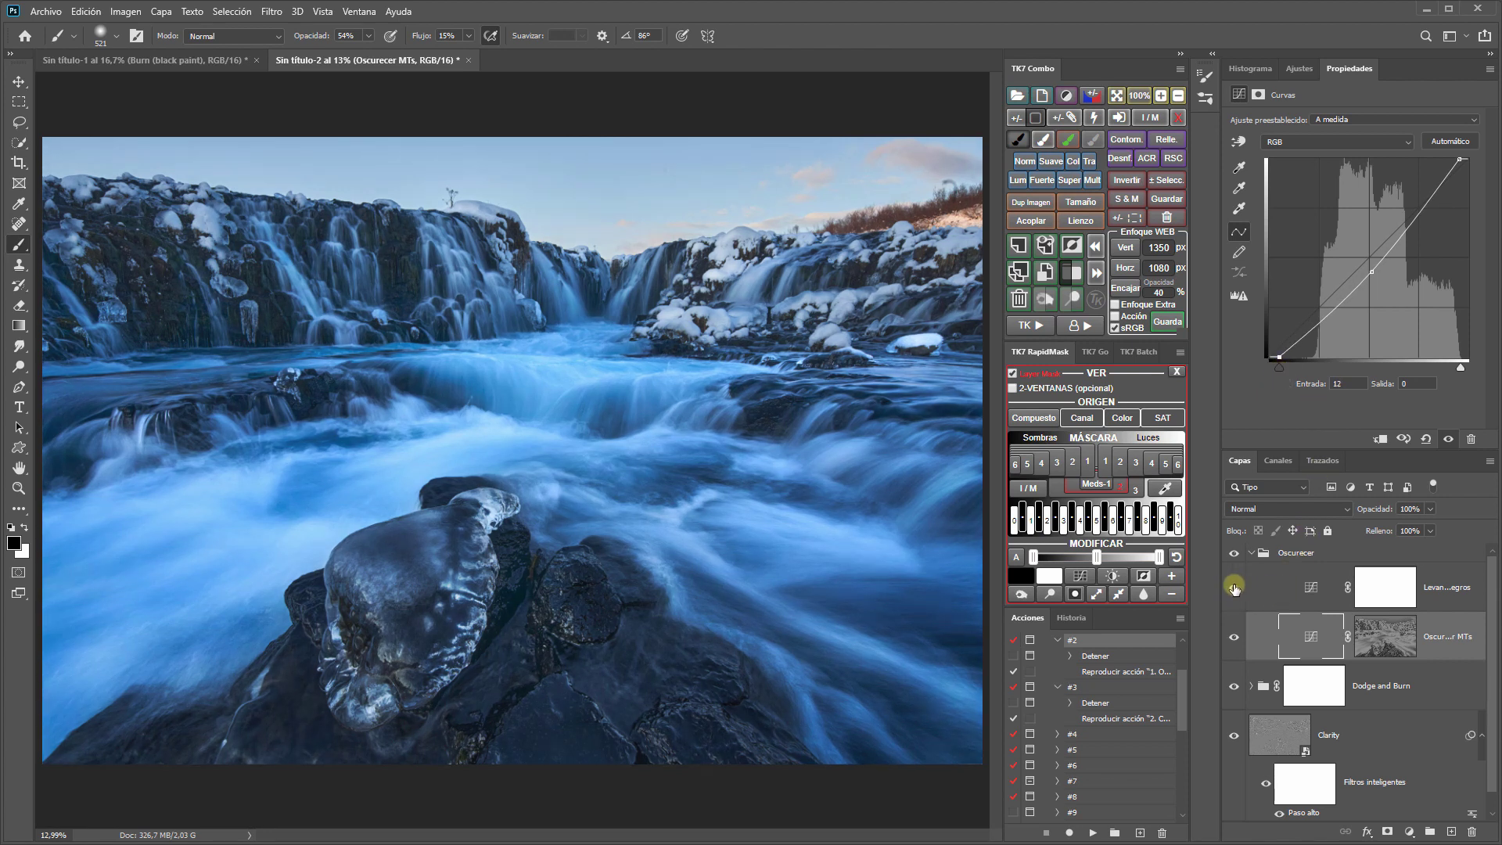
left_click(1234, 588)
left_click(1235, 591)
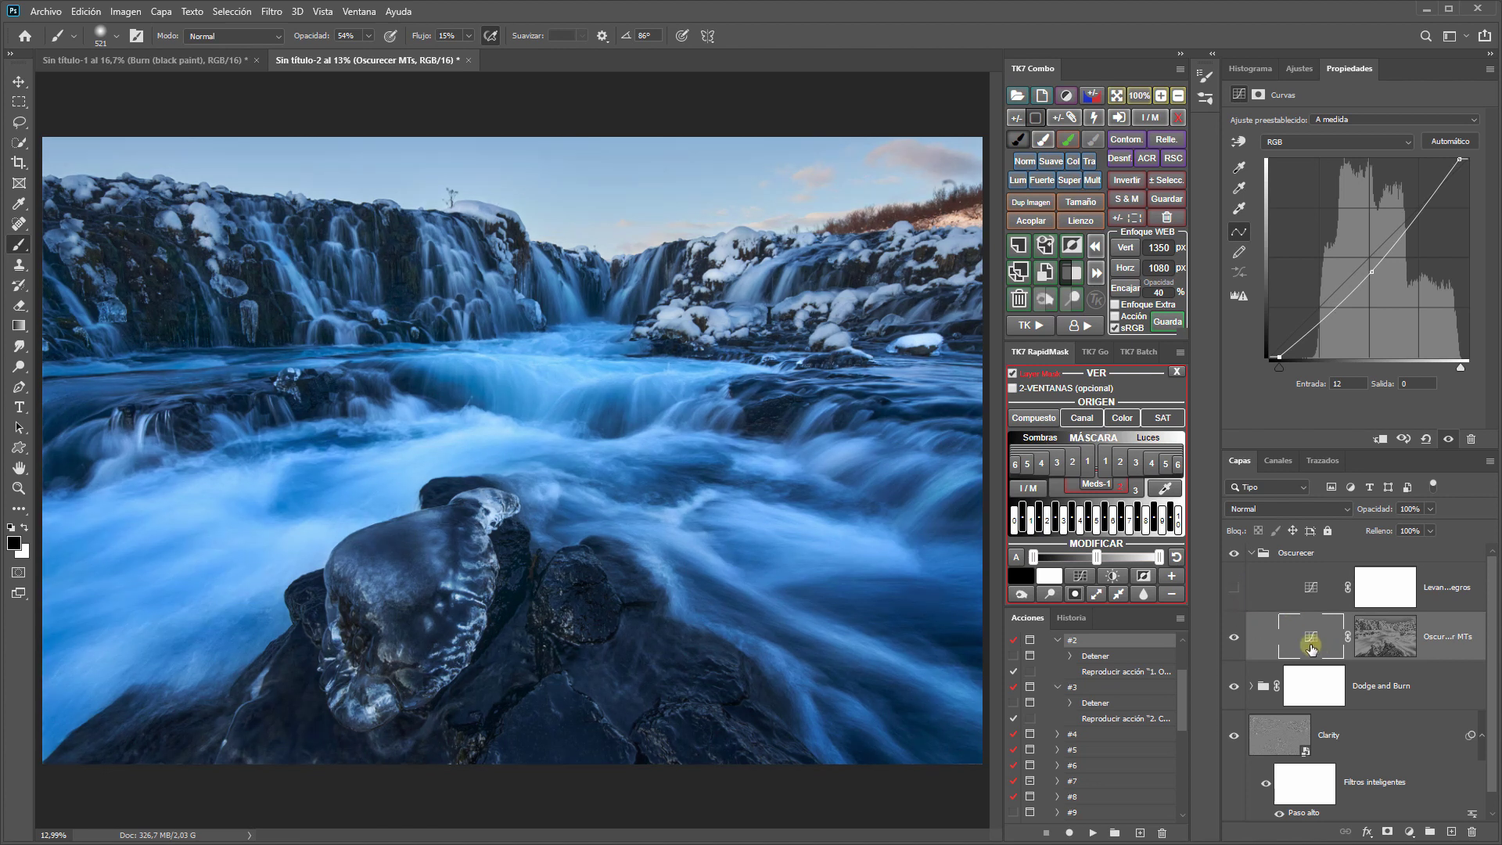
left_click(1236, 590)
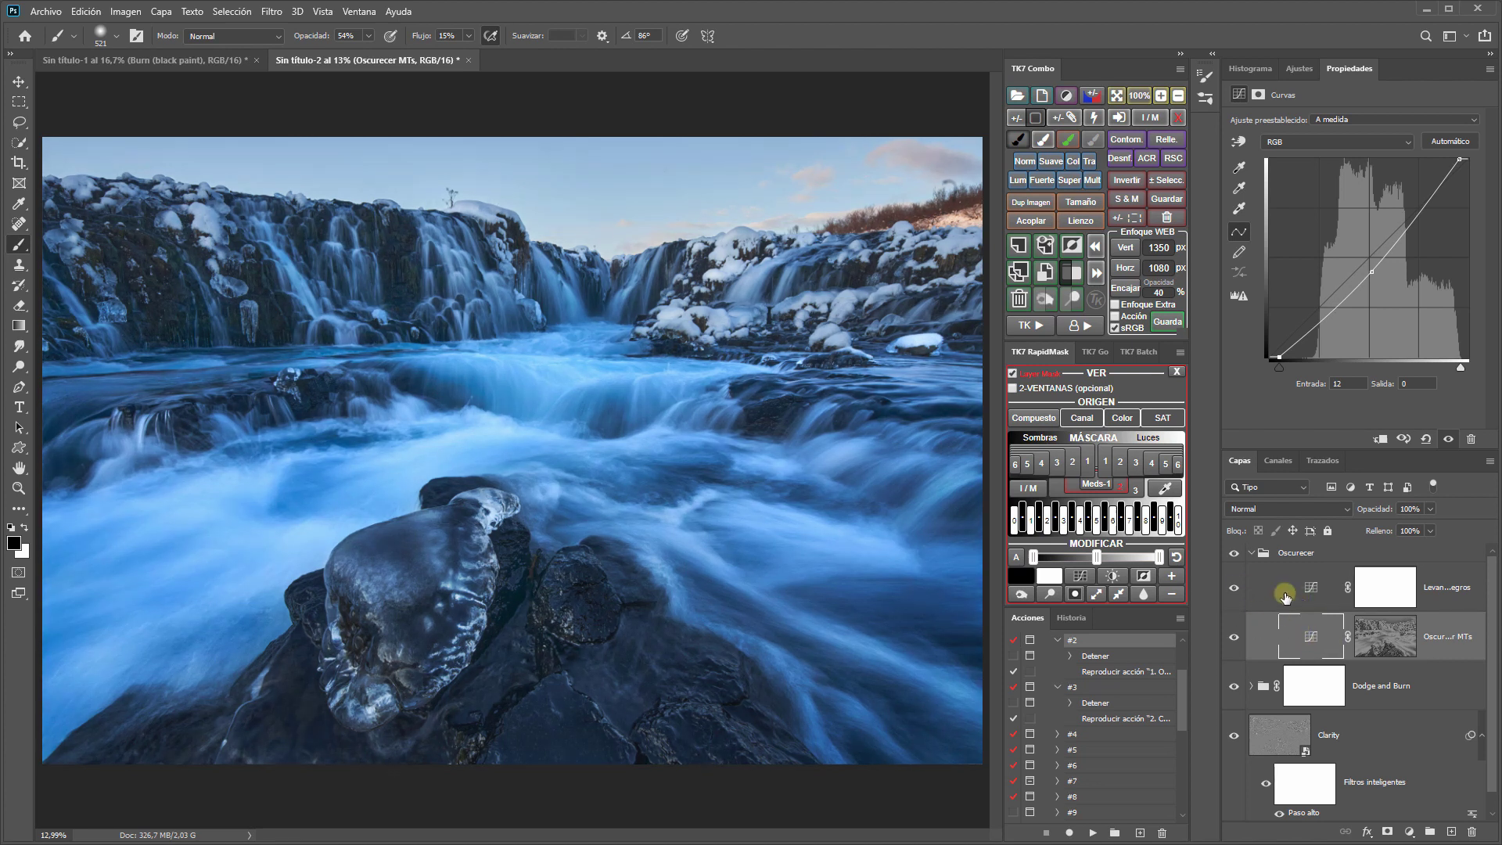
left_click(1236, 588)
left_click(1382, 586)
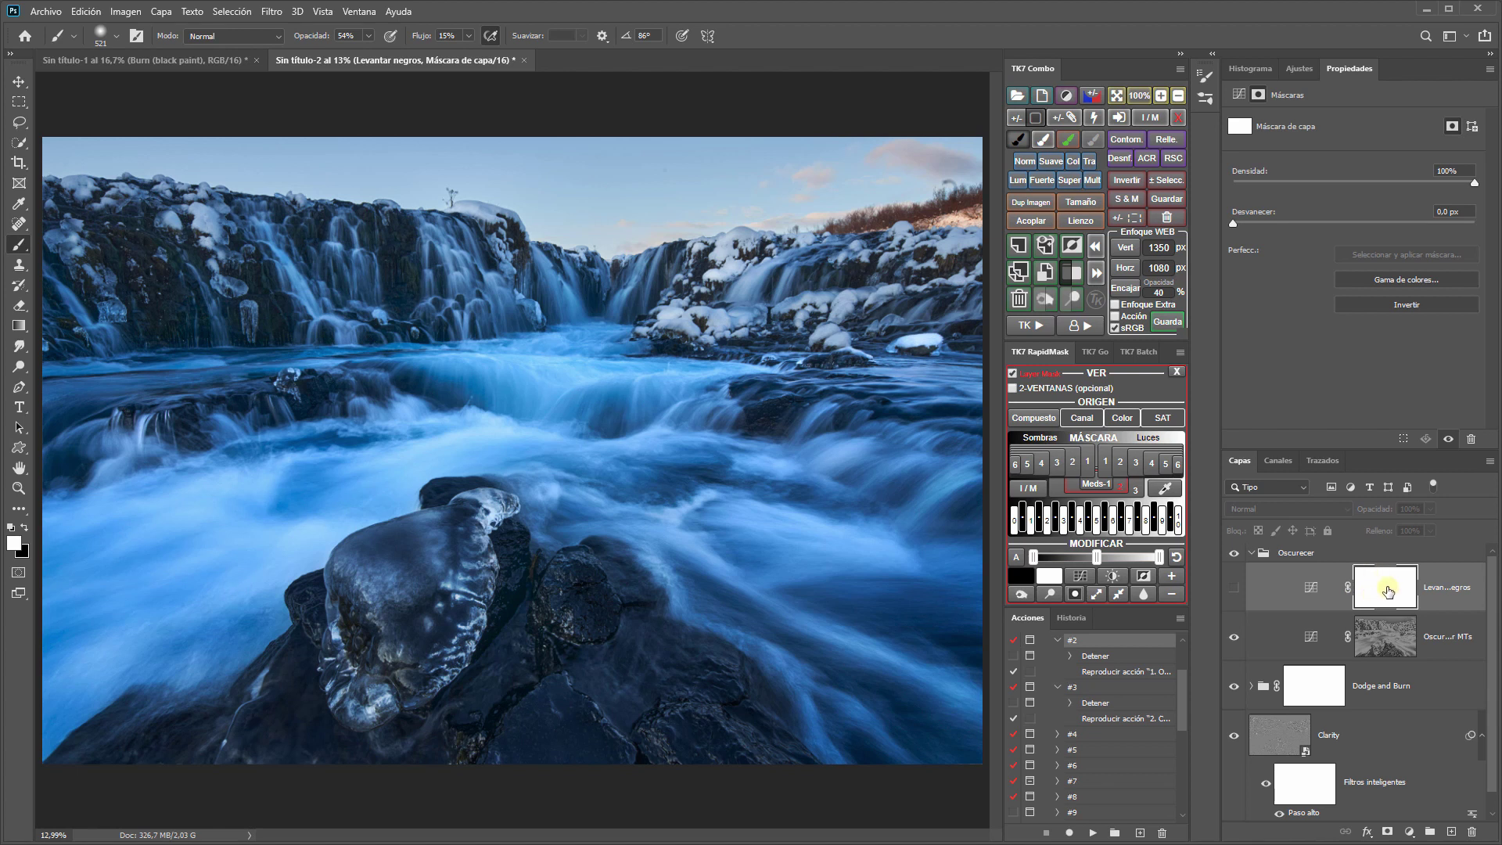
left_click(1060, 463)
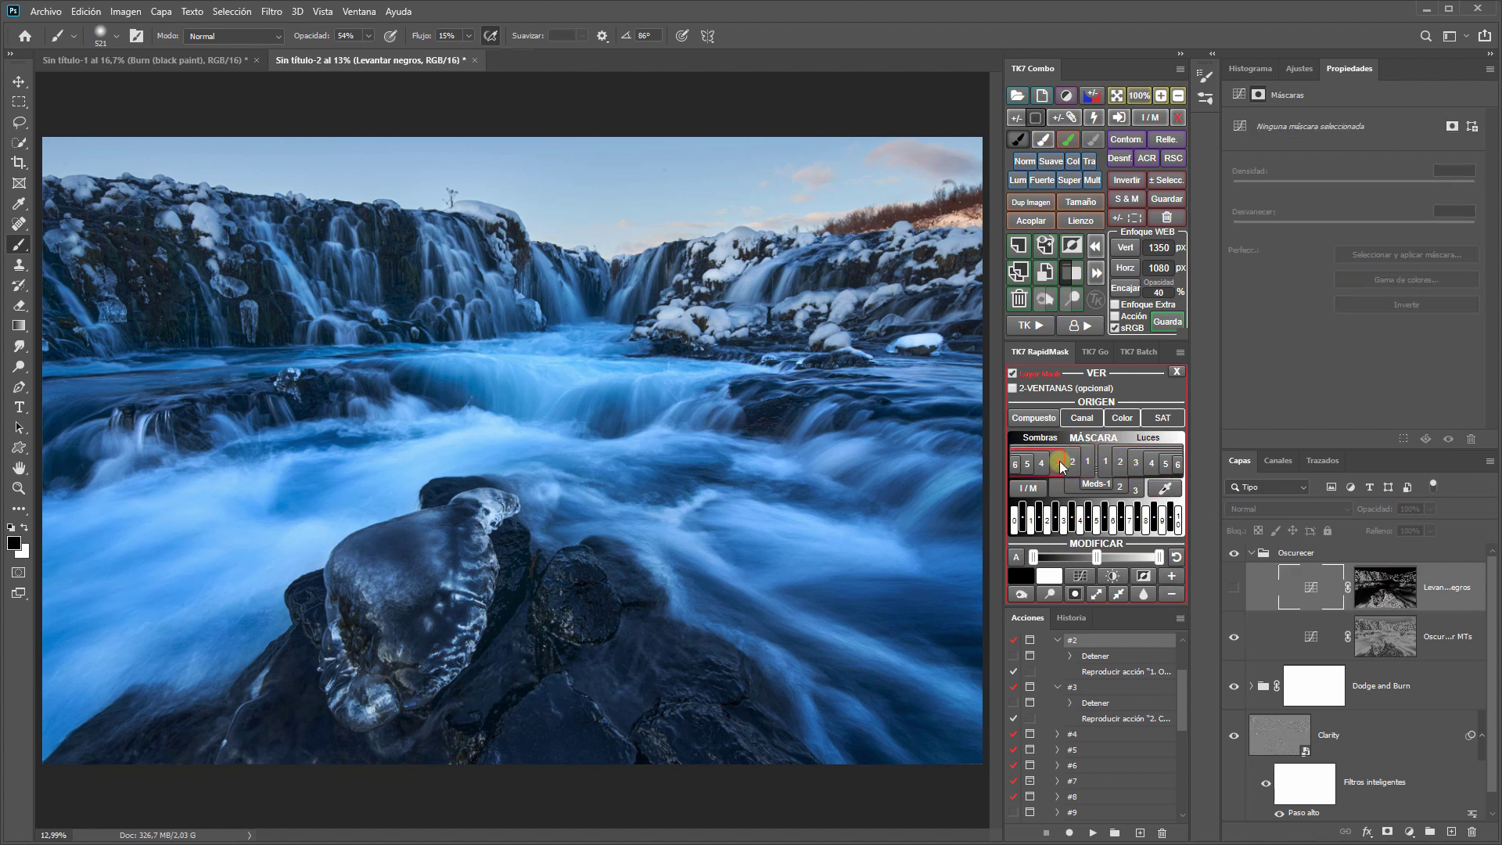
Step: Show Levantar negros at 33% opacity, compare the Oscurecer group, and select Oscurecer MTs
left_click(1233, 588)
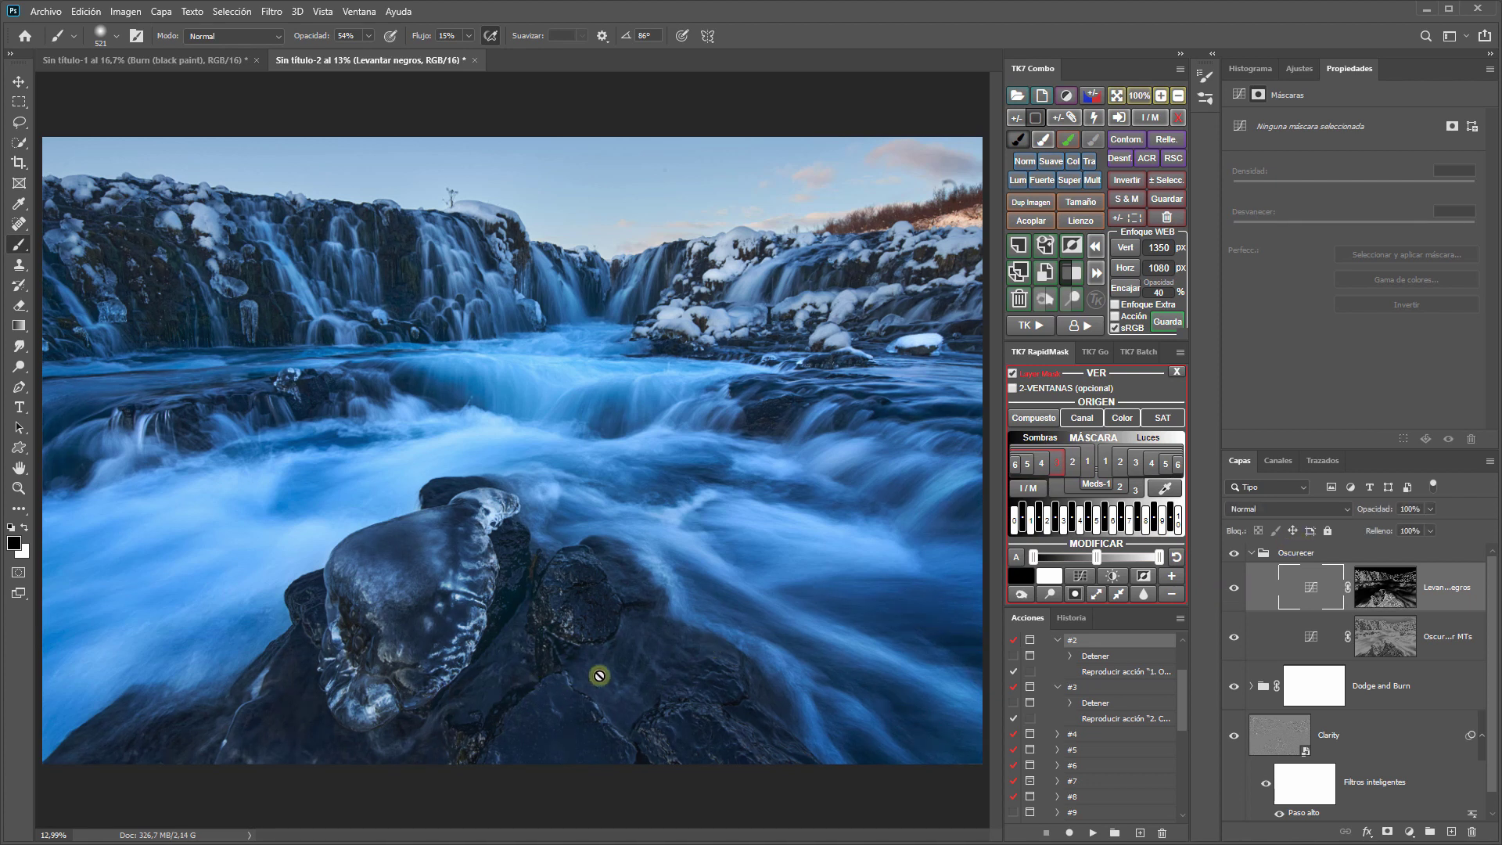
left_click_drag(1387, 509, 1329, 520)
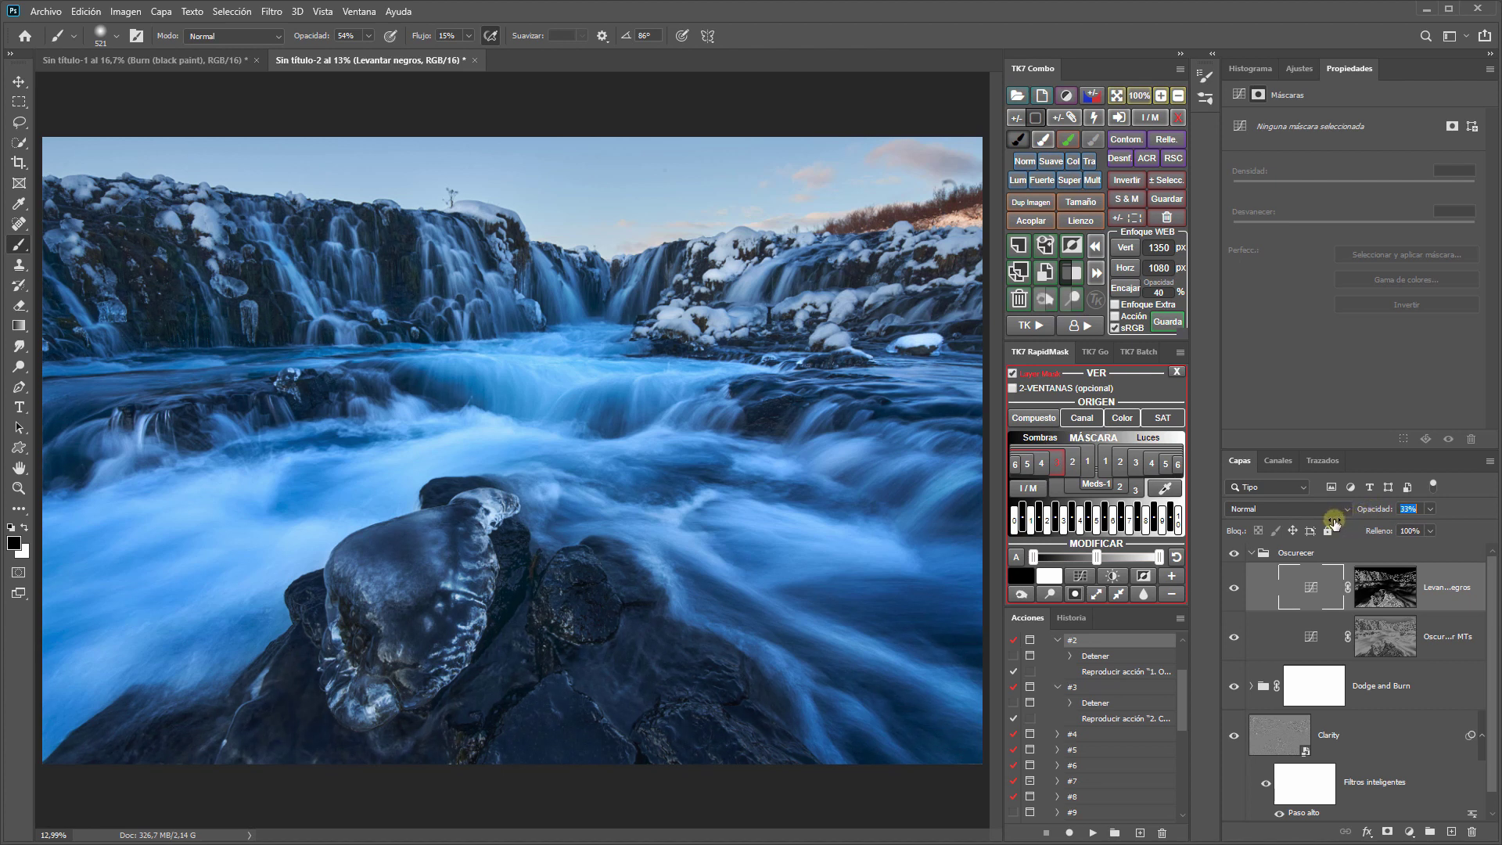
left_click(1236, 554)
left_click(1236, 554)
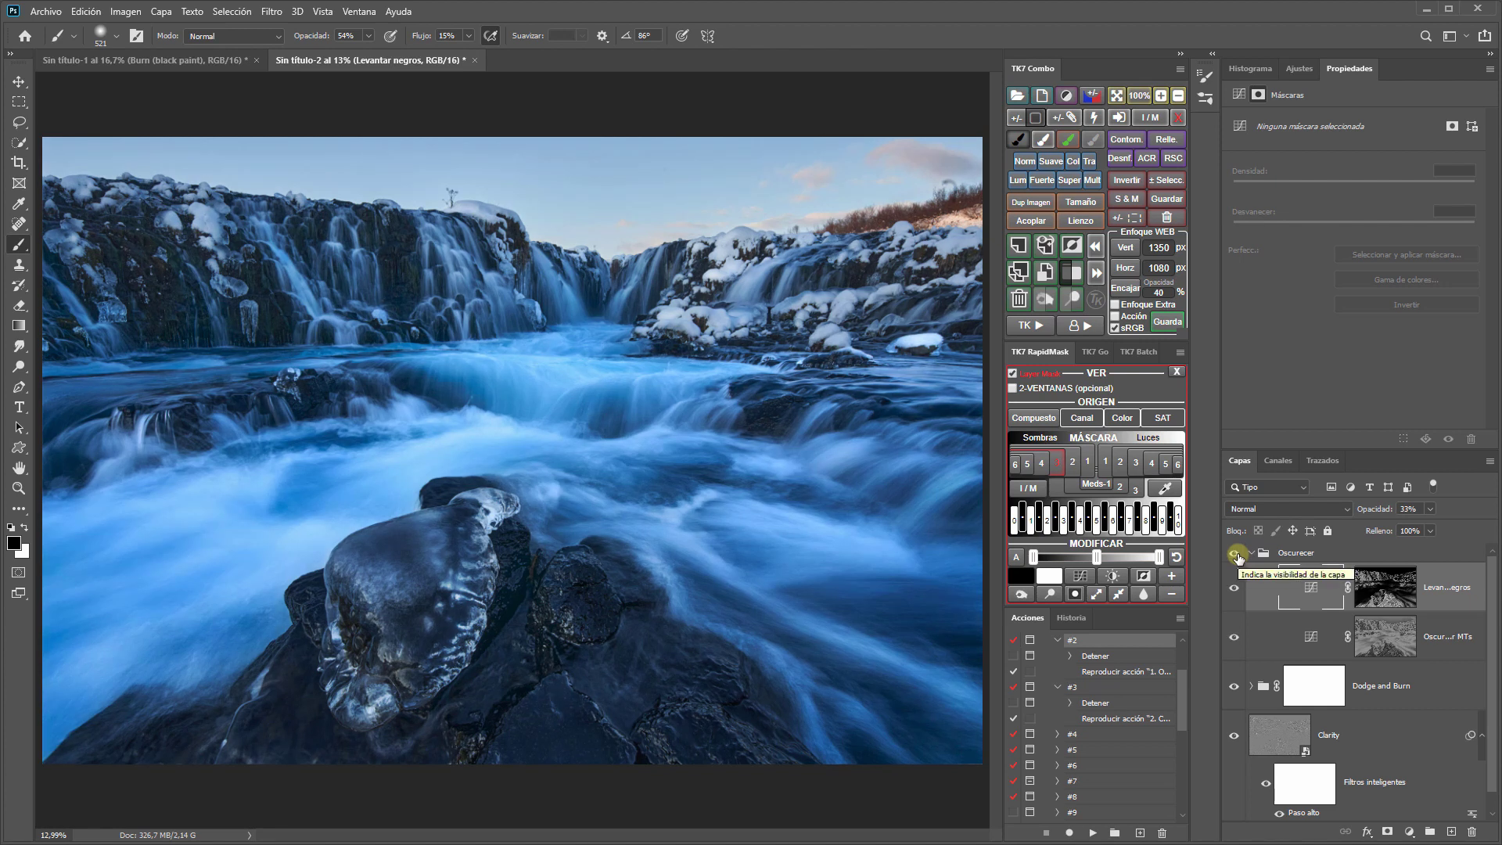
left_click(1384, 635)
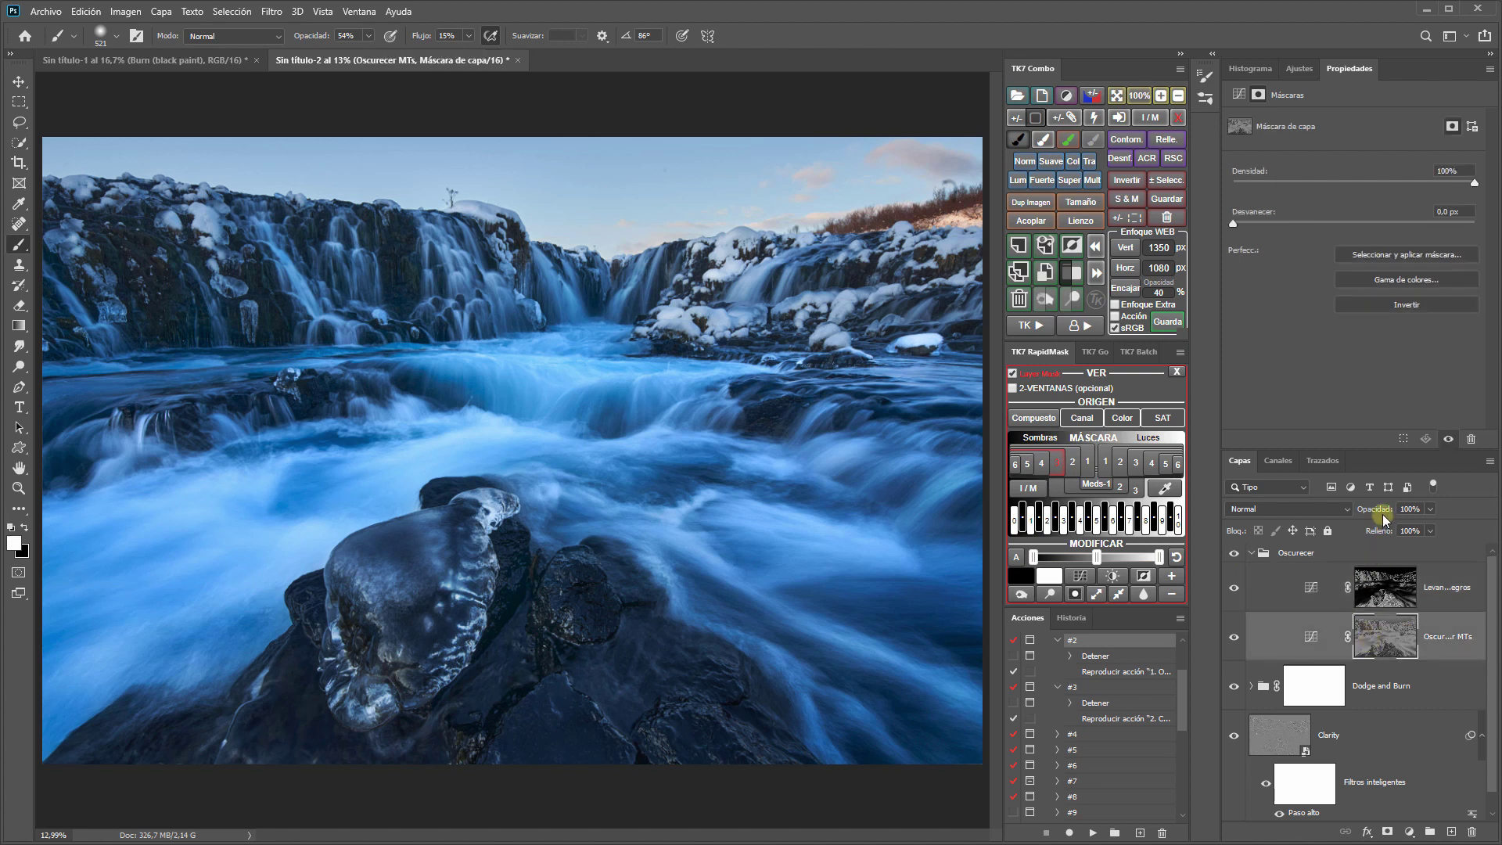
Step: Set the Oscurecer group to 88% opacity, compare it on and off, and collapse it
left_click_drag(1383, 518, 1362, 512)
left_click(1305, 553)
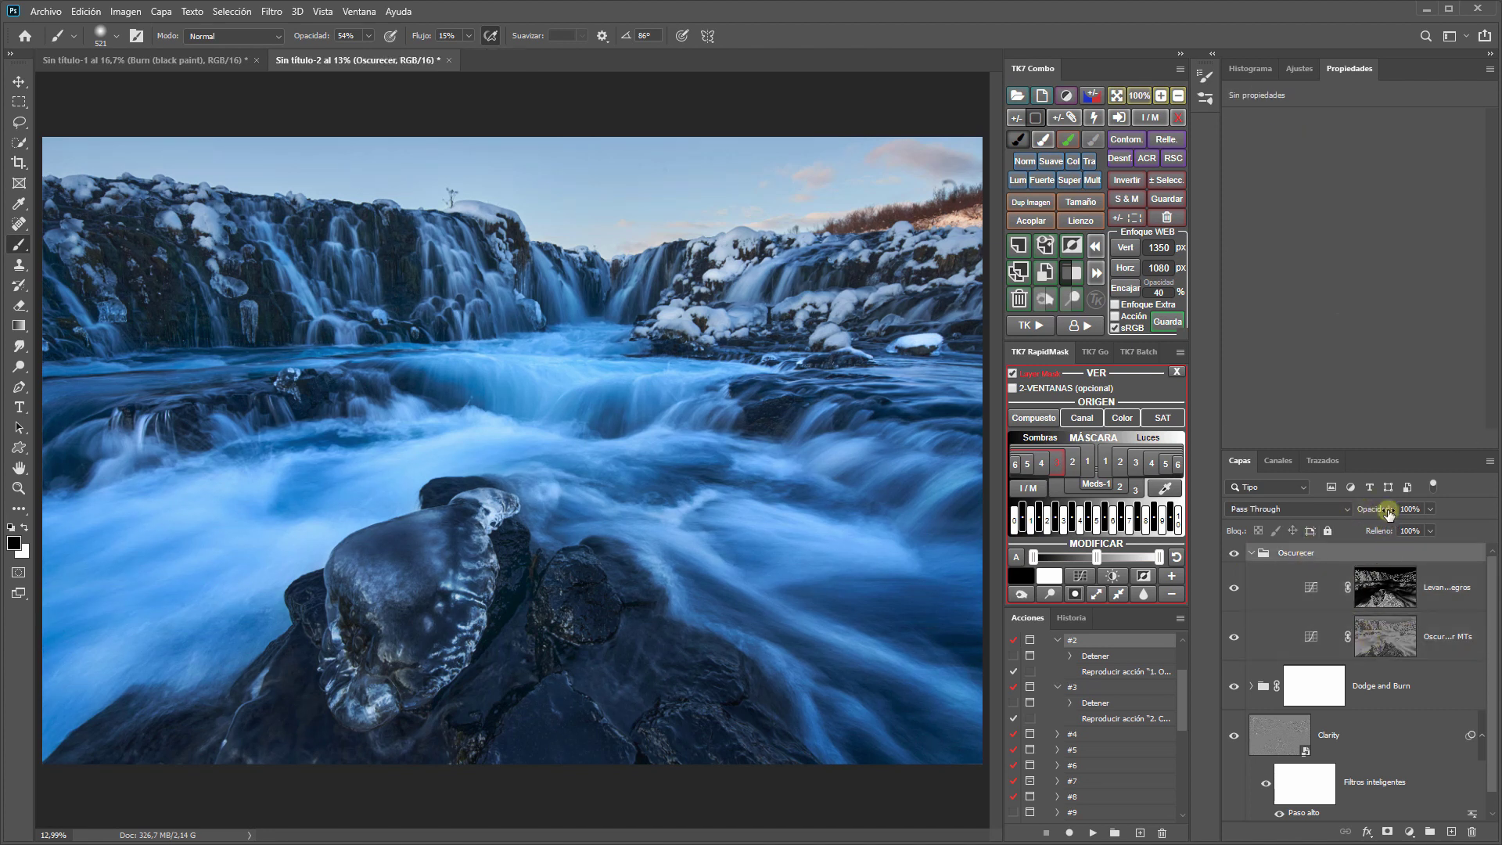
left_click_drag(1389, 512, 1379, 512)
left_click(1235, 553)
left_click(1234, 554)
left_click(1251, 553)
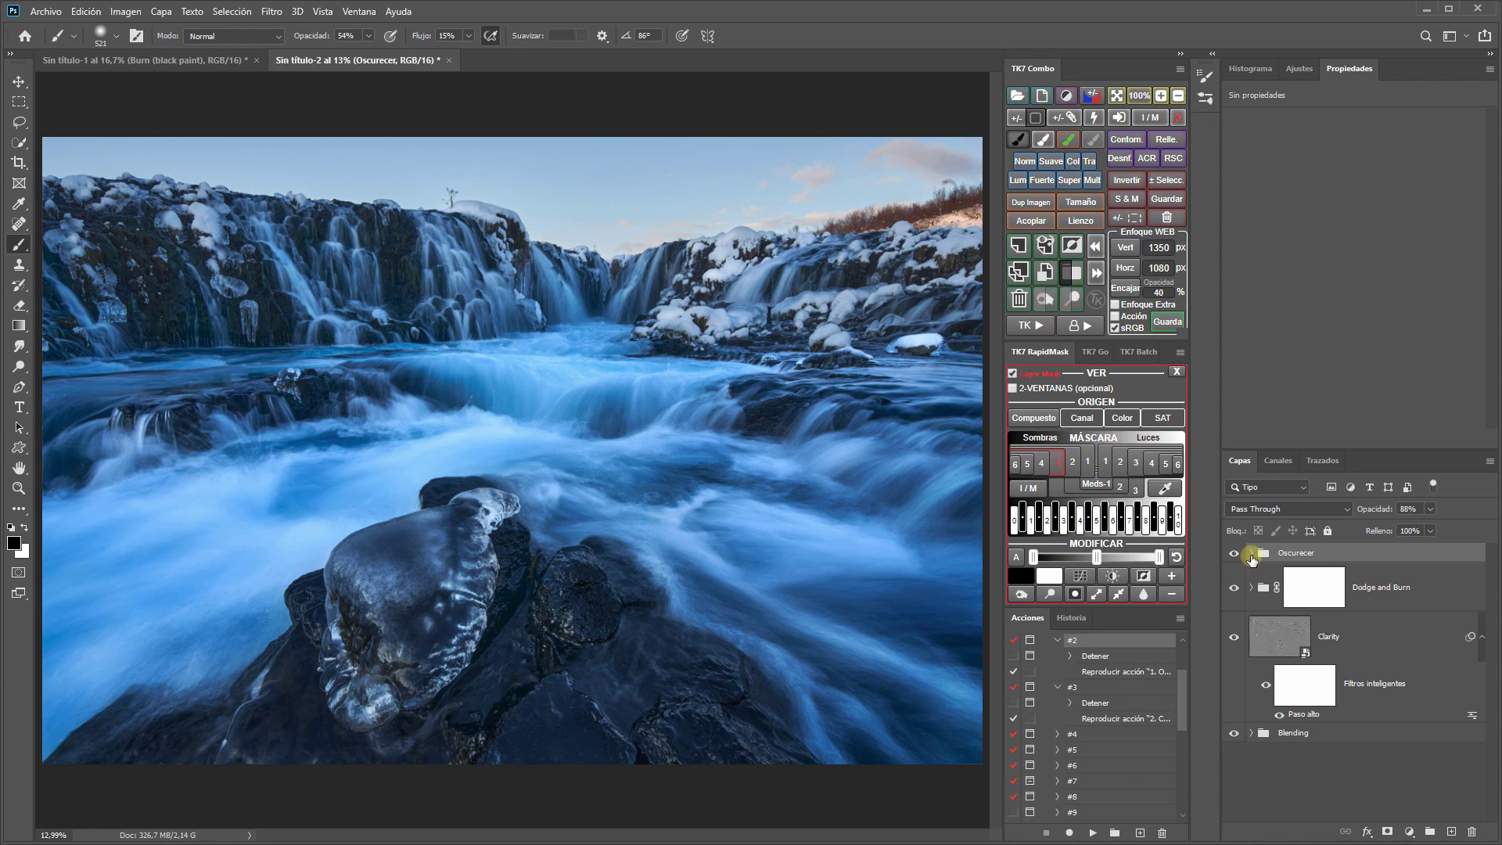
Step: Run the Colorear user action from TK7 Combo to add a Colorear group at 50%
left_click(1292, 559)
left_click(1080, 332)
left_click(1082, 333)
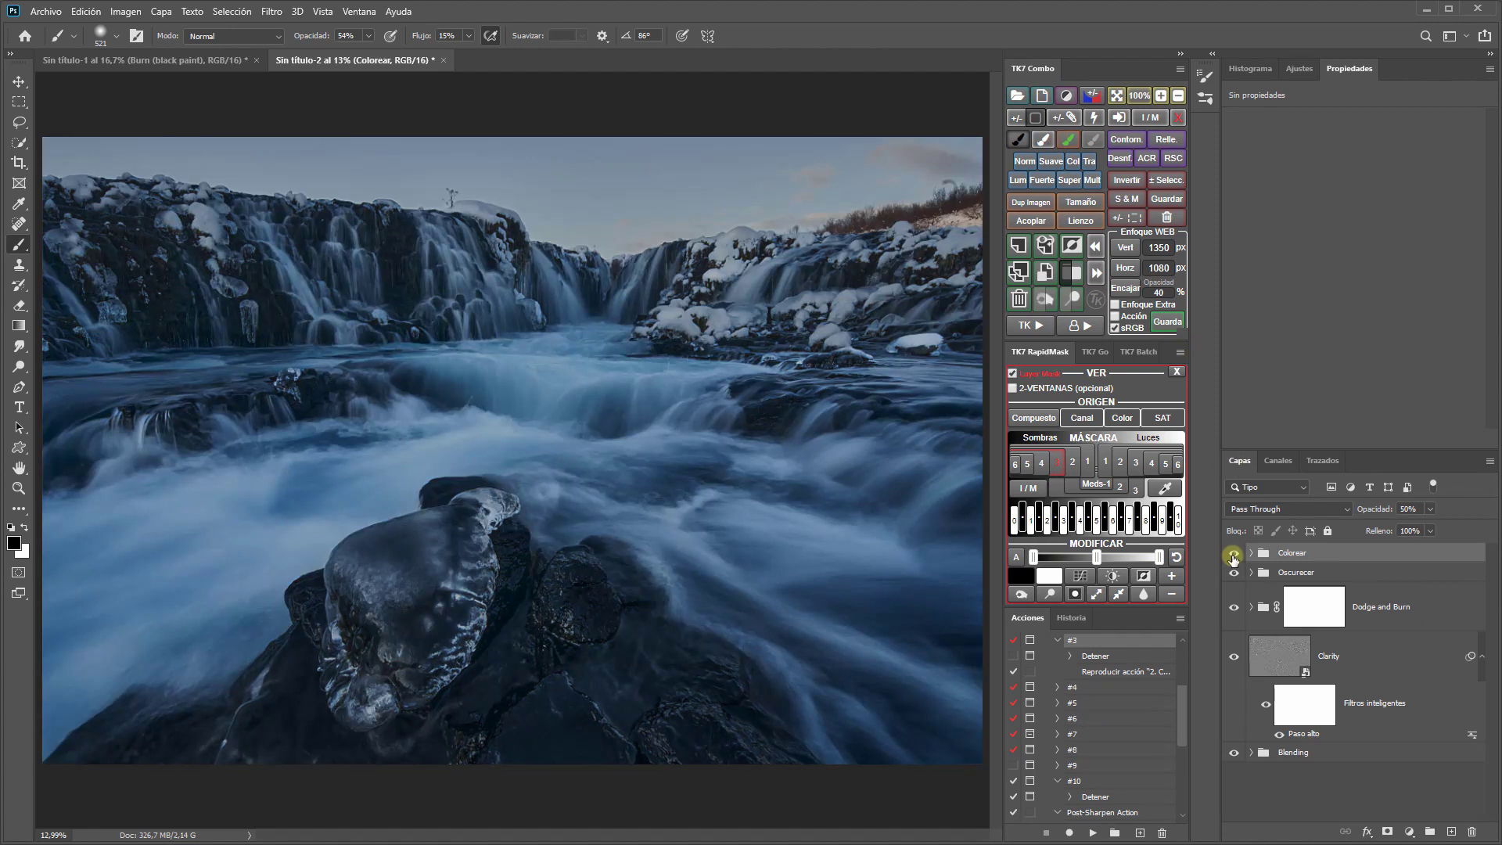
Step: Compare Colorear on and off, turn off its Claridad layer, then collapse and hide the group
left_click(1234, 554)
left_click(1234, 554)
left_click(1250, 554)
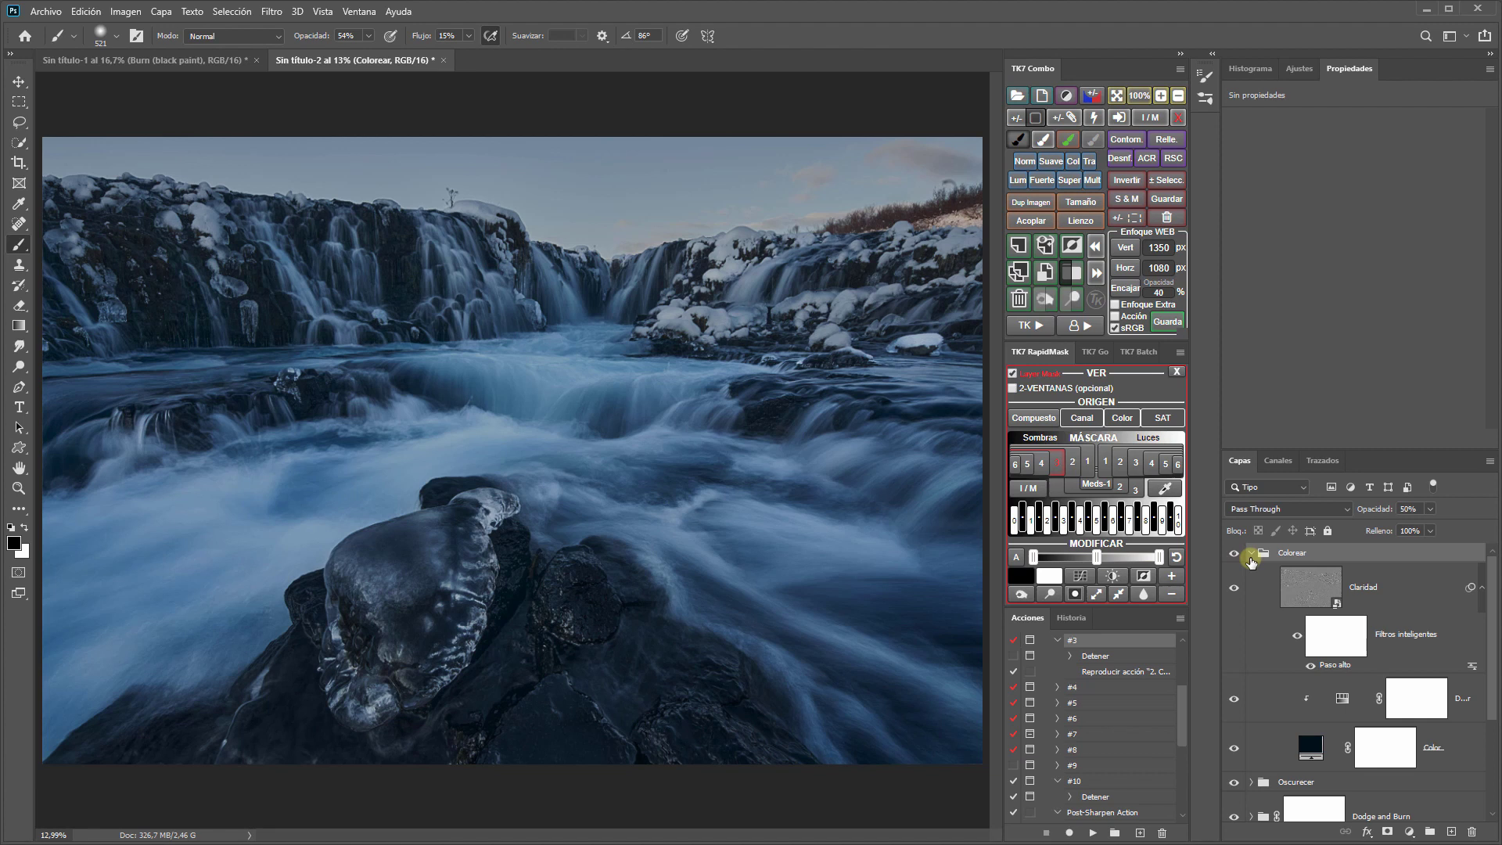
left_click(1234, 589)
left_click(1250, 553)
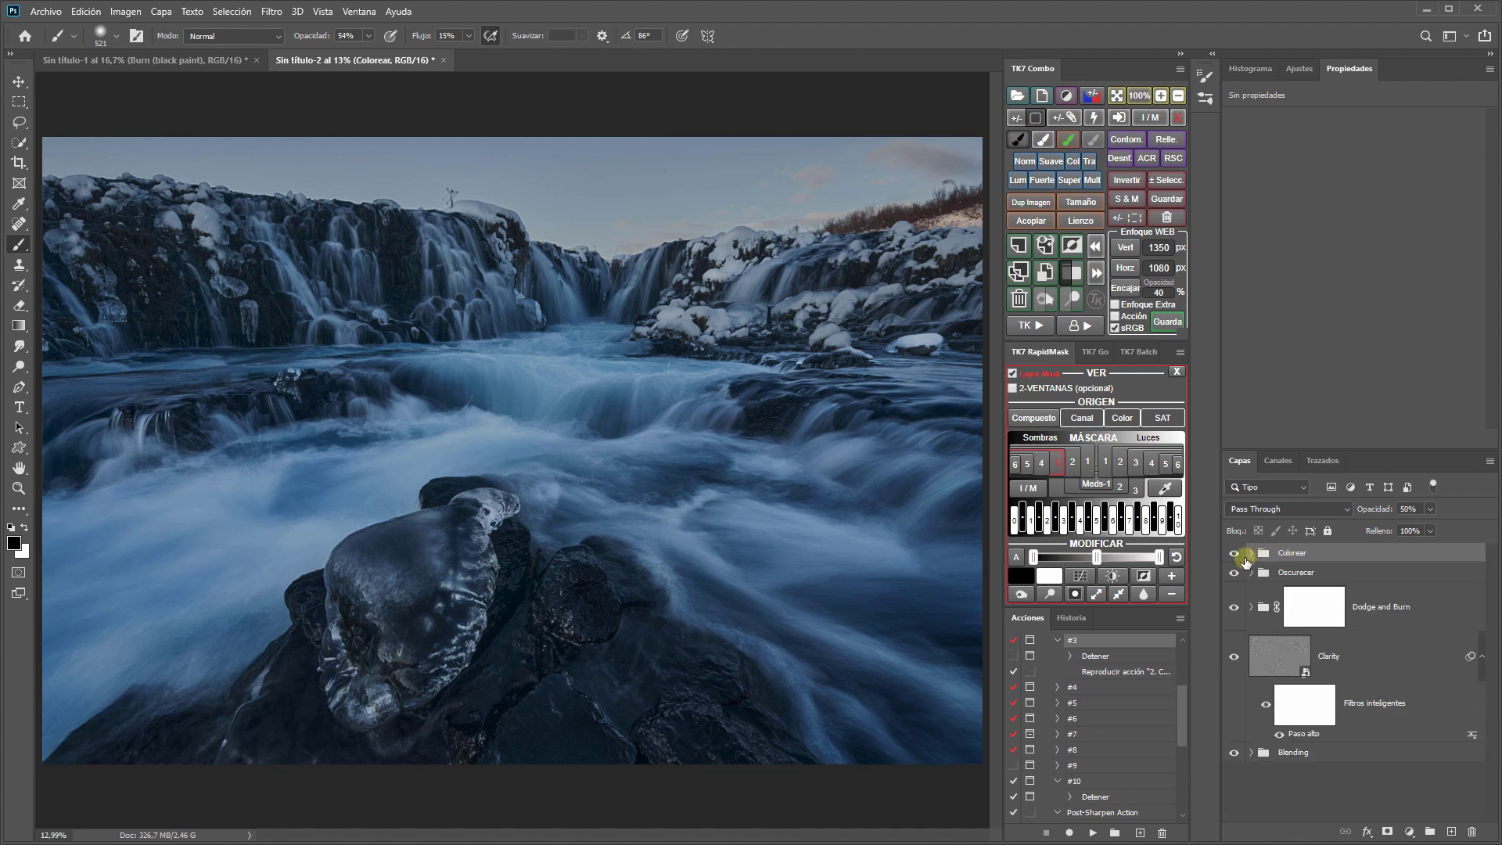
left_click(1234, 553)
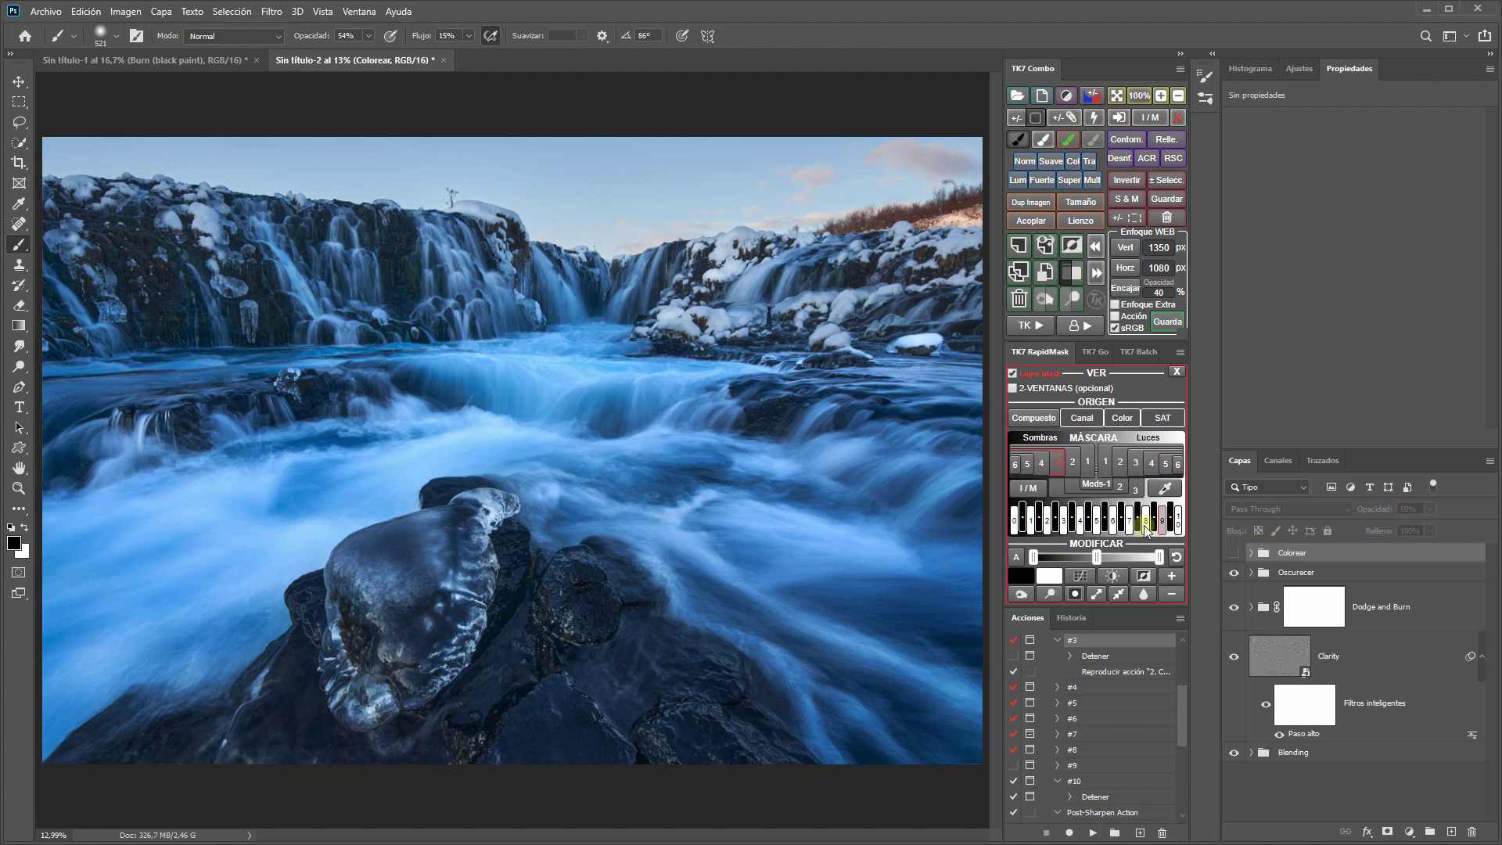
Step: Give the Colorear group a white mask, show it again, and lower it to about 15% opacity
left_click(1073, 463)
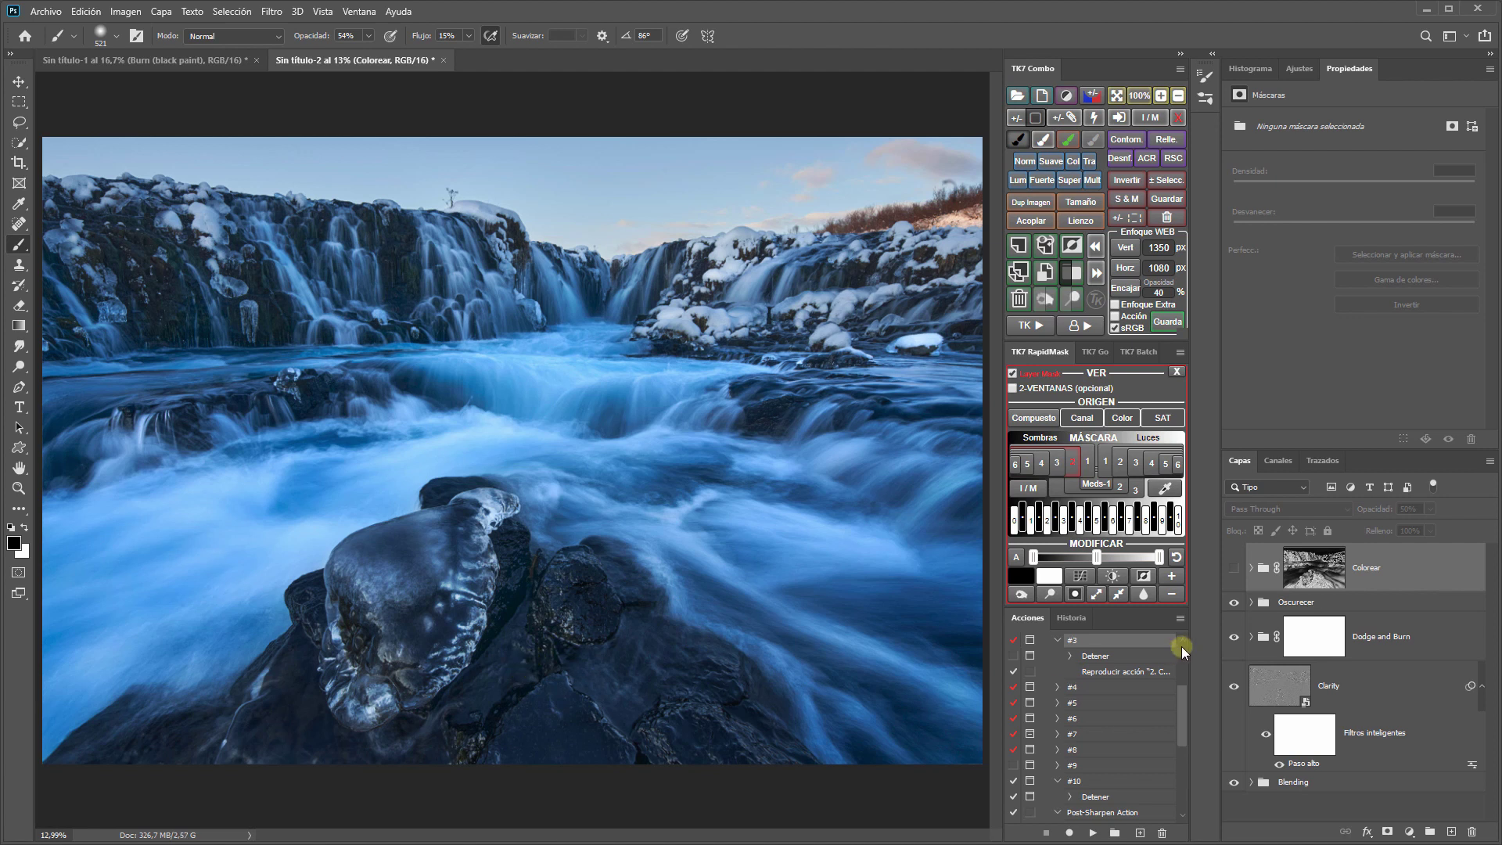
left_click(1233, 568)
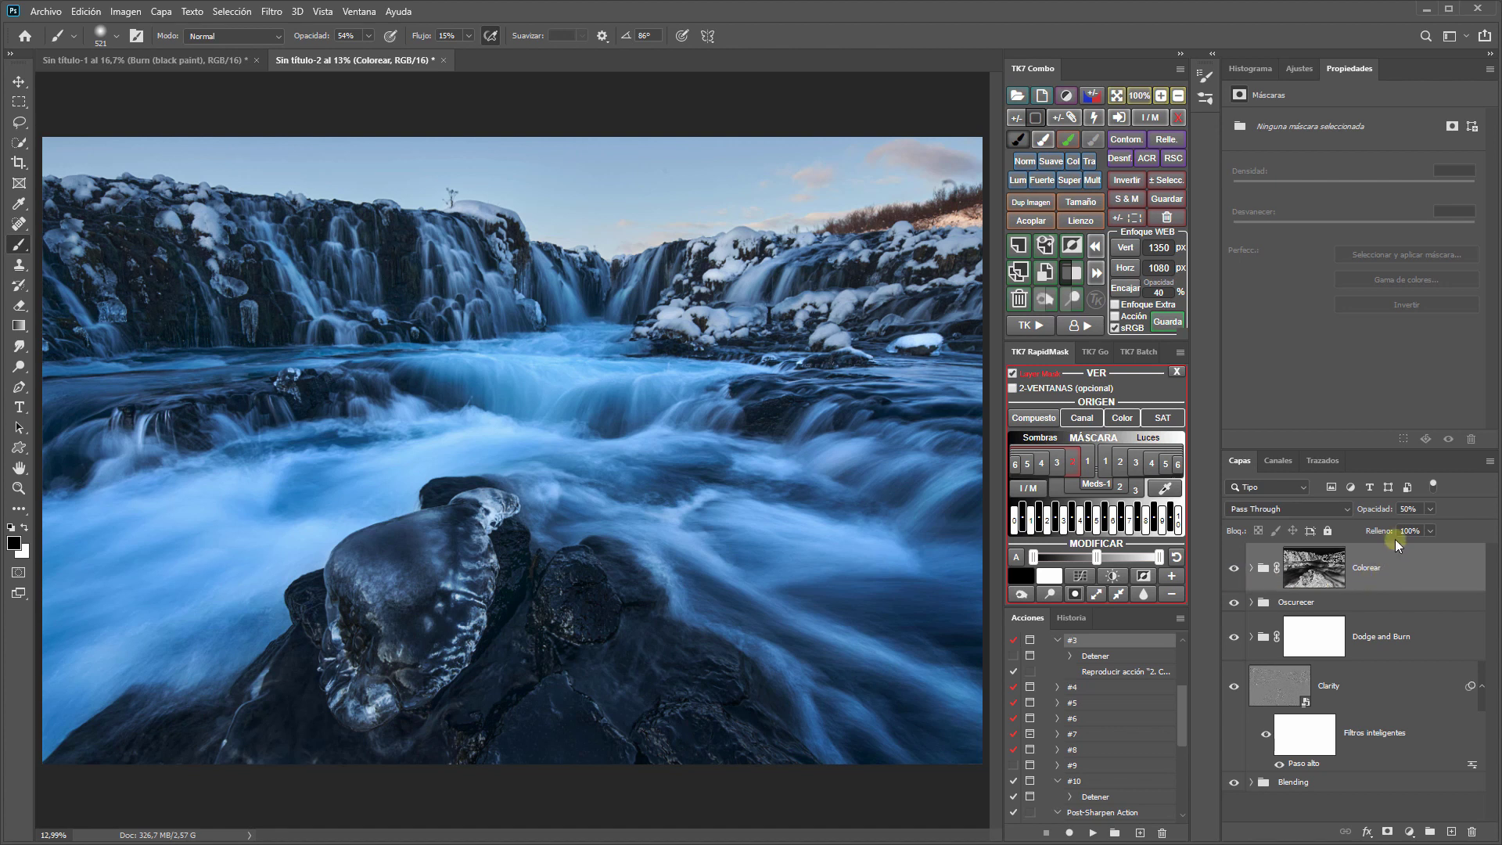
left_click_drag(1379, 512, 1351, 513)
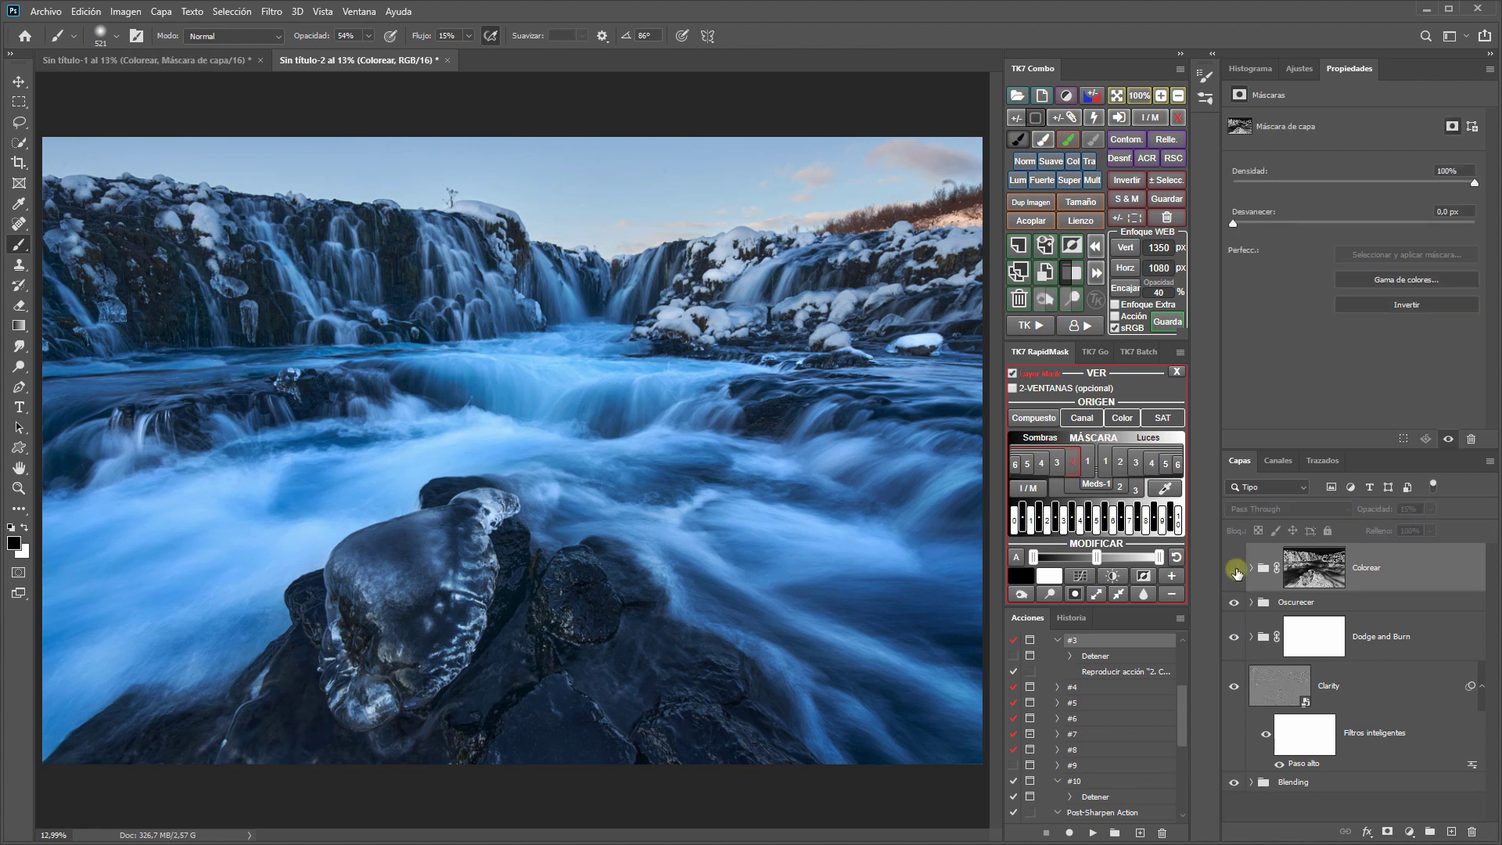
Step: Fine-tune Oscurecer to 87% and Dodge and Burn opacity, then show the TK7 effects list
left_click(1295, 603)
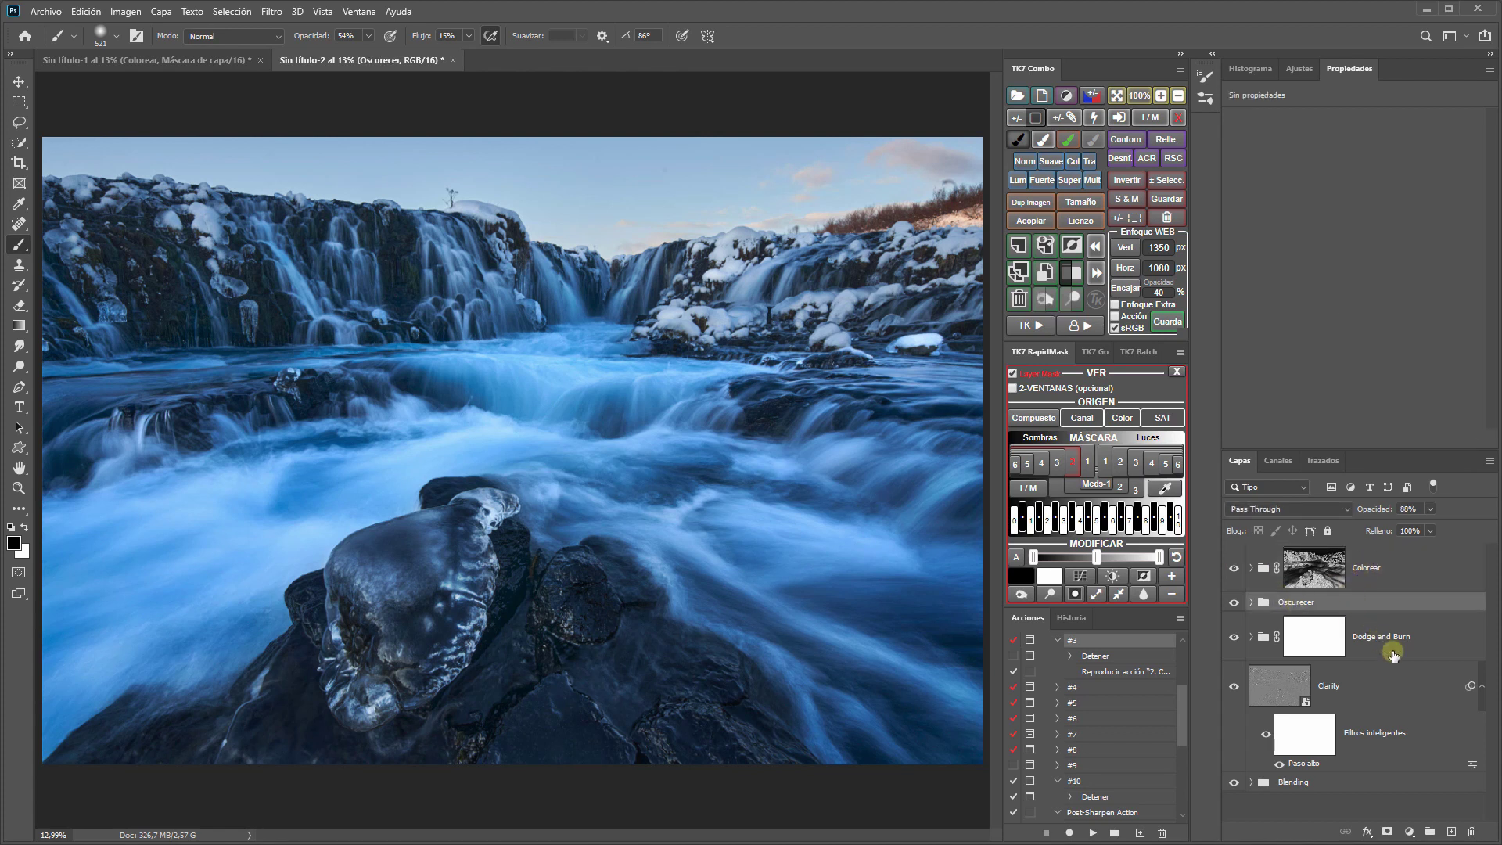
left_click_drag(1377, 510, 1366, 513)
left_click(1374, 635)
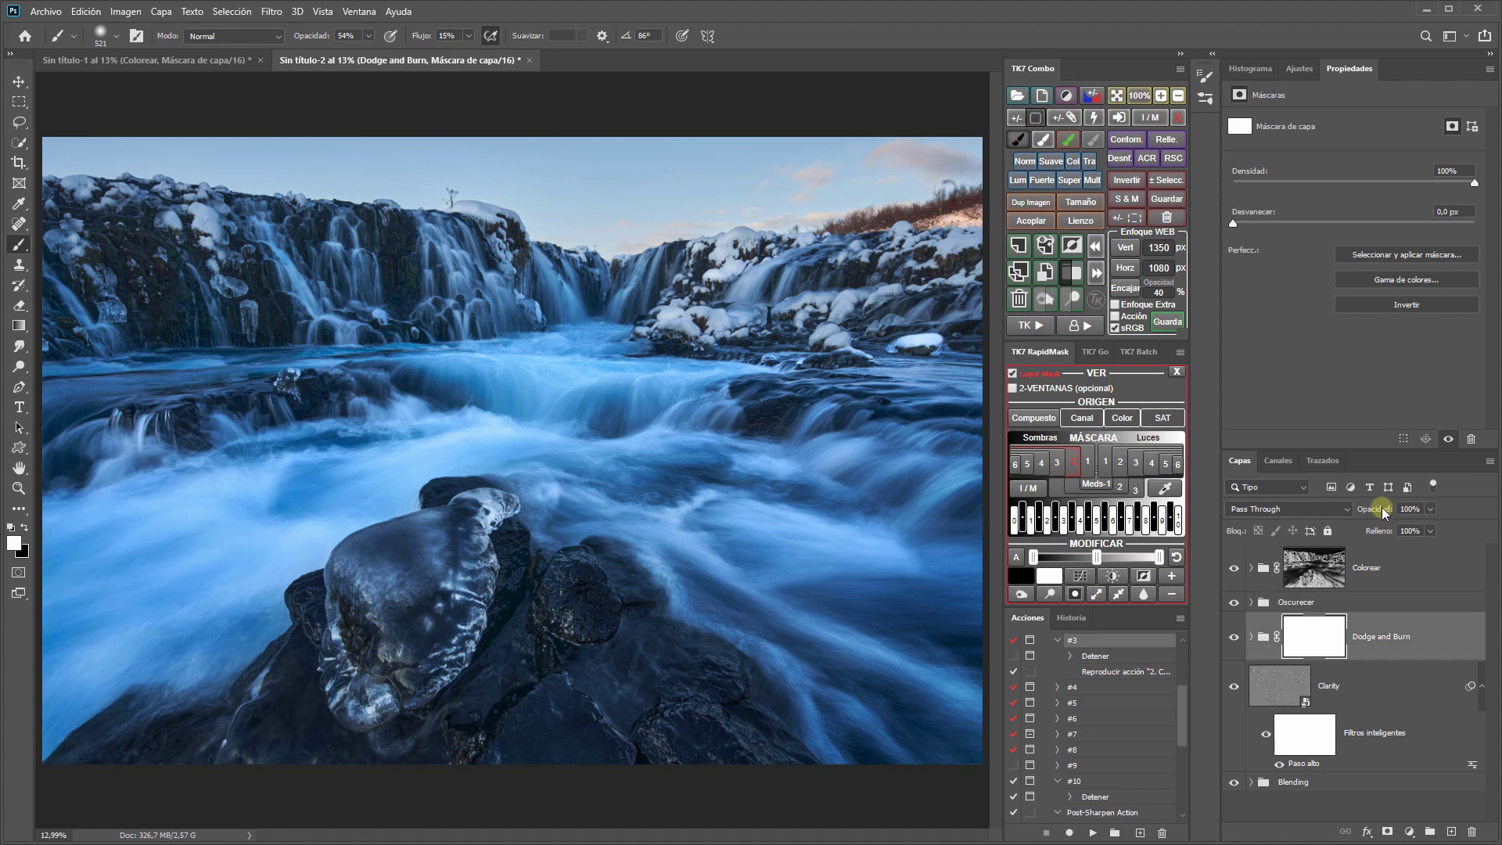
left_click_drag(1348, 510, 1443, 517)
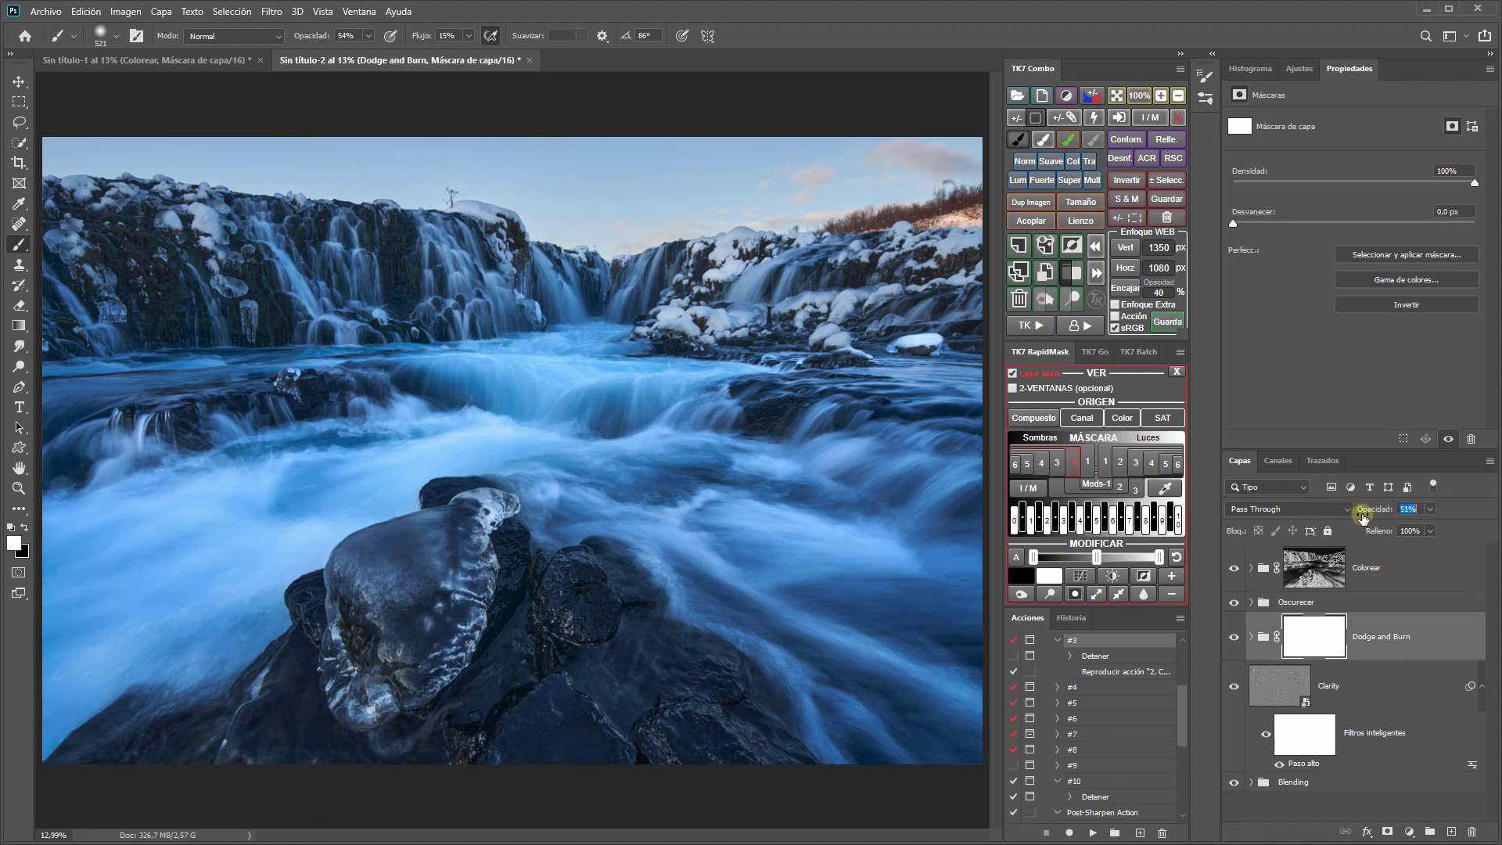
left_click(1388, 579)
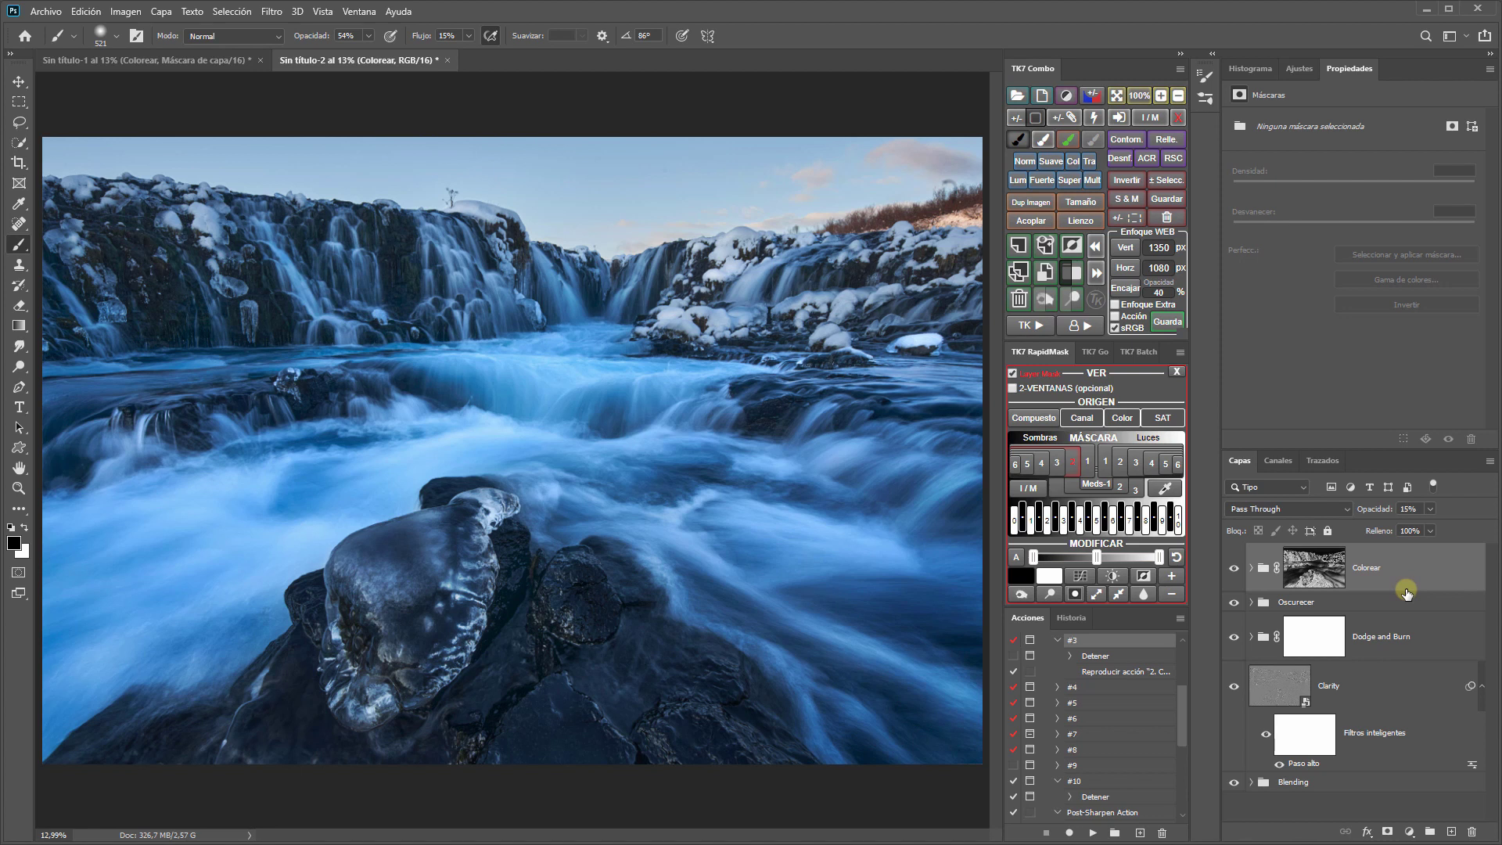
left_click(1041, 325)
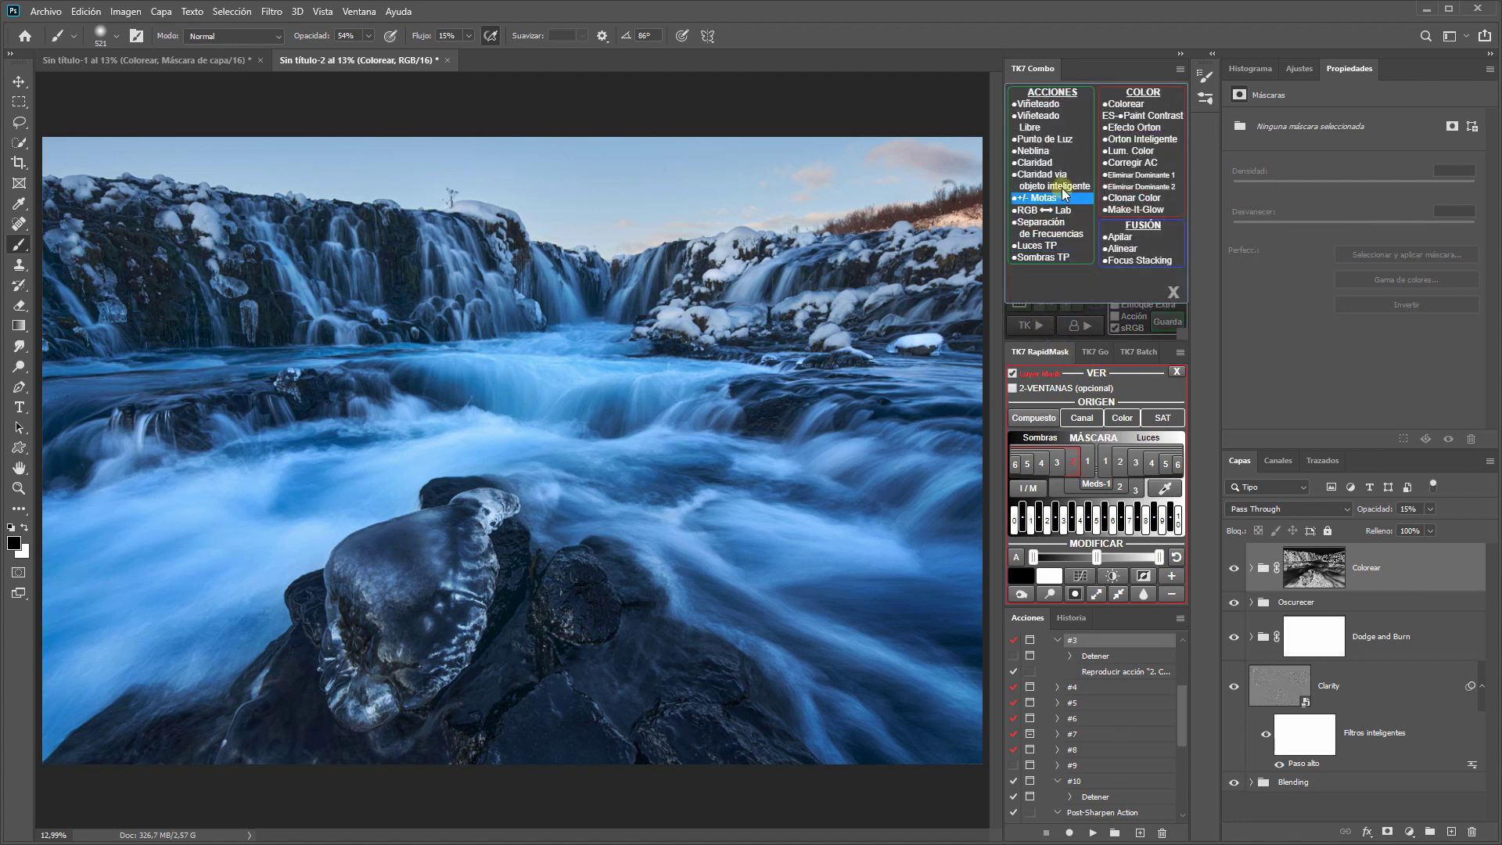
Step: Run Efecto Orton with a 35-pixel Gaussian Blur radius, creating the Orton Image group
left_click(1150, 127)
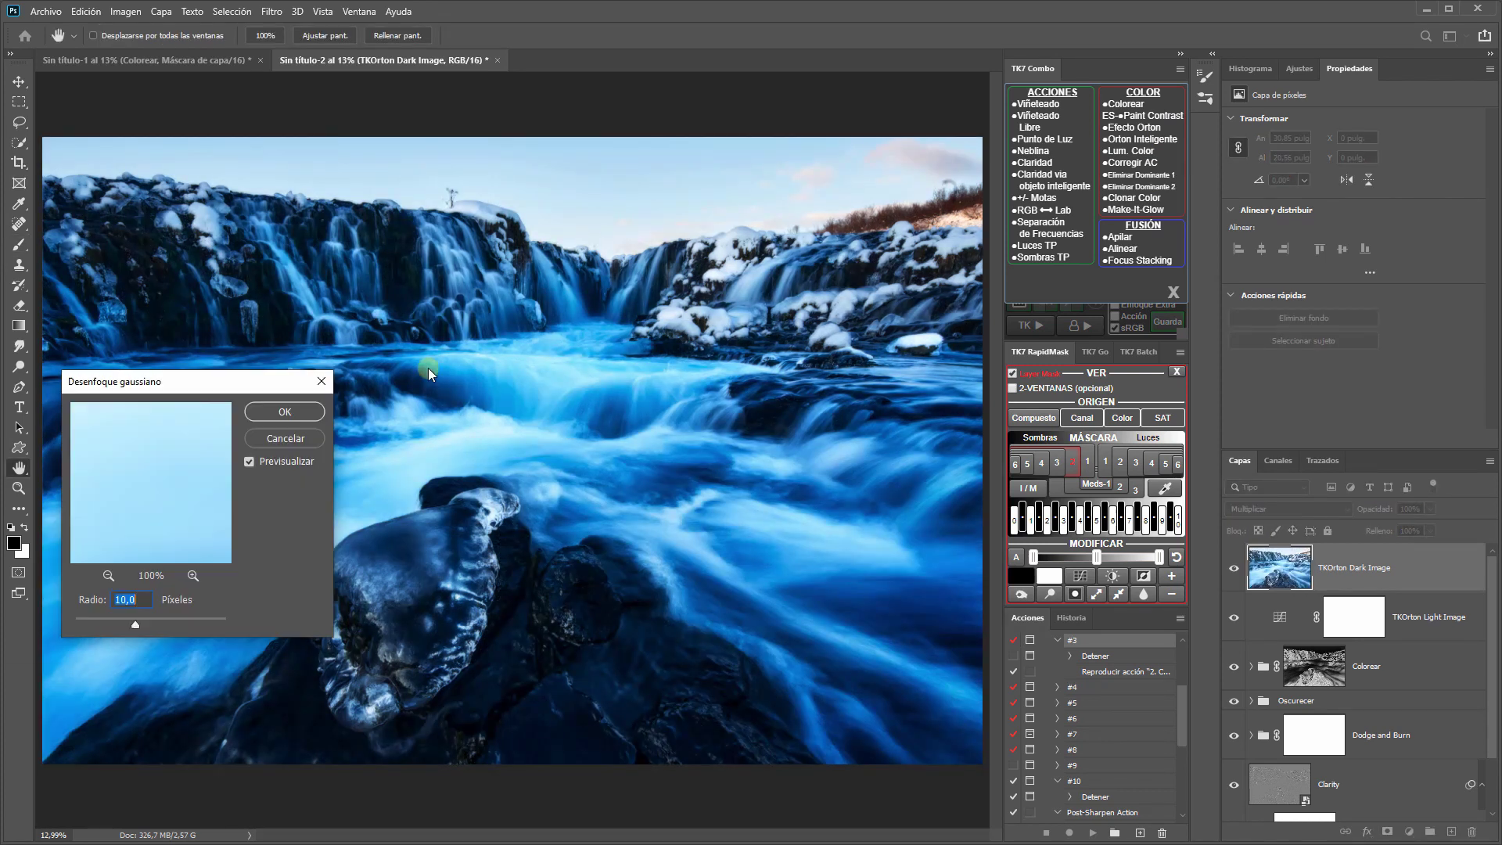
left_click_drag(164, 371, 754, 352)
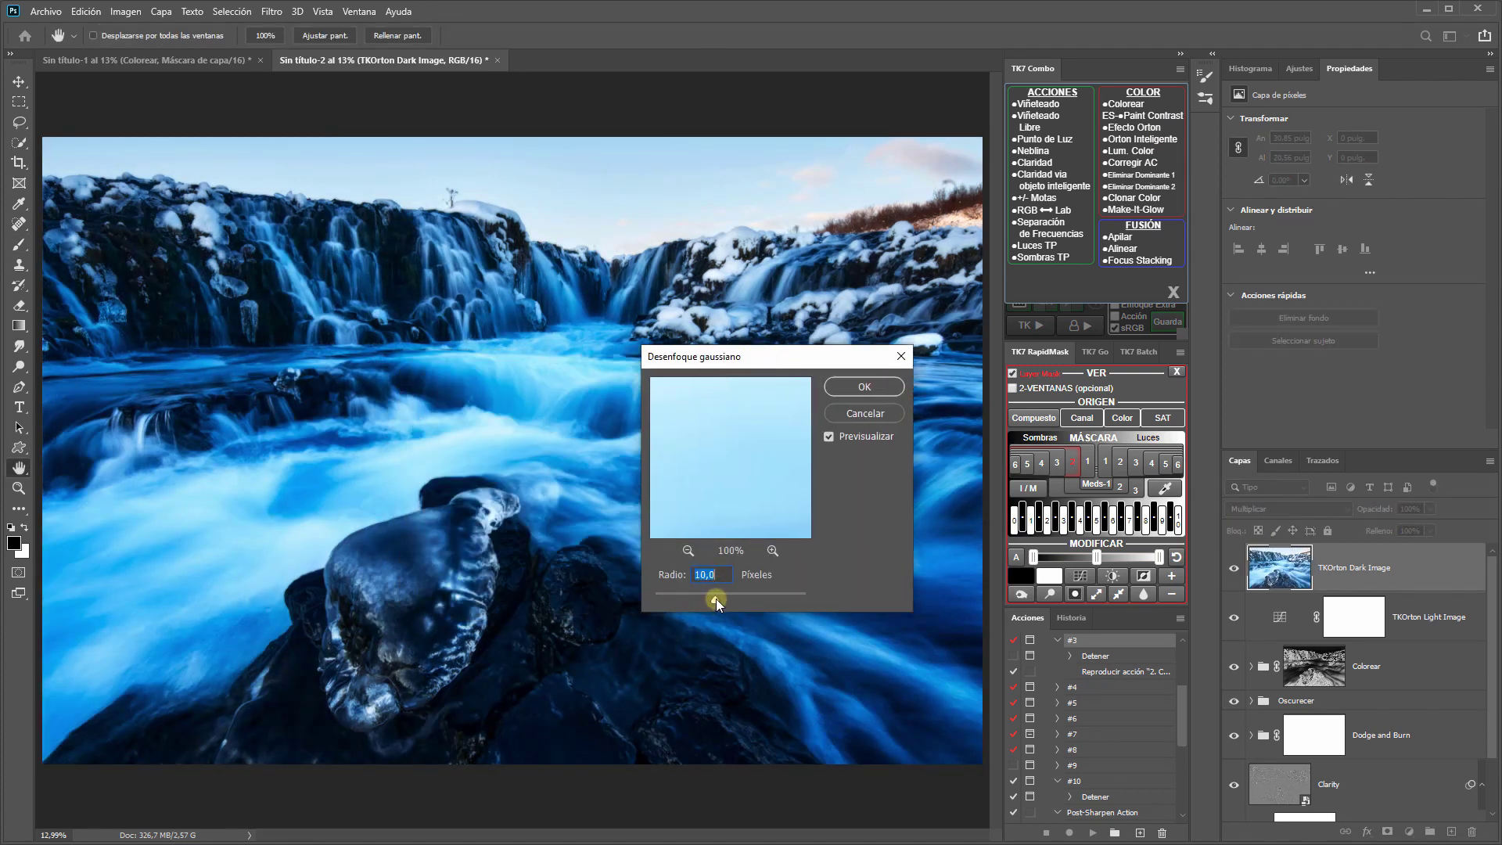
left_click_drag(732, 599, 730, 598)
type("35")
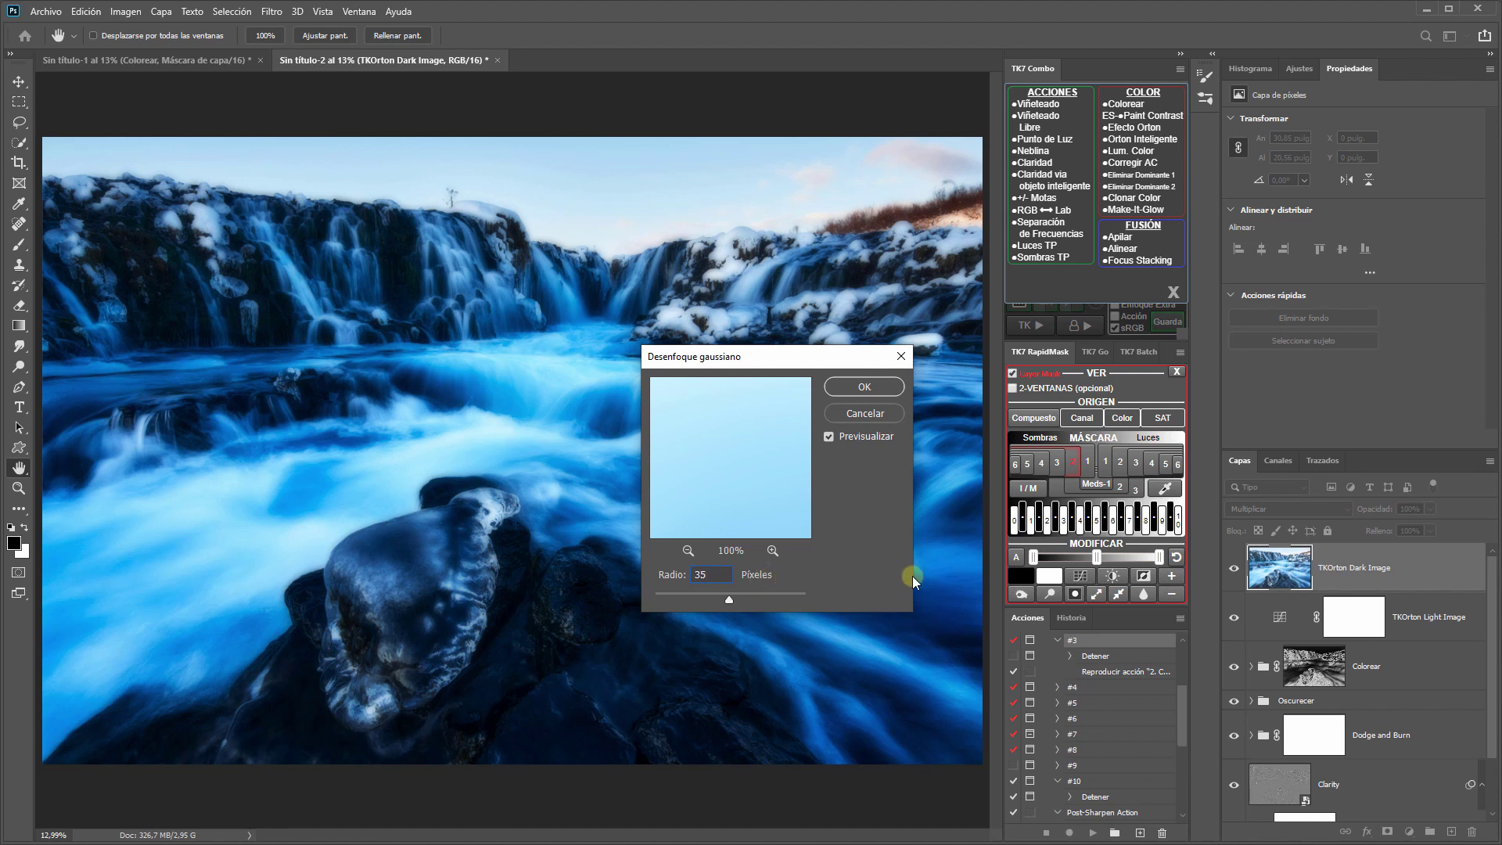
left_click(864, 387)
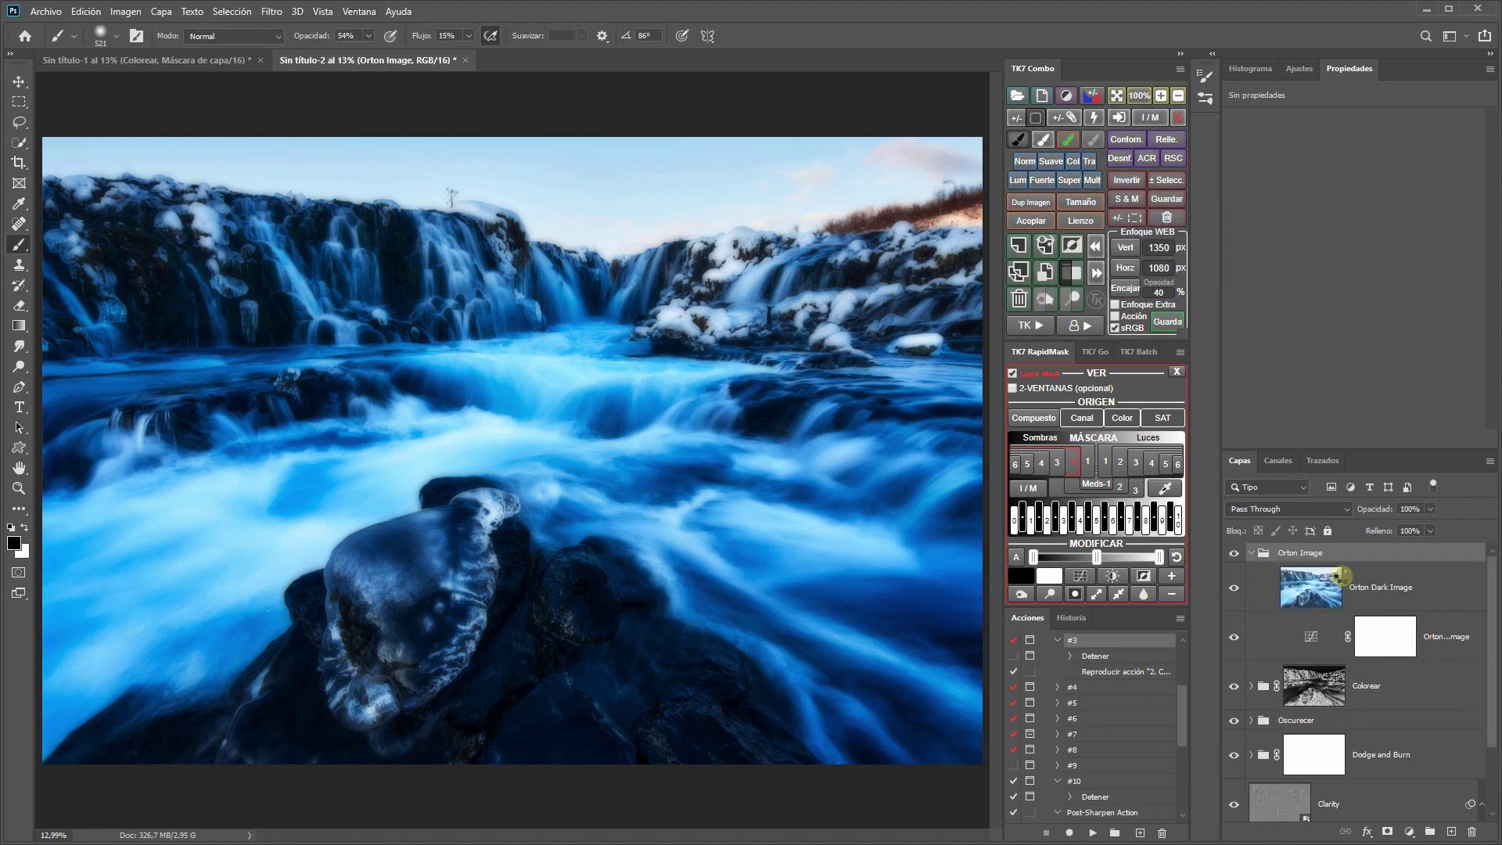
Step: Compare the Orton glow on and off, set Orton Image to 45% opacity, and collapse it
left_click(1234, 554)
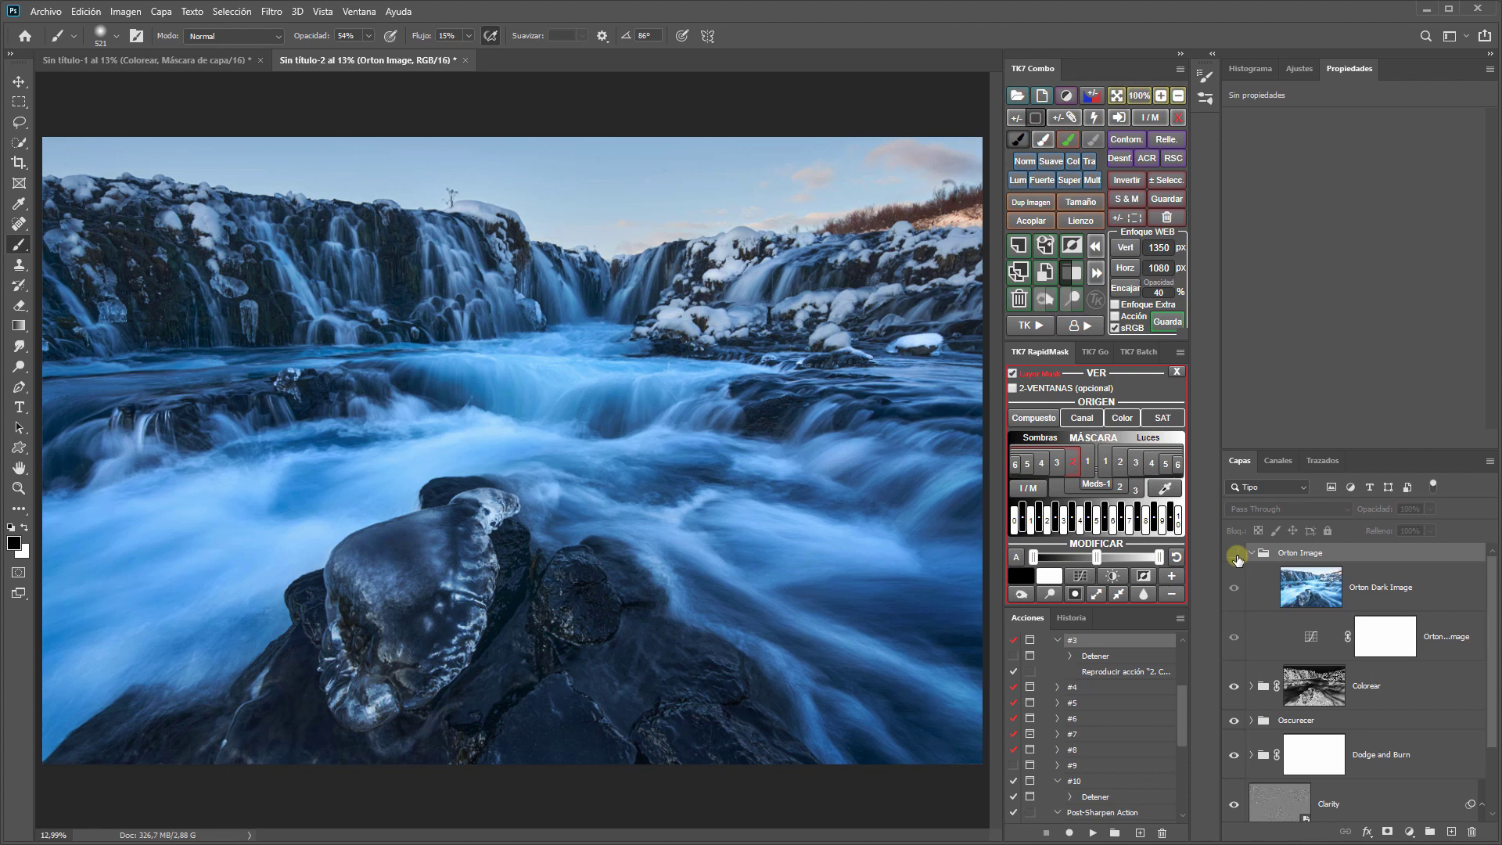
left_click(1235, 555)
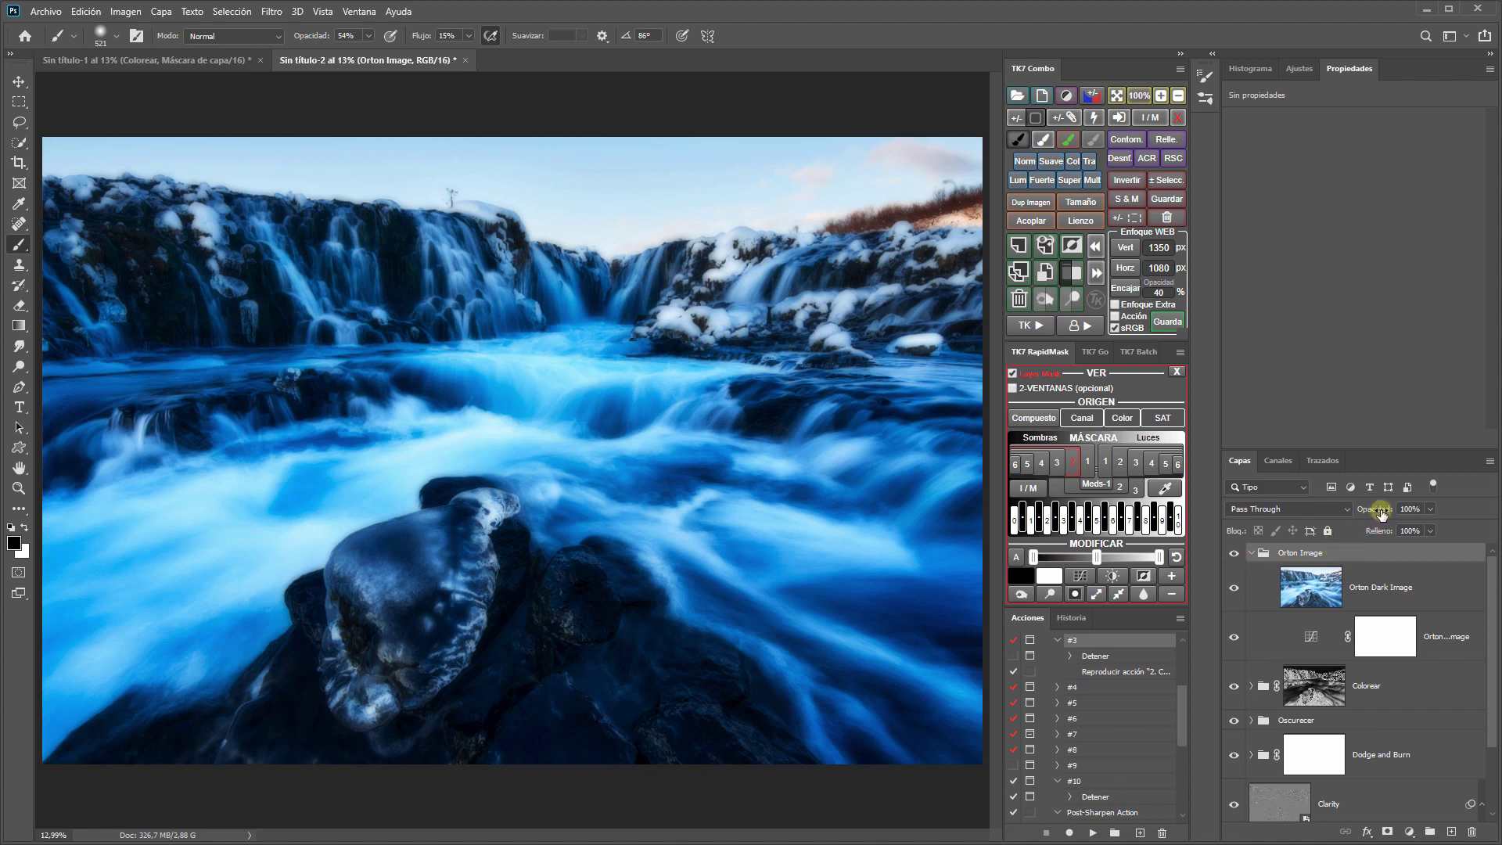
left_click_drag(1379, 513, 1368, 513)
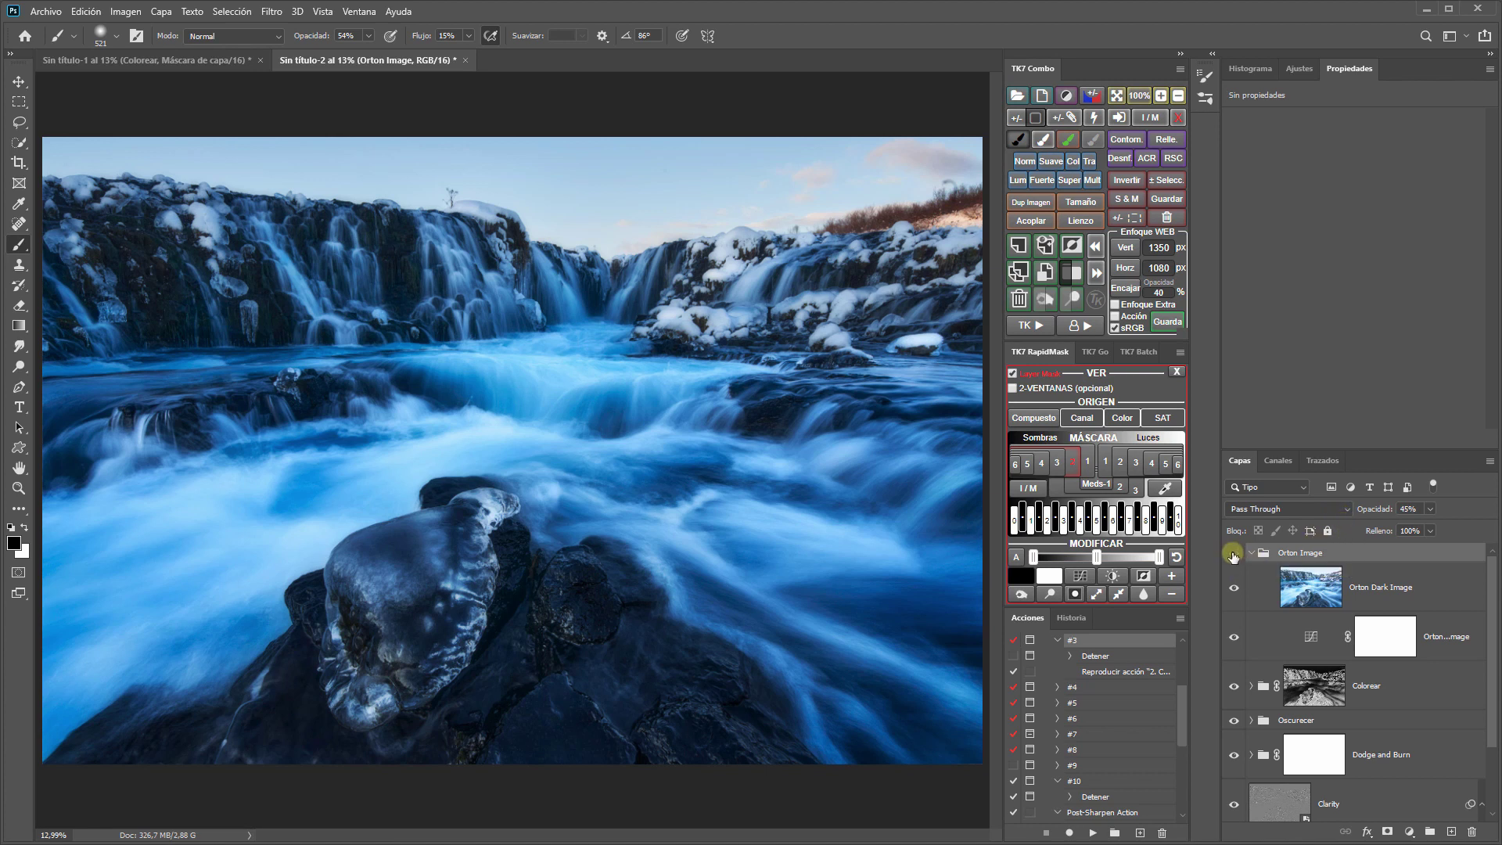
left_click(1233, 554)
left_click(1233, 555)
left_click(1254, 553)
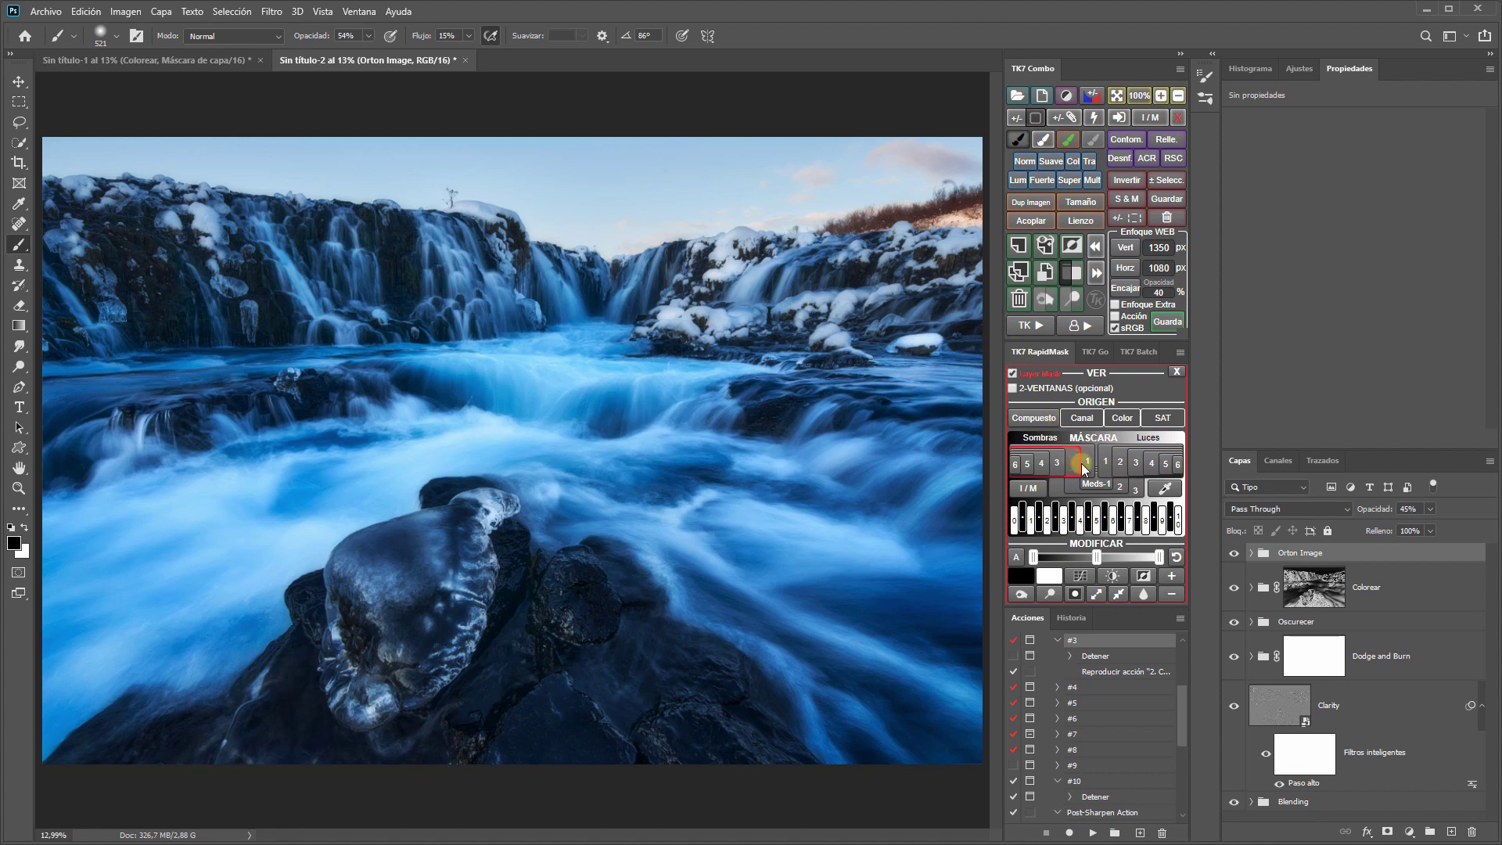
Step: Add a Sombras 1 layer mask to Orton Image and tighten its contrast with the Modificar sliders
left_click(1013, 373)
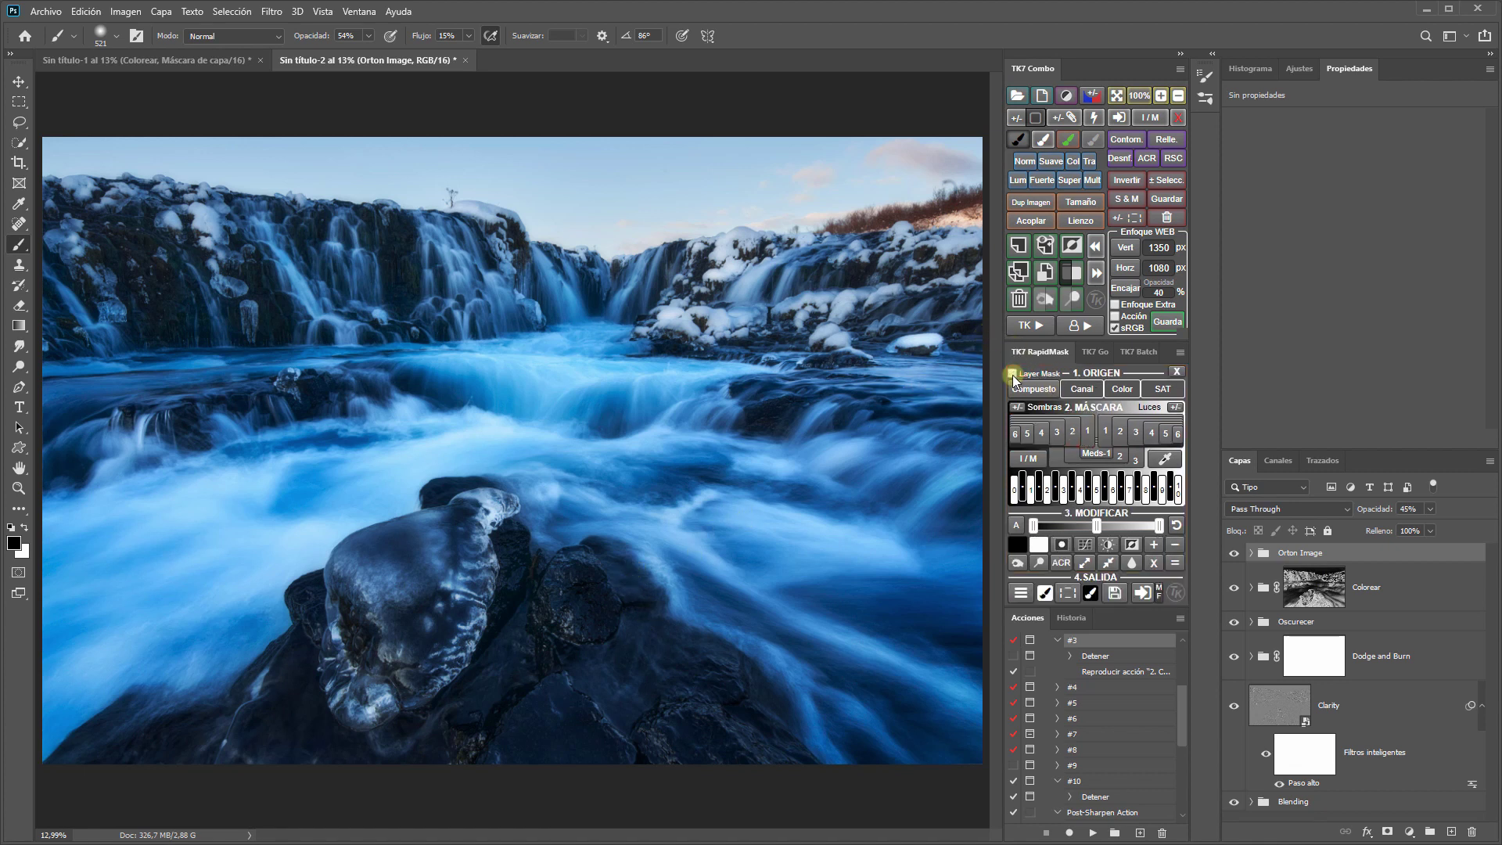
left_click(1086, 433)
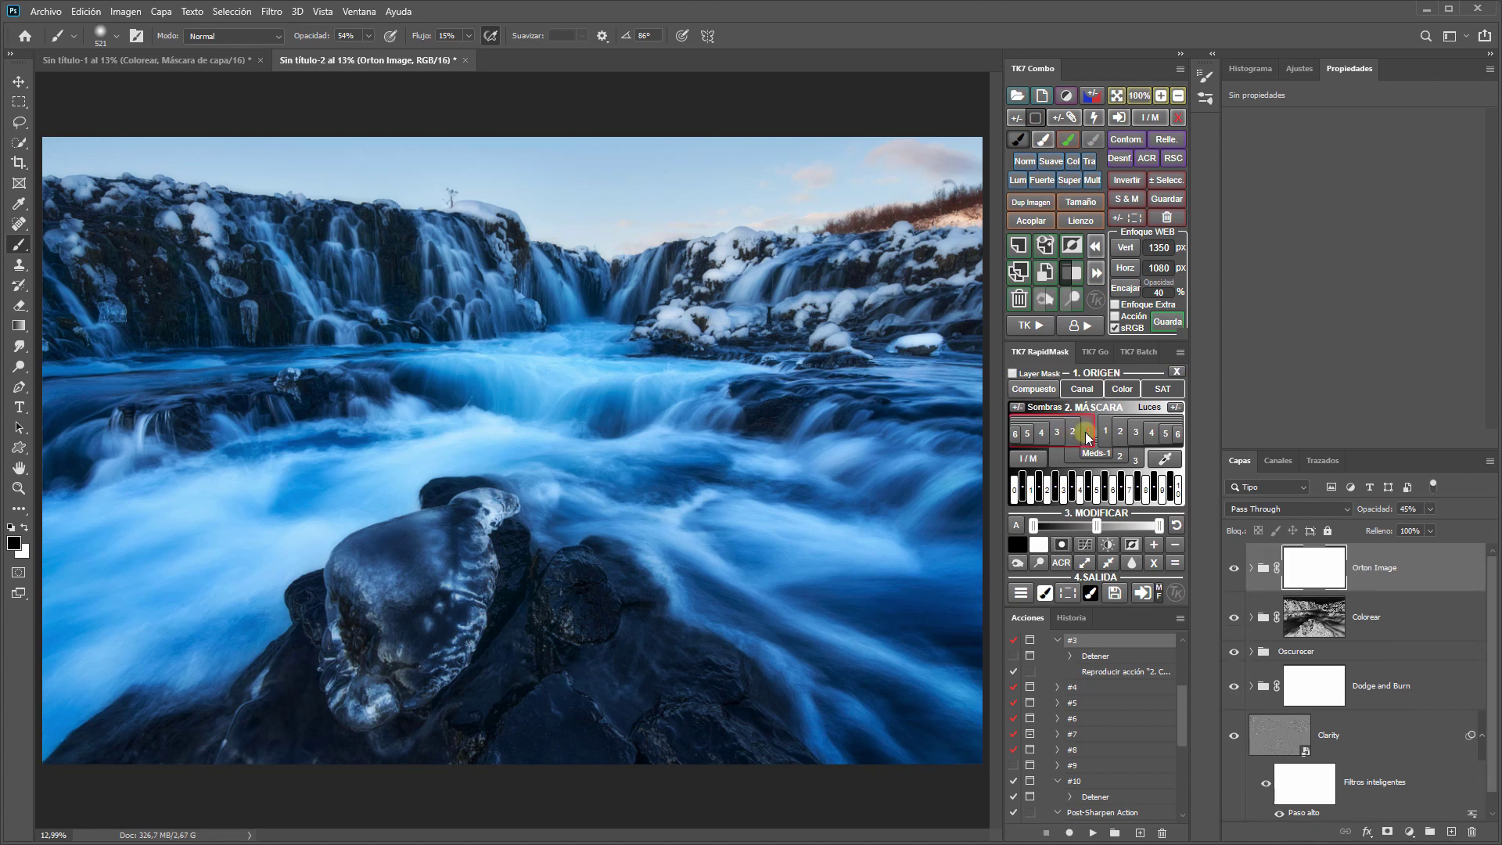
left_click(1086, 435)
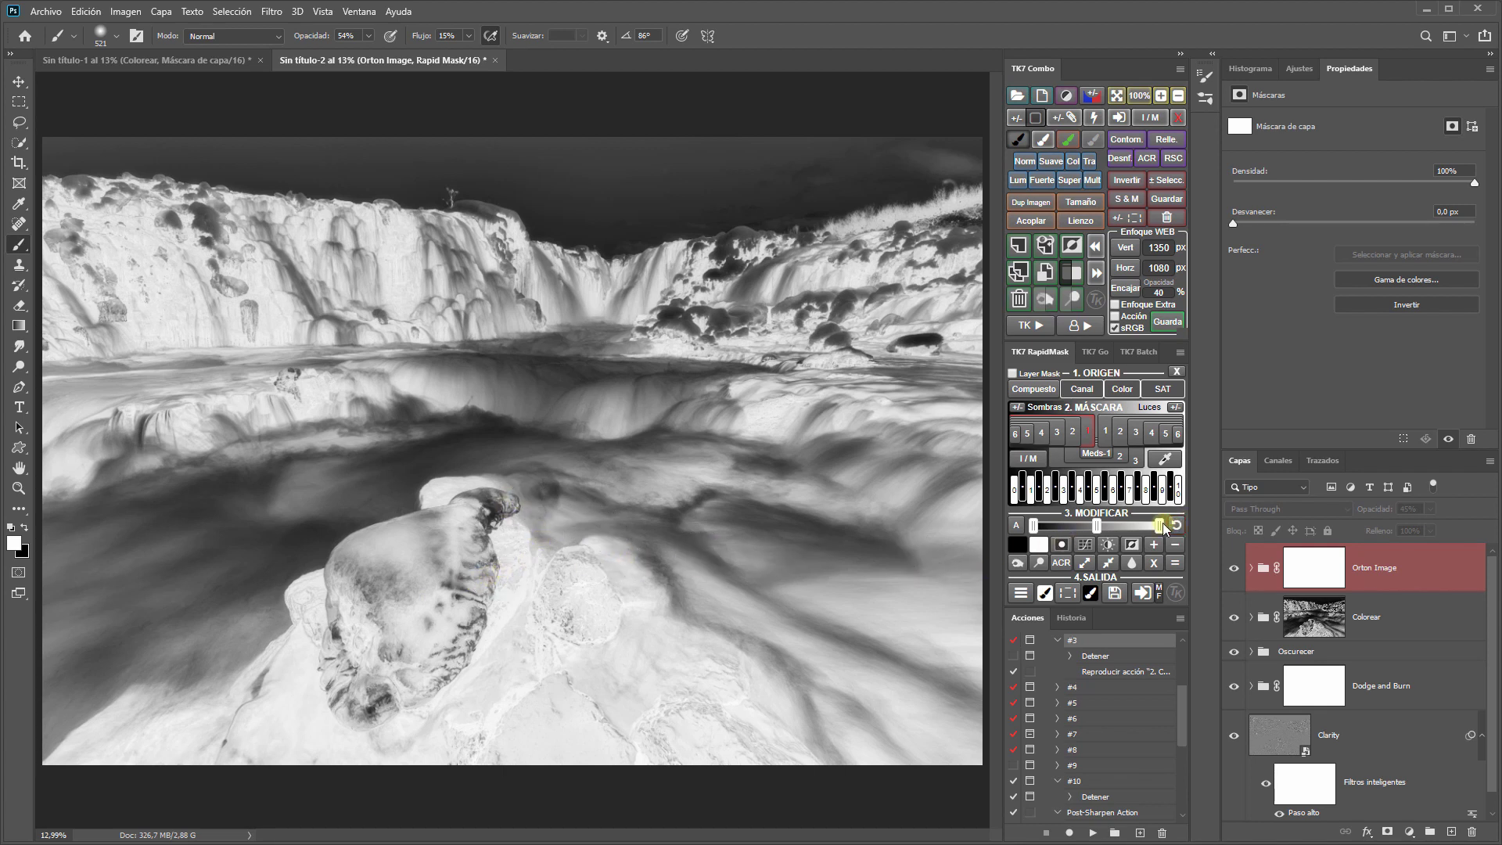
left_click_drag(1159, 526, 1138, 527)
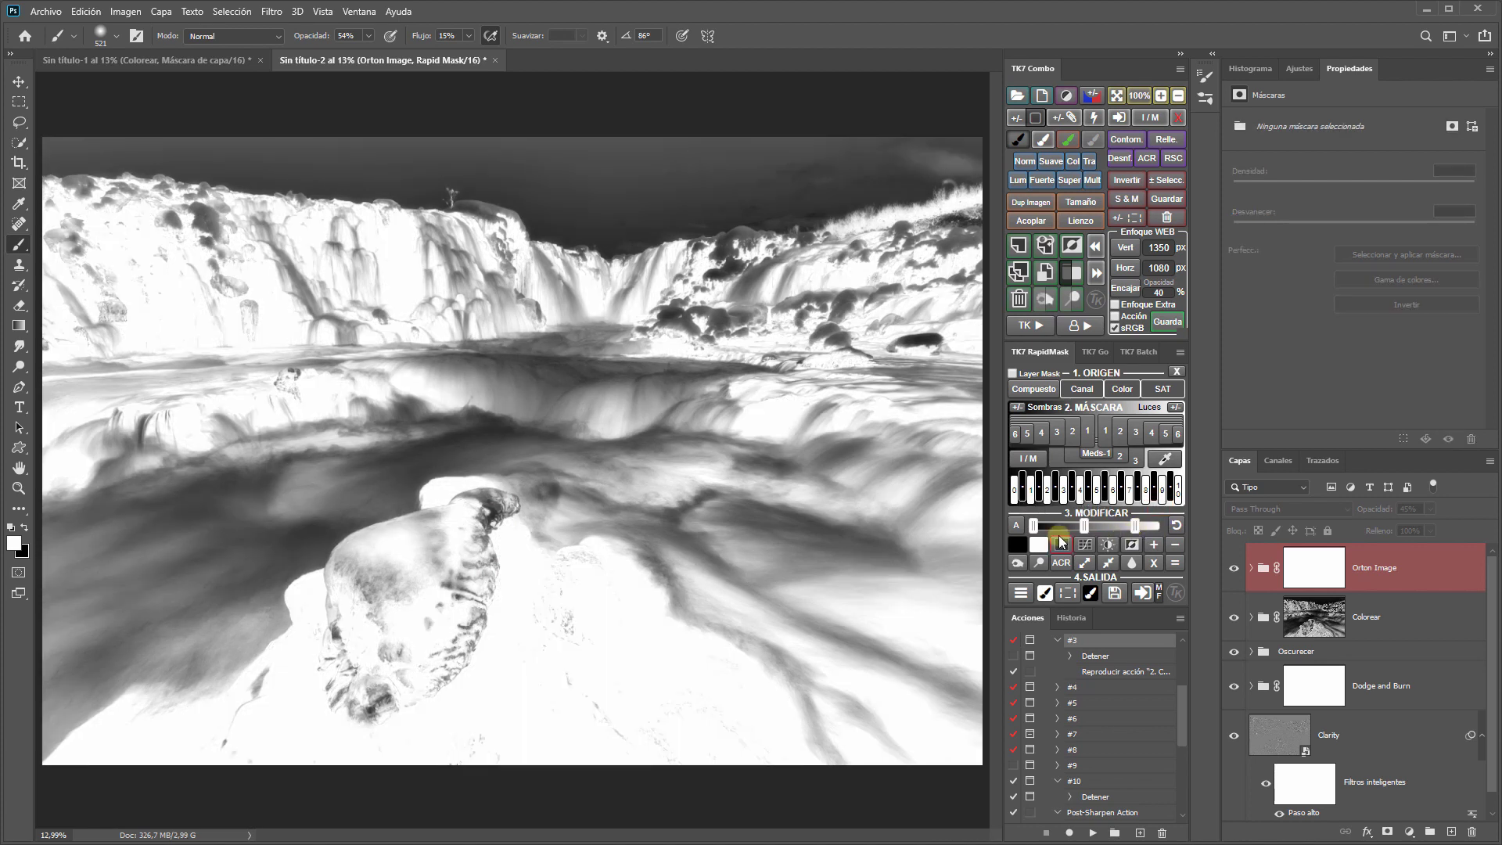
left_click_drag(1033, 526, 1049, 529)
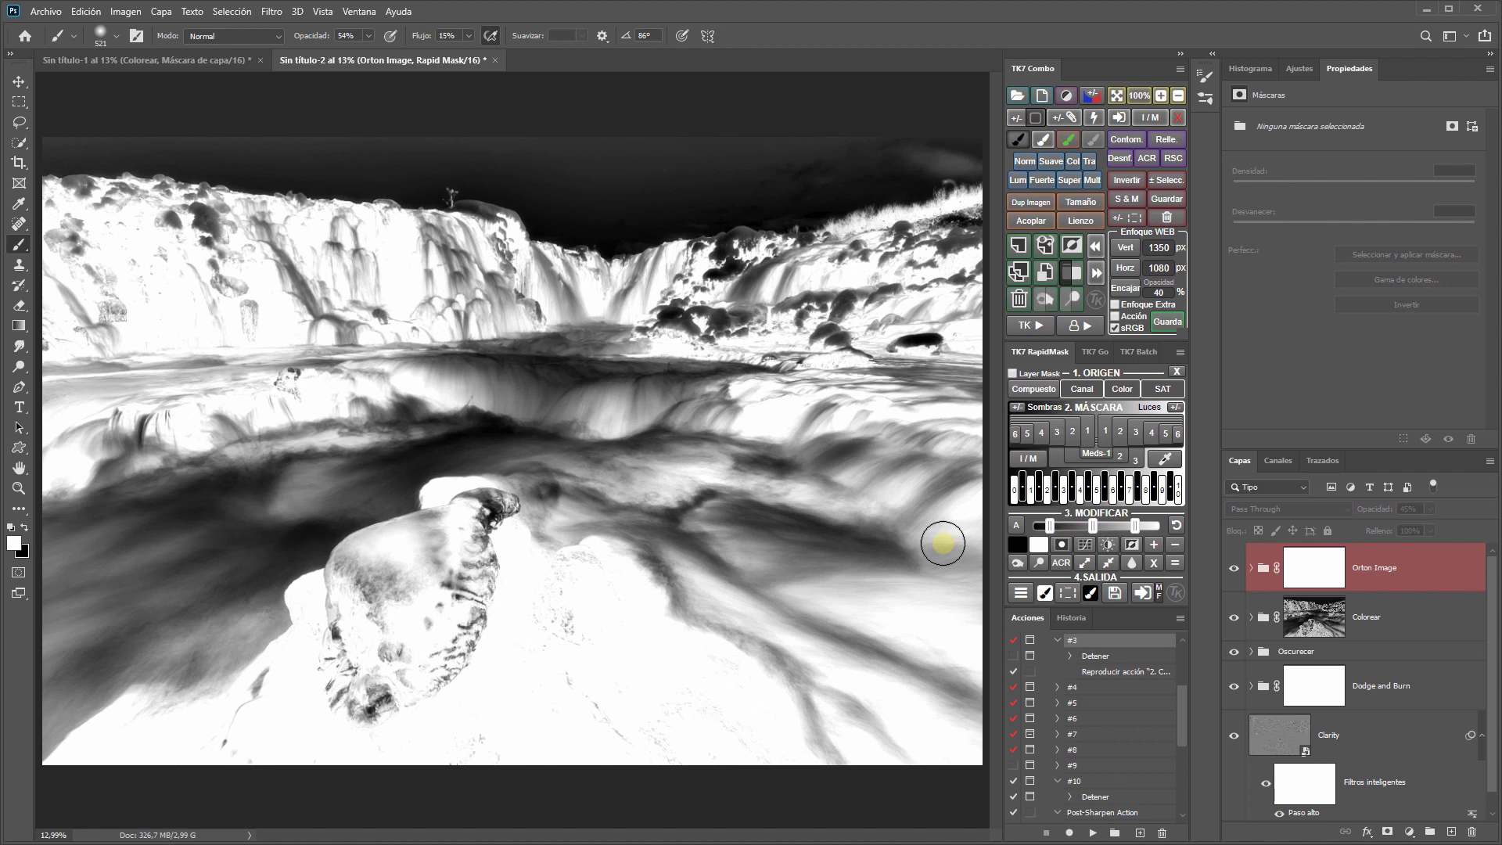
Step: Lasso the foreground ice rock, black out everything else with a 200 px feather, and re-tighten contrast
key("l")
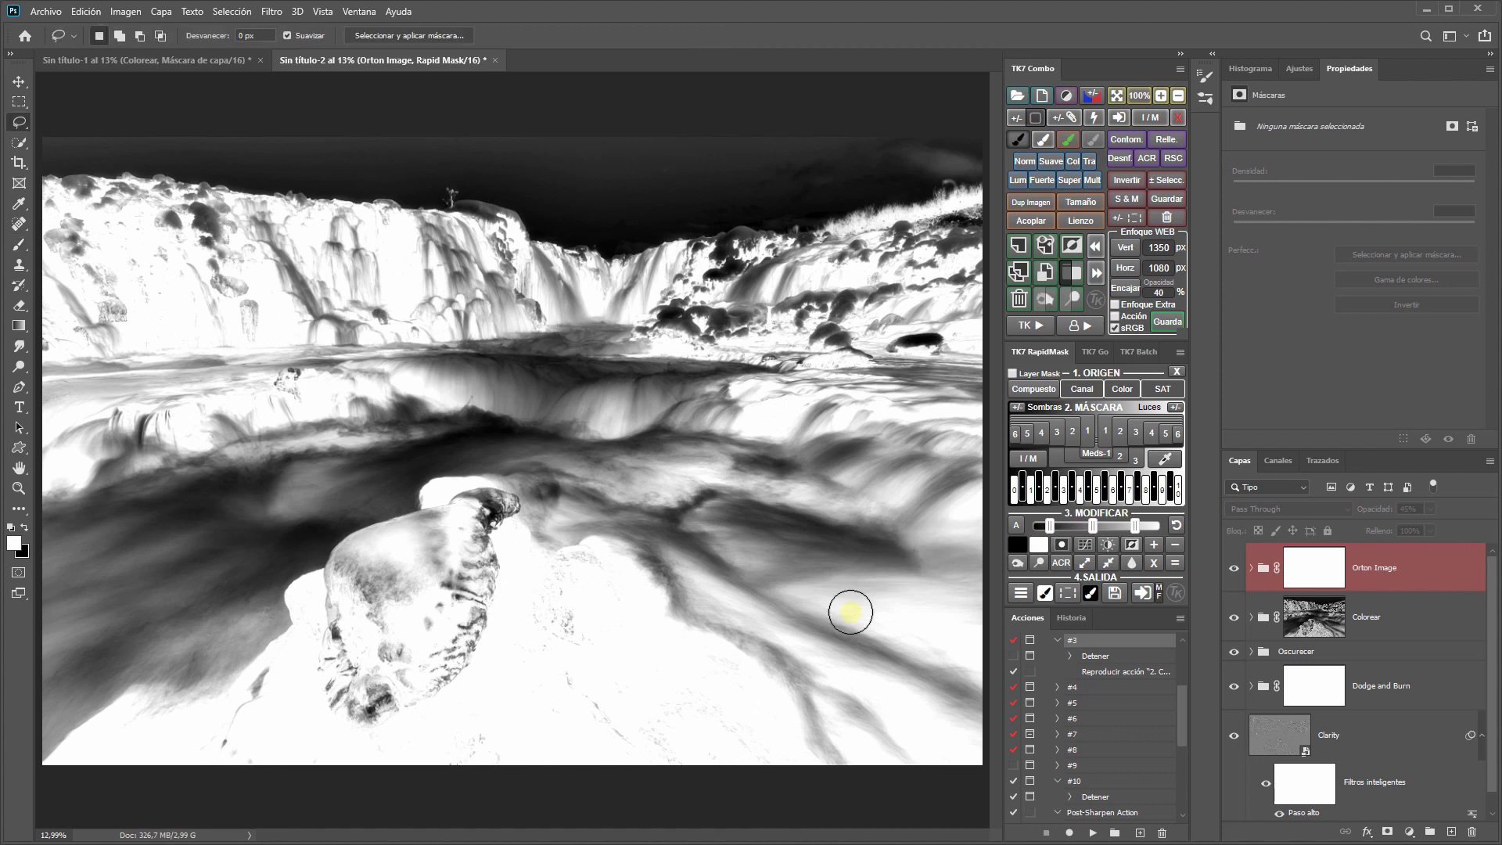
mouse_move(880, 765)
left_mouse_down()
mouse_move(379, 510)
mouse_move(789, 827)
mouse_move(899, 829)
left_mouse_up()
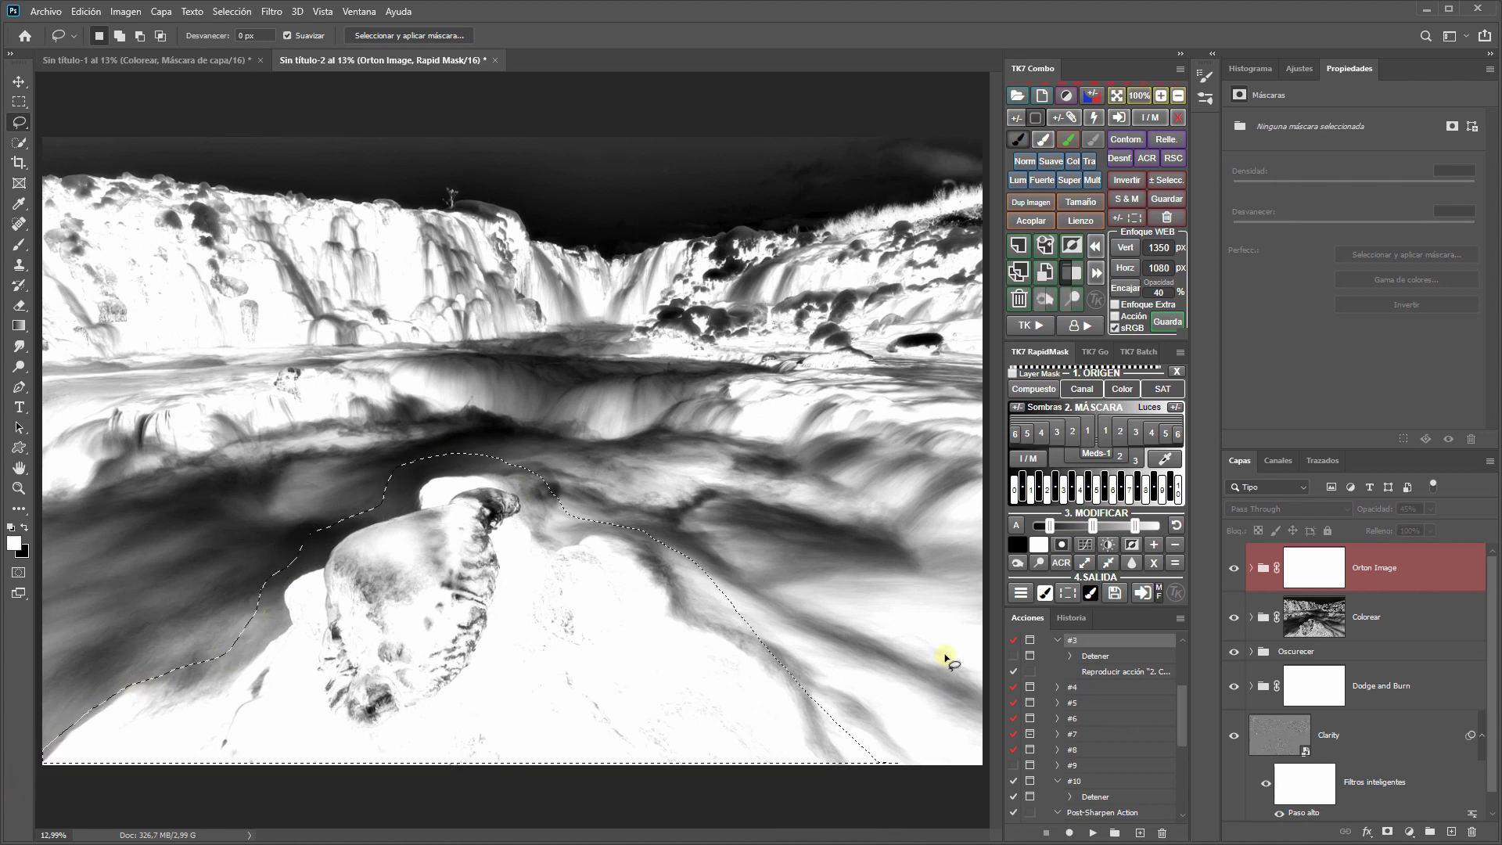
left_click(1066, 549)
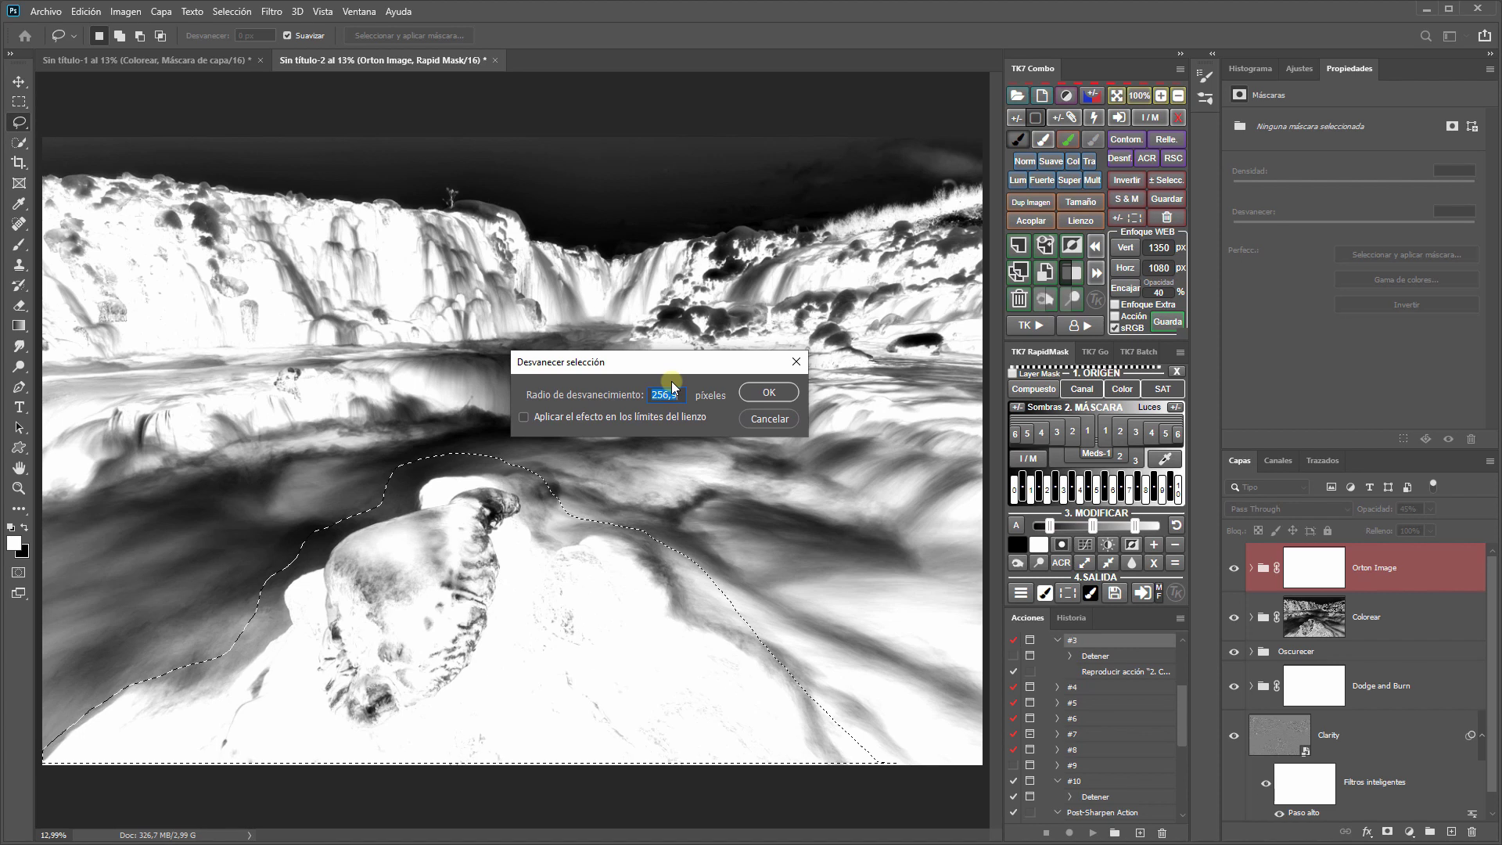
type("200")
left_click(748, 392)
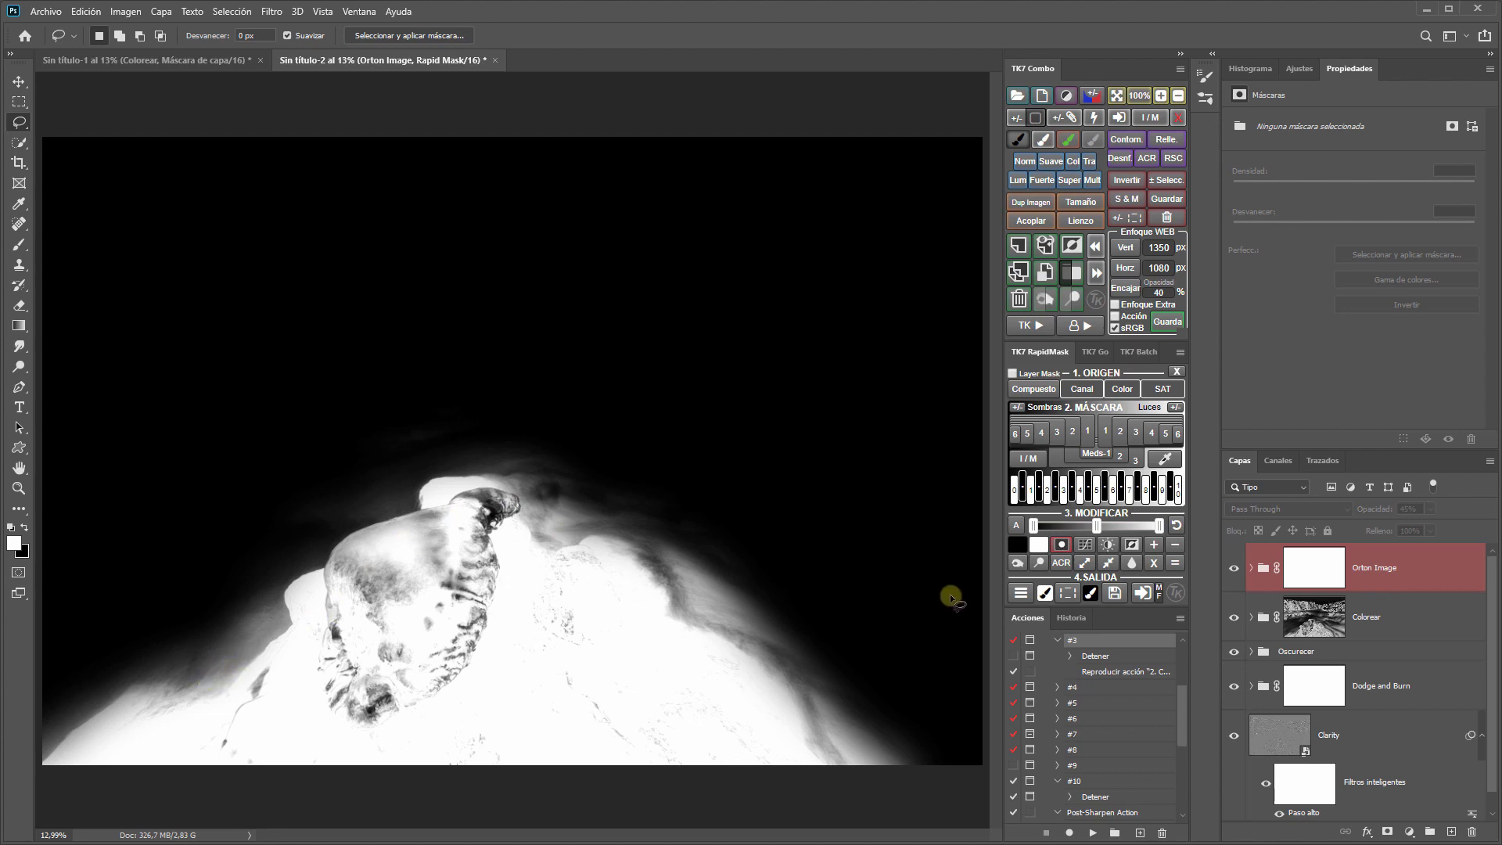
left_click_drag(1162, 529, 1139, 528)
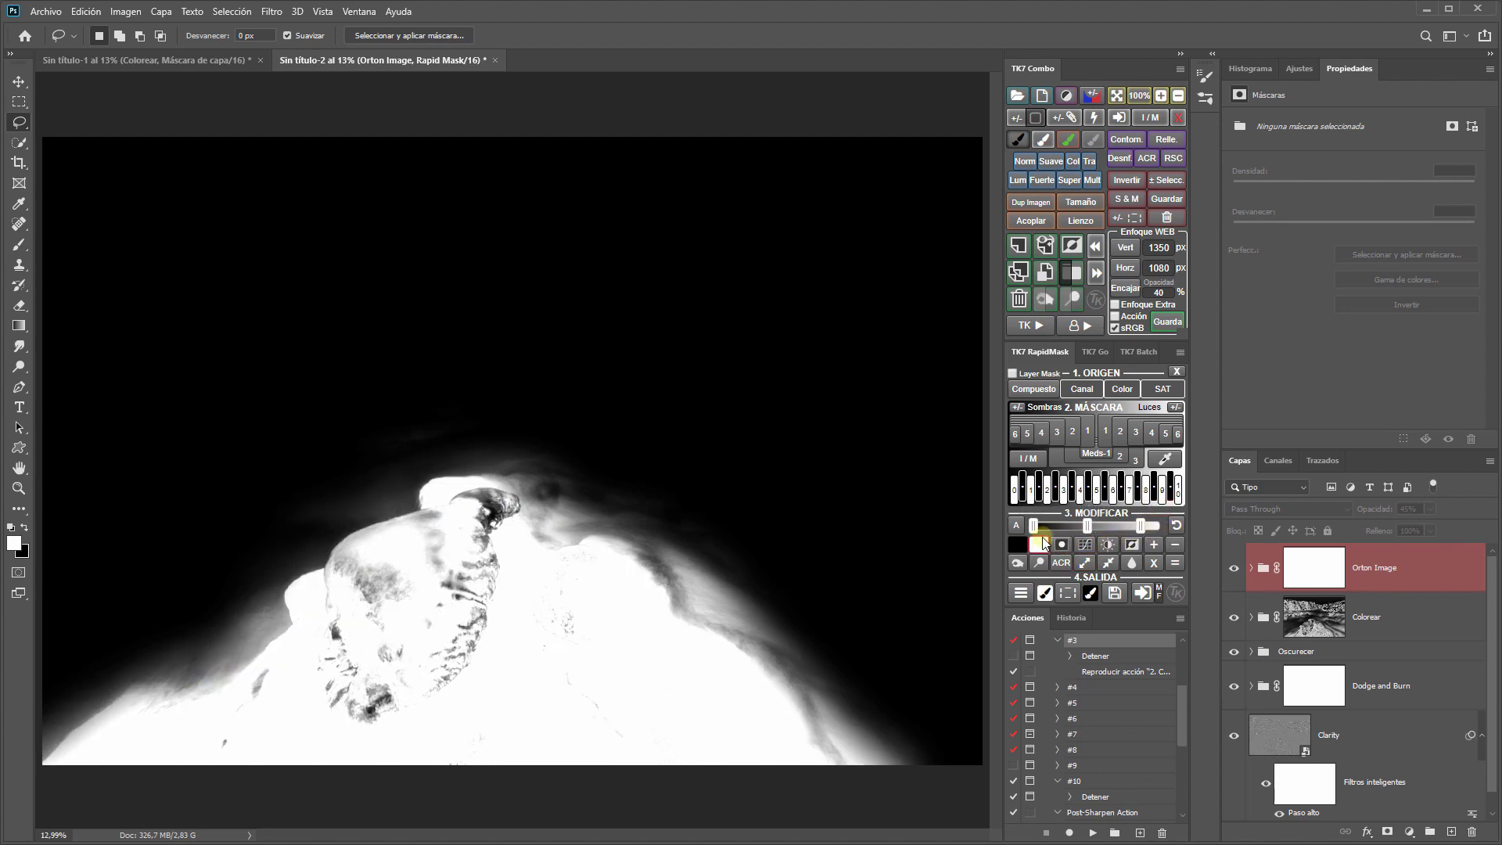
left_click_drag(1035, 529, 1052, 531)
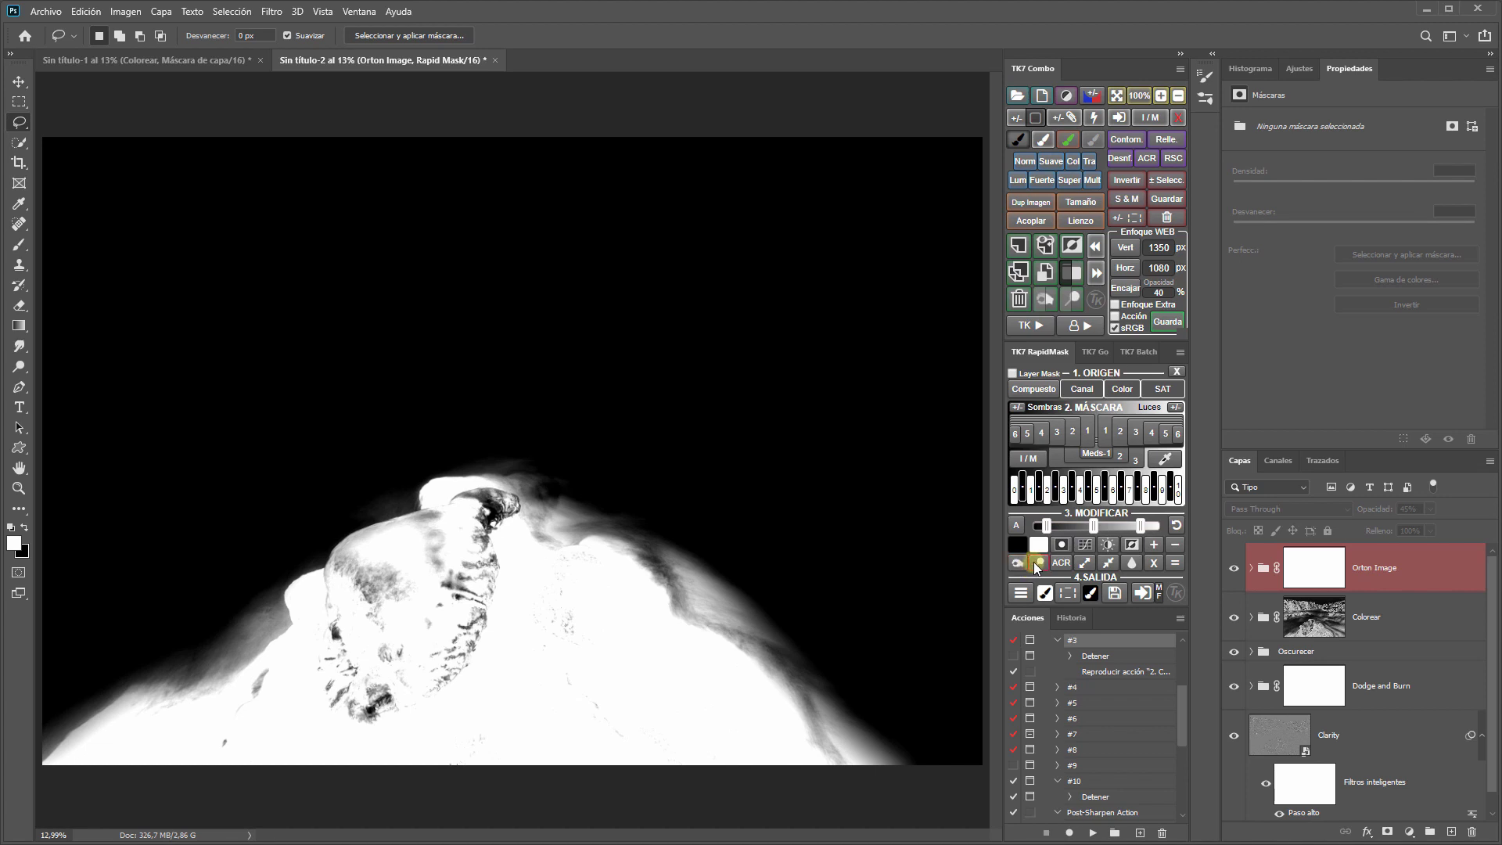
Step: Dodge grey streaks on the mask, then paint white at 100% flow over the rock's dark specks
left_click(1037, 563)
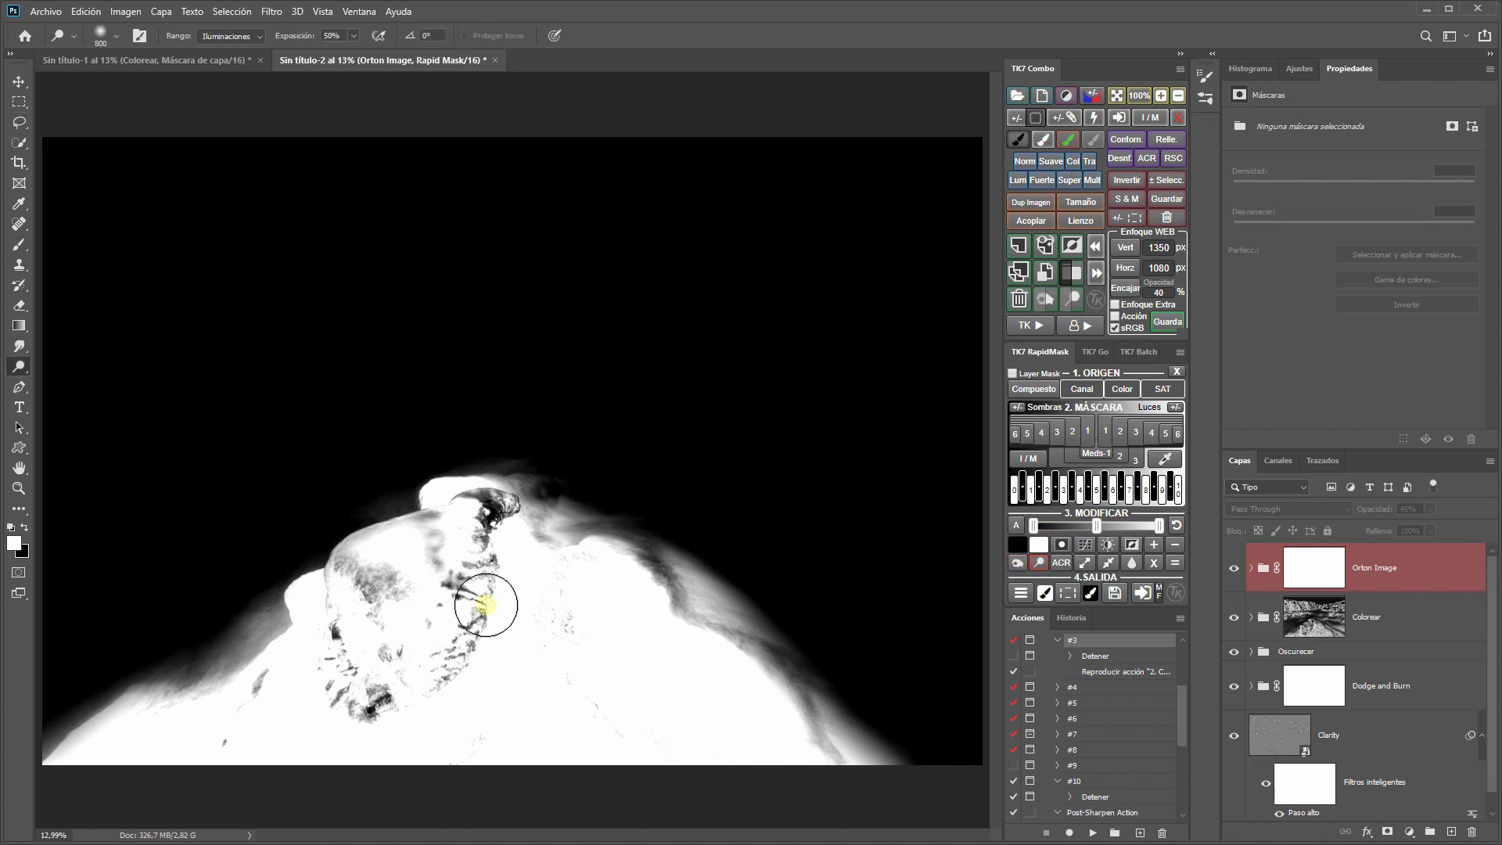
left_click_drag(305, 667, 211, 711)
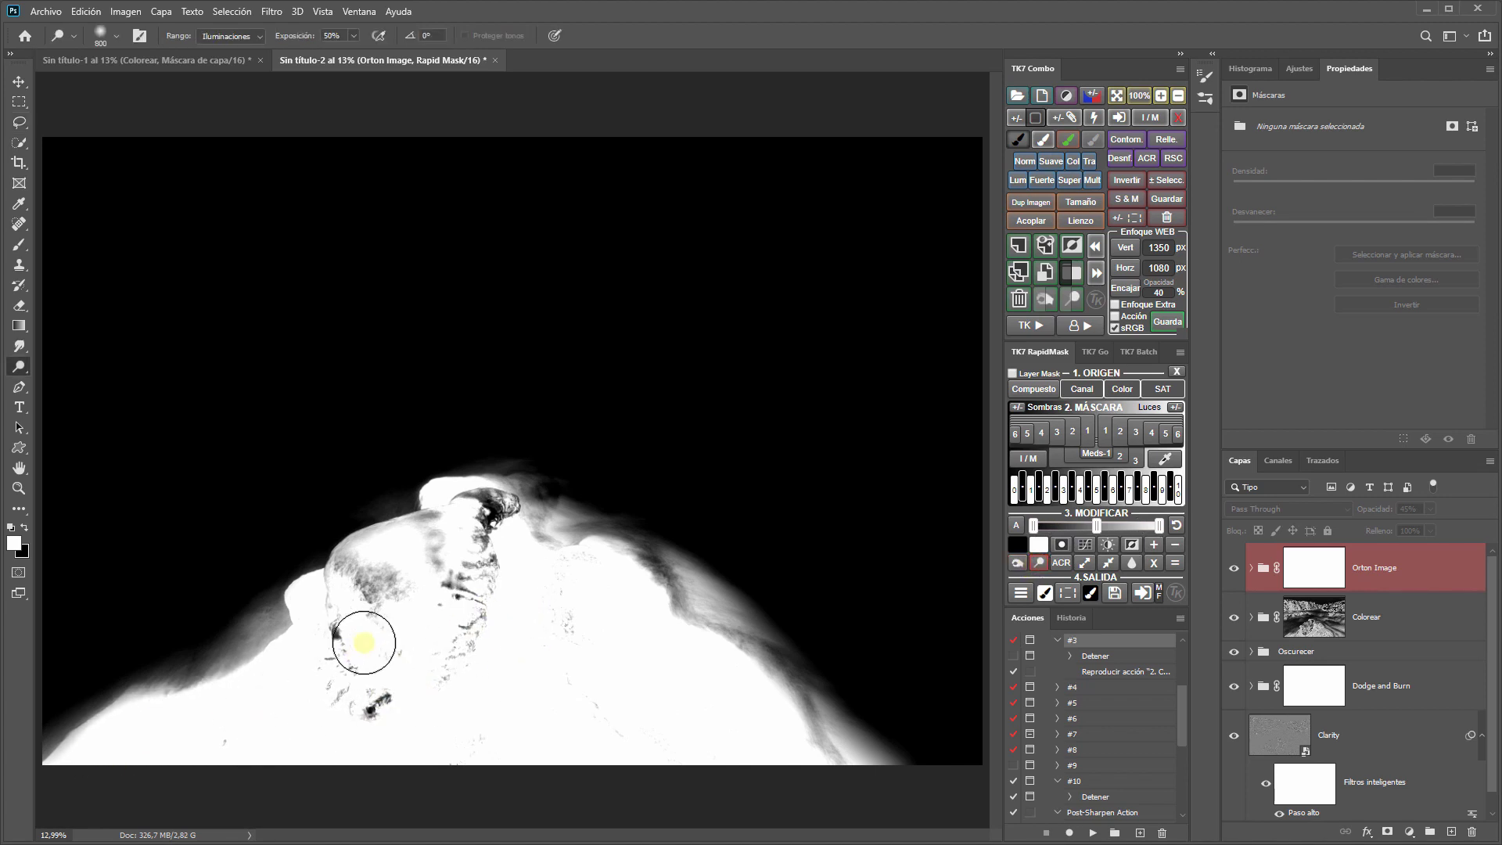
mouse_move(362, 637)
left_mouse_down()
mouse_move(446, 570)
mouse_move(389, 594)
mouse_move(377, 636)
mouse_move(570, 613)
mouse_move(664, 623)
mouse_move(735, 707)
mouse_move(677, 762)
mouse_move(486, 637)
mouse_move(480, 503)
mouse_move(477, 554)
mouse_move(444, 625)
left_mouse_up()
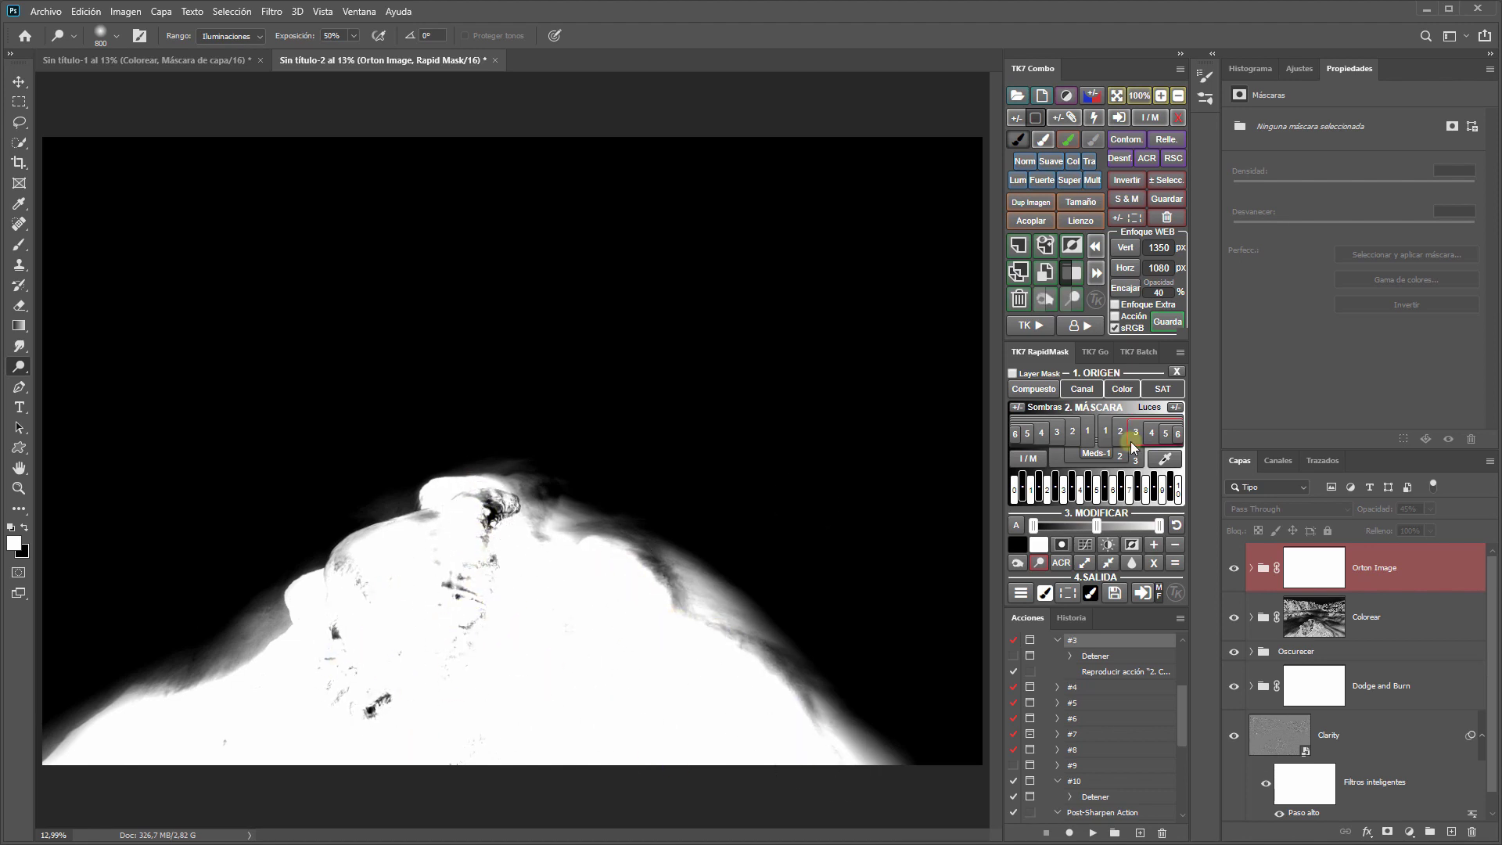
mouse_move(396, 704)
left_mouse_down()
mouse_move(346, 721)
mouse_move(362, 691)
mouse_move(375, 706)
left_mouse_up()
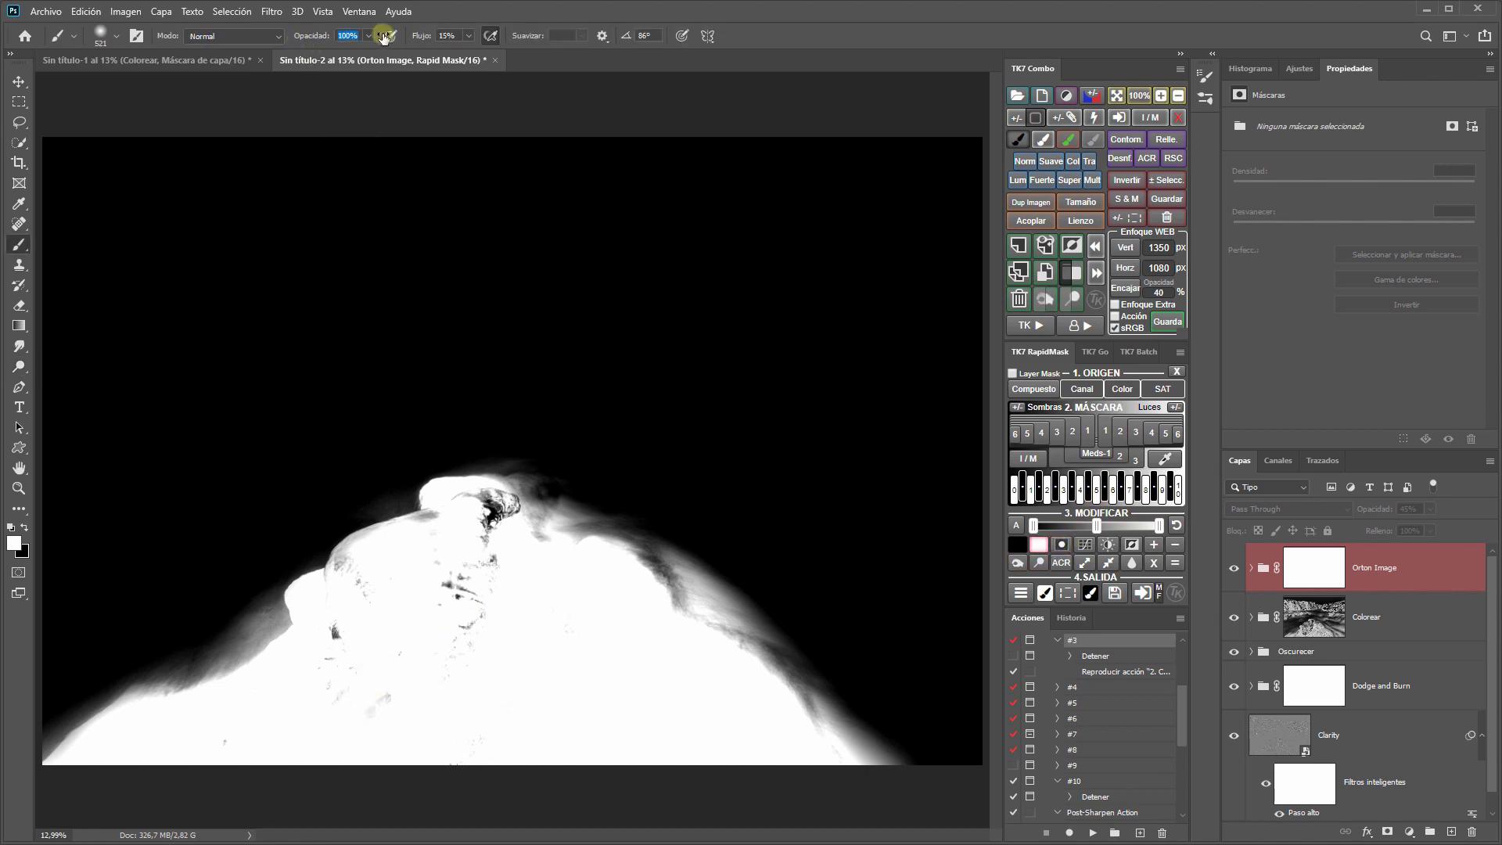
left_click_drag(426, 35, 575, 33)
left_click_drag(470, 587, 493, 509)
mouse_move(406, 558)
left_mouse_down()
mouse_move(312, 714)
mouse_move(483, 694)
mouse_move(244, 740)
left_mouse_up()
mouse_move(517, 611)
left_mouse_down()
mouse_move(537, 577)
mouse_move(496, 516)
mouse_move(446, 523)
left_mouse_up()
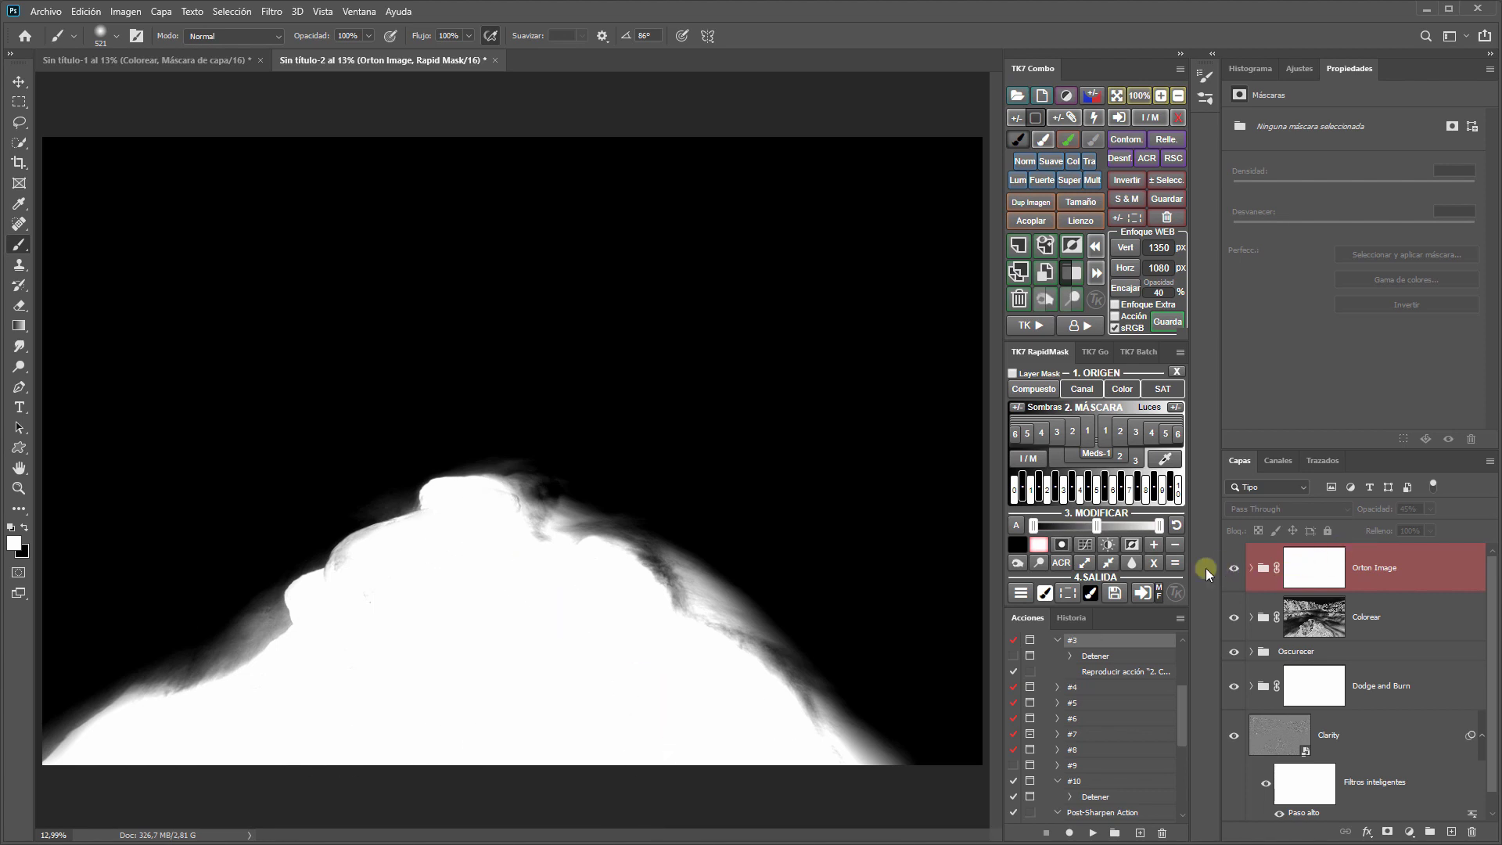
Step: Apply the edited mask to Orton Image, invert it, and compare the glow on and off
left_click(1143, 594)
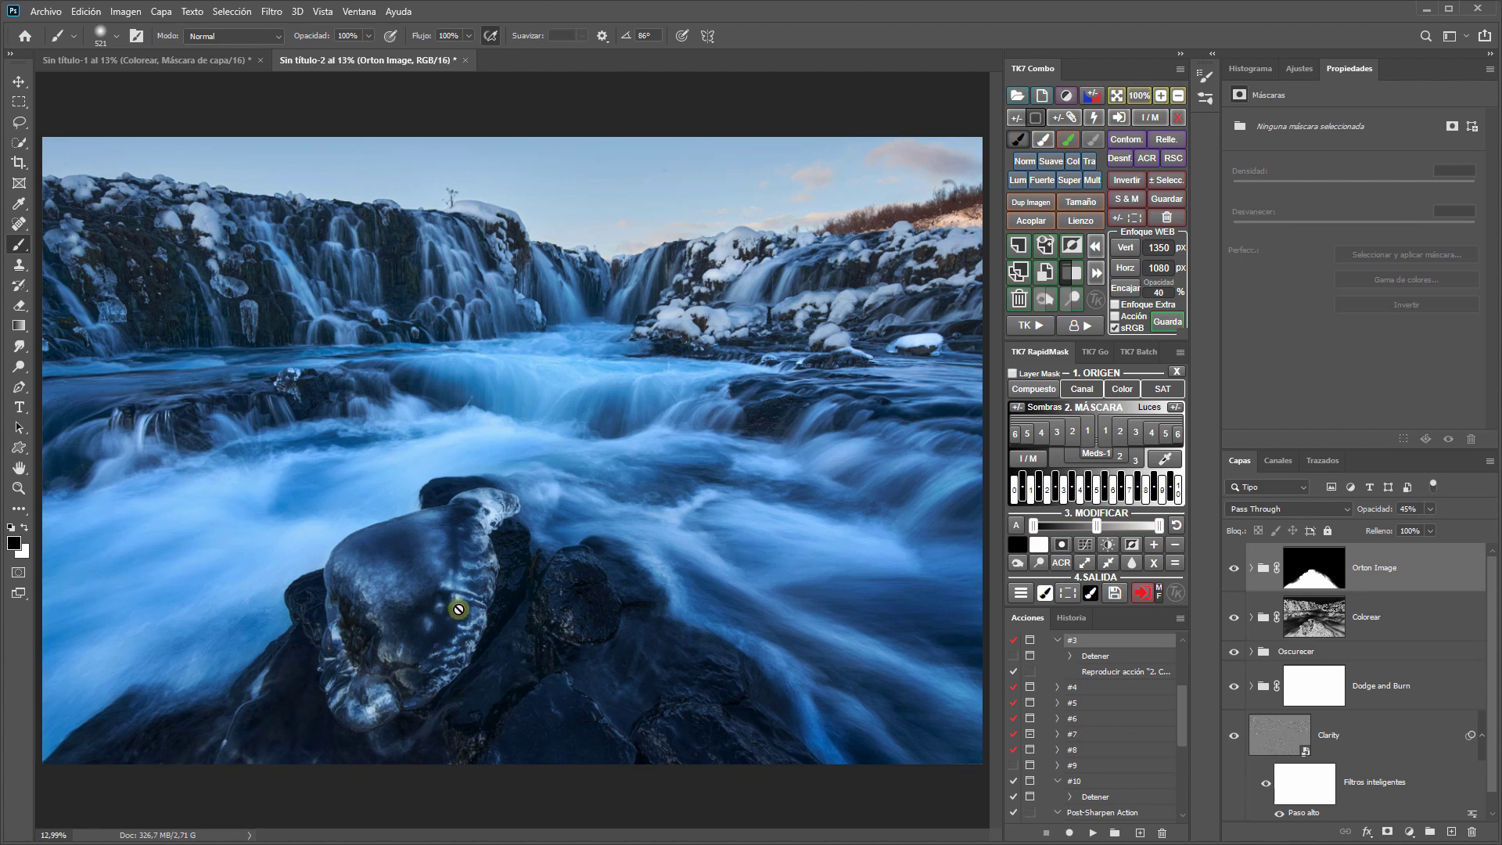
left_click(1072, 245)
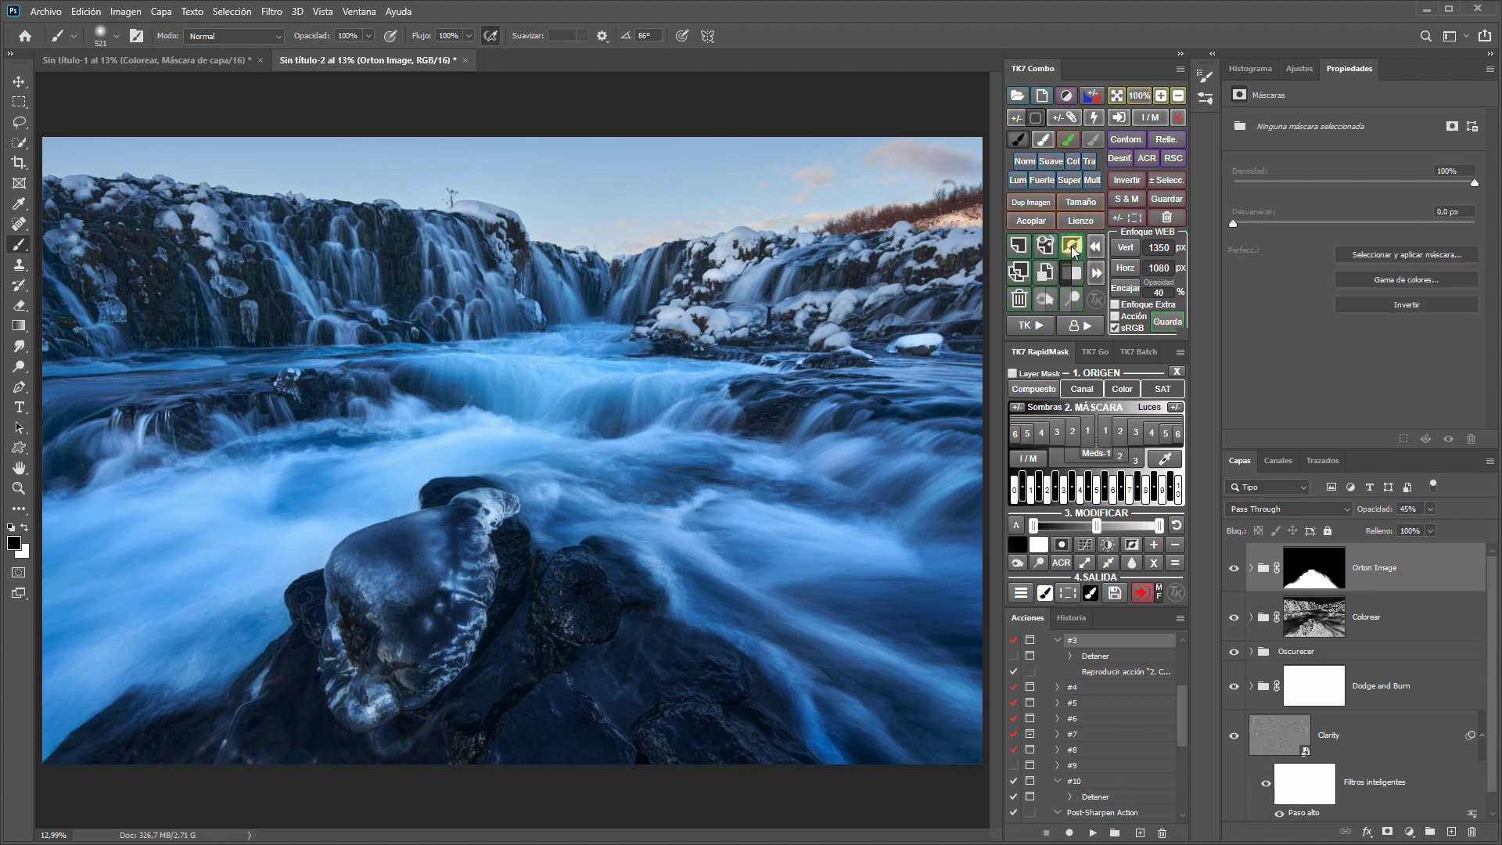
left_click(1233, 567)
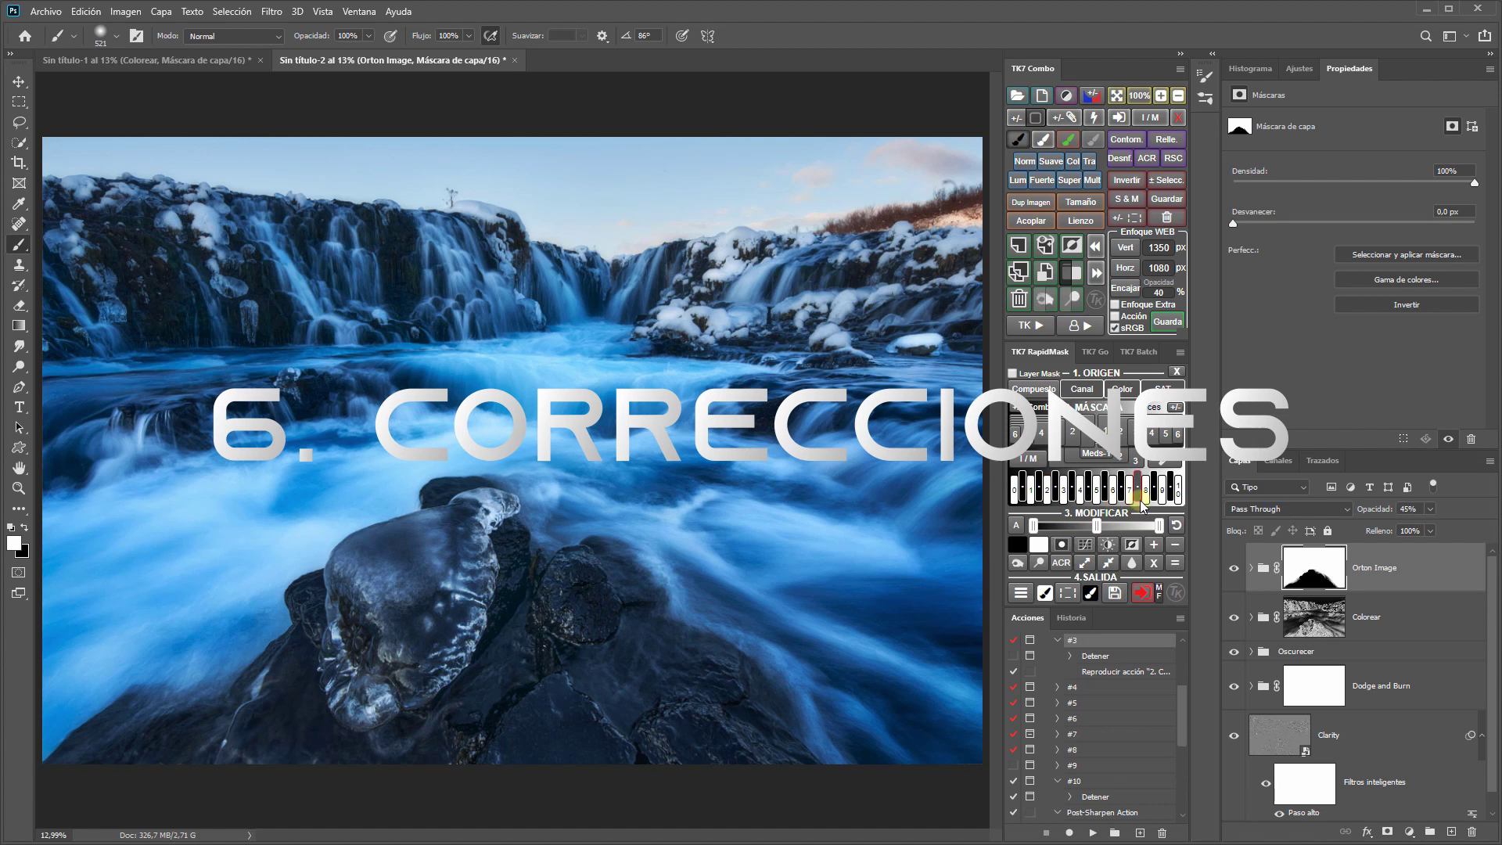
Step: Add a Hue/Saturation layer lowering Azules and Cianes saturation to -25 each
left_click(1070, 100)
left_click(1067, 147)
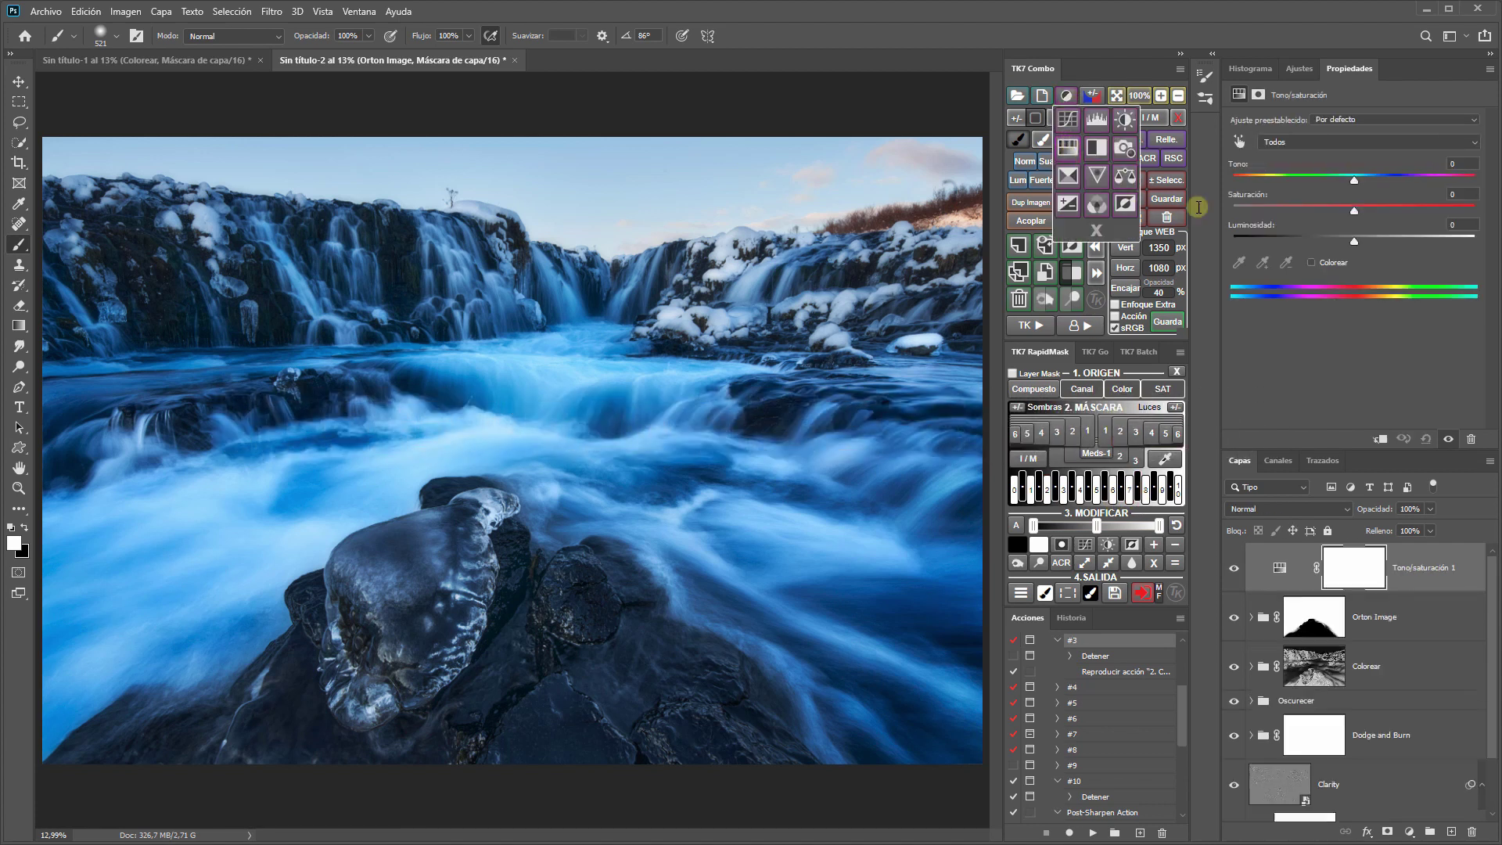
left_click(1242, 142)
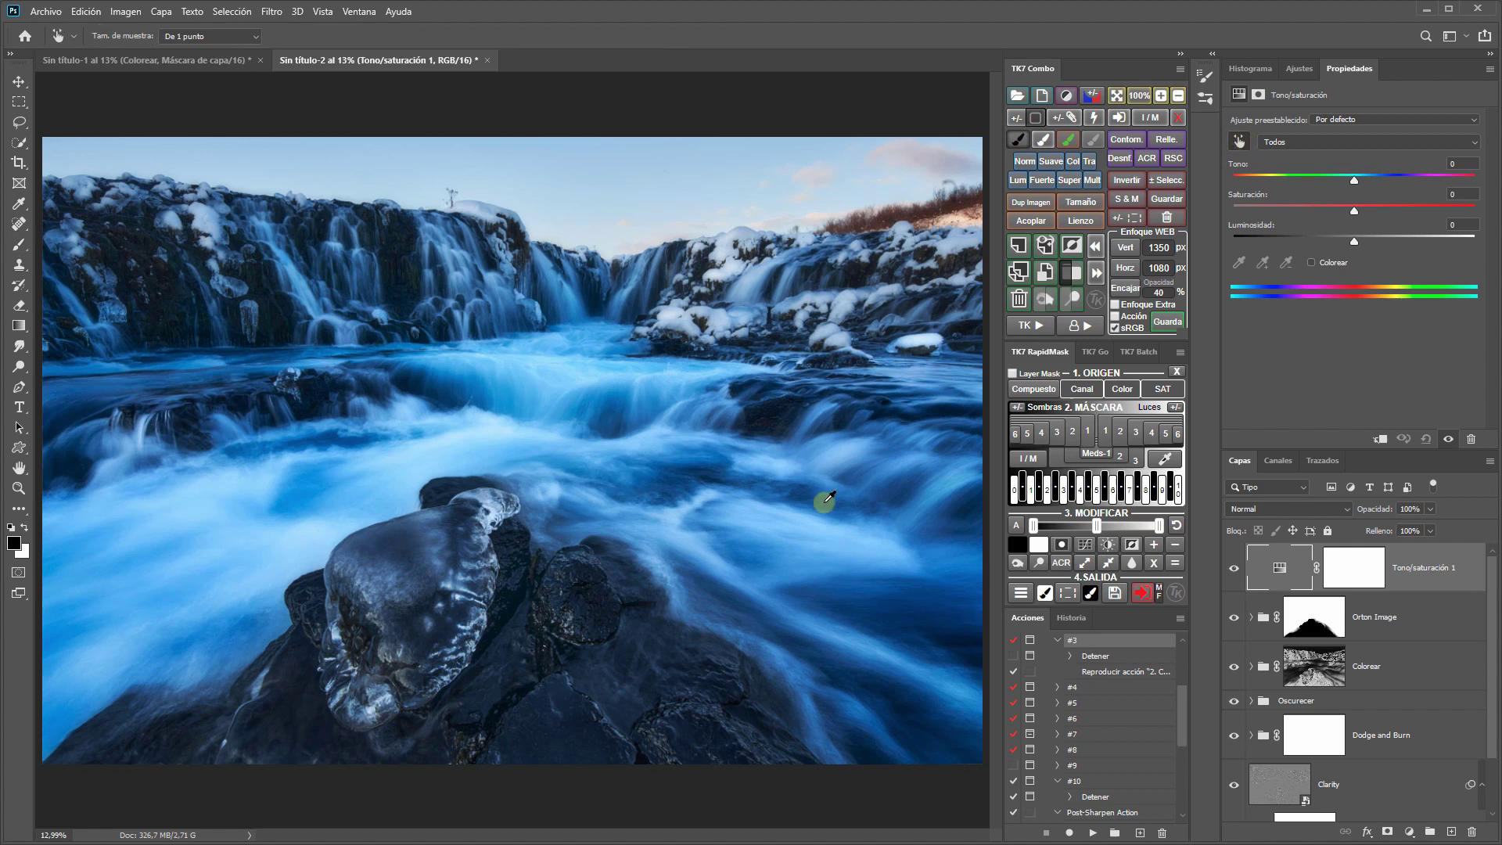
left_click(768, 555)
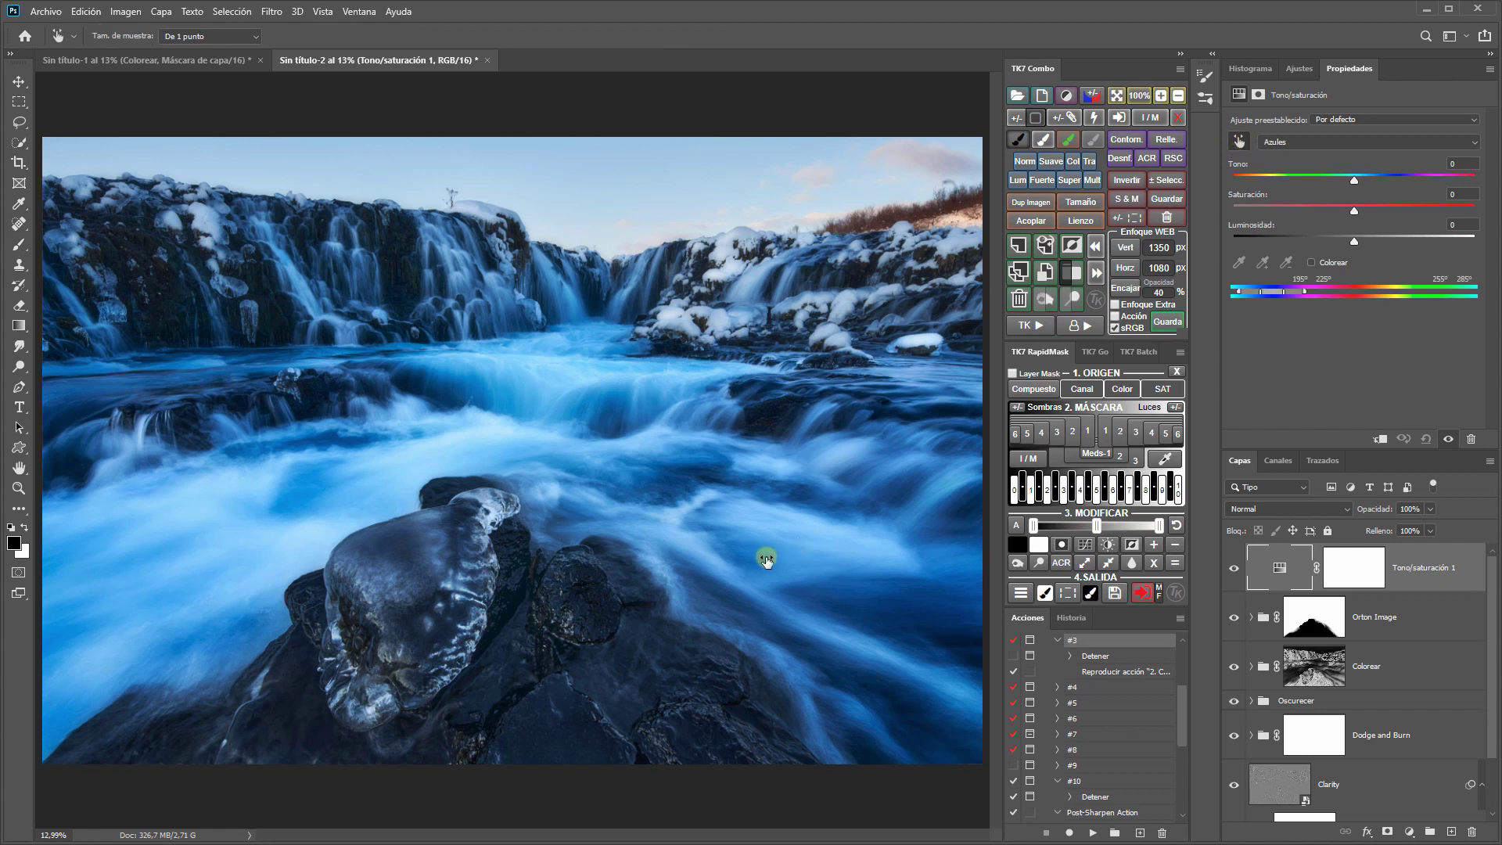
left_click_drag(767, 559, 747, 563)
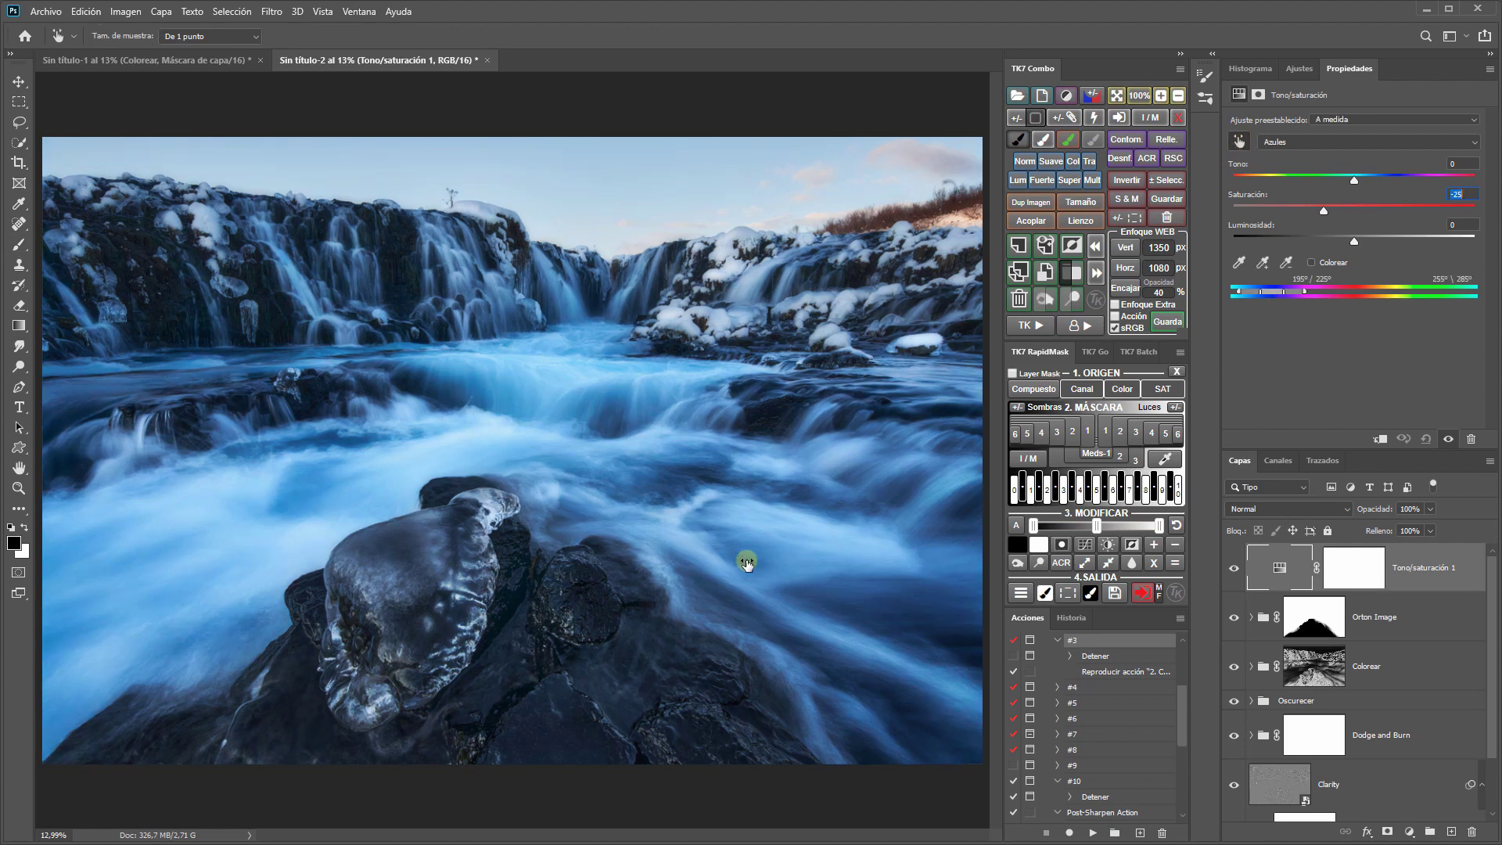
left_click(1304, 144)
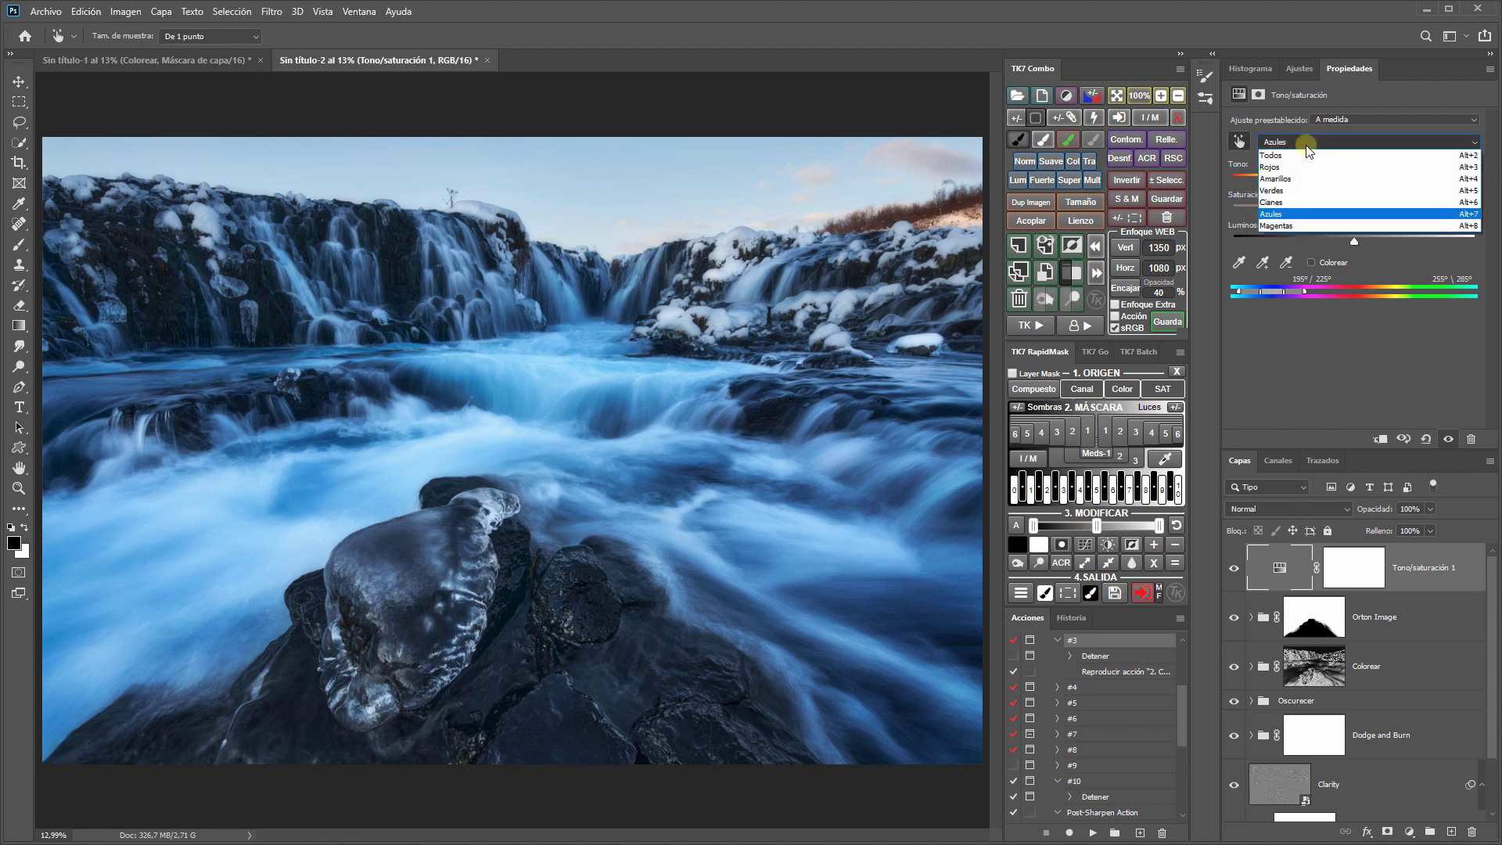
left_click(1291, 199)
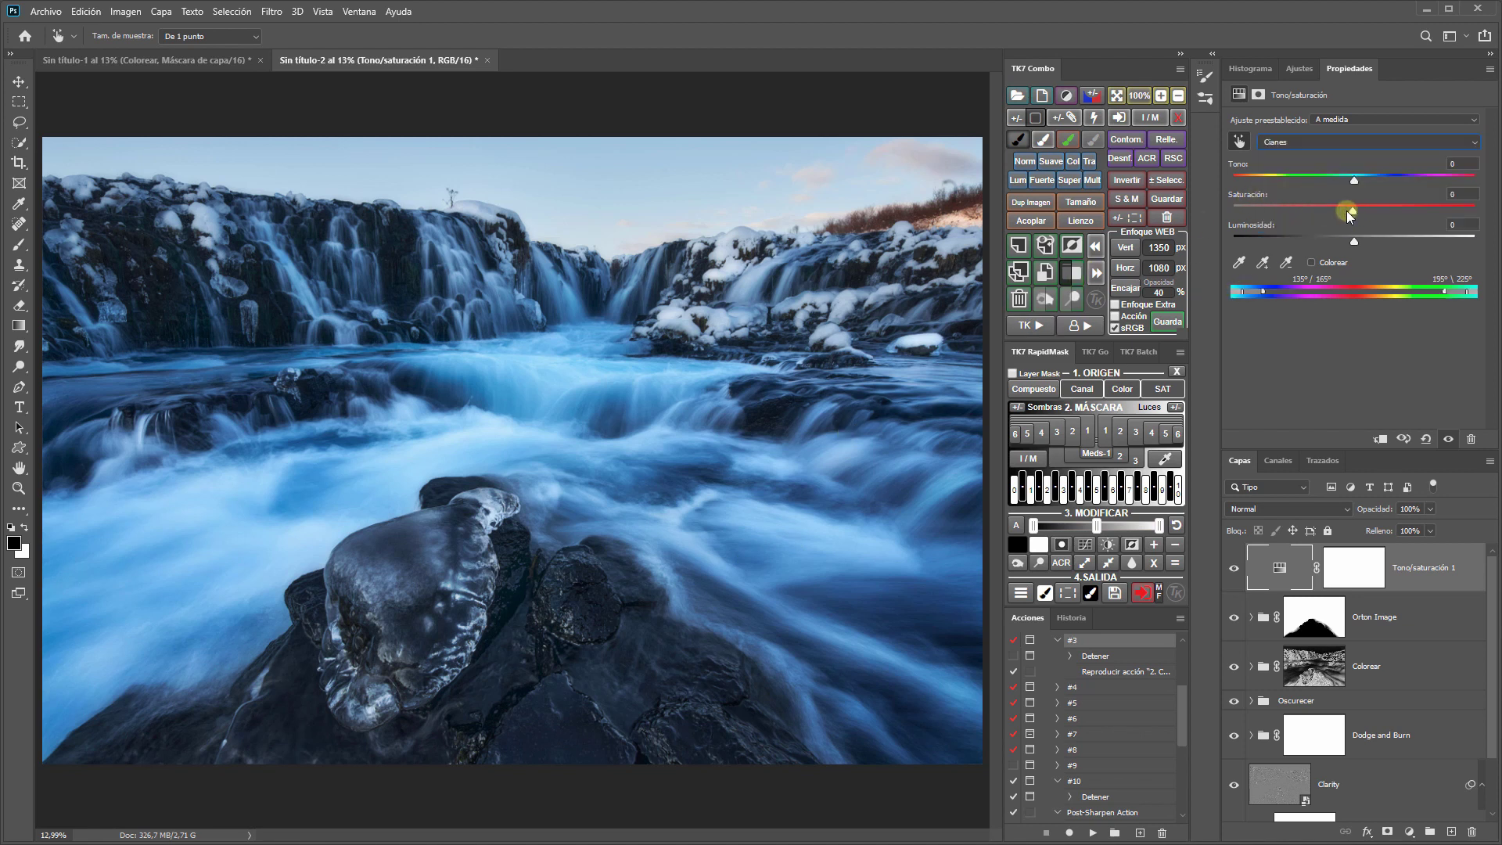
left_click_drag(1350, 213, 1329, 213)
Step: Toggle the Hue/Saturation layer on and off to compare its effect
left_click(1234, 575)
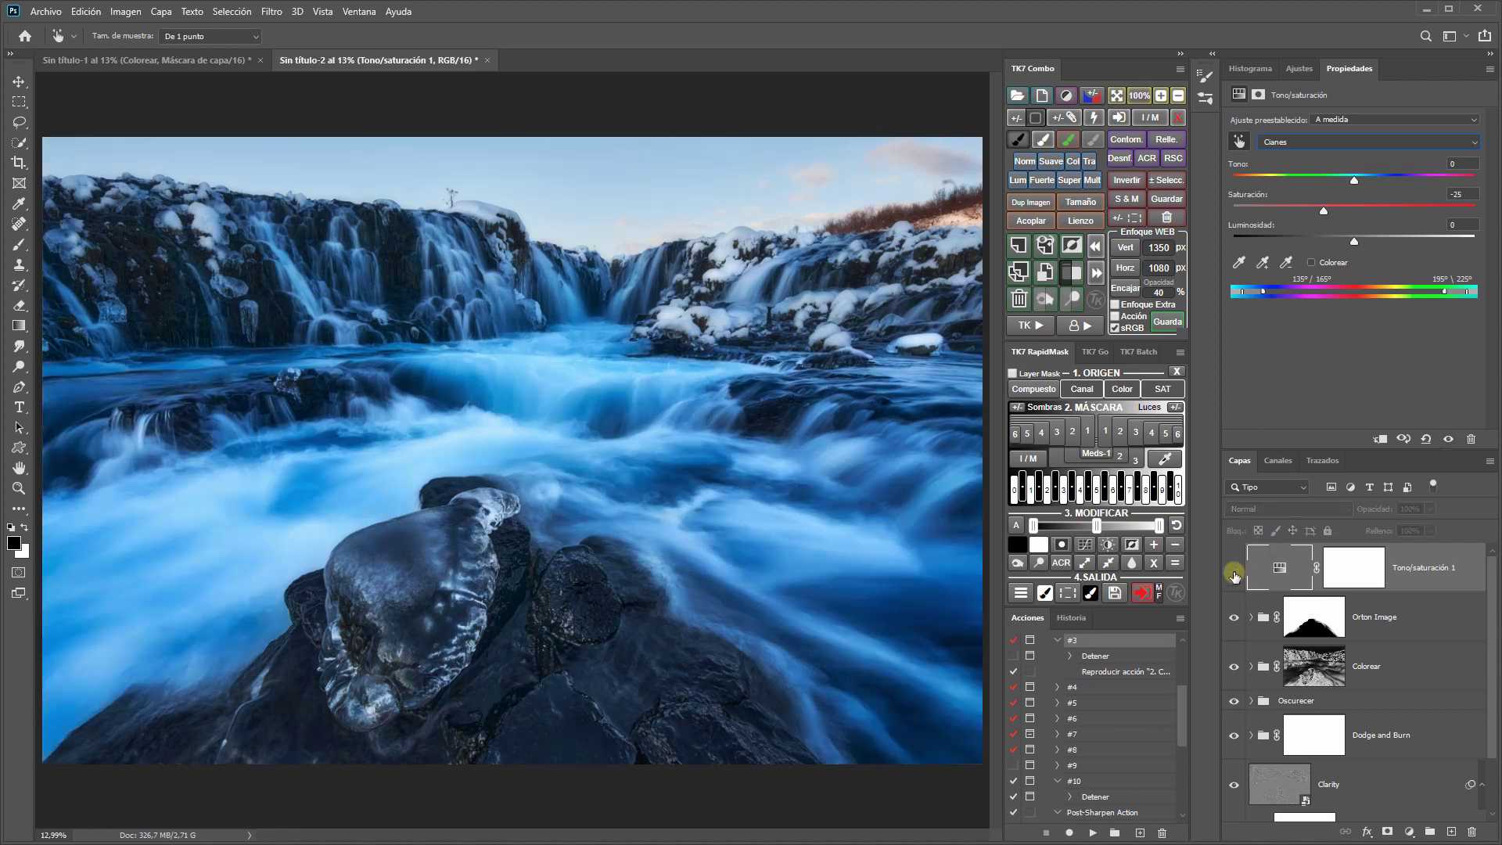
left_click(1234, 574)
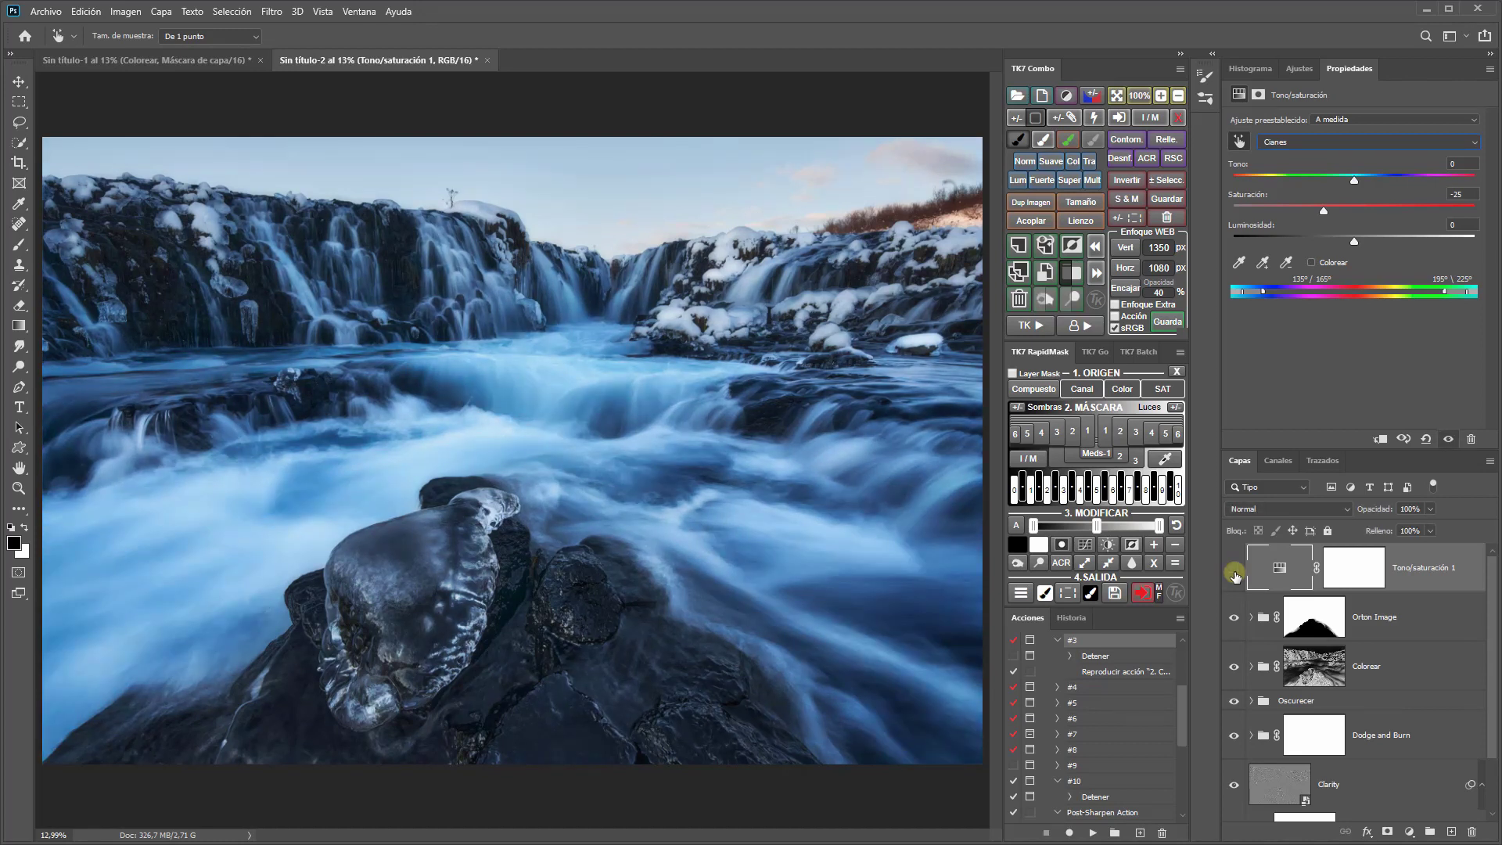
left_click(1234, 575)
left_click(1235, 575)
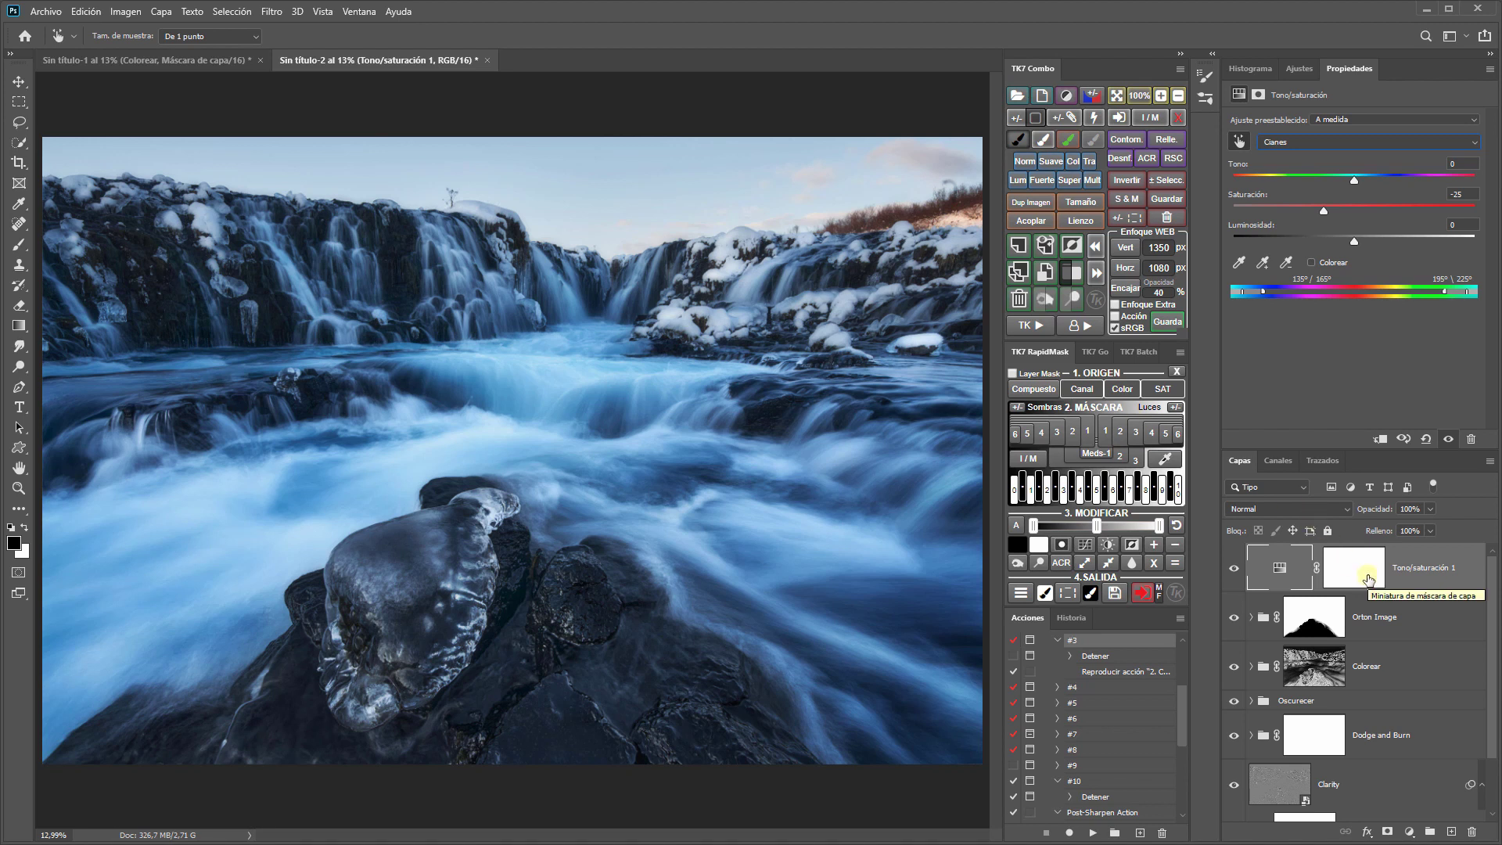
key("b")
left_click(1367, 579)
key("x")
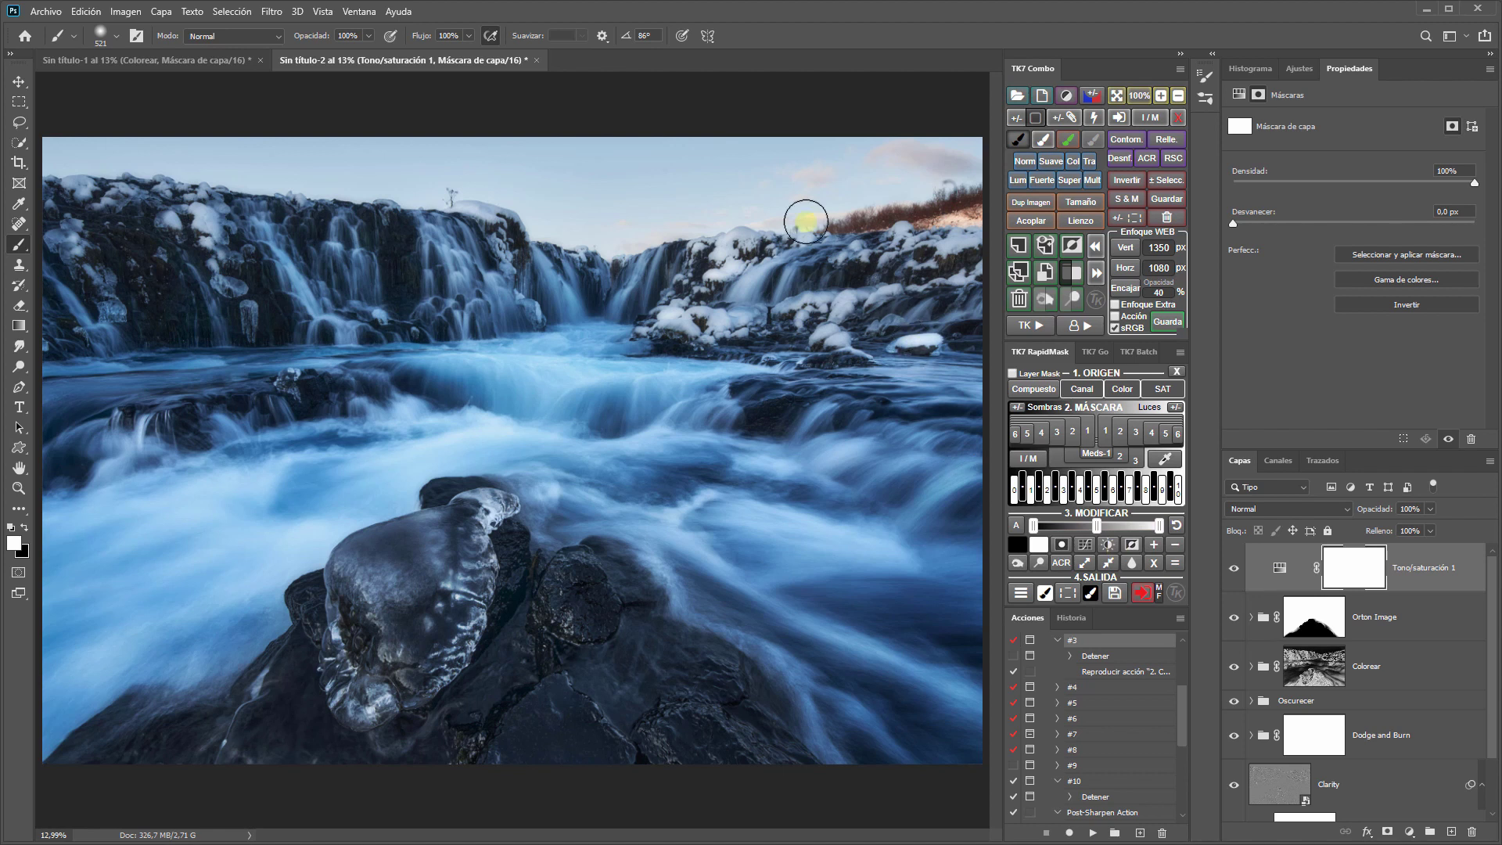
key("bracketright")
key("bracketright")
key("bracketright")
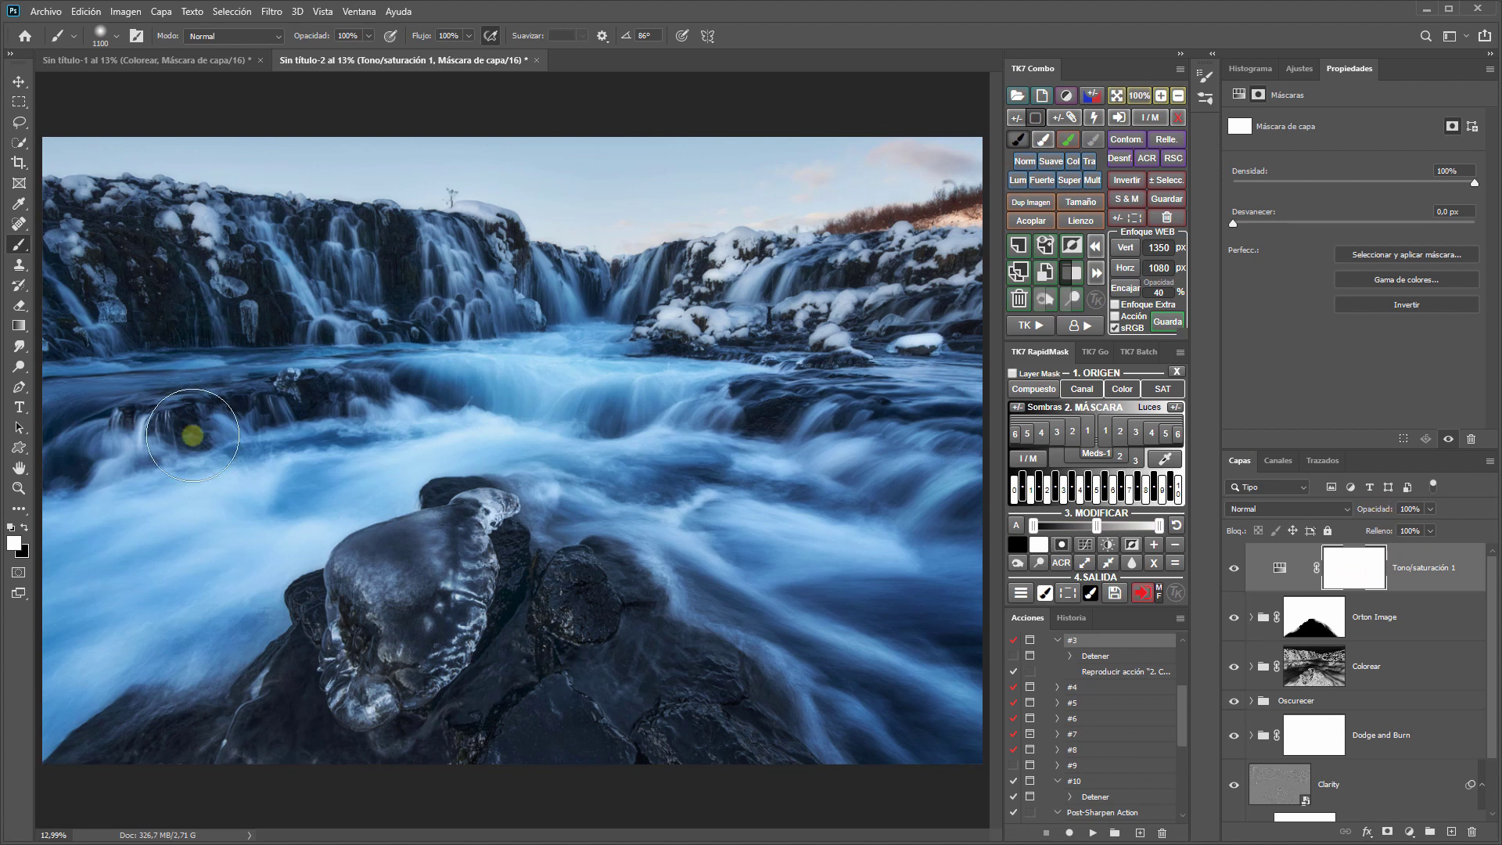
key("x")
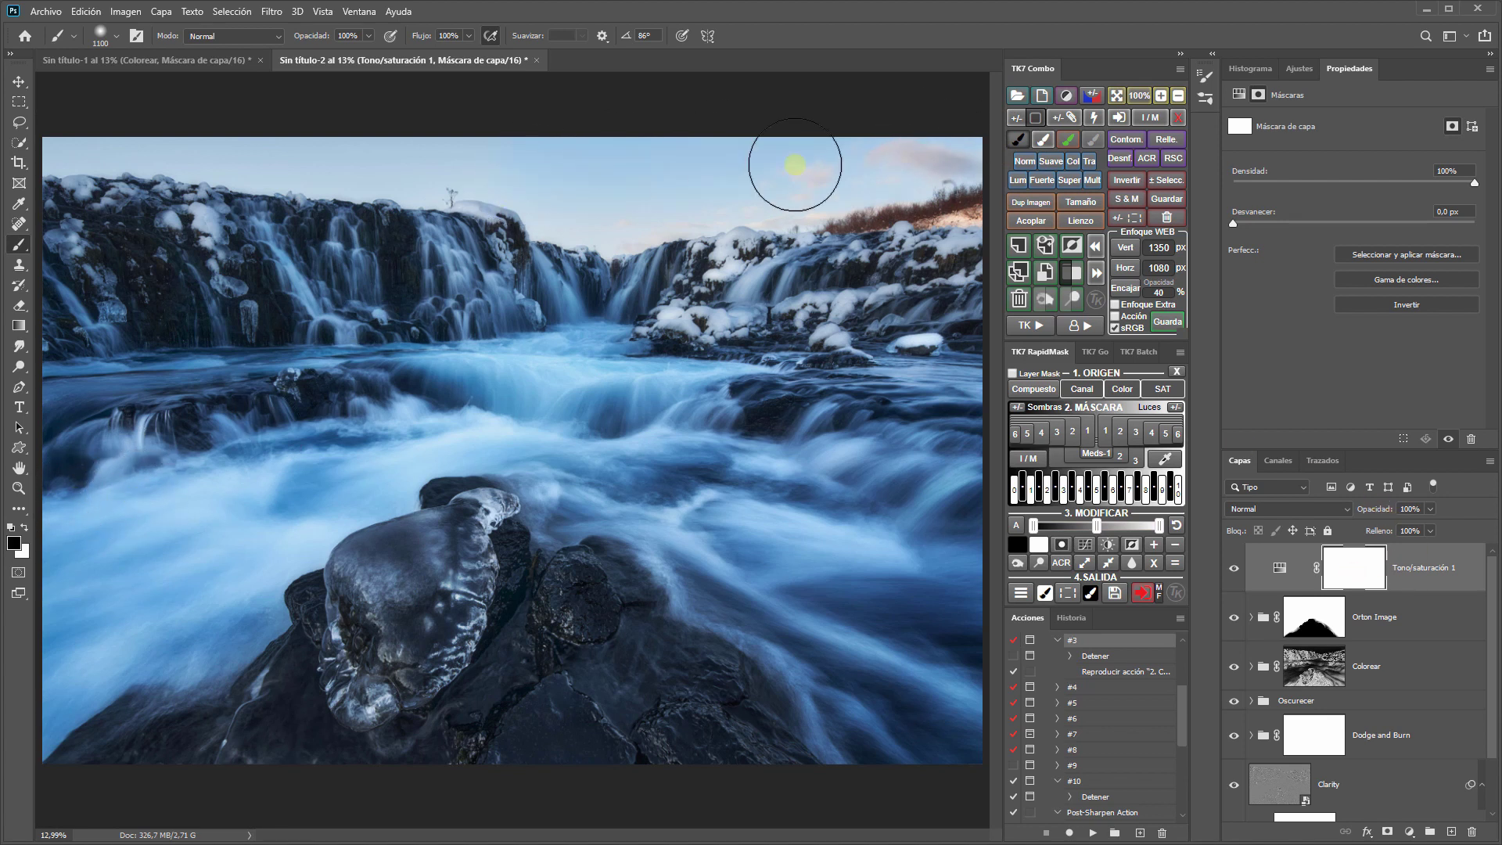
left_click_drag(519, 153, 797, 191)
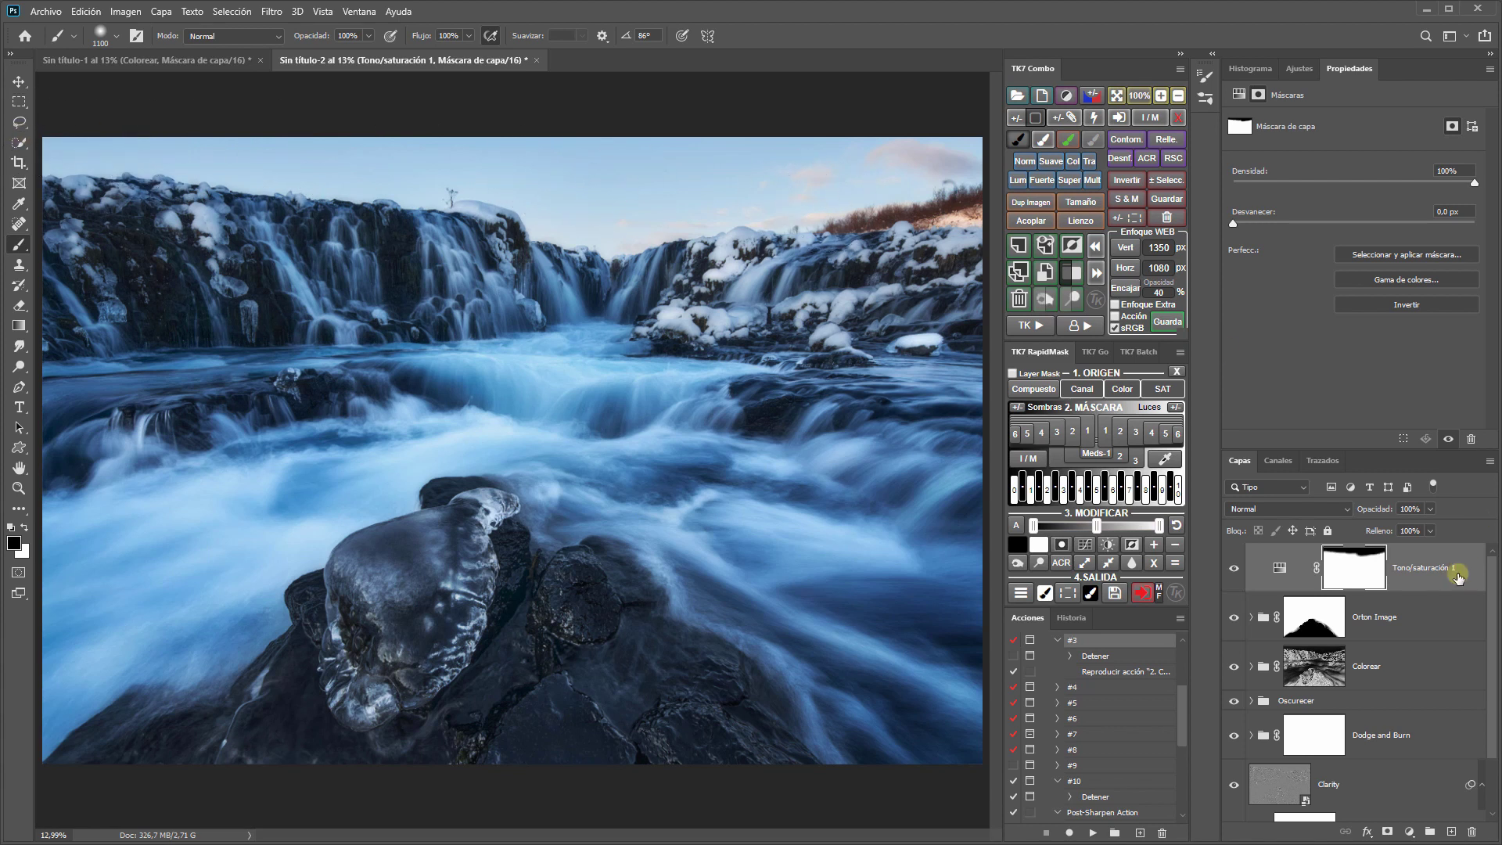
key("ctrl+z")
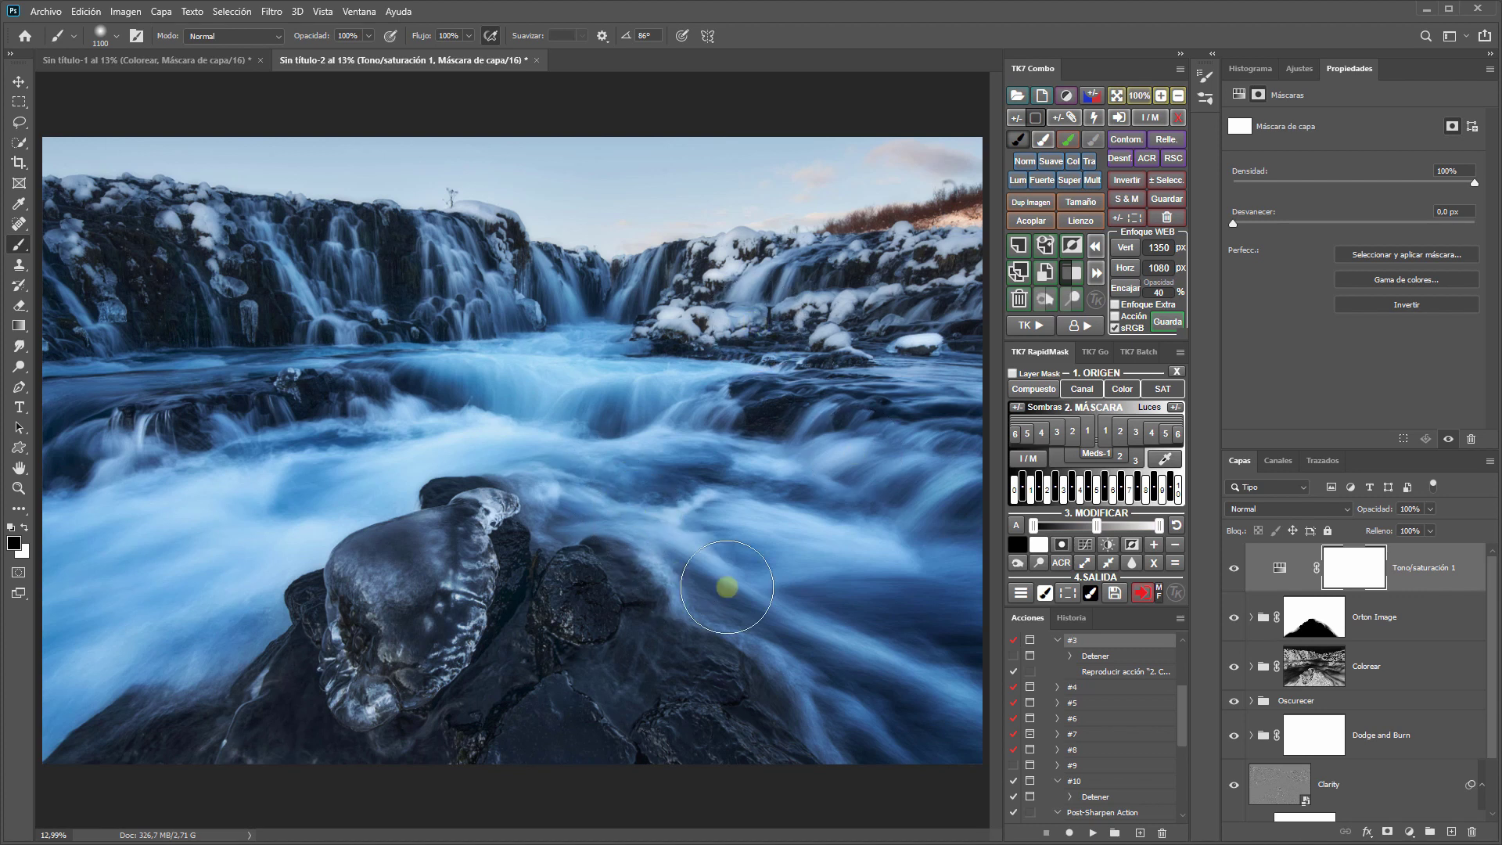
Step: Add a Levels layer with input levels 4, 1.00 and 248, then compare it on and off
left_click(1064, 98)
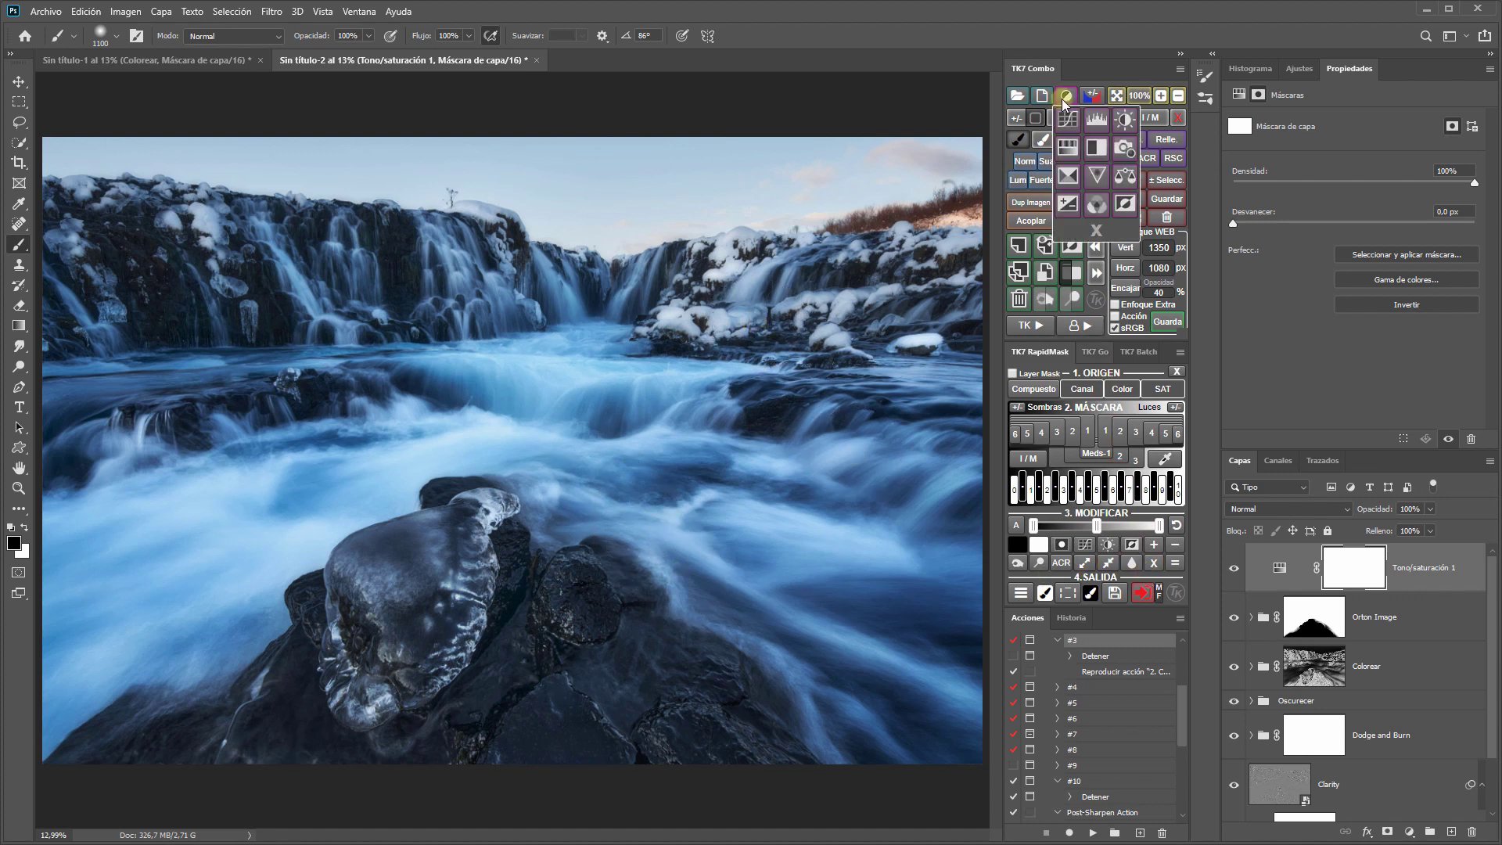
left_click(1087, 119)
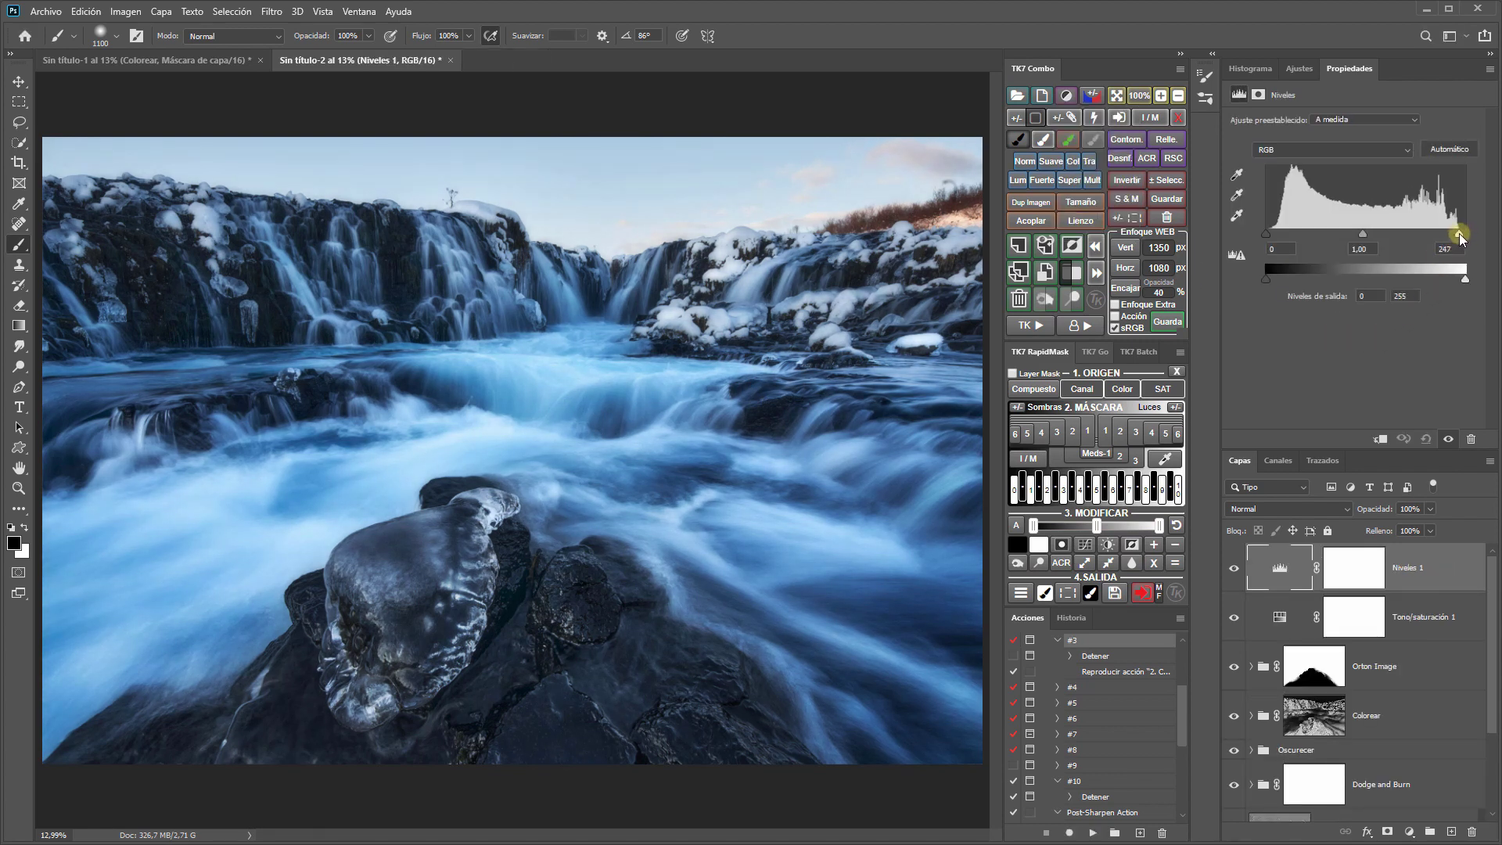
left_click_drag(1458, 233, 1463, 238)
left_click(1233, 570)
left_click(1233, 572)
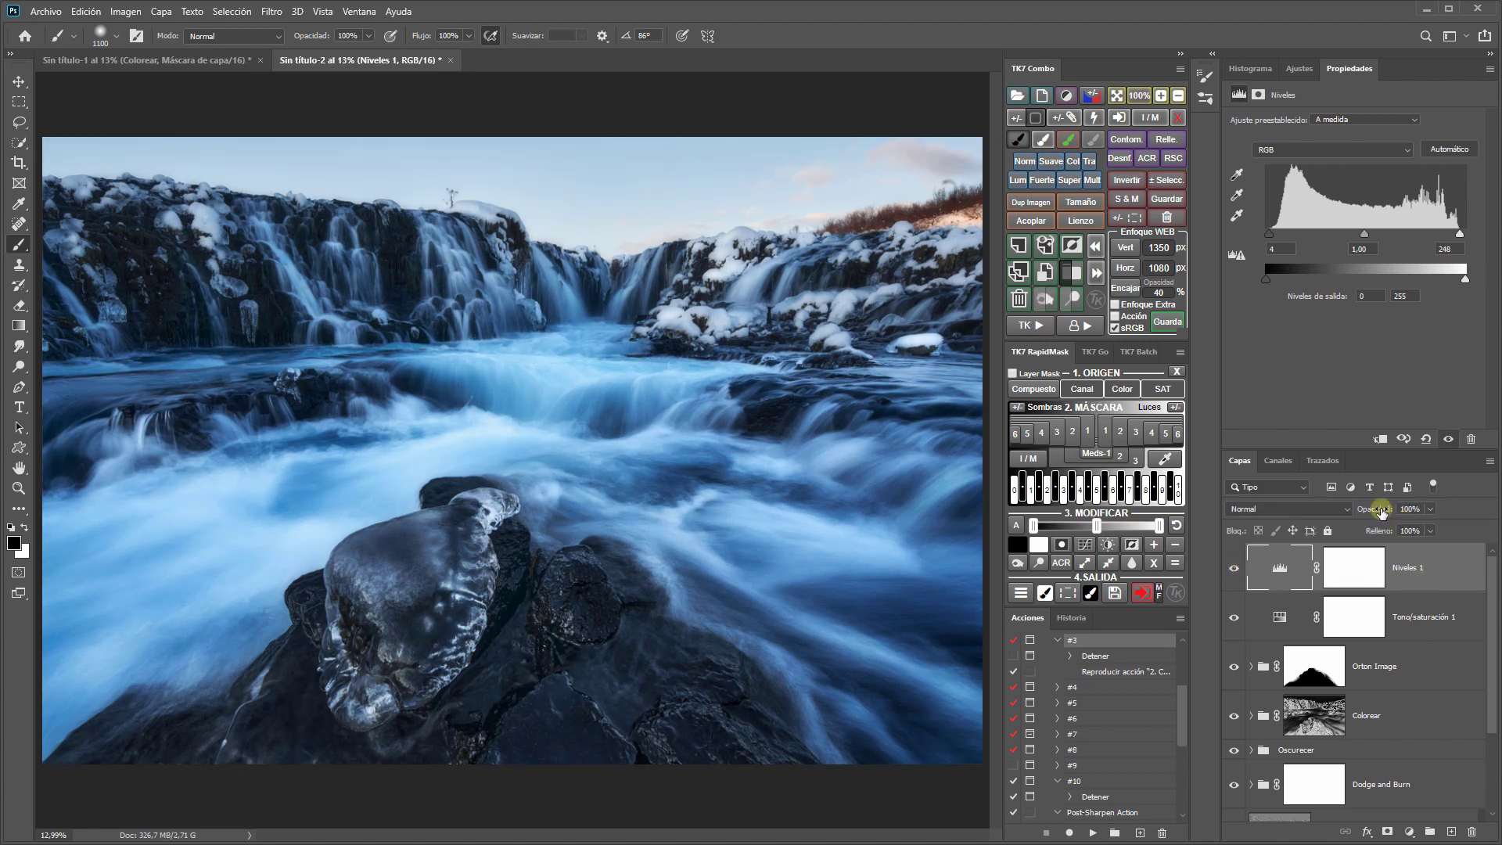
Step: Lower the Levels layer opacity to 68%
left_click_drag(1381, 509, 1356, 513)
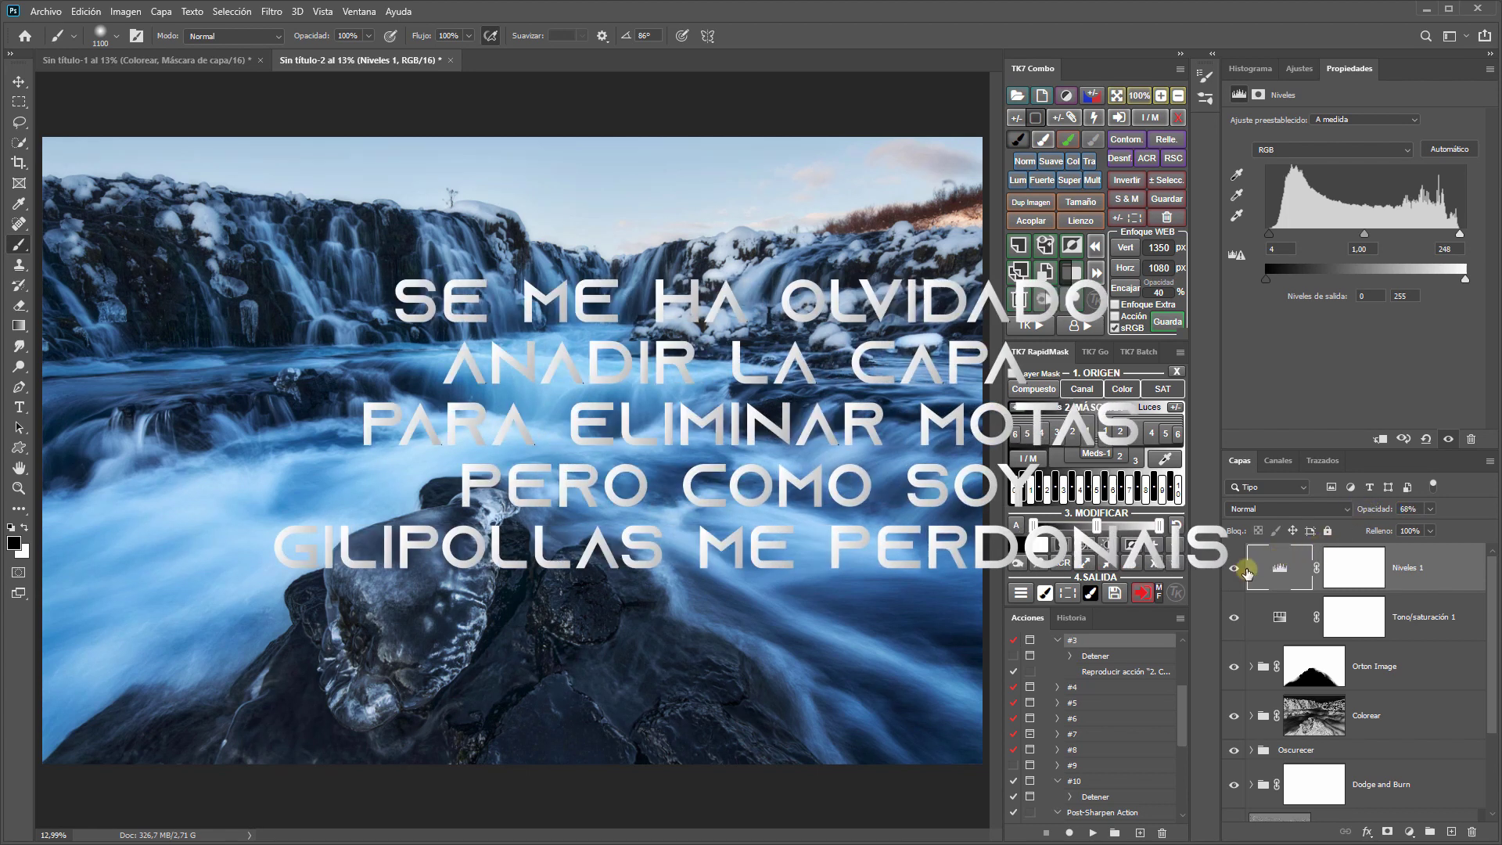
left_click(1235, 571)
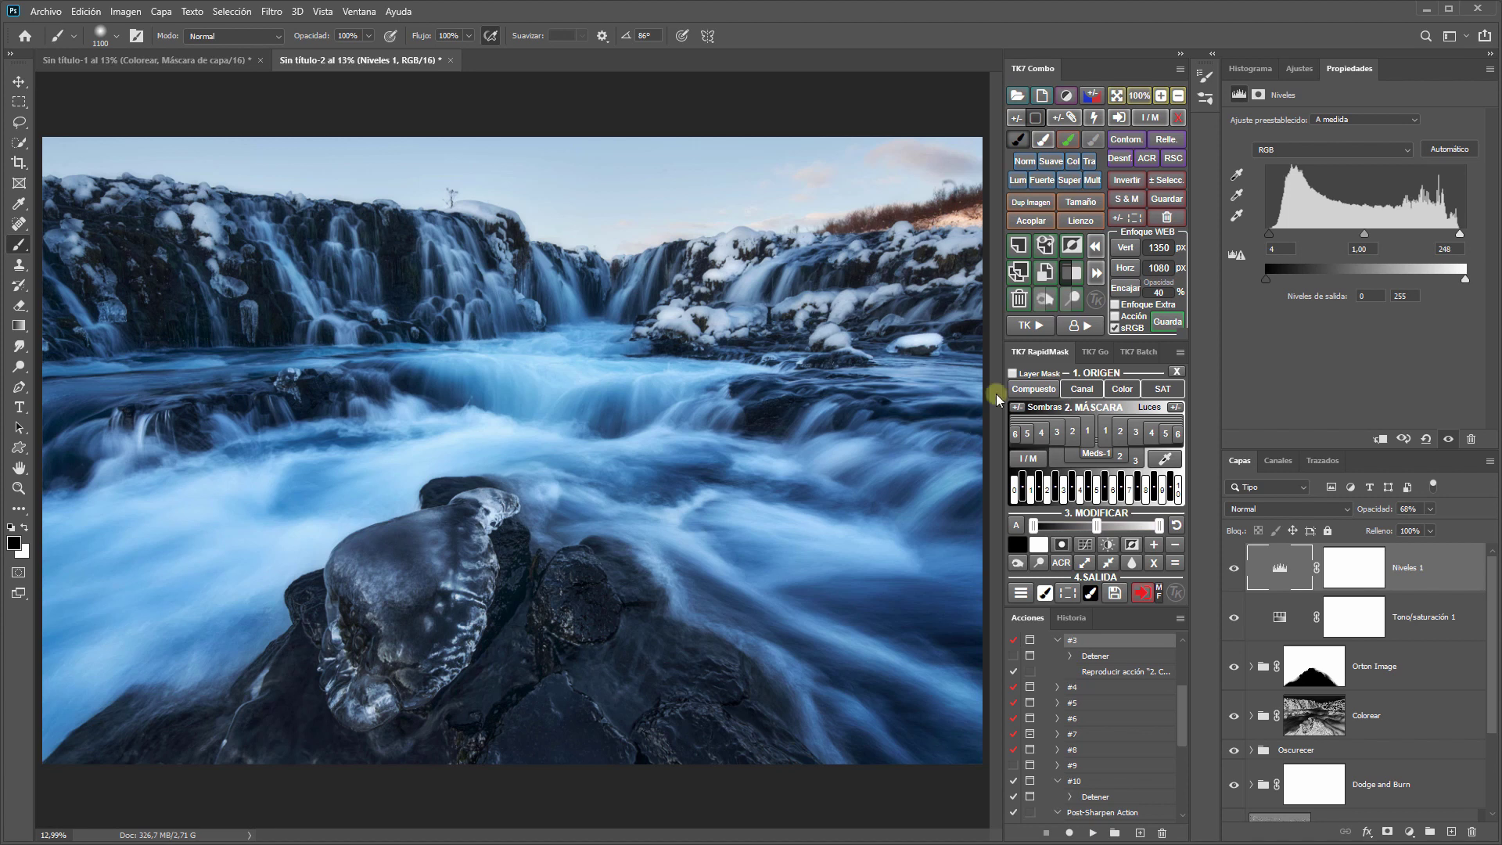
left_click(1087, 327)
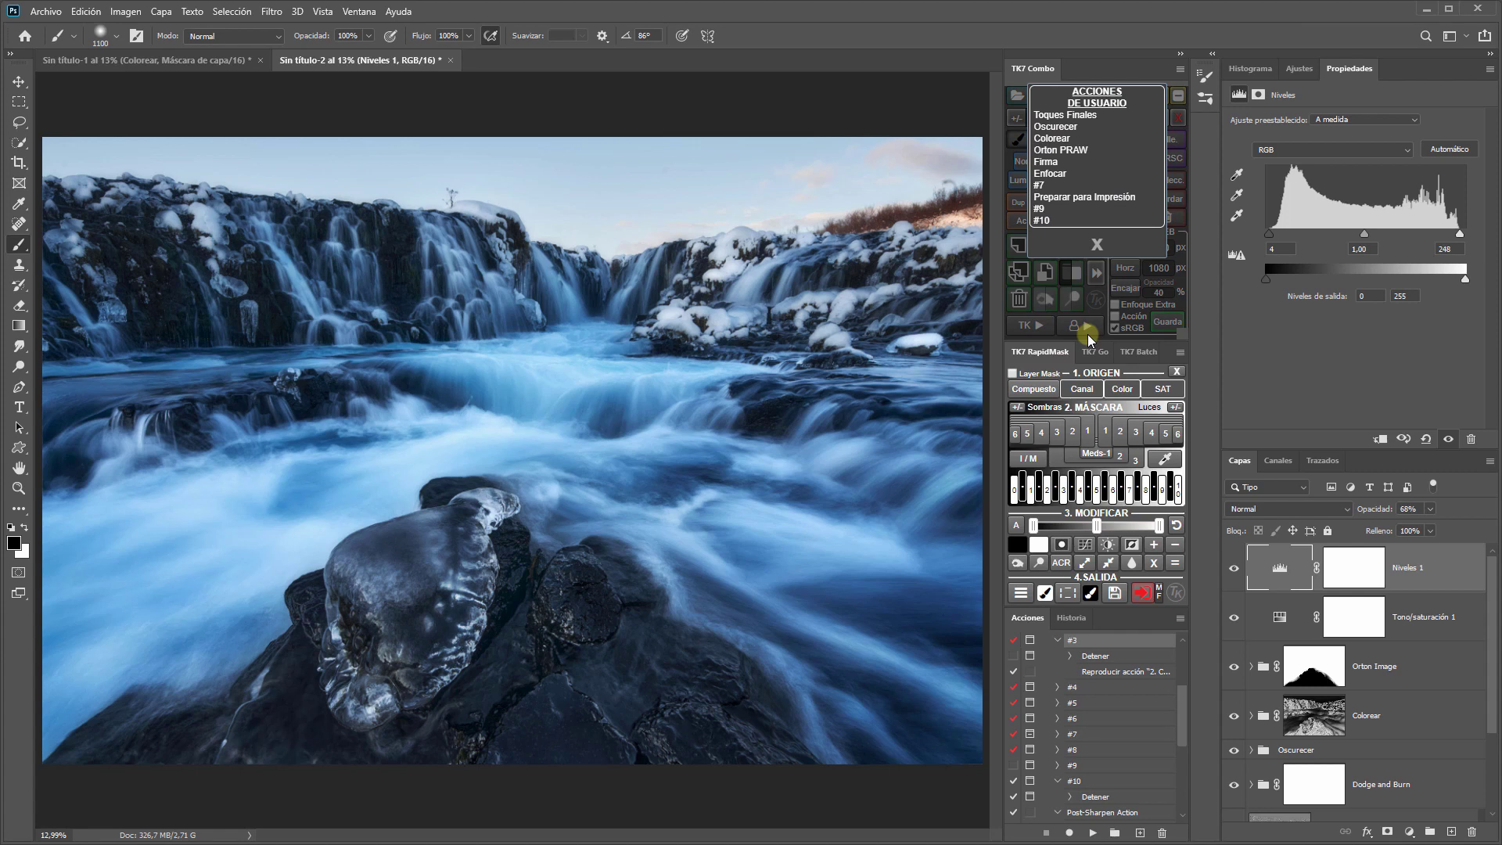
Step: Collapse TK-User-Actions and play Enfoque ProcessingRAW from the Enfoque action set
left_click(1077, 176)
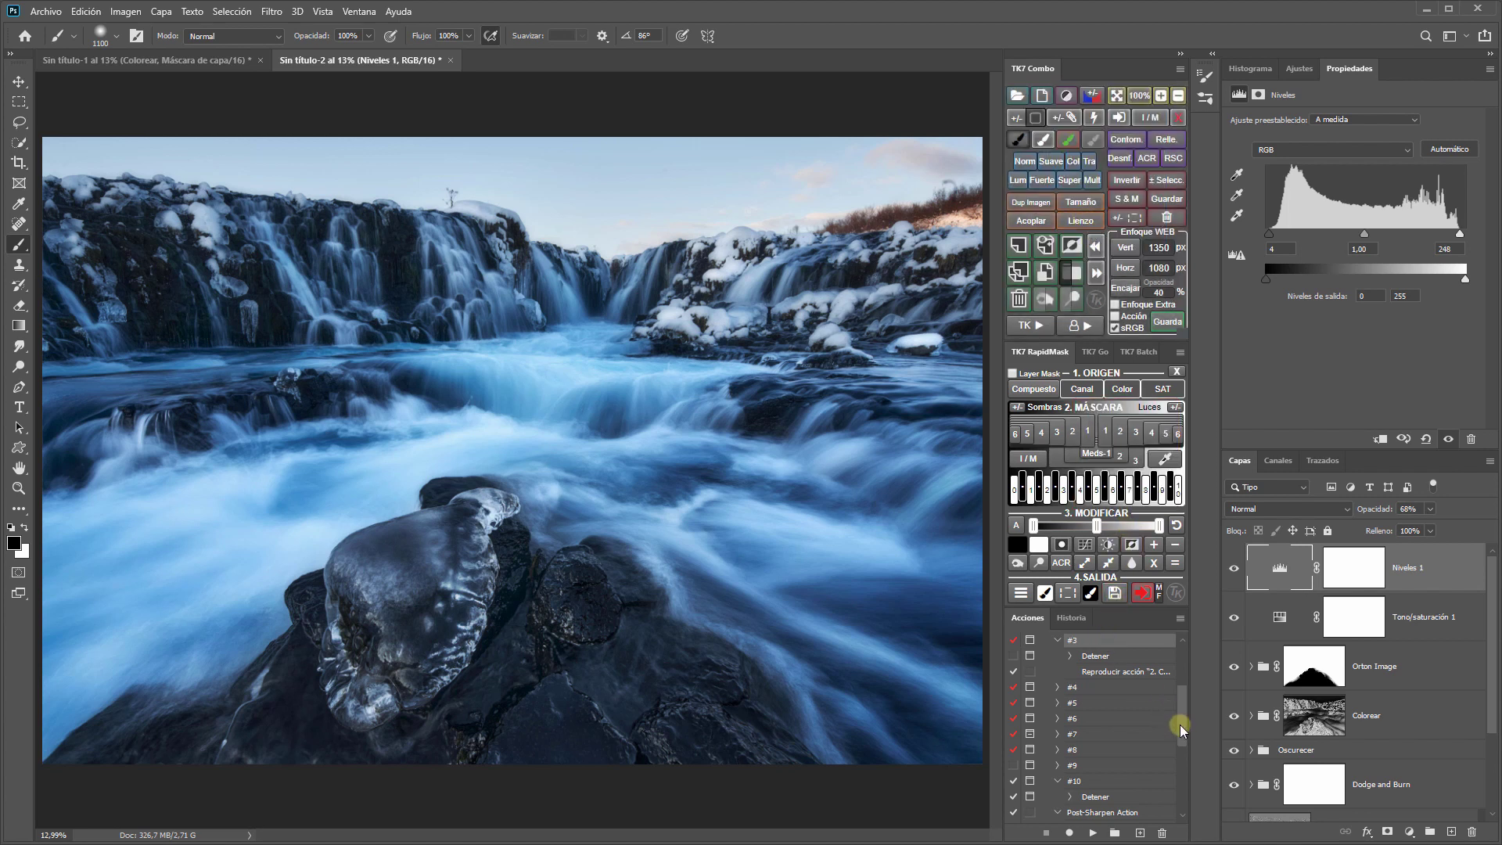
left_click_drag(1181, 715, 1181, 675)
left_click(1045, 671)
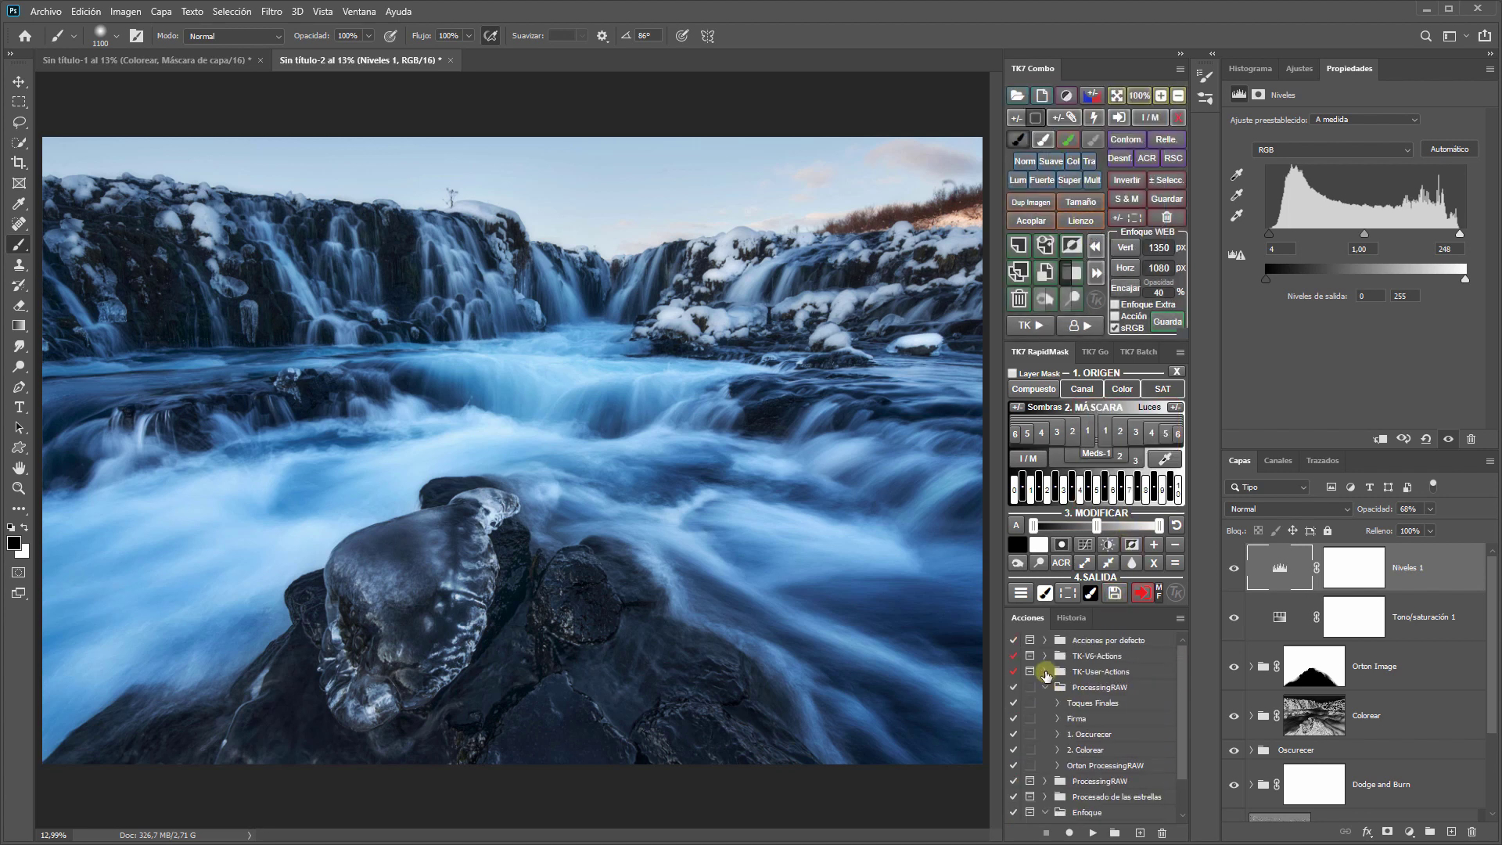
left_click(1094, 812)
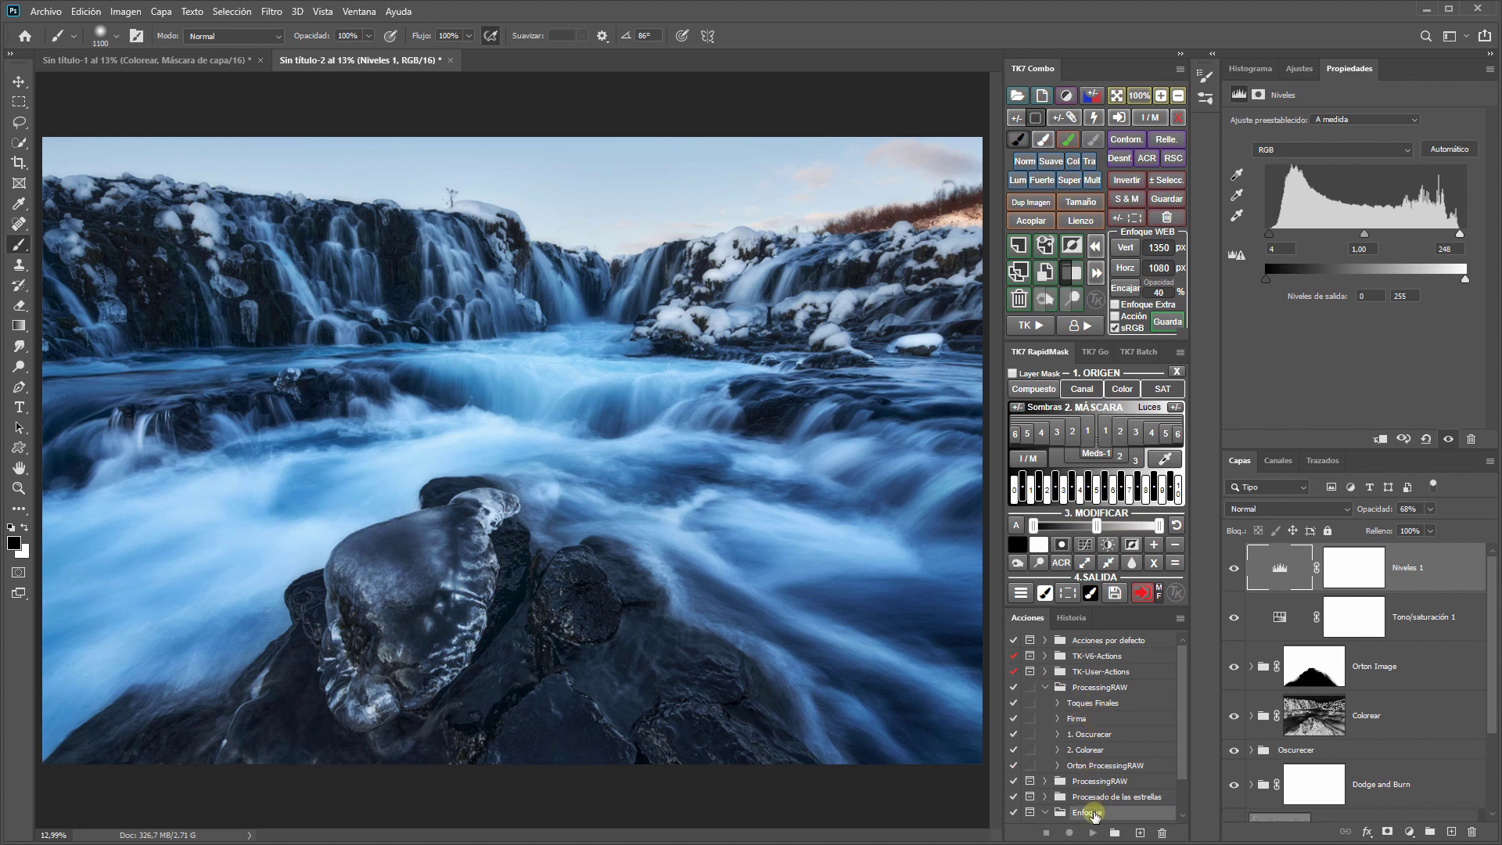
scroll(1178, 735, "down", 3)
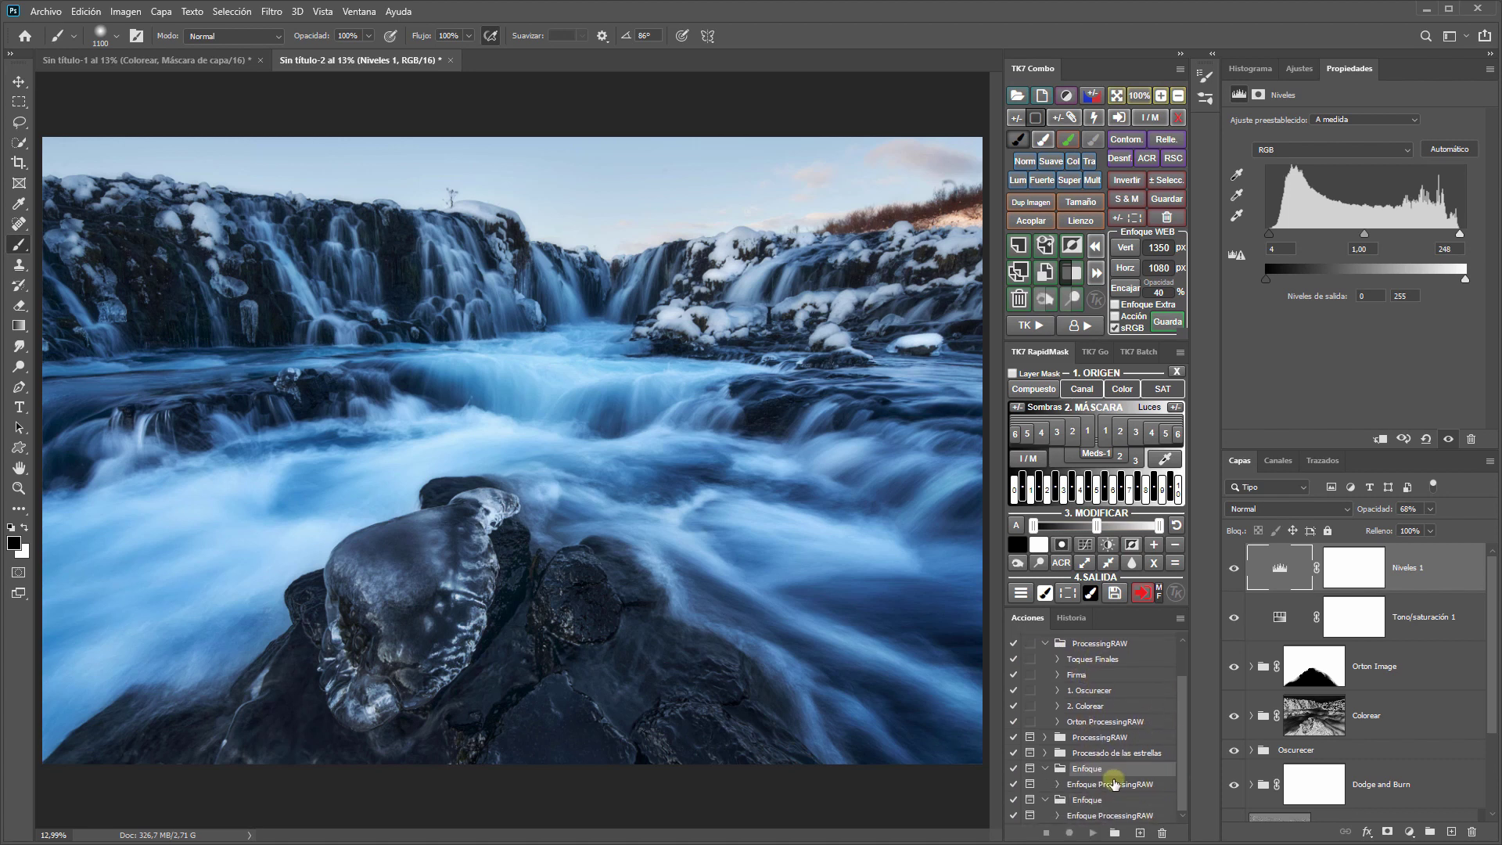
left_click(1111, 784)
left_click(1092, 833)
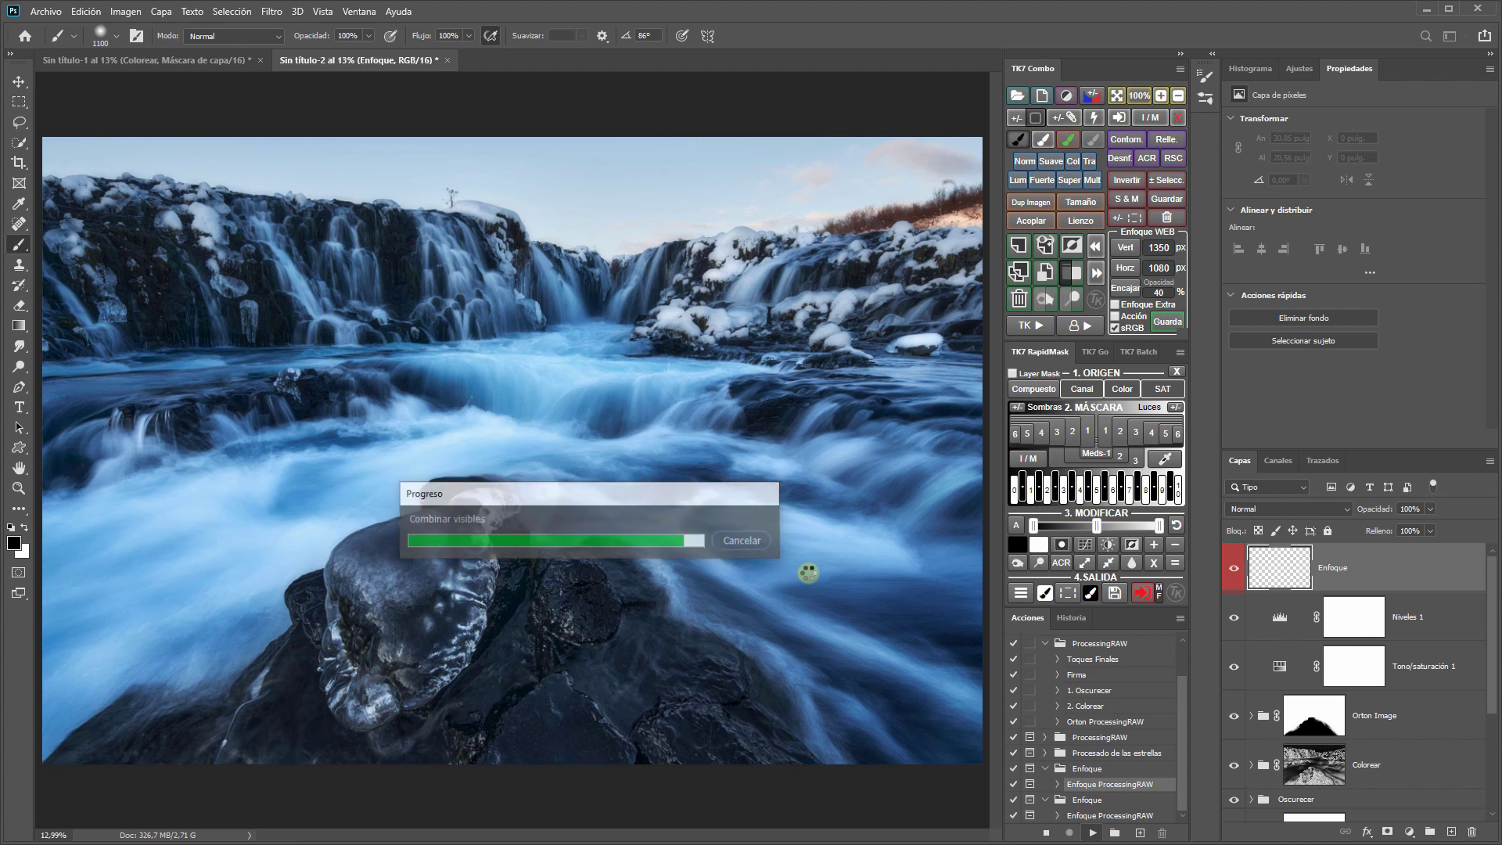
Step: Continue the action and apply the Paso alto high-pass filter
left_click(339, 445)
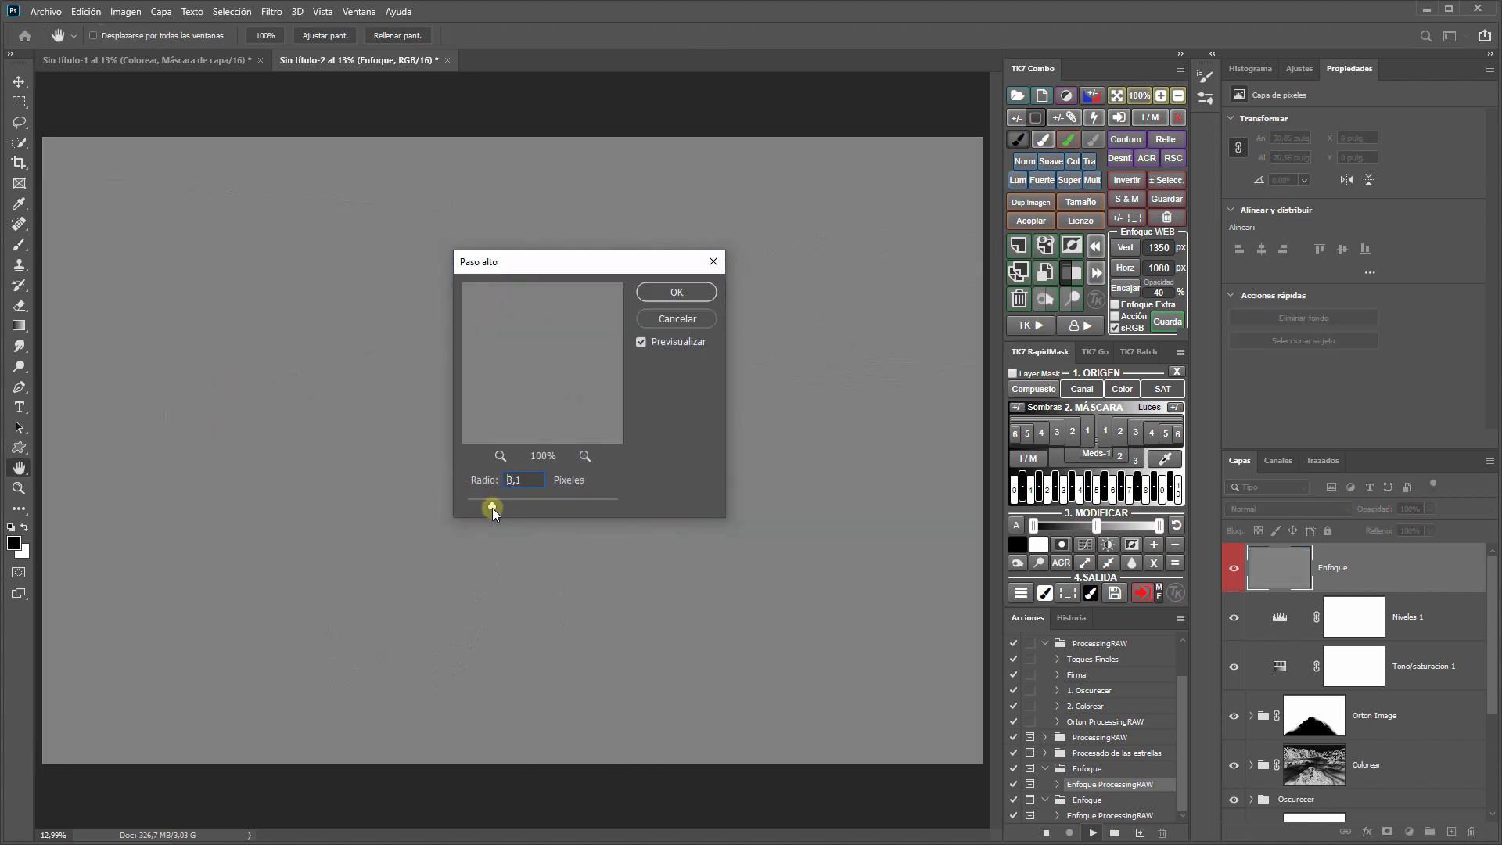
left_click(665, 293)
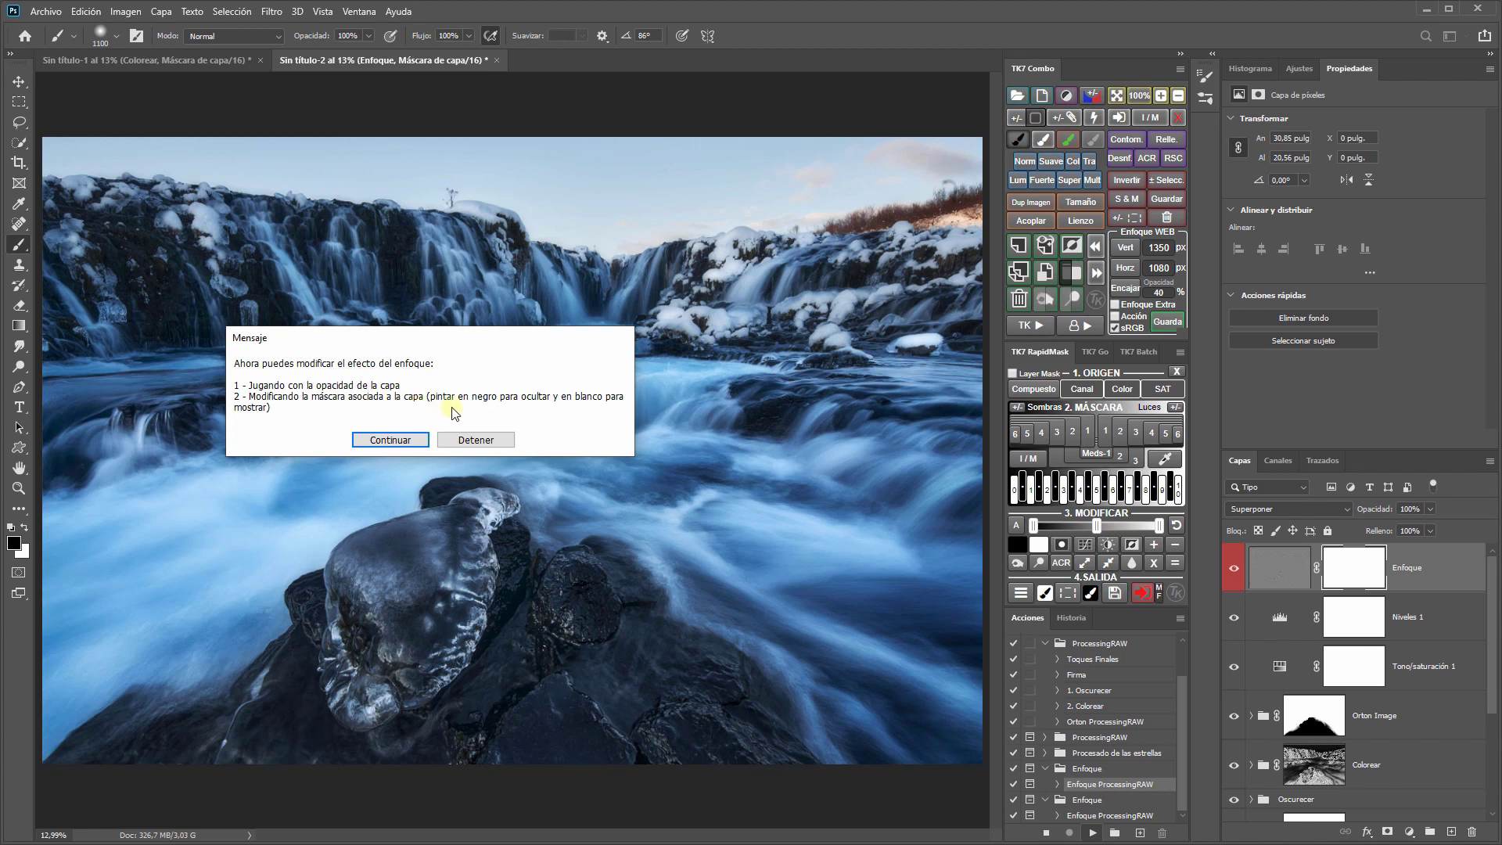
left_click(391, 439)
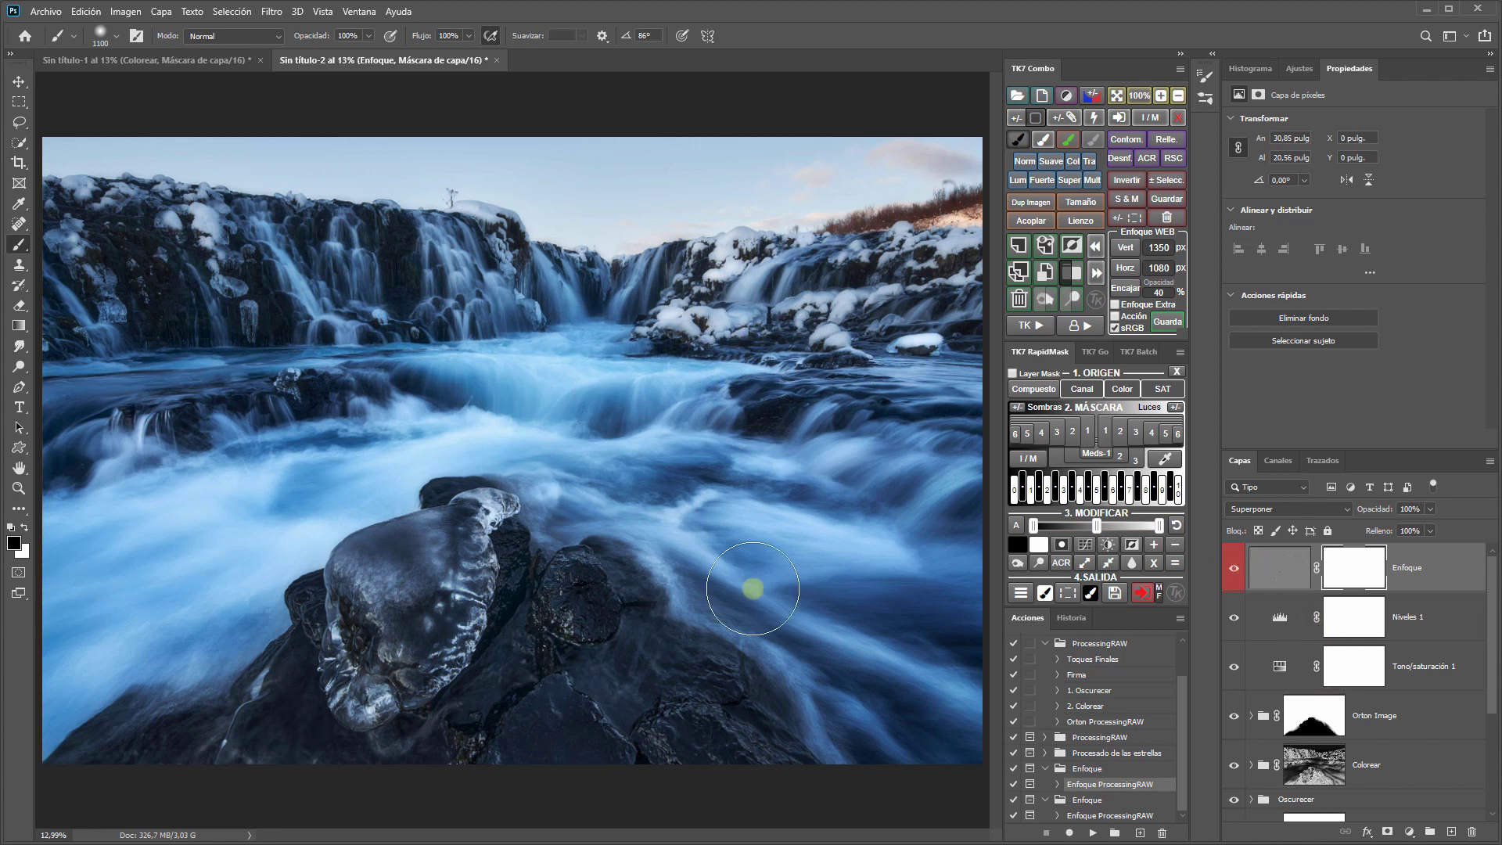
Step: Toggle the Enfoque layer to compare, then target the Orton Image group's mask
left_click(1235, 569)
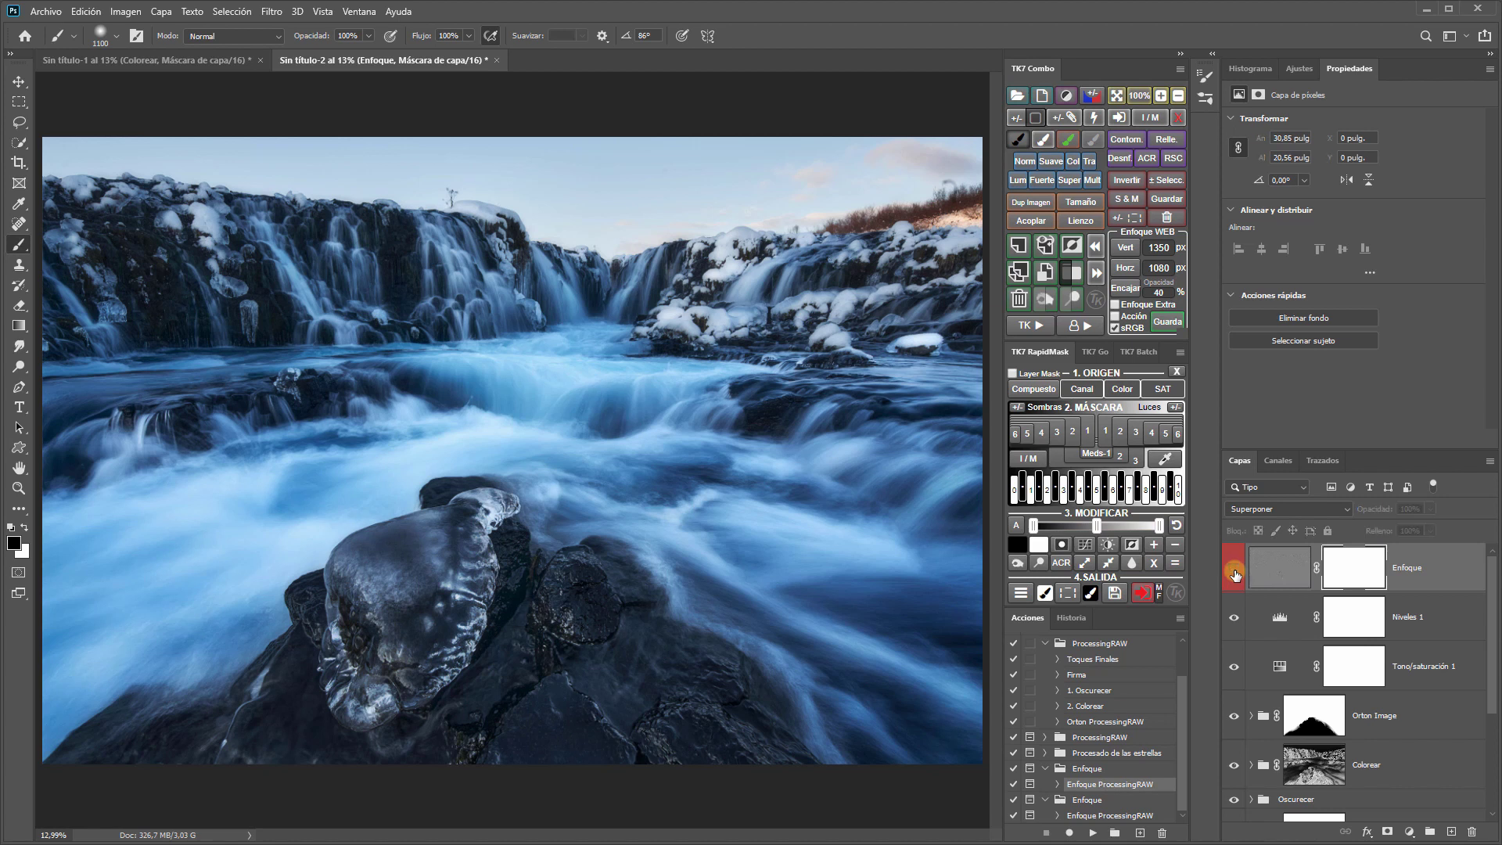
left_click(1234, 574)
left_click(1312, 718)
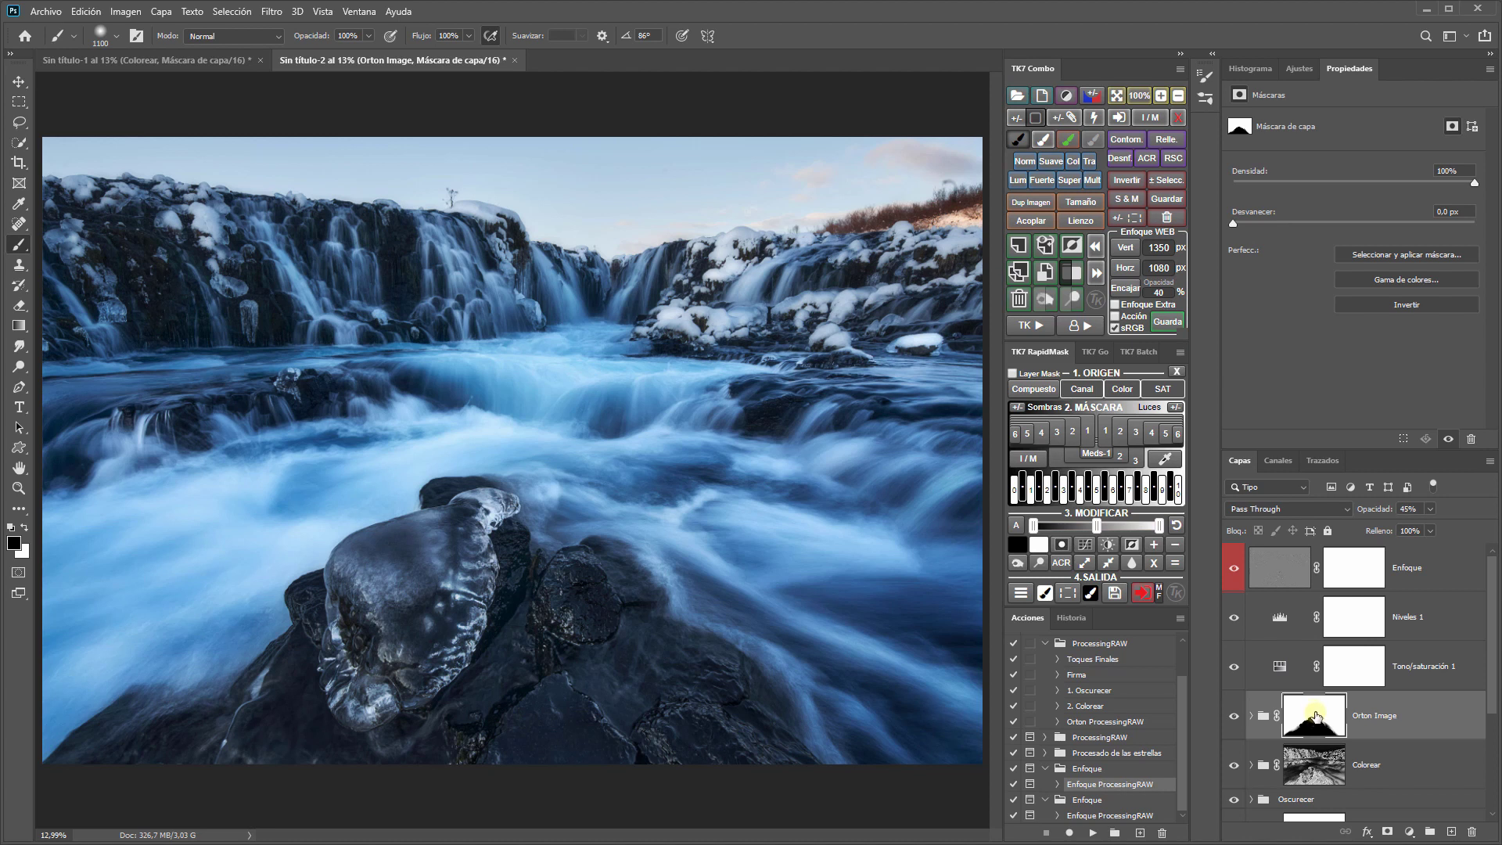
Step: Copy the Orton Image mask onto the Enfoque layer, replacing its mask, and invert it
left_click_drag(1314, 722, 1356, 568)
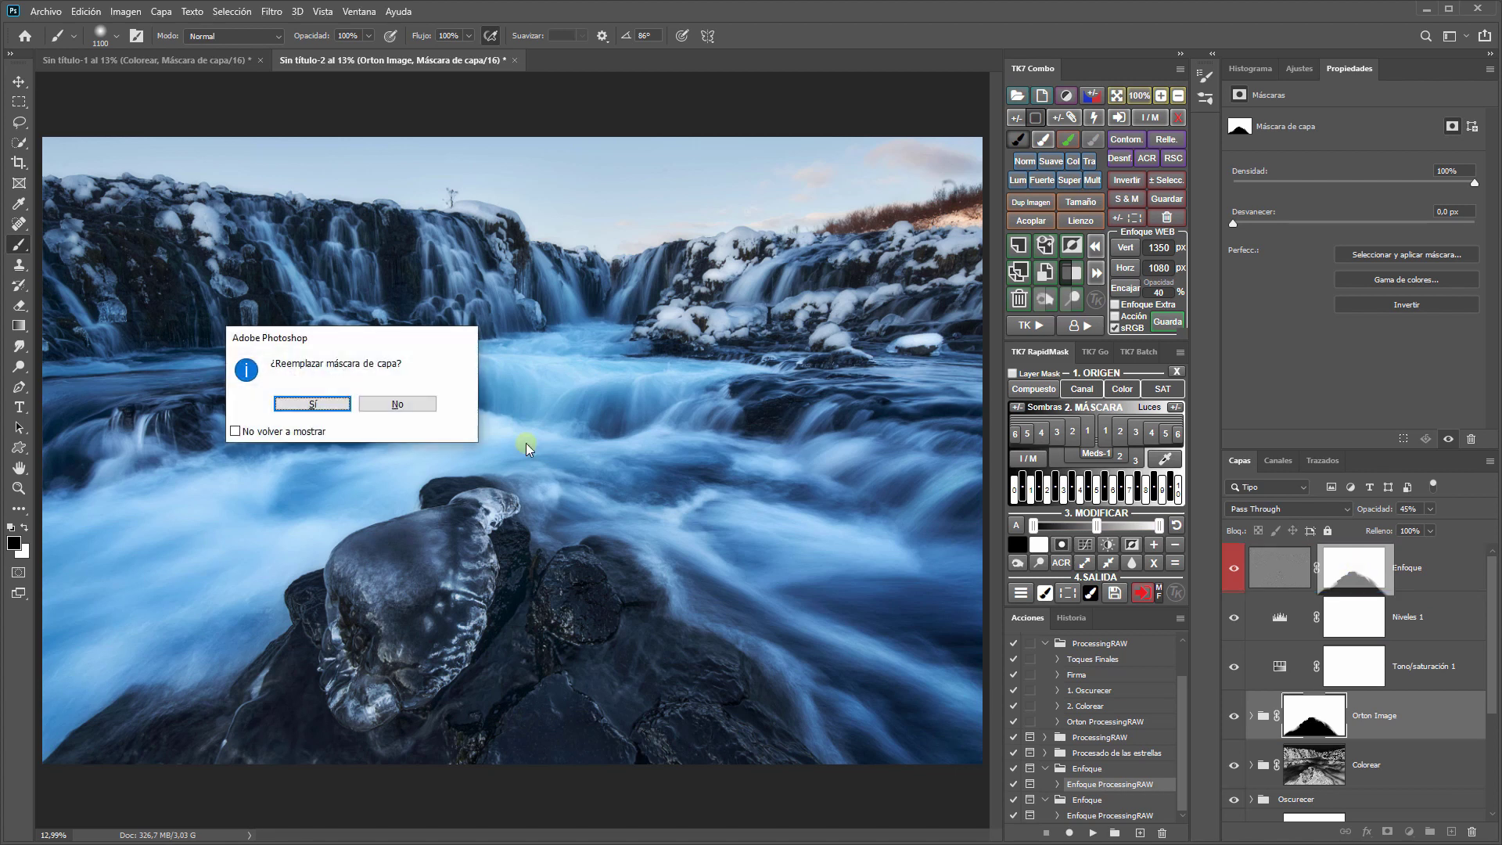
left_click(341, 404)
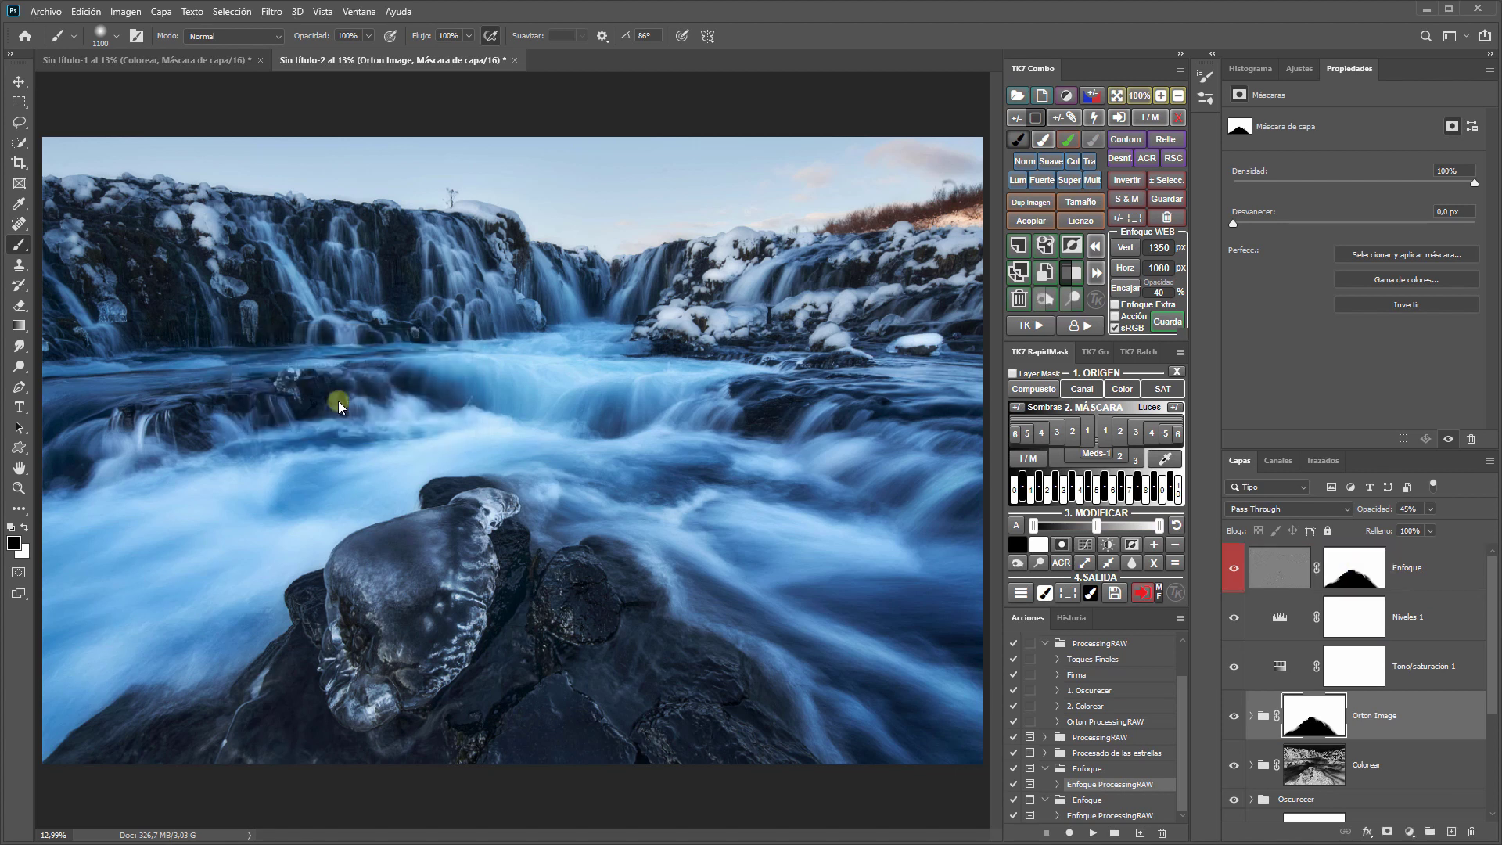
left_click(1232, 573)
left_click(1362, 580)
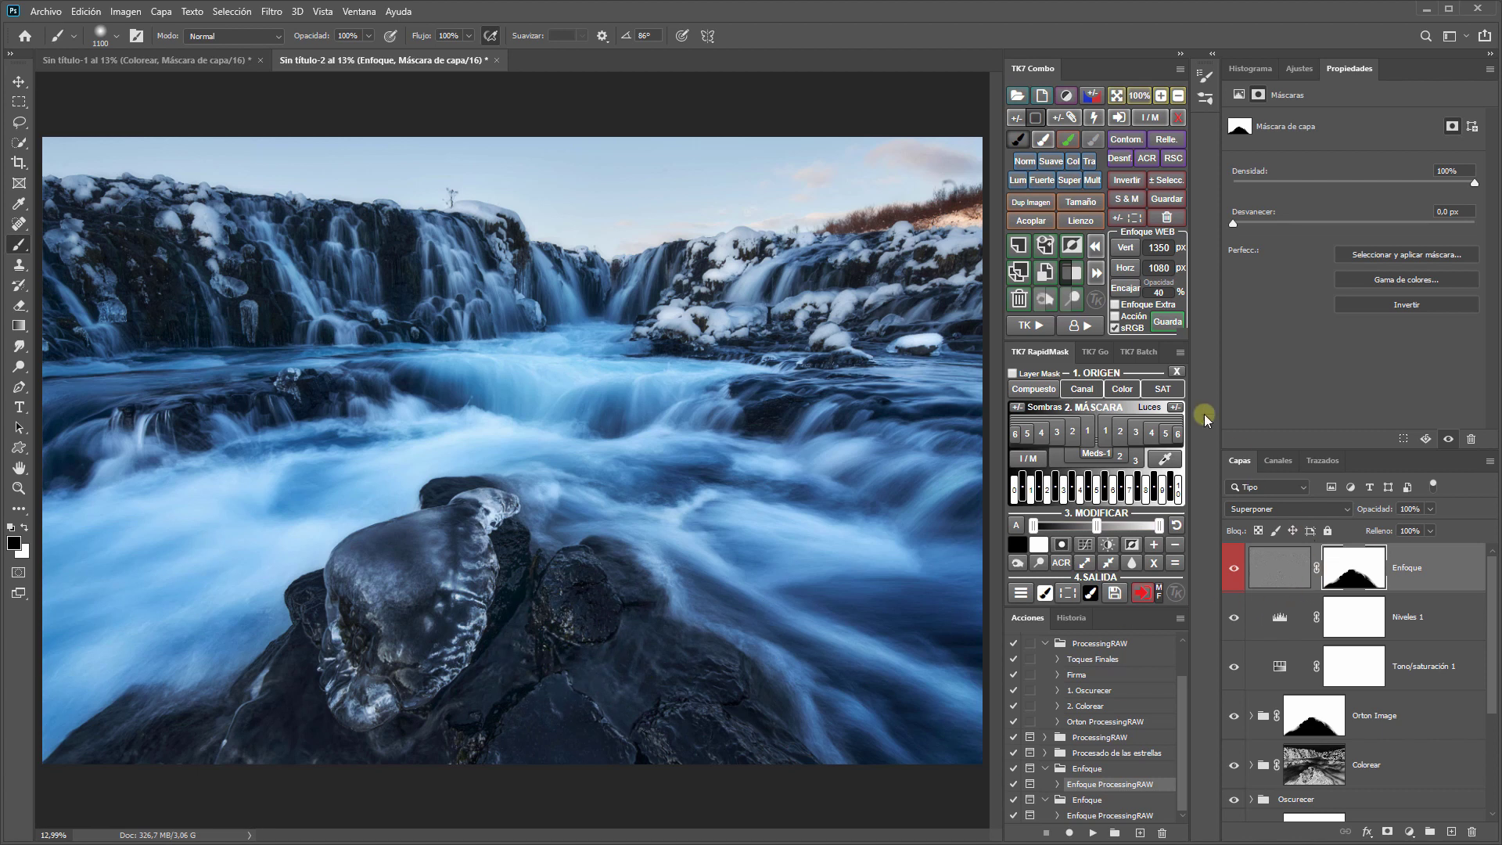
left_click(1073, 249)
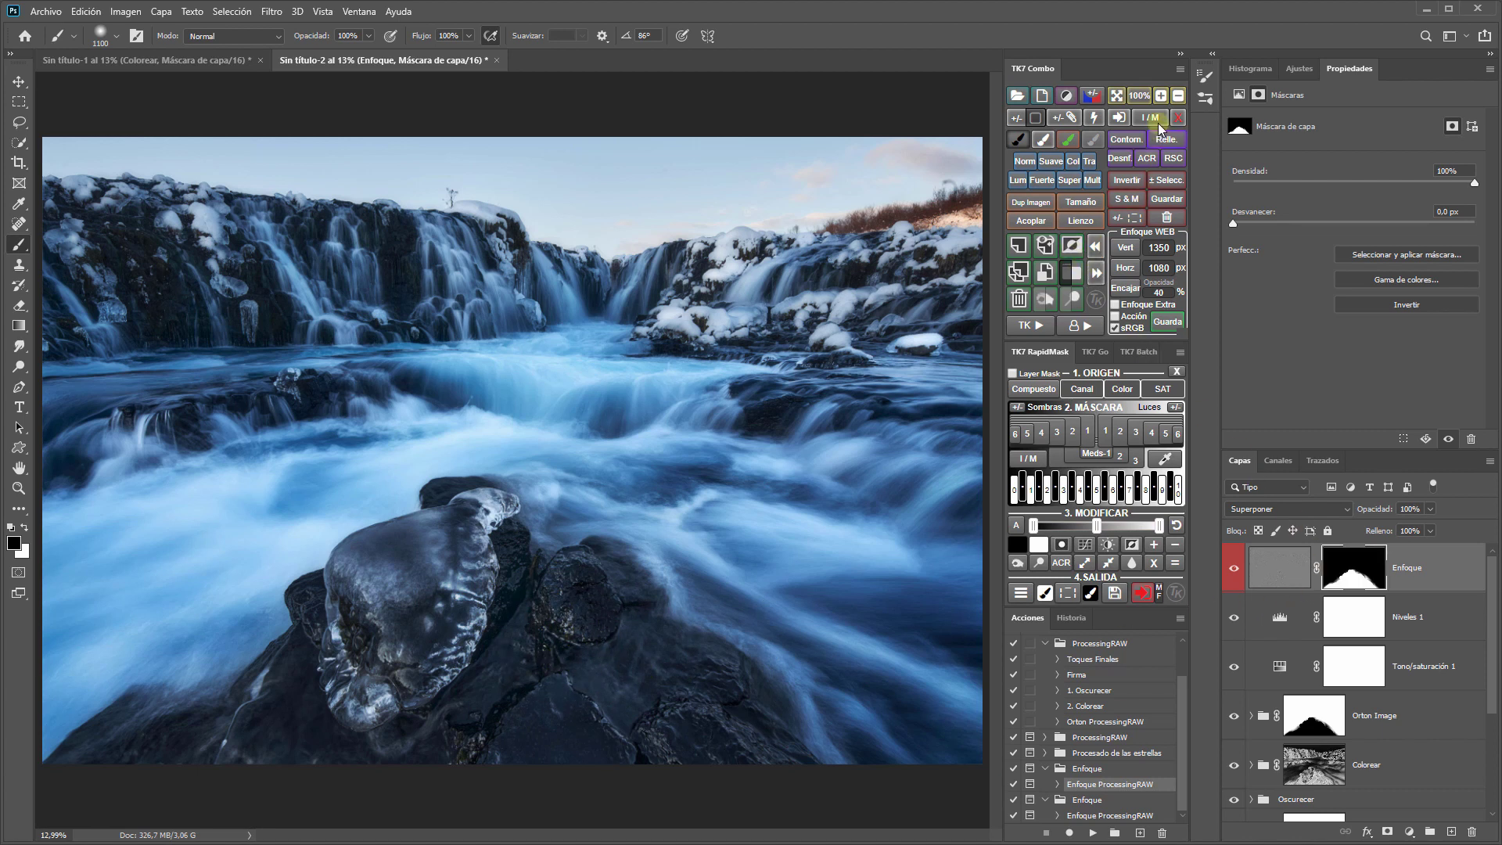
Step: Inspect the sharpening at 100% on the ice rock and set Enfoque opacity to 87%
left_click(1139, 95)
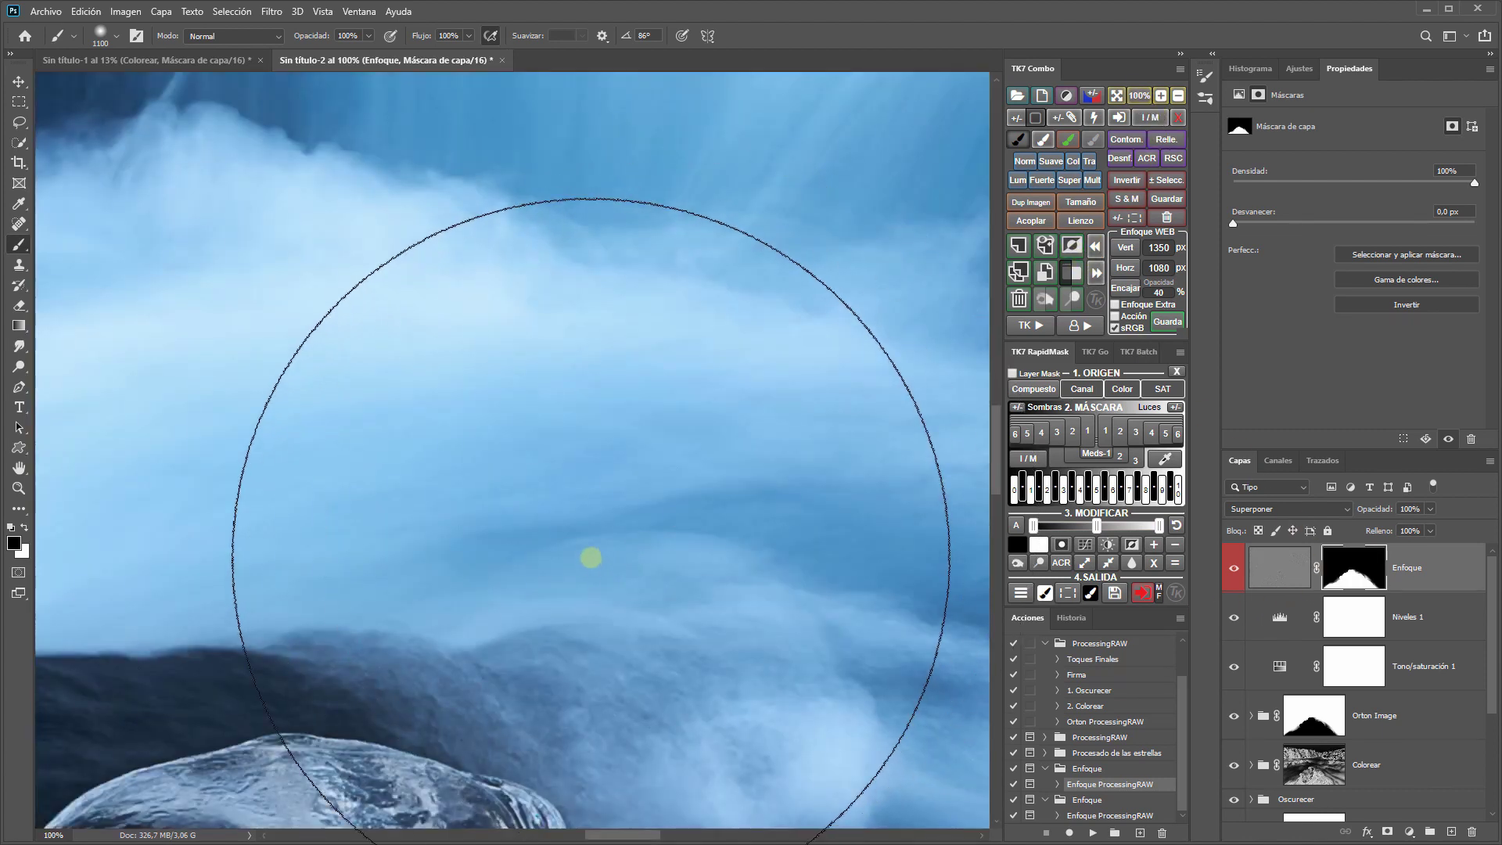
left_click_drag(530, 576, 742, 237)
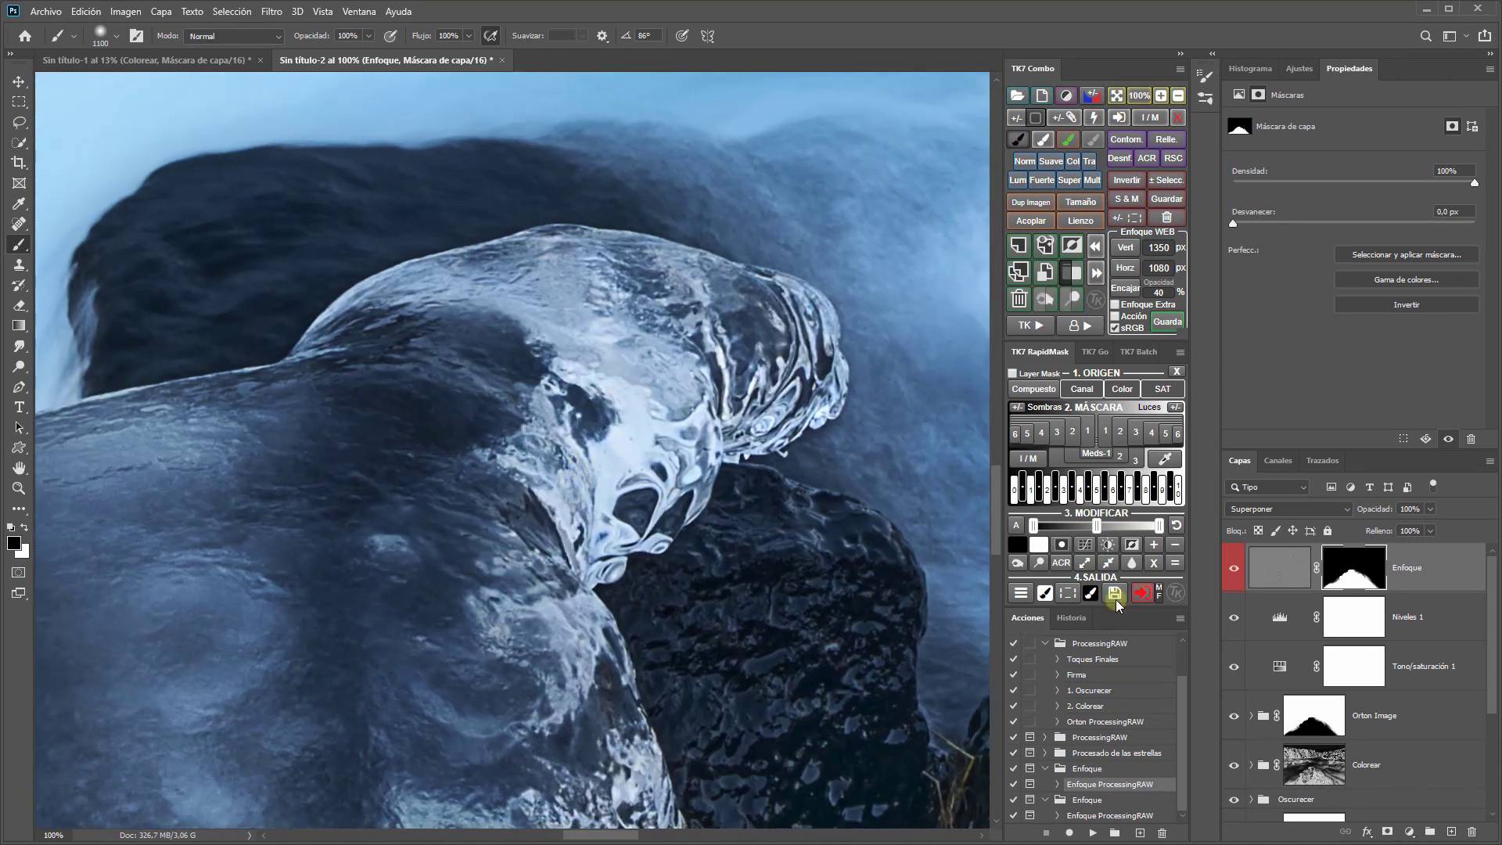
left_click(1235, 577)
left_click(1235, 577)
left_click(1234, 577)
left_click_drag(1379, 512, 1367, 514)
left_click(1117, 97)
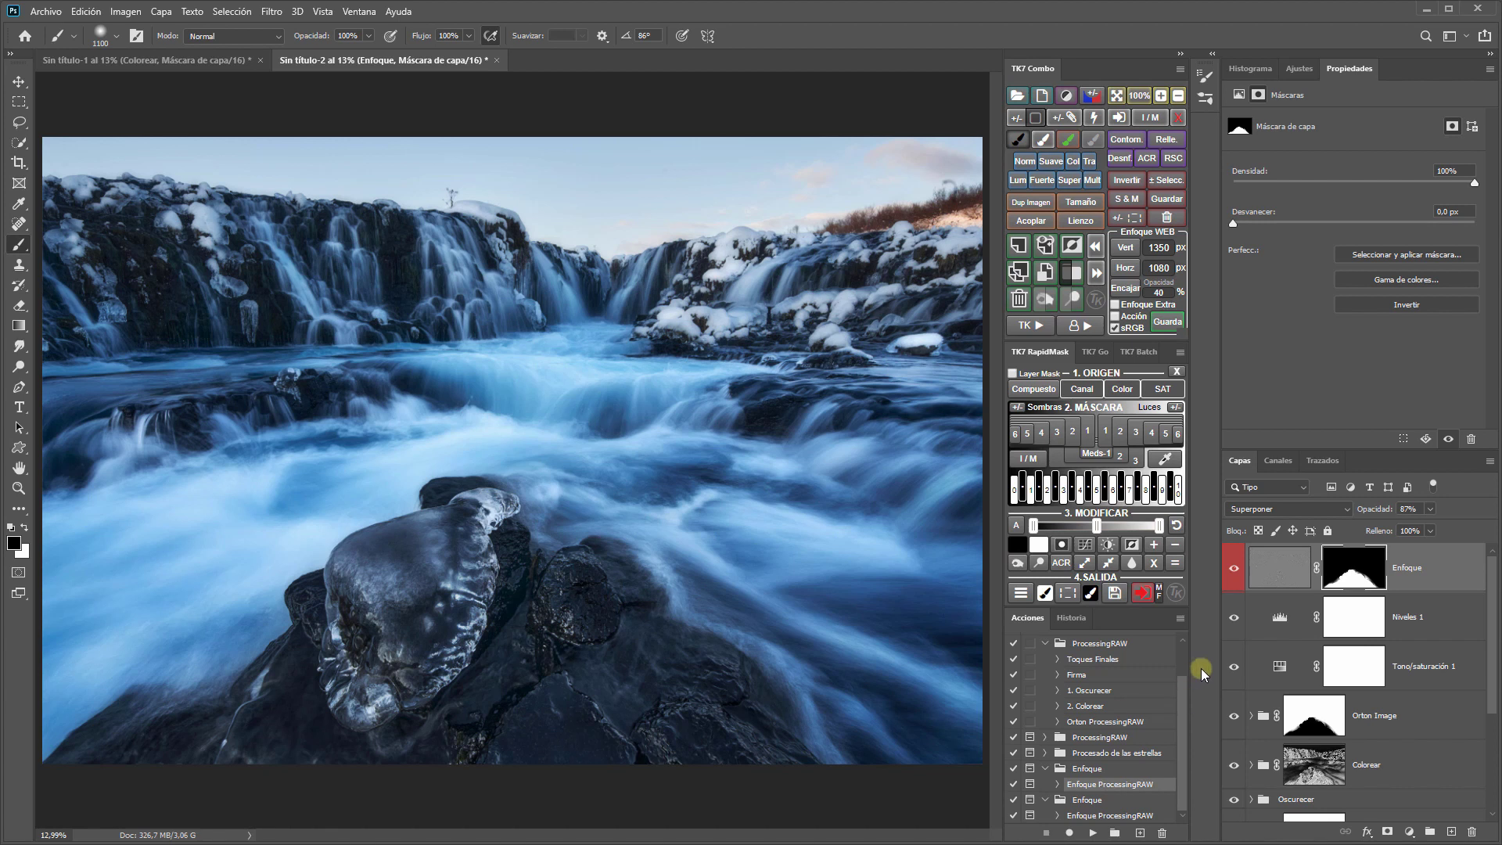
Step: Add a Selective Color layer with the processingraw landscape preset at 46% opacity
left_click(1065, 100)
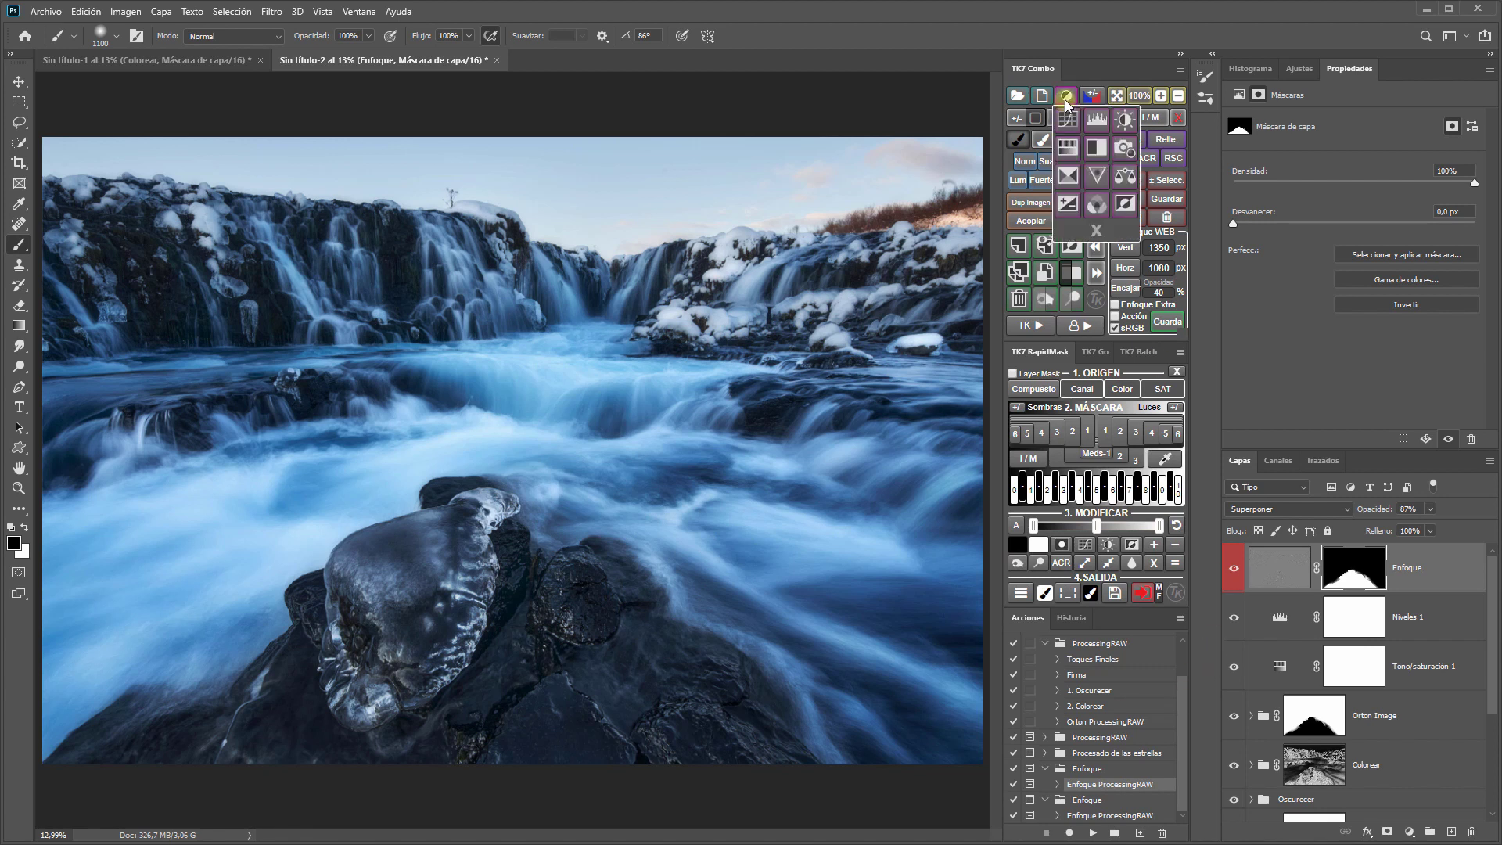
left_click(1072, 175)
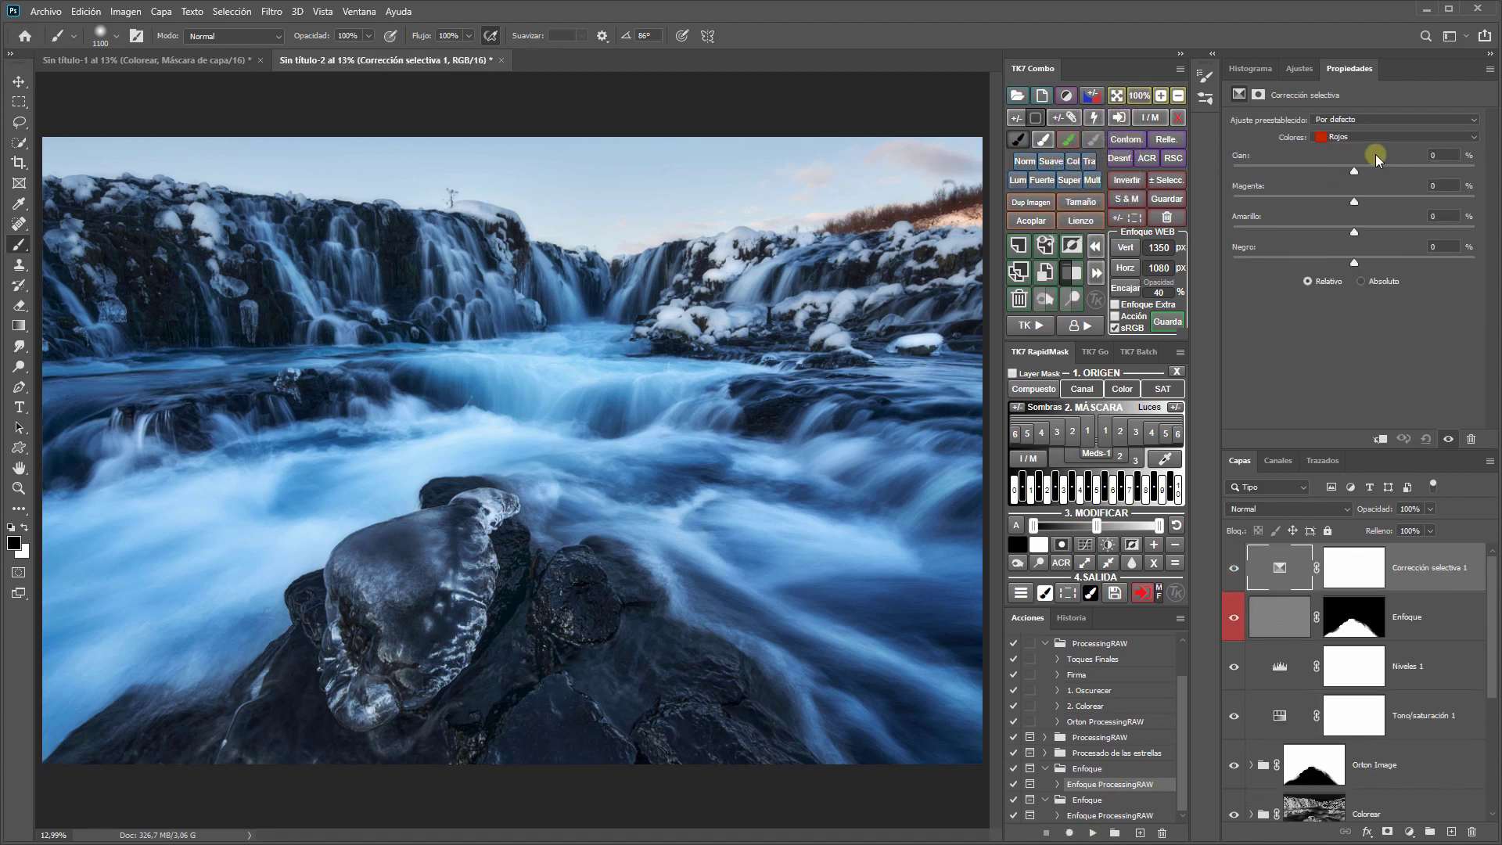
left_click(1474, 123)
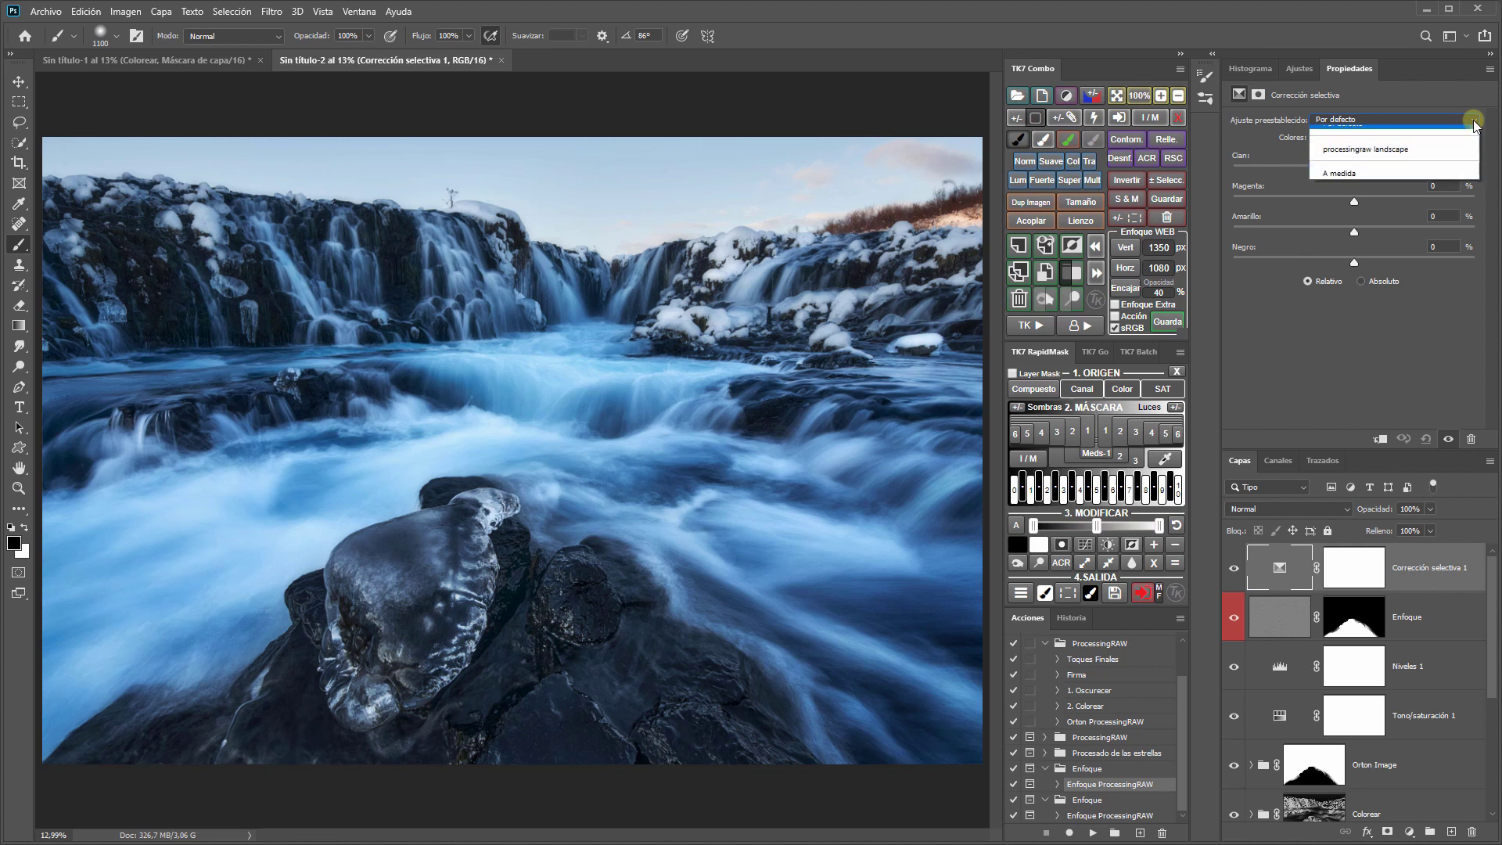
left_click(1406, 157)
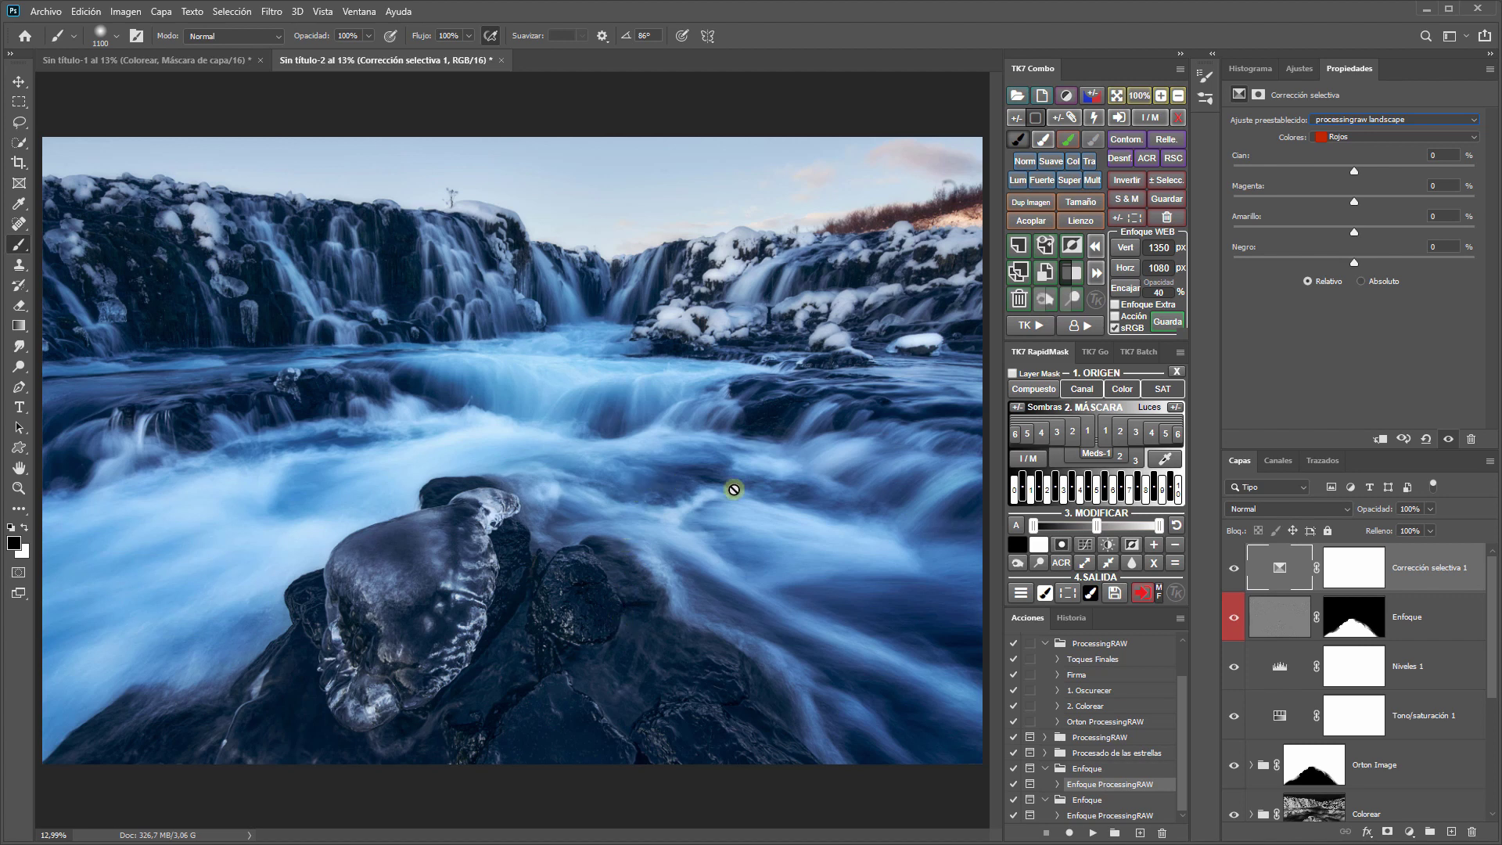
left_click(1243, 573)
left_click_drag(1378, 510, 1342, 510)
Step: Toggle the Selective Color layer on and off to compare its effect
left_click(1235, 572)
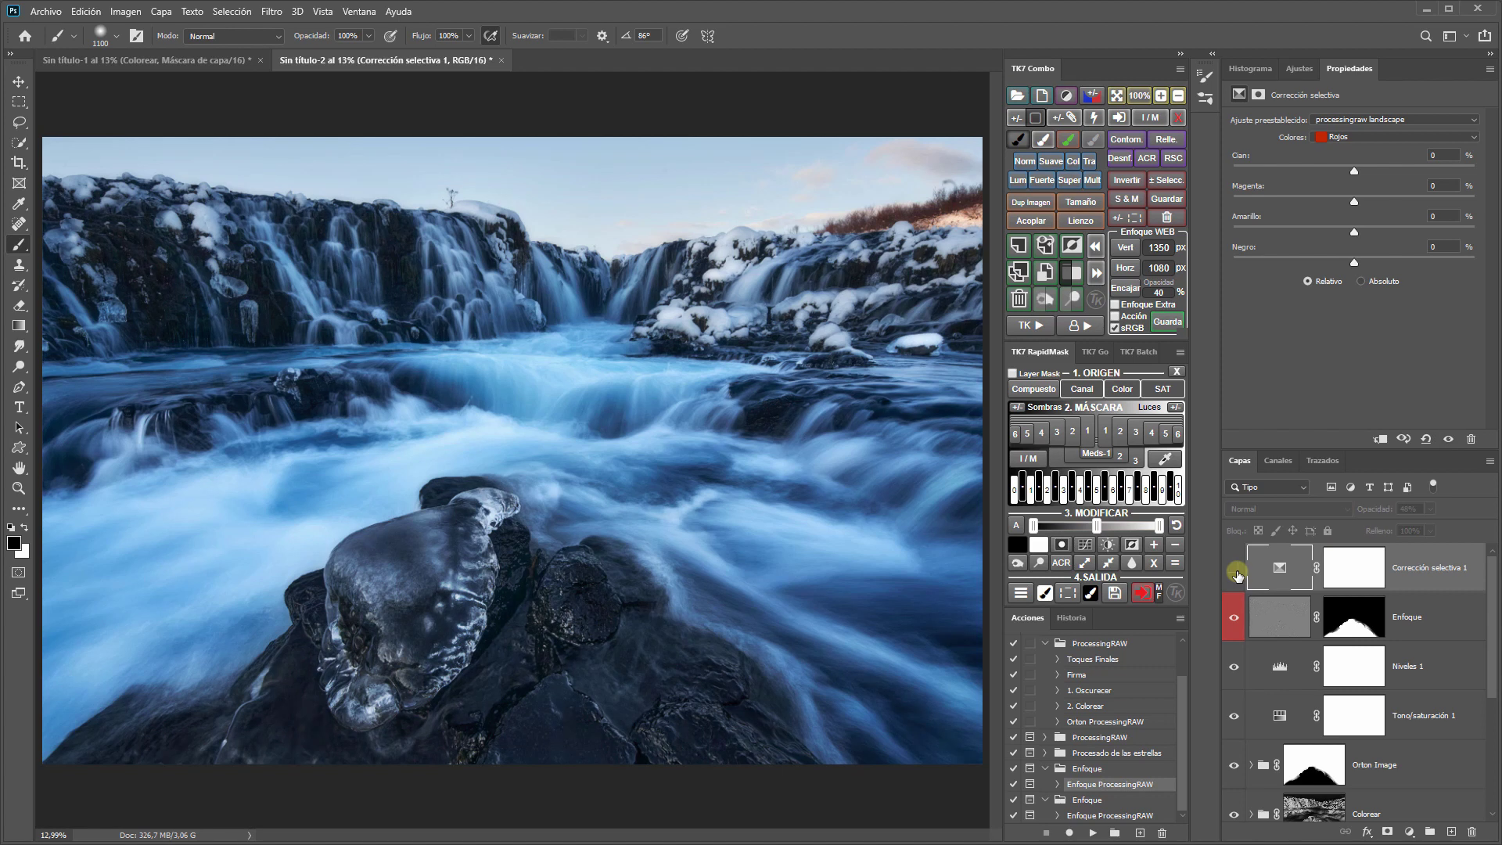
left_click(1235, 572)
left_click(1235, 572)
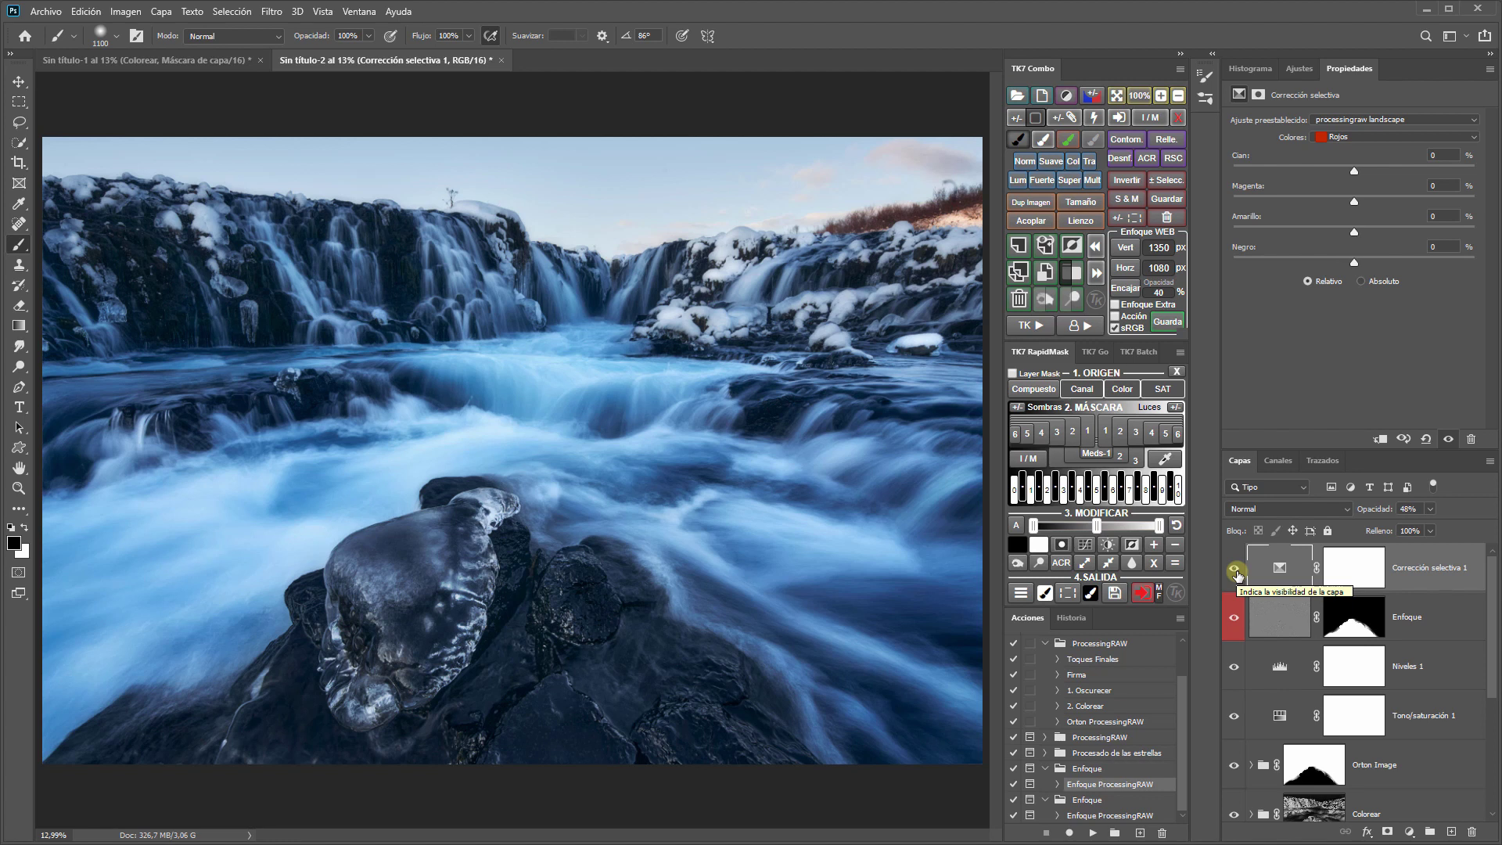
left_click(1235, 571)
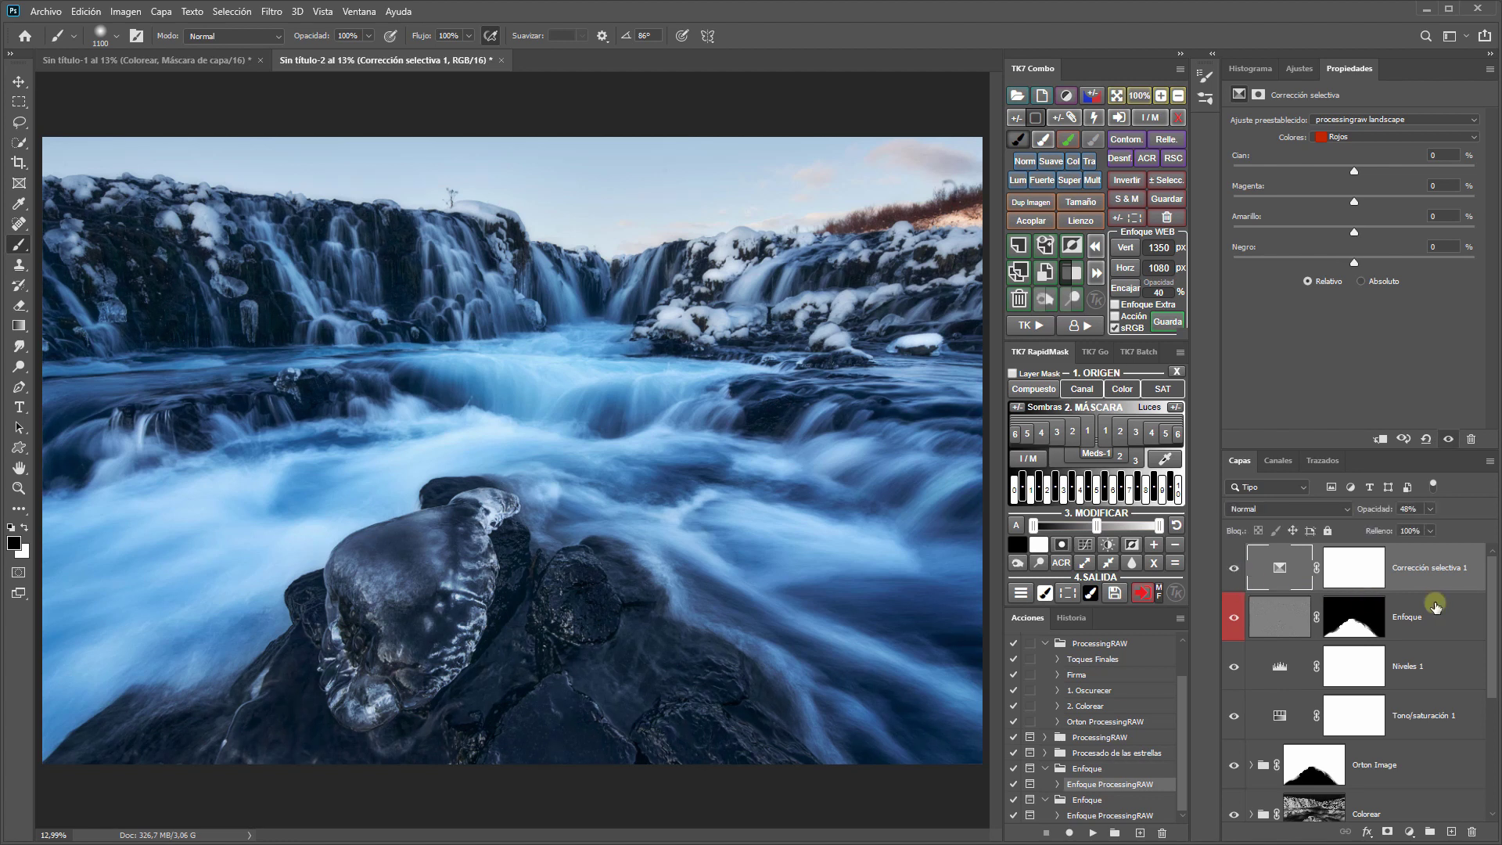
Step: Solo the base Blending layer and restore, toggle the Orton Image glow, then select that group
left_click_drag(1490, 592, 1484, 731)
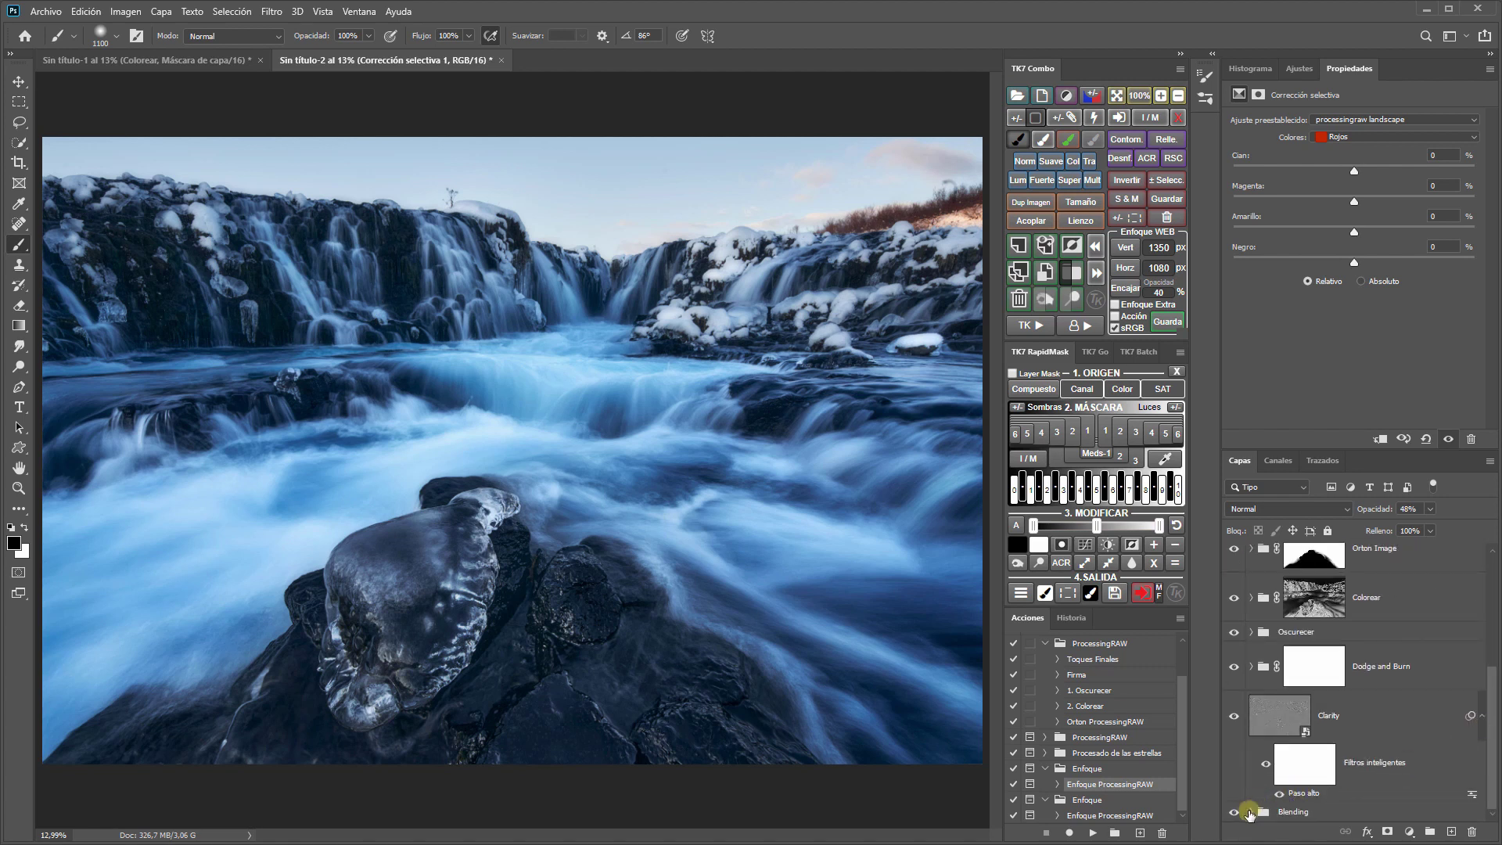
left_click(1232, 812, "alt")
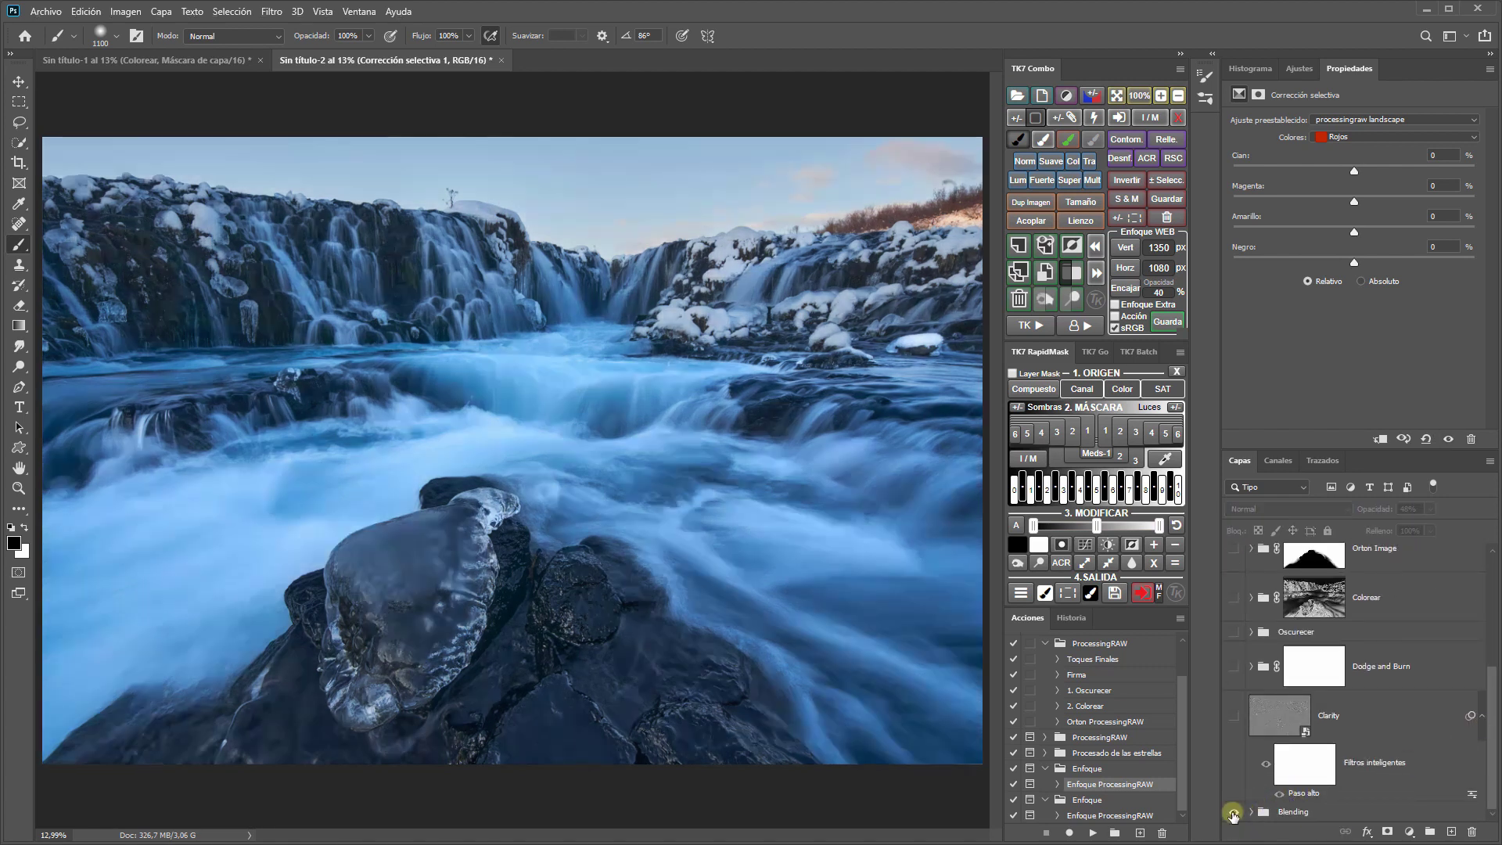
left_click(1233, 812, "alt")
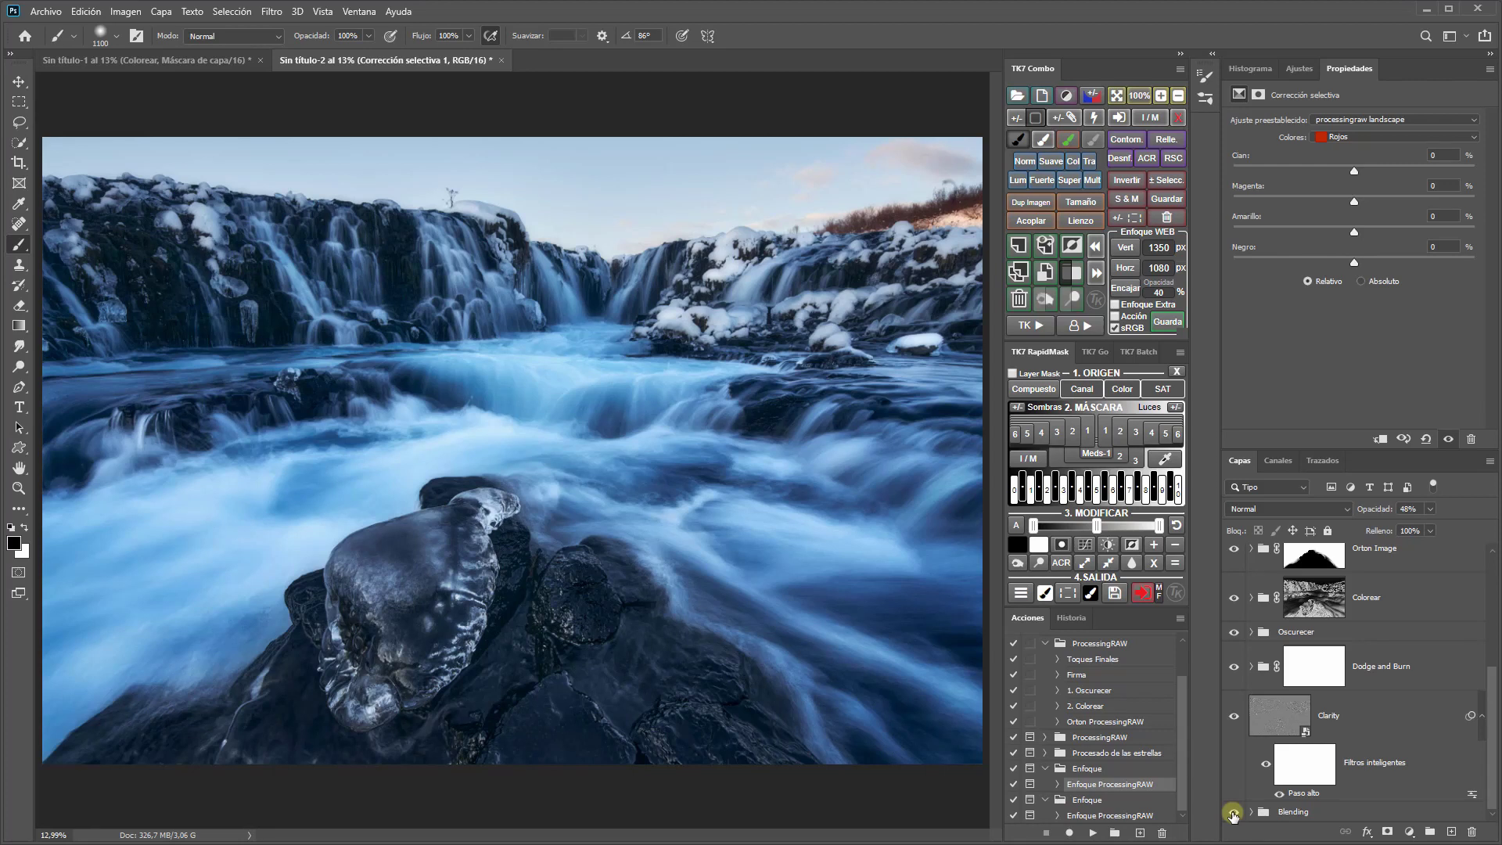
left_click(1233, 814, "alt")
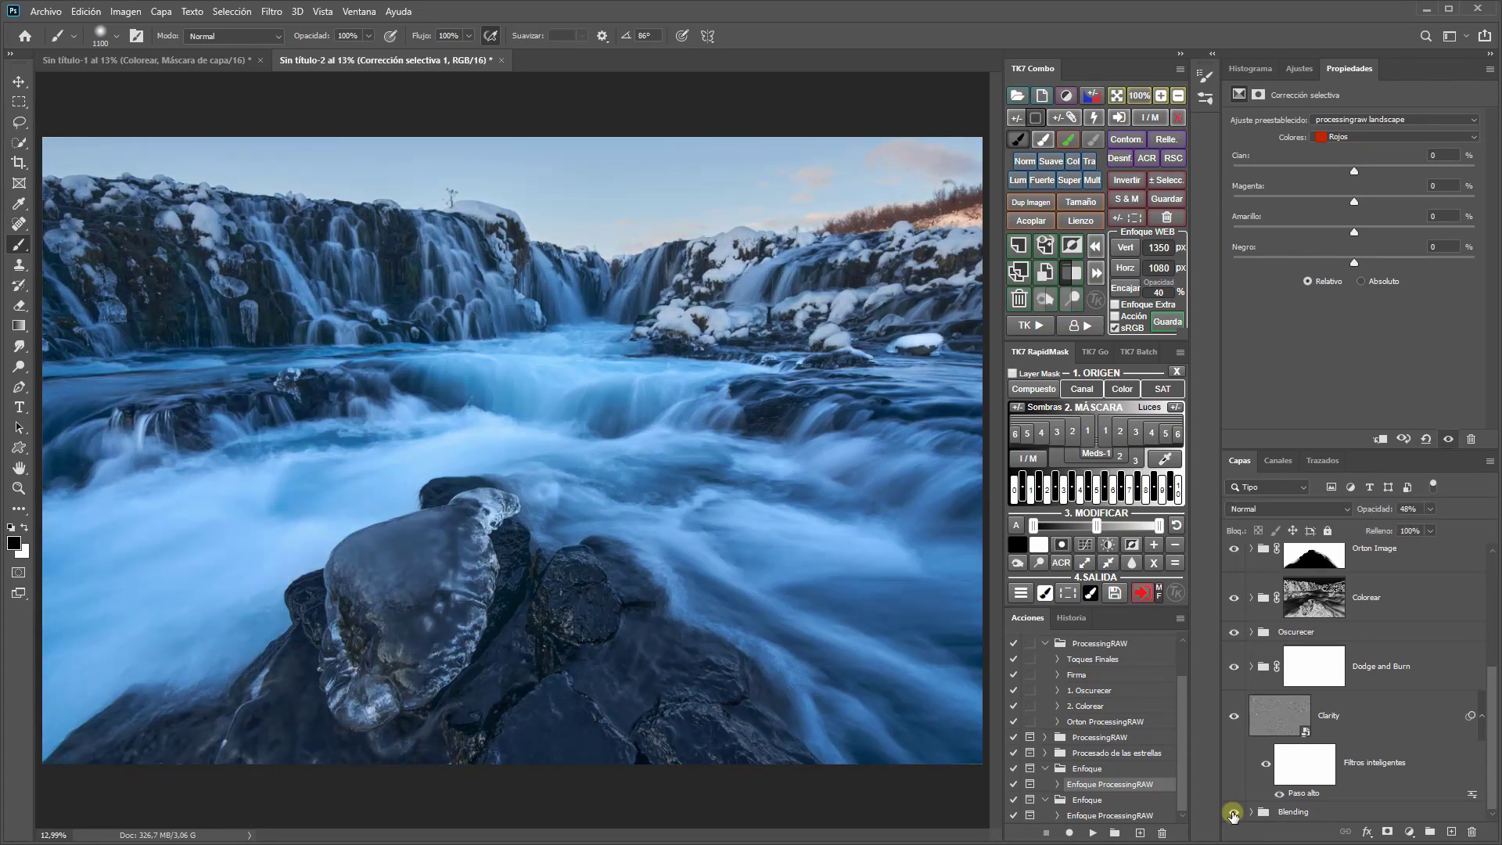
left_click(1234, 814)
left_click_drag(1494, 753, 1486, 615)
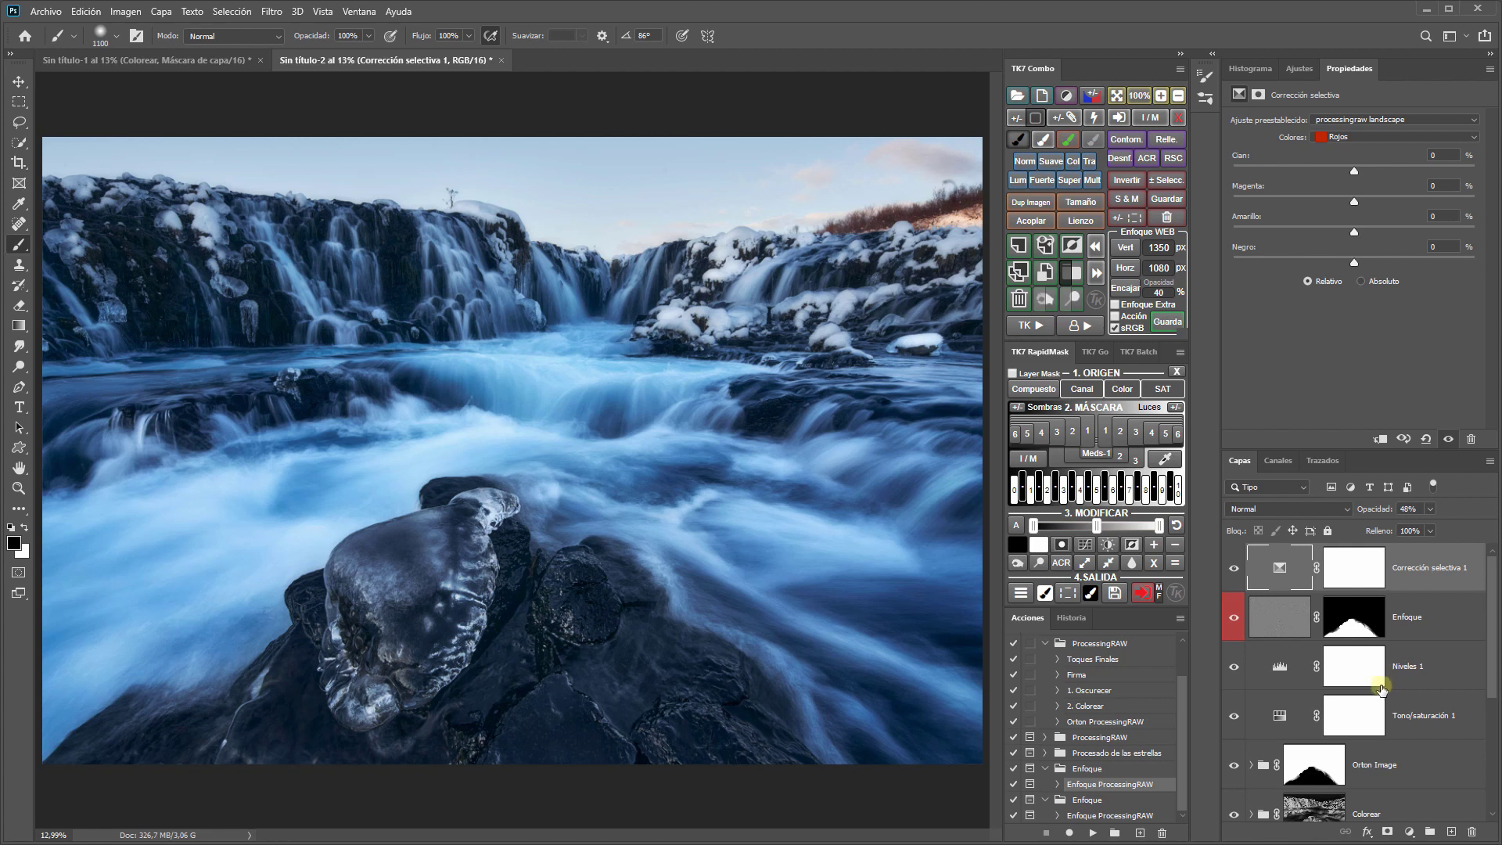
left_click(1236, 765)
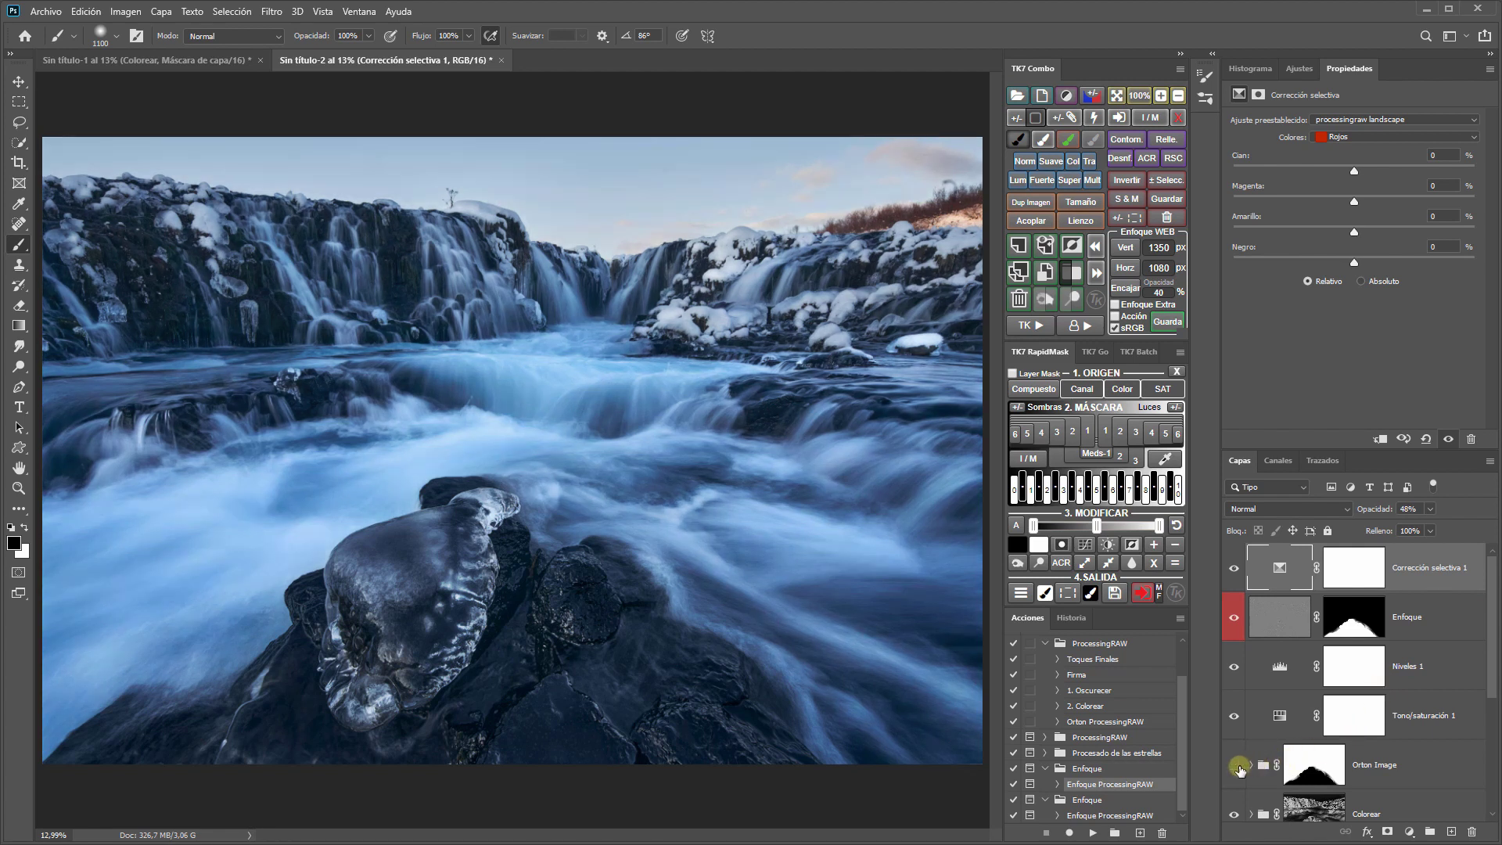
left_click(1404, 769)
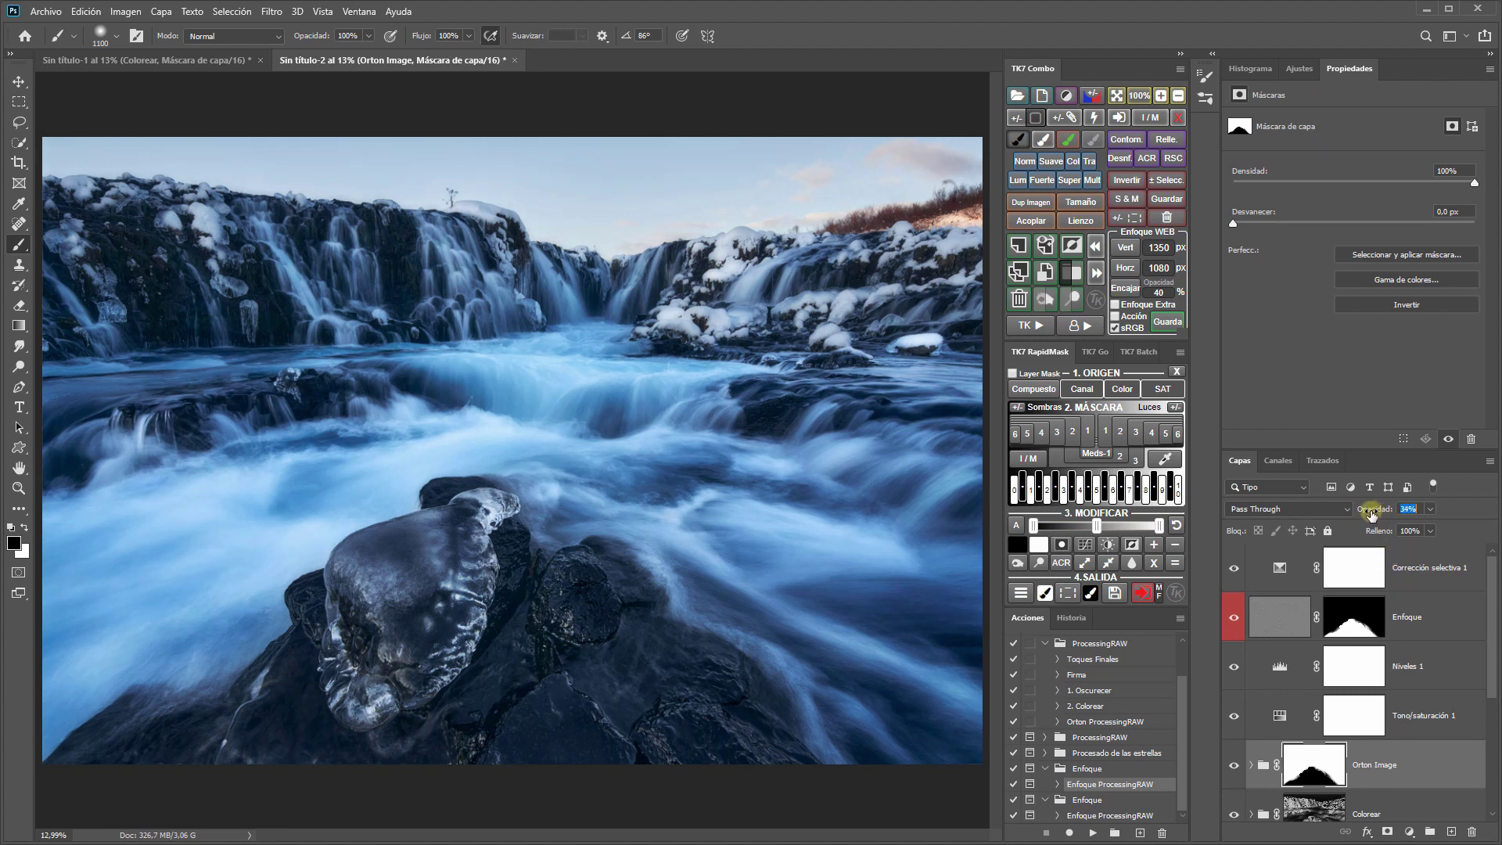
Step: Select the Colorear group and raise its opacity from 15% to 39%
scroll(1488, 632, "down", 3)
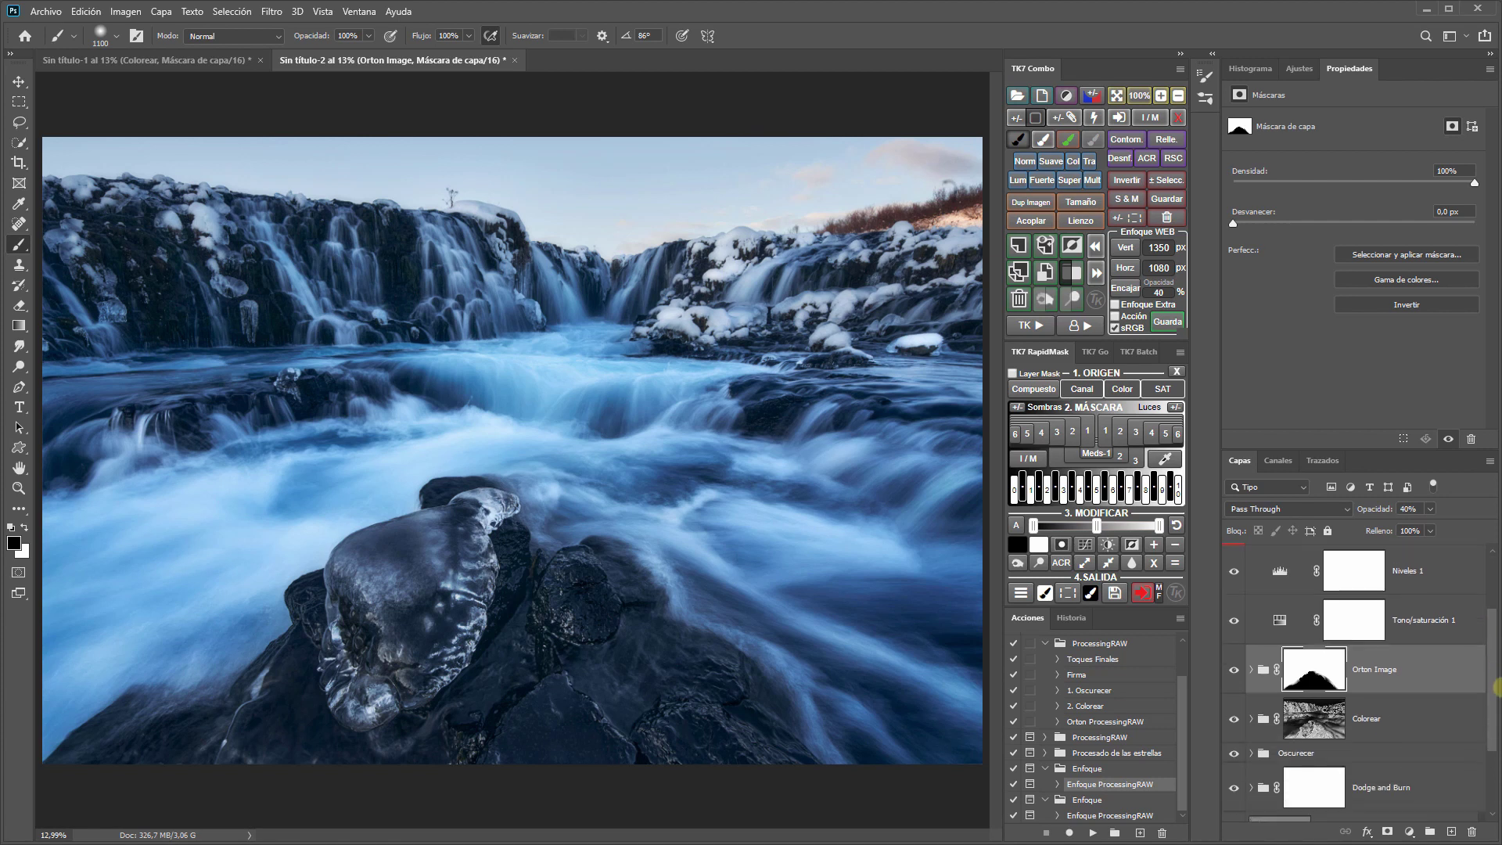
left_click(1426, 698)
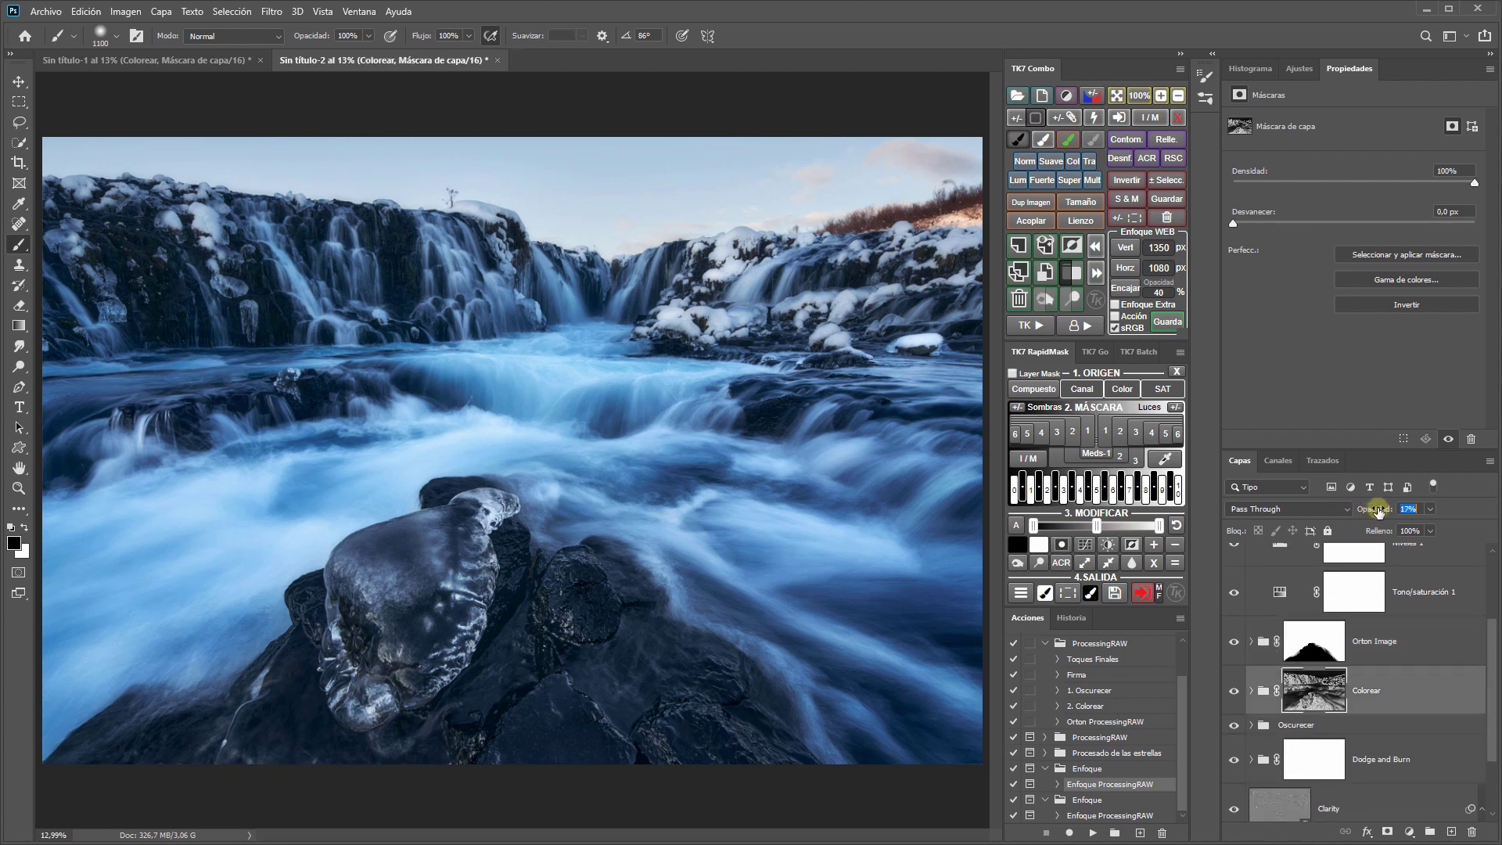
type("39")
key("Return")
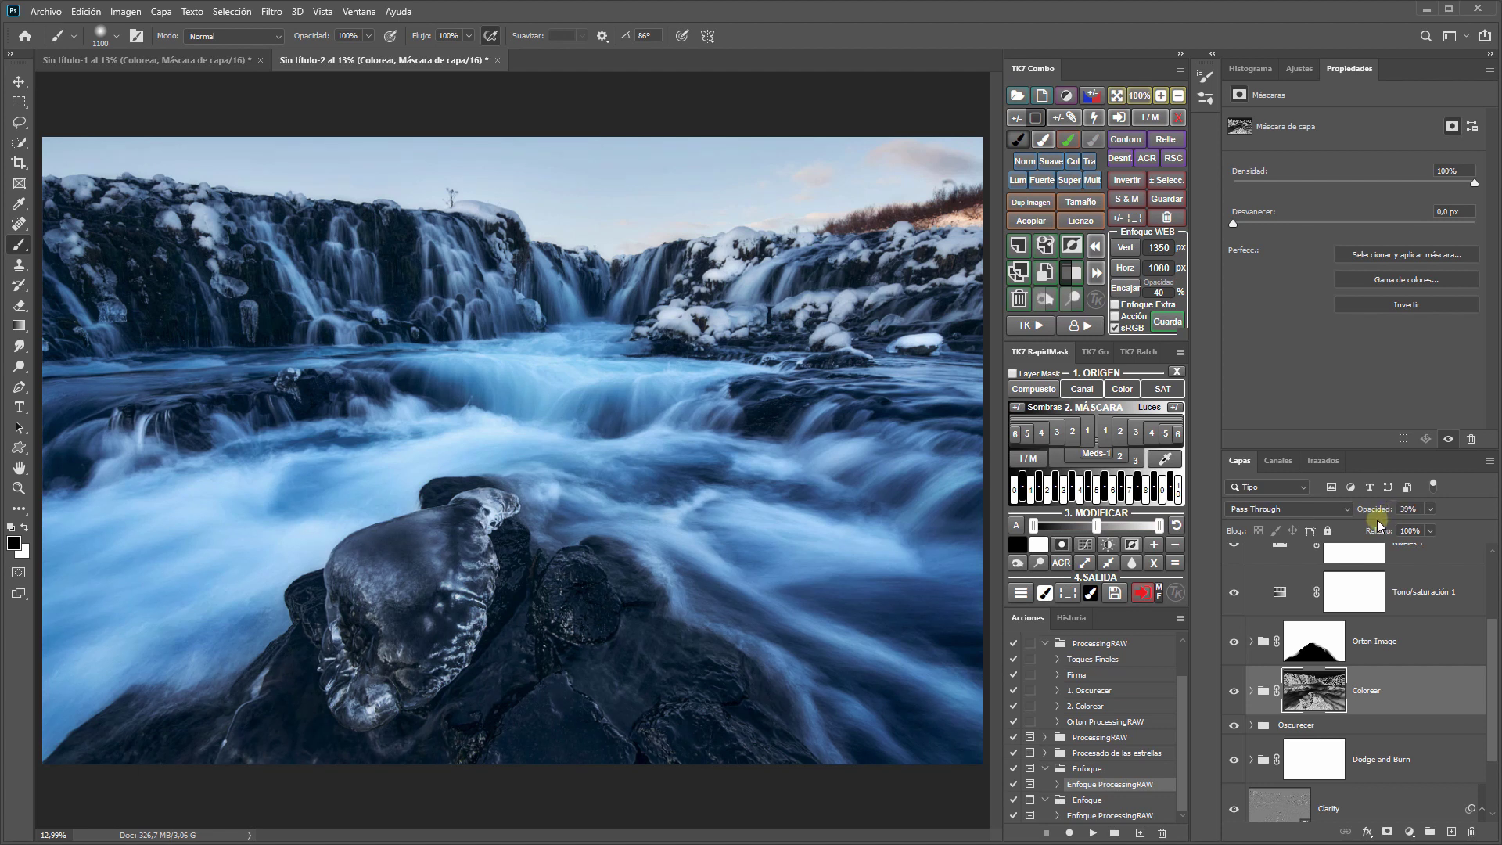